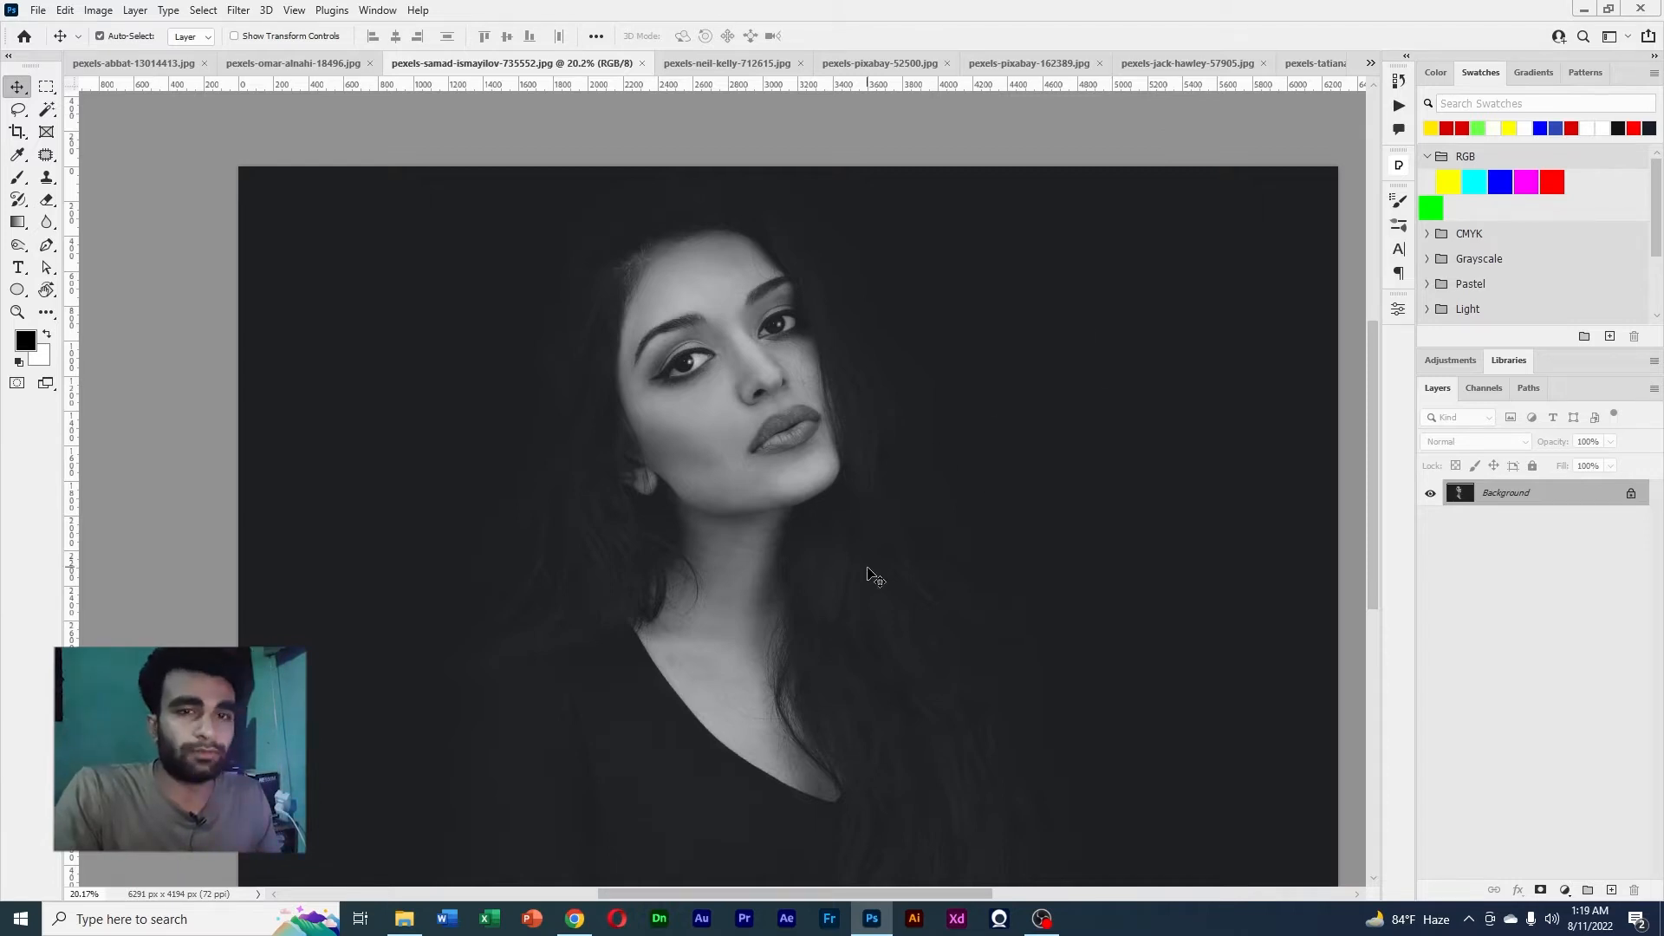
# Look through the open black-and-white photos and bring up the pexels-samad-ismayilov-735552.jpg portrait
pyautogui.moveTo(299, 63)
pyautogui.mouseDown()
pyautogui.moveTo(299, 90)
pyautogui.moveTo(321, 84)
pyautogui.moveTo(278, 66)
pyautogui.mouseUp()
pyautogui.click(310, 64)
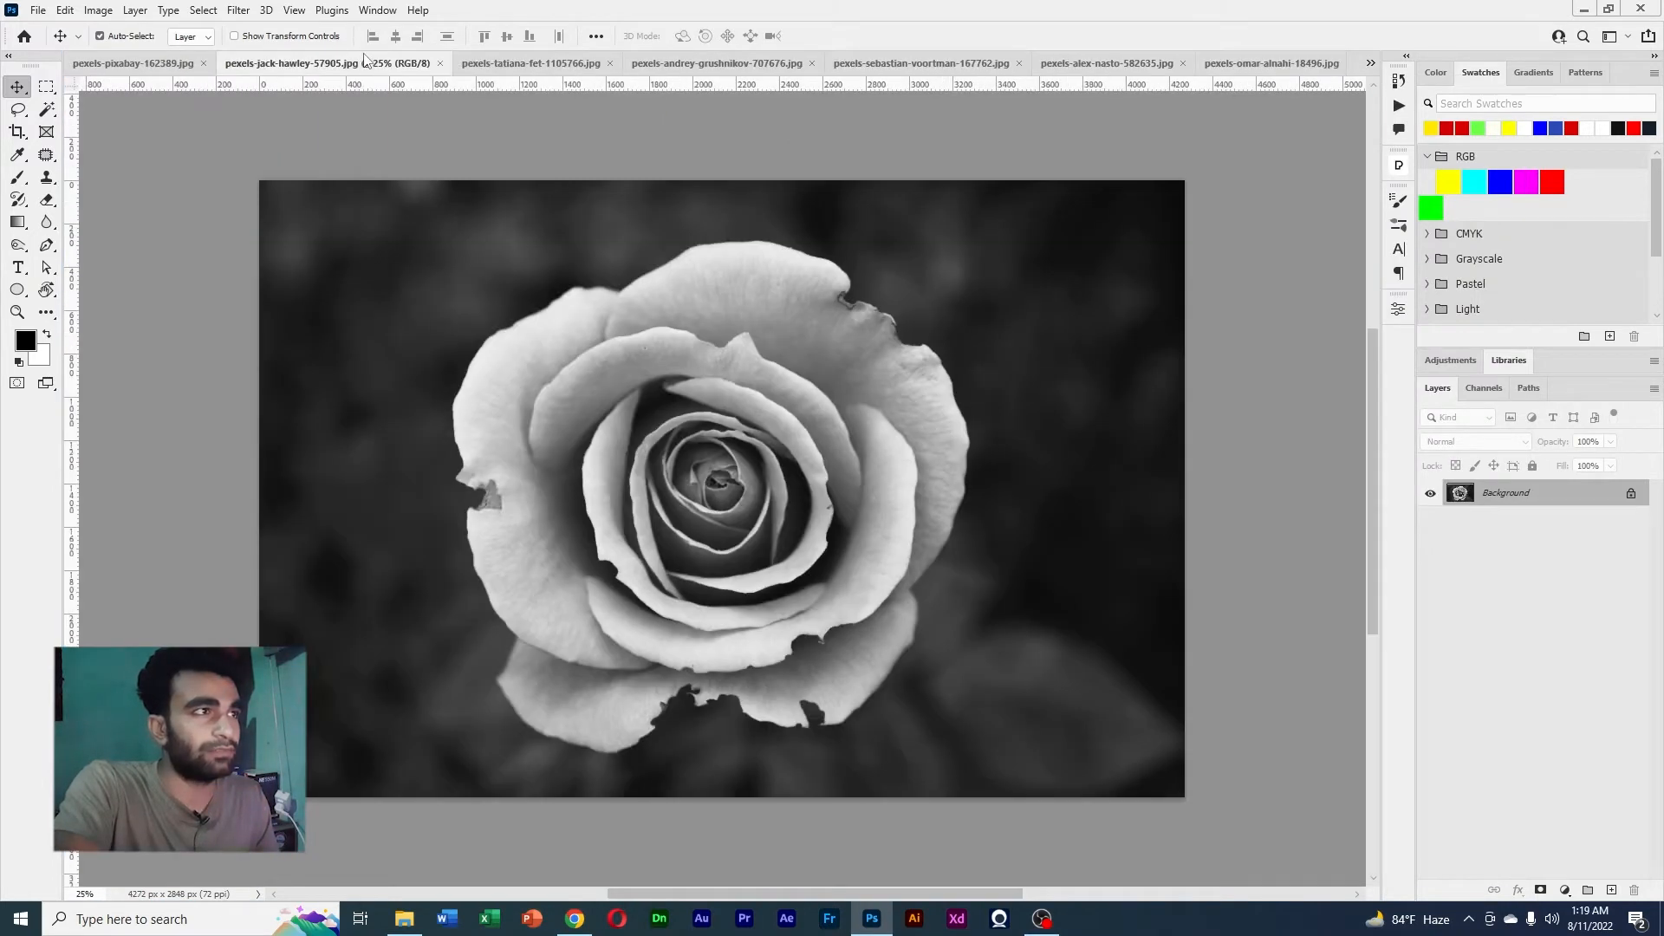
pyautogui.click(200, 67)
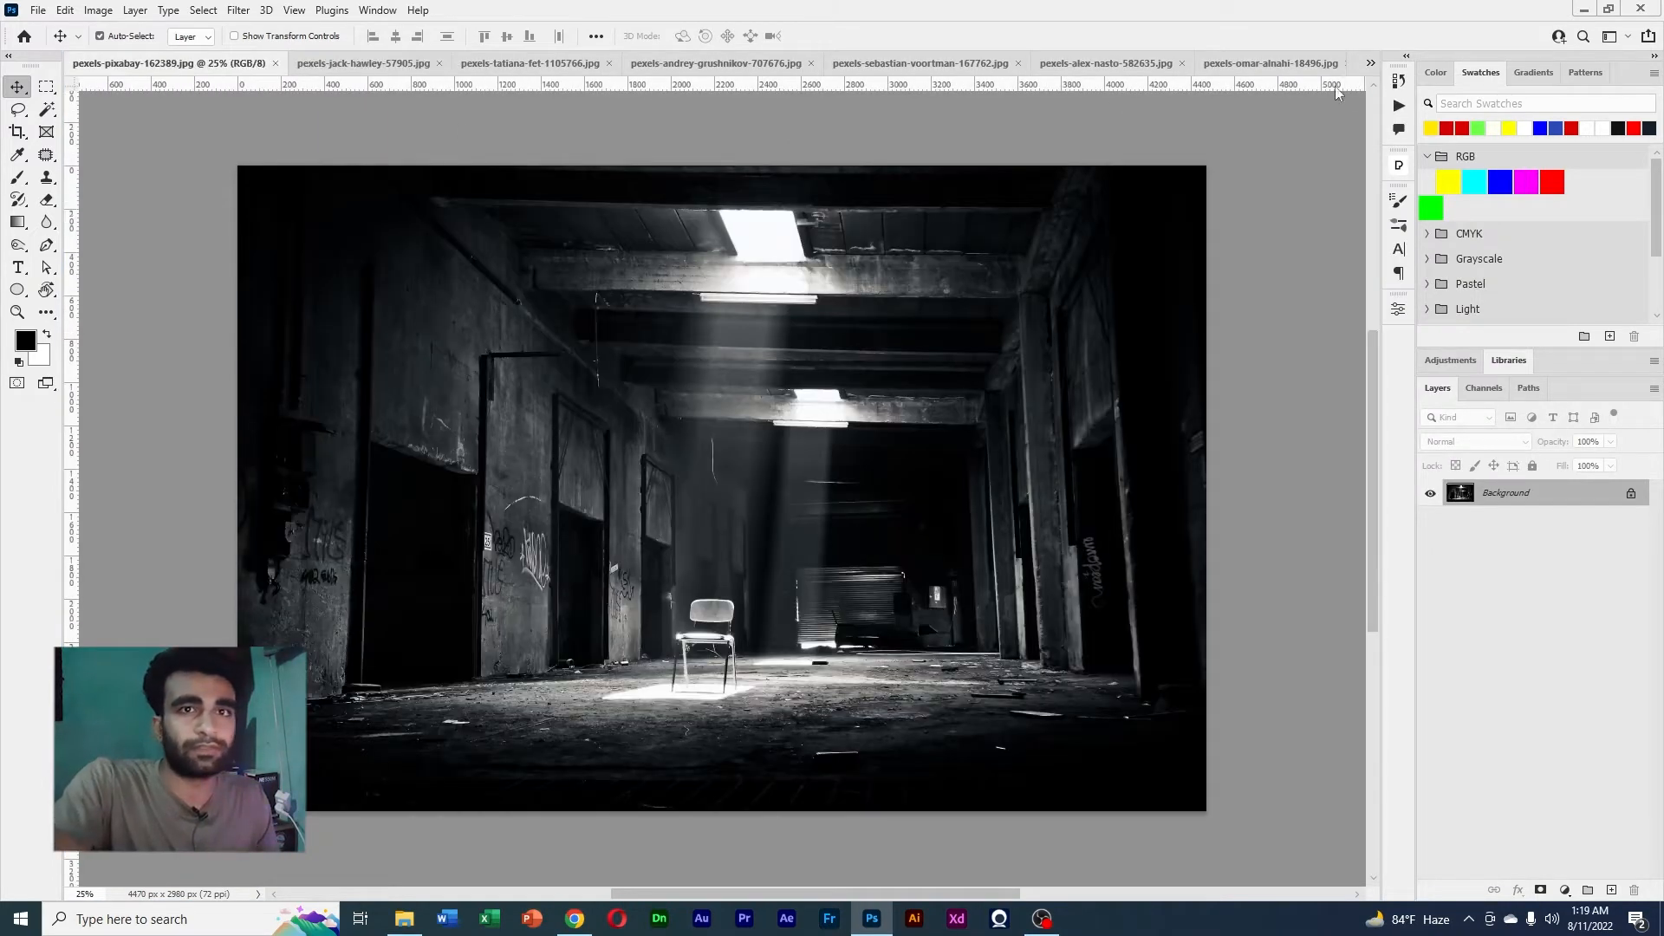
pyautogui.click(1371, 63)
pyautogui.click(1413, 70)
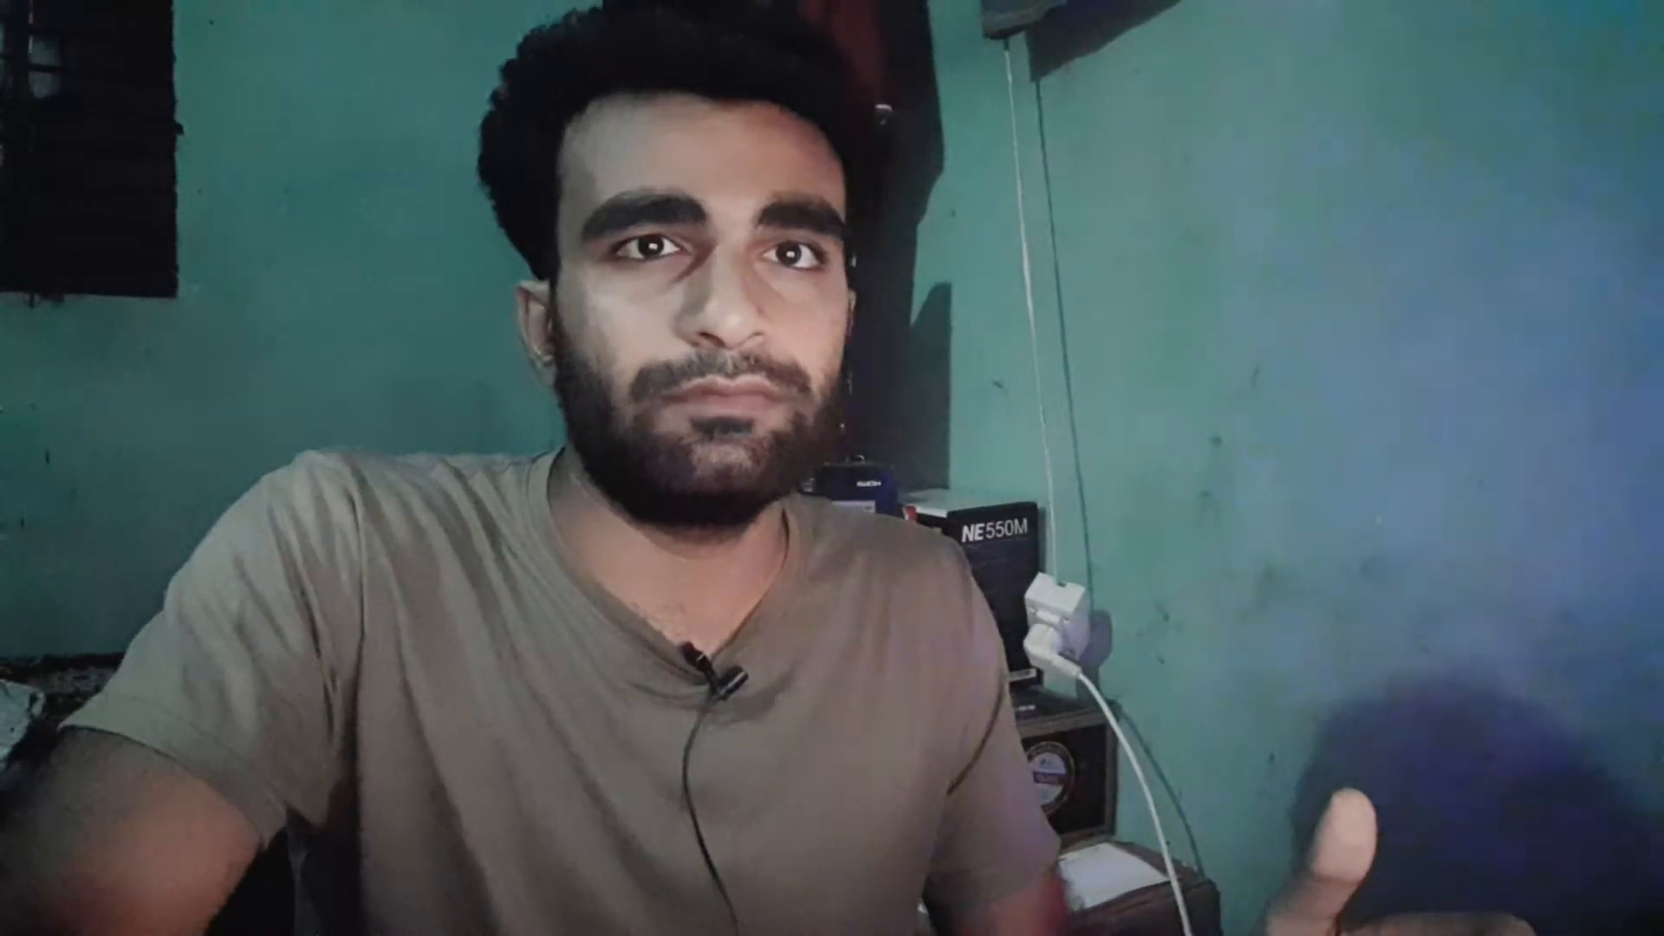
pyautogui.click(1371, 62)
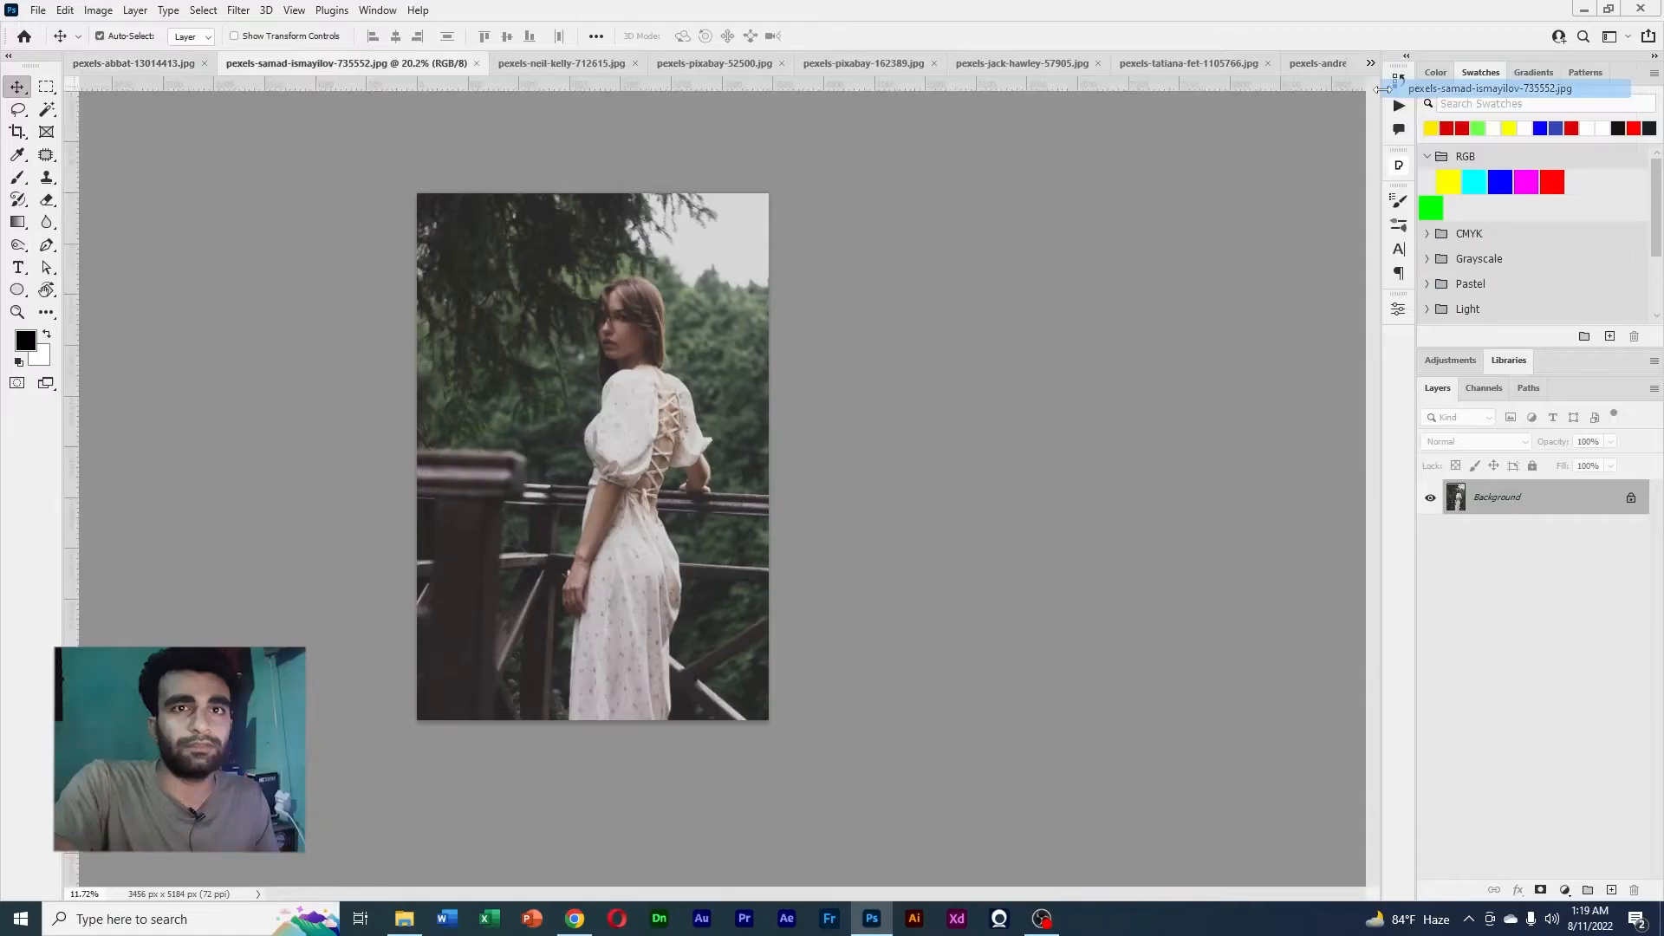
pyautogui.click(1422, 87)
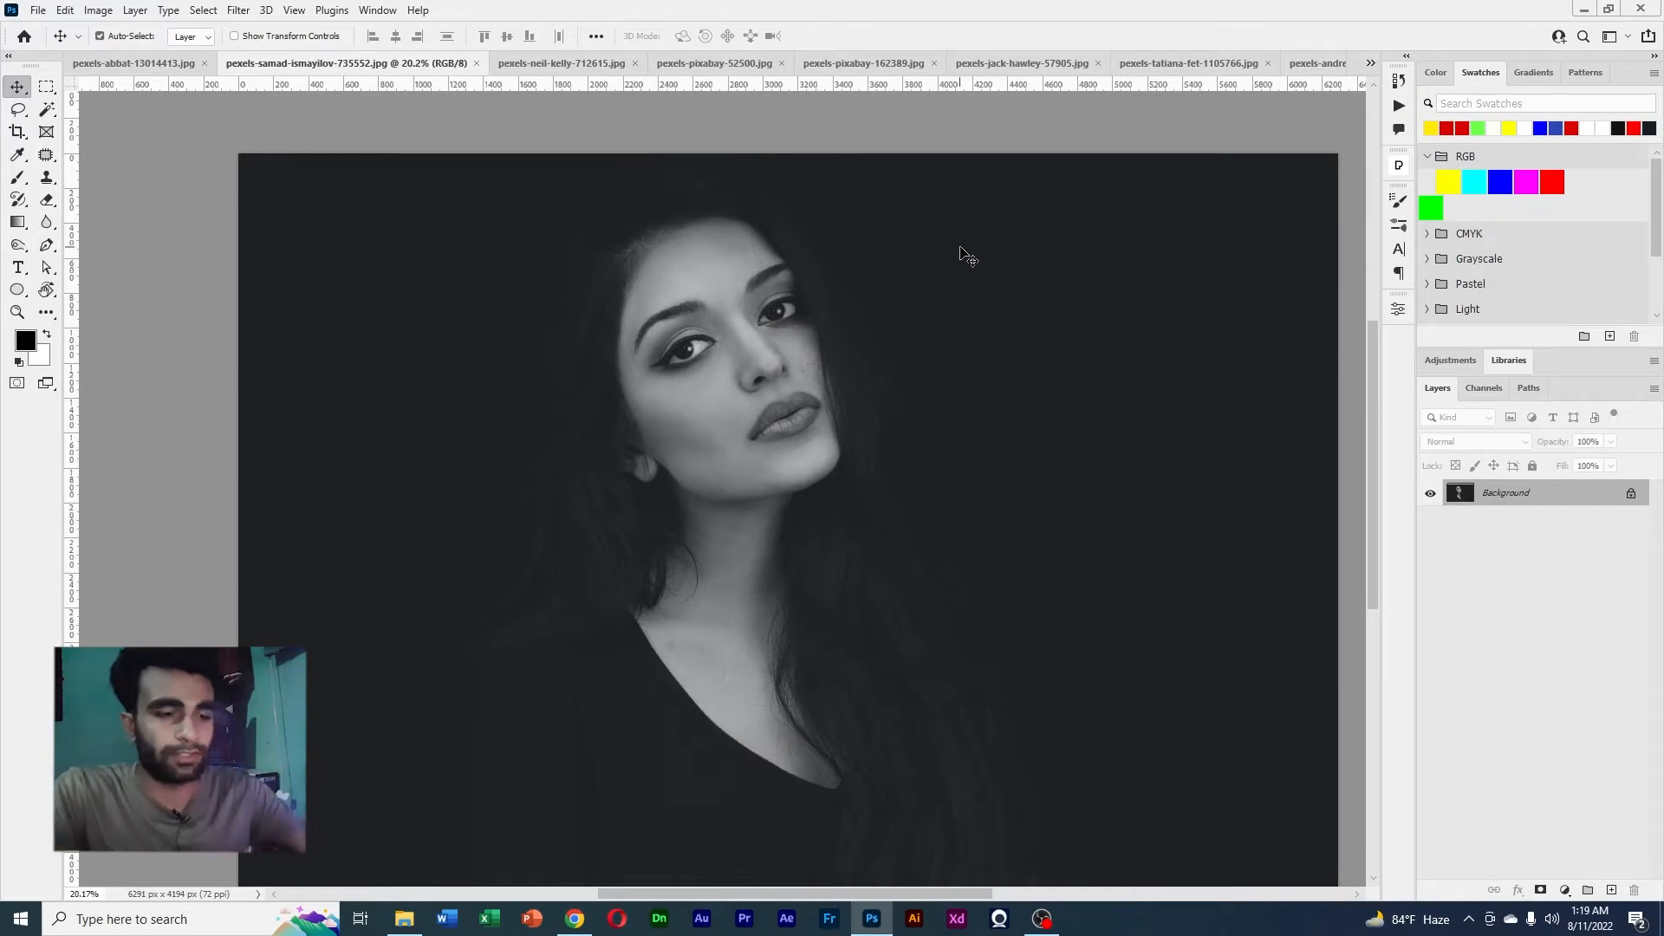
# Apply the Colorize neural filter to the portrait with automatic image coloring, outputting the result as a new layer
pyautogui.click(239, 11)
pyautogui.click(279, 81)
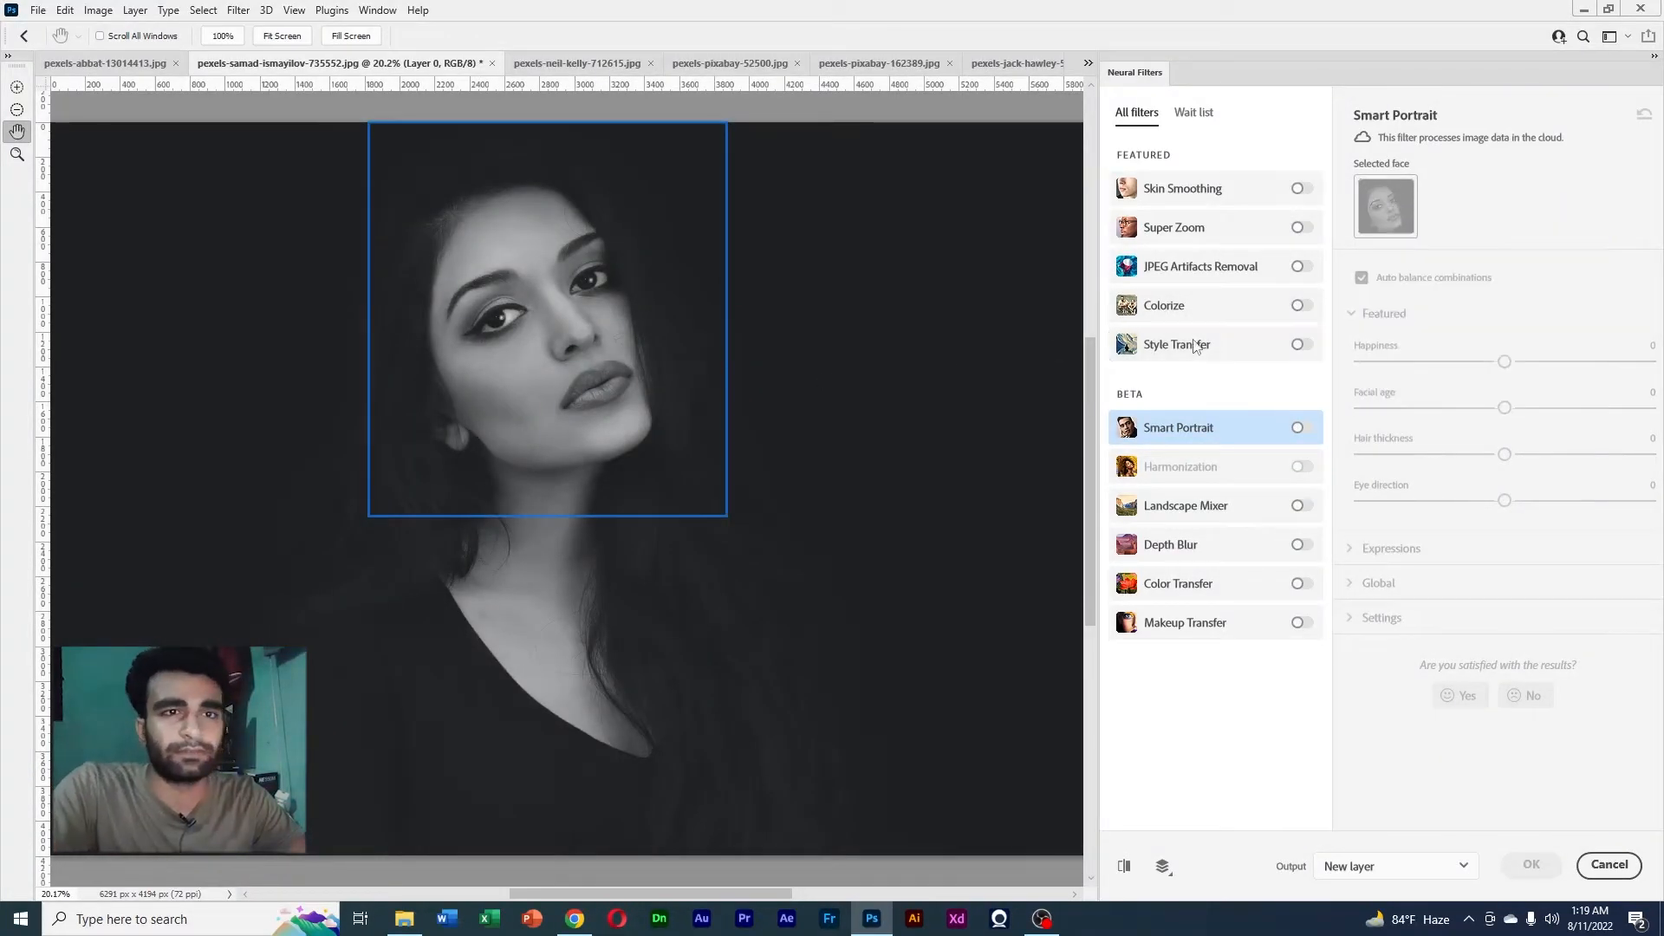
pyautogui.click(1301, 306)
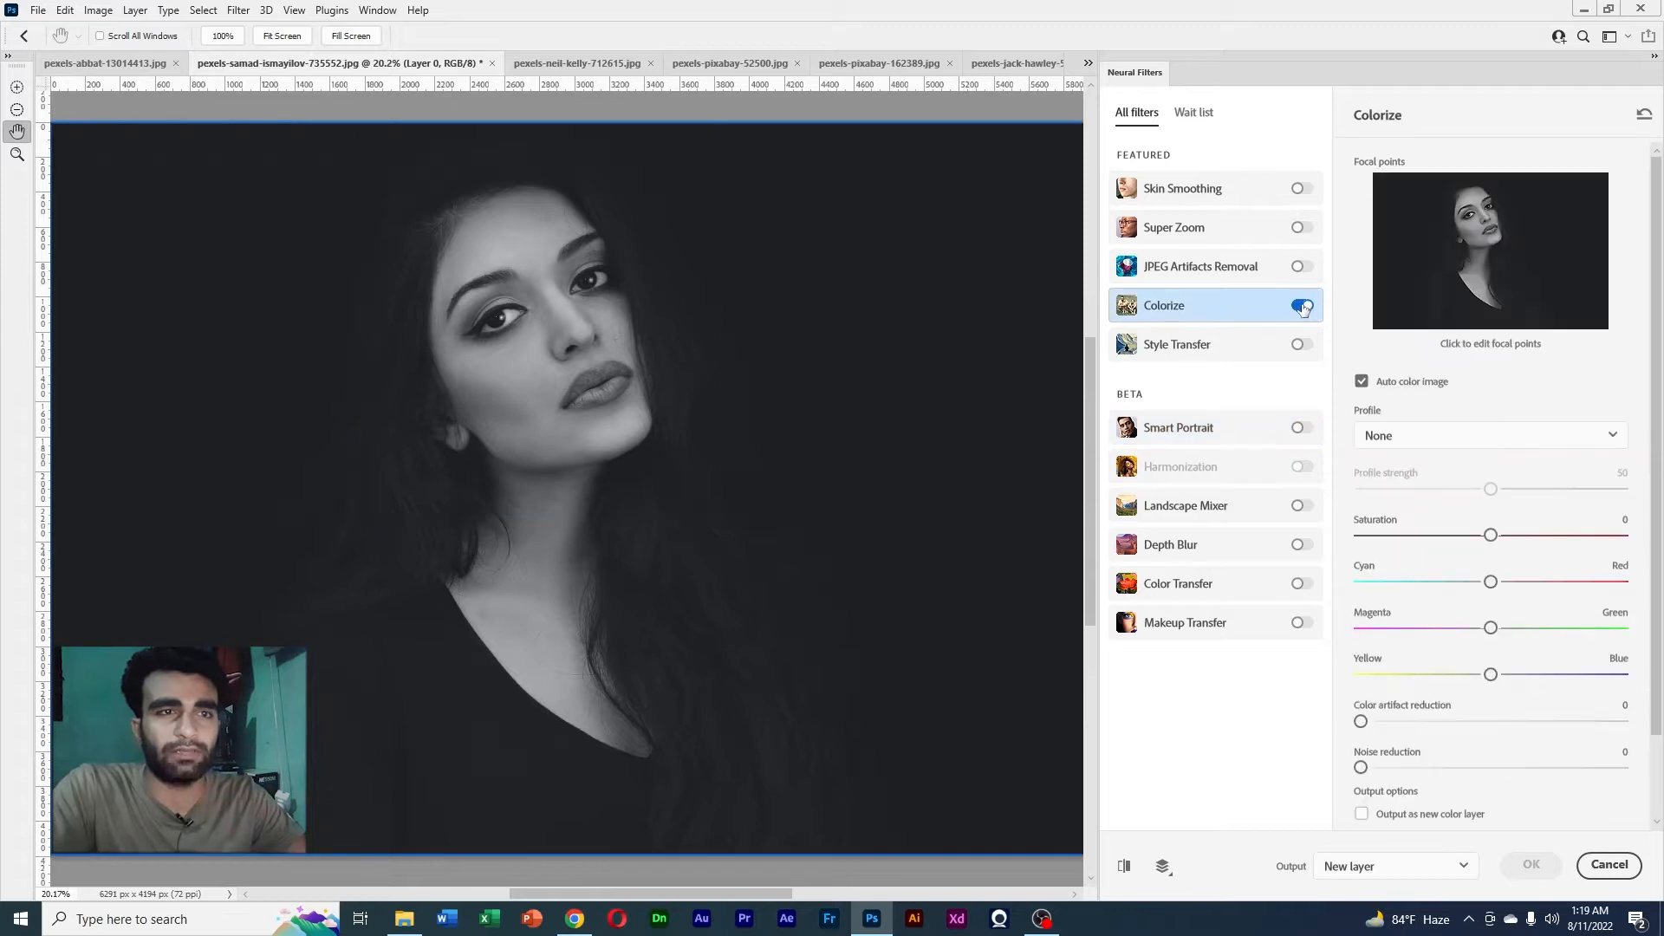
pyautogui.moveTo(1274, 303)
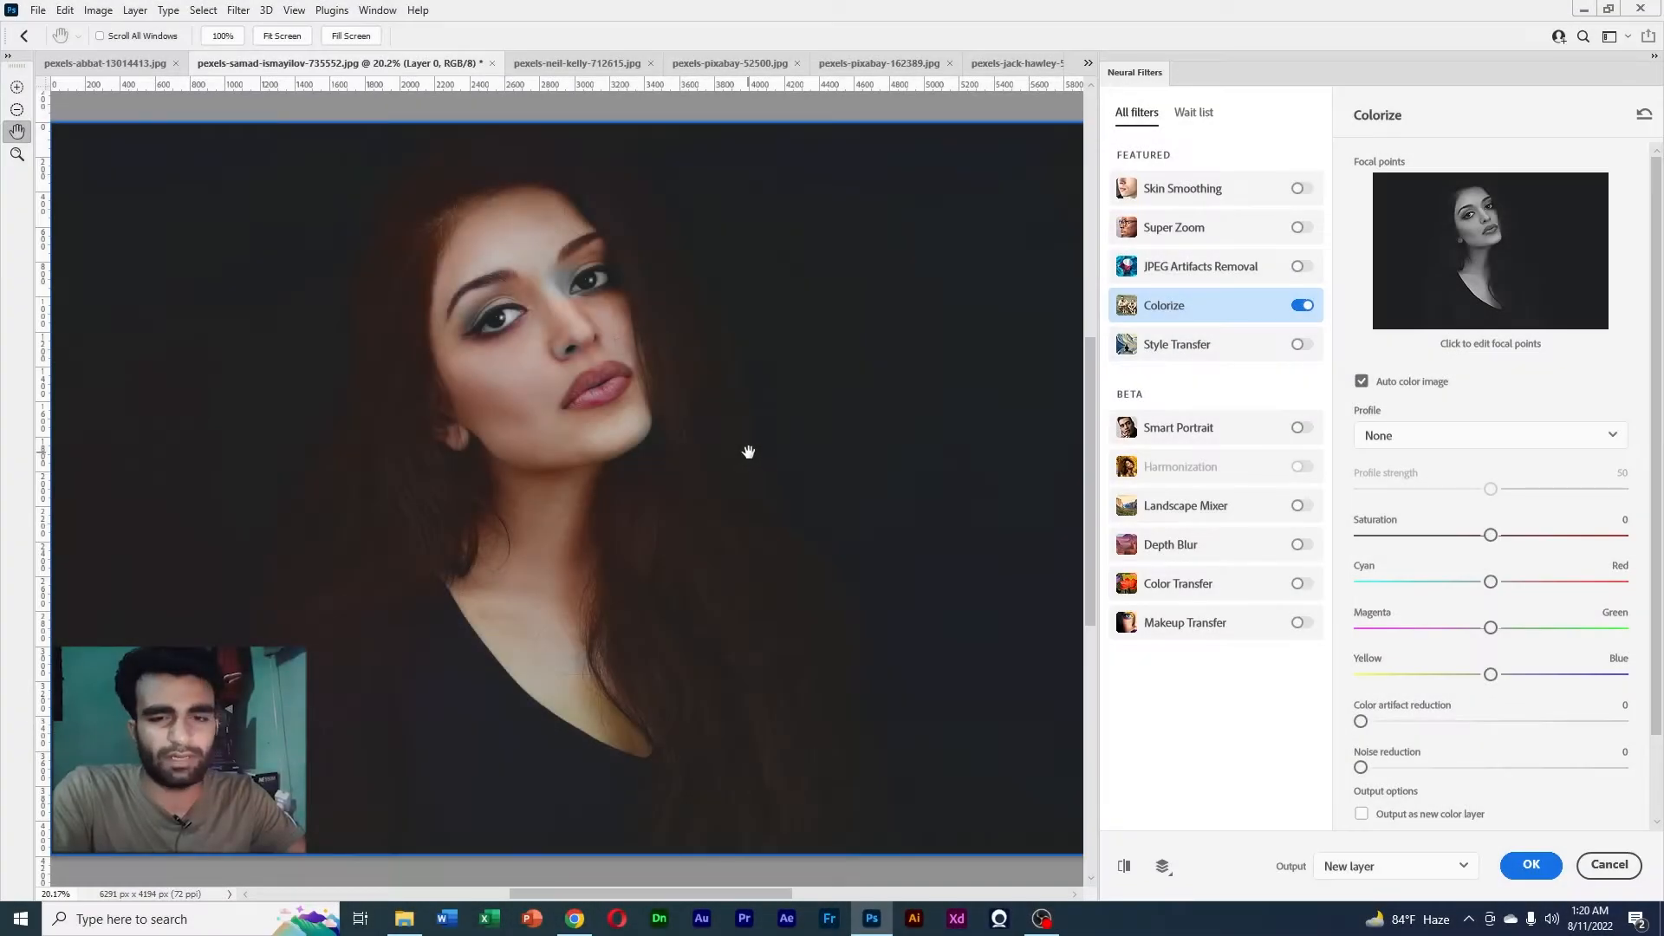
pyautogui.click(1531, 865)
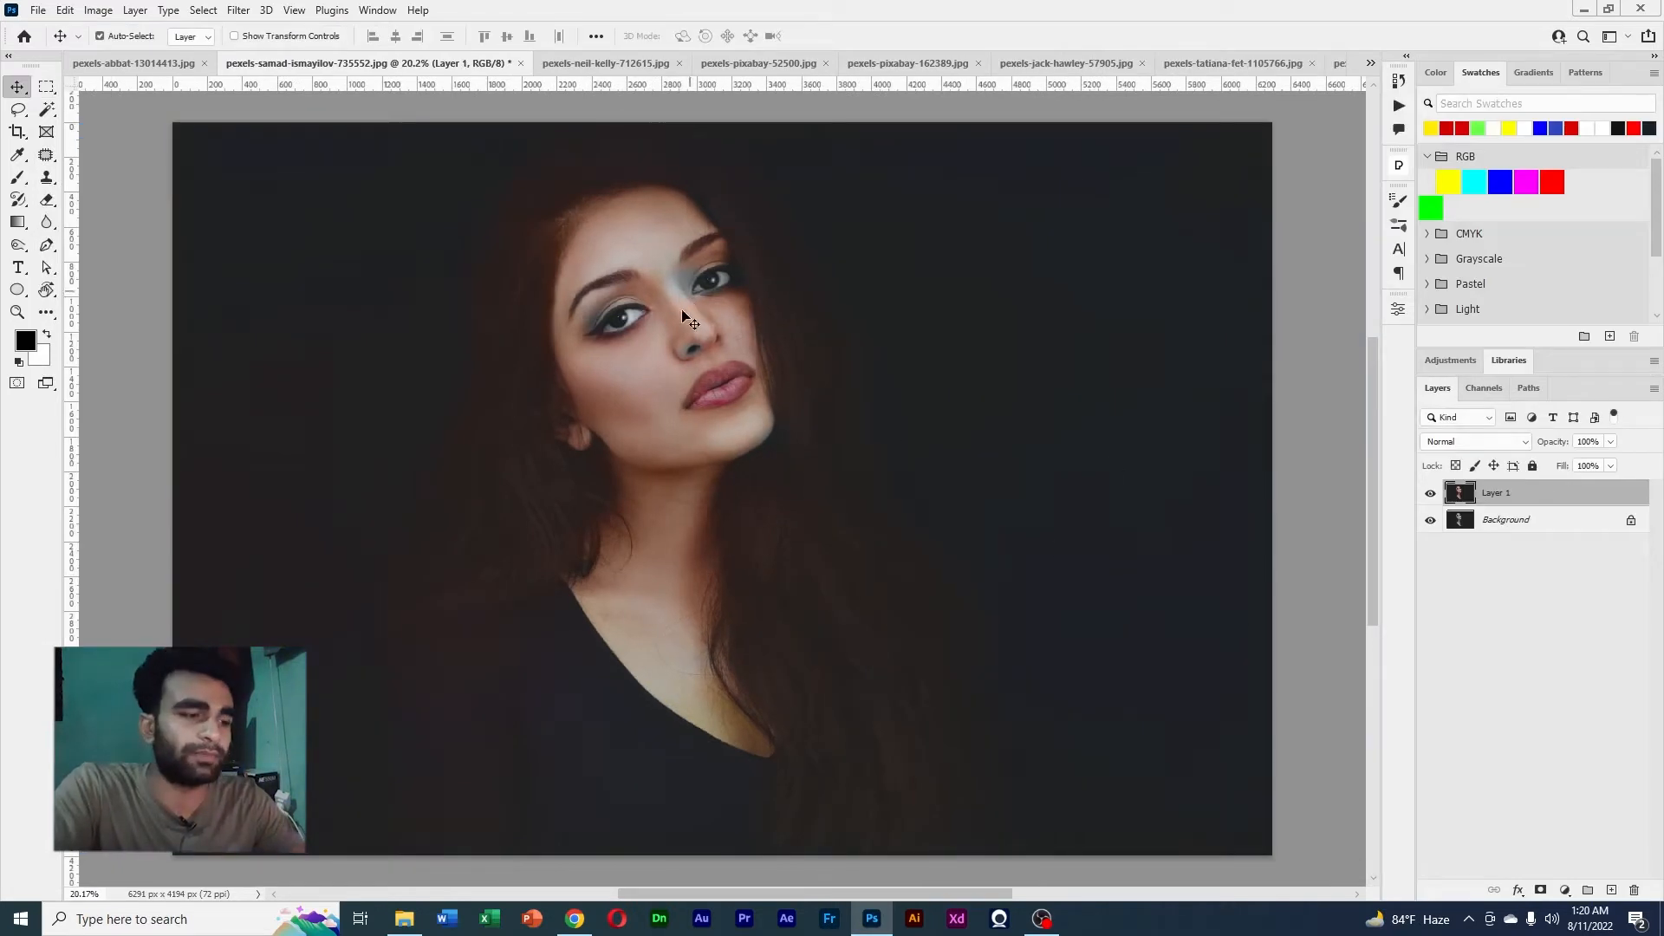
# Examine the colorized portrait up close for wrong color patches around the eyes, nose, lips, neck and hair
pyautogui.moveTo(677, 326); pyautogui.dragTo(762, 369)
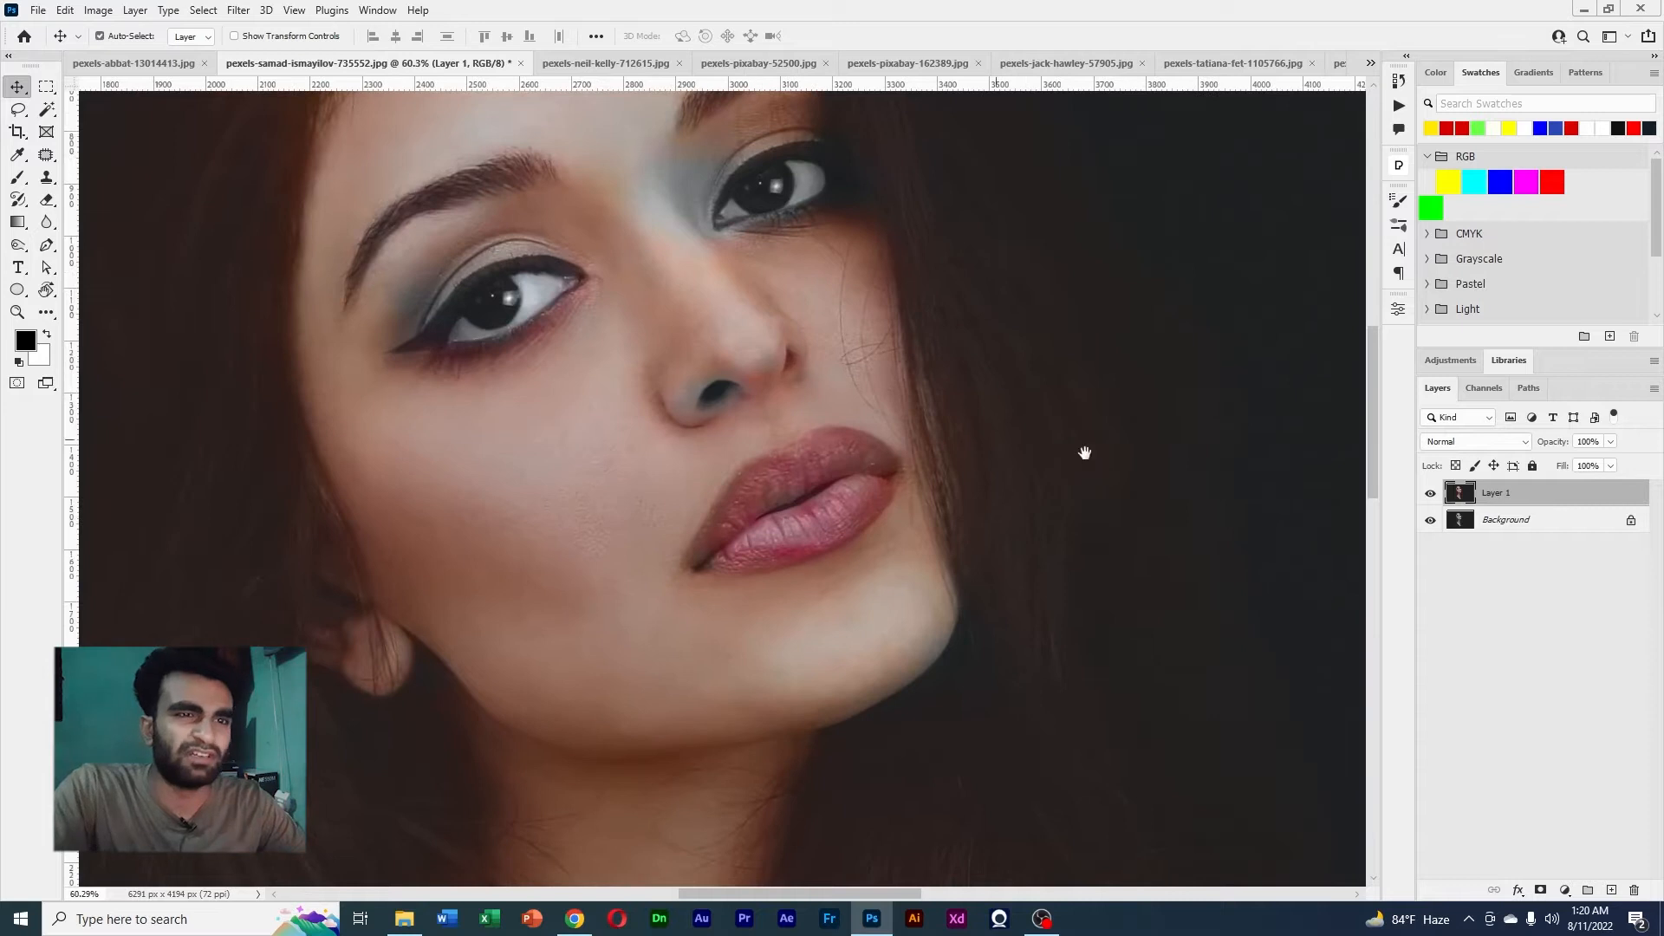
pyautogui.moveTo(1084, 453); pyautogui.dragTo(810, 156)
pyautogui.moveTo(814, 490); pyautogui.dragTo(949, 204)
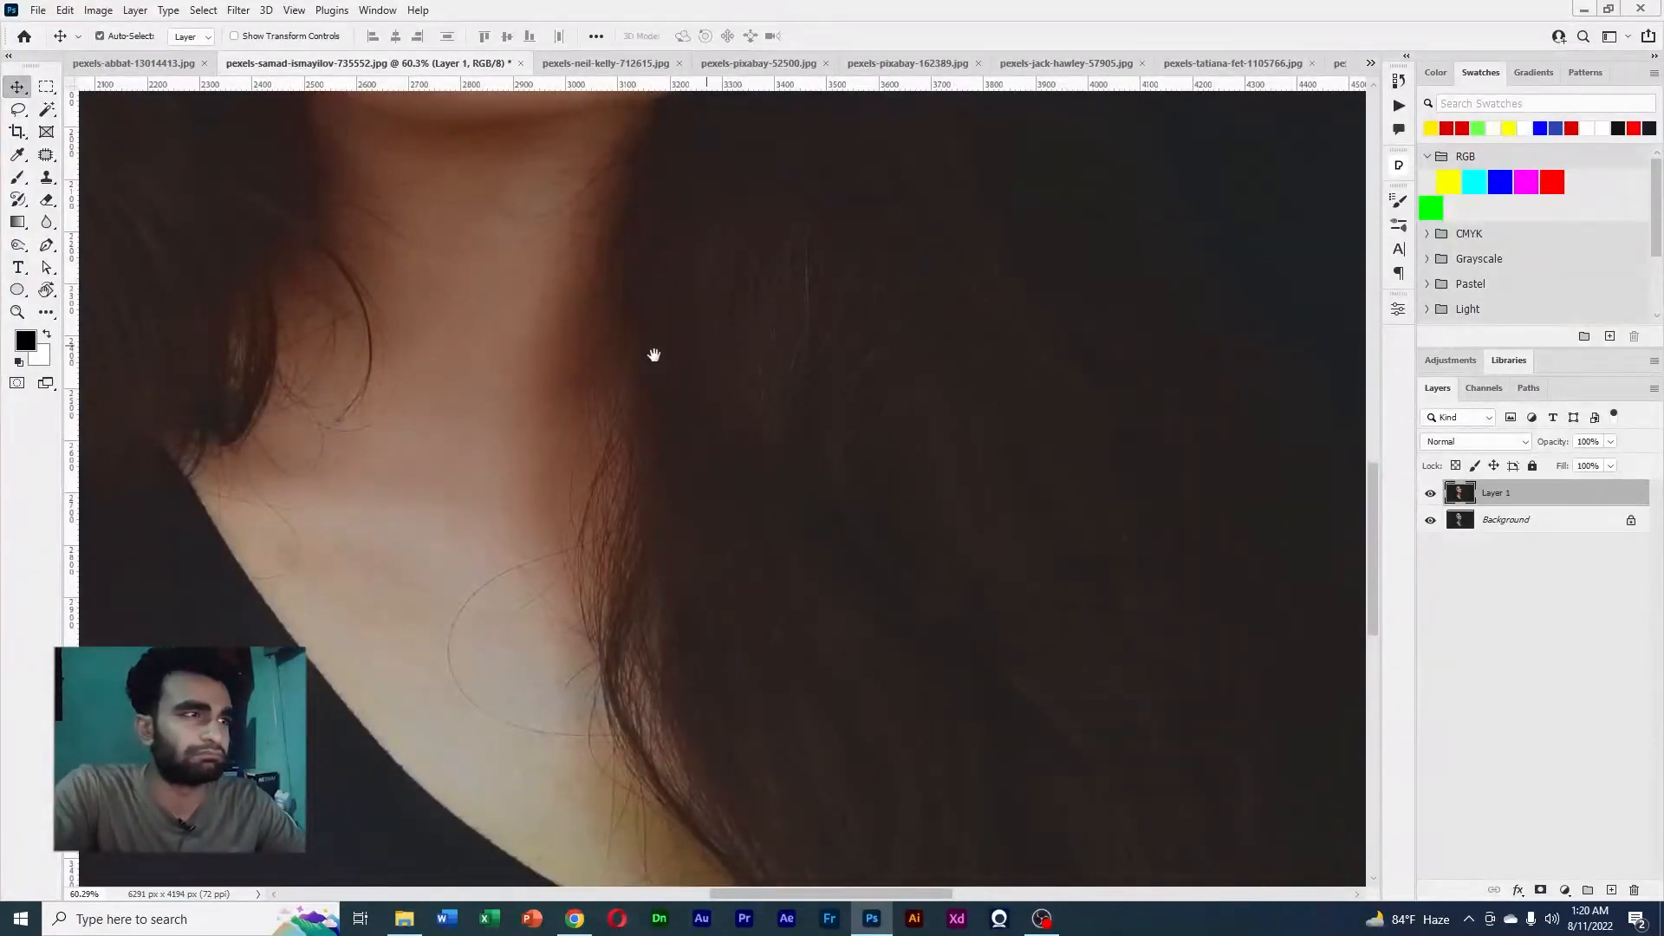
pyautogui.moveTo(416, 298); pyautogui.dragTo(788, 624)
pyautogui.moveTo(653, 231); pyautogui.dragTo(617, 658)
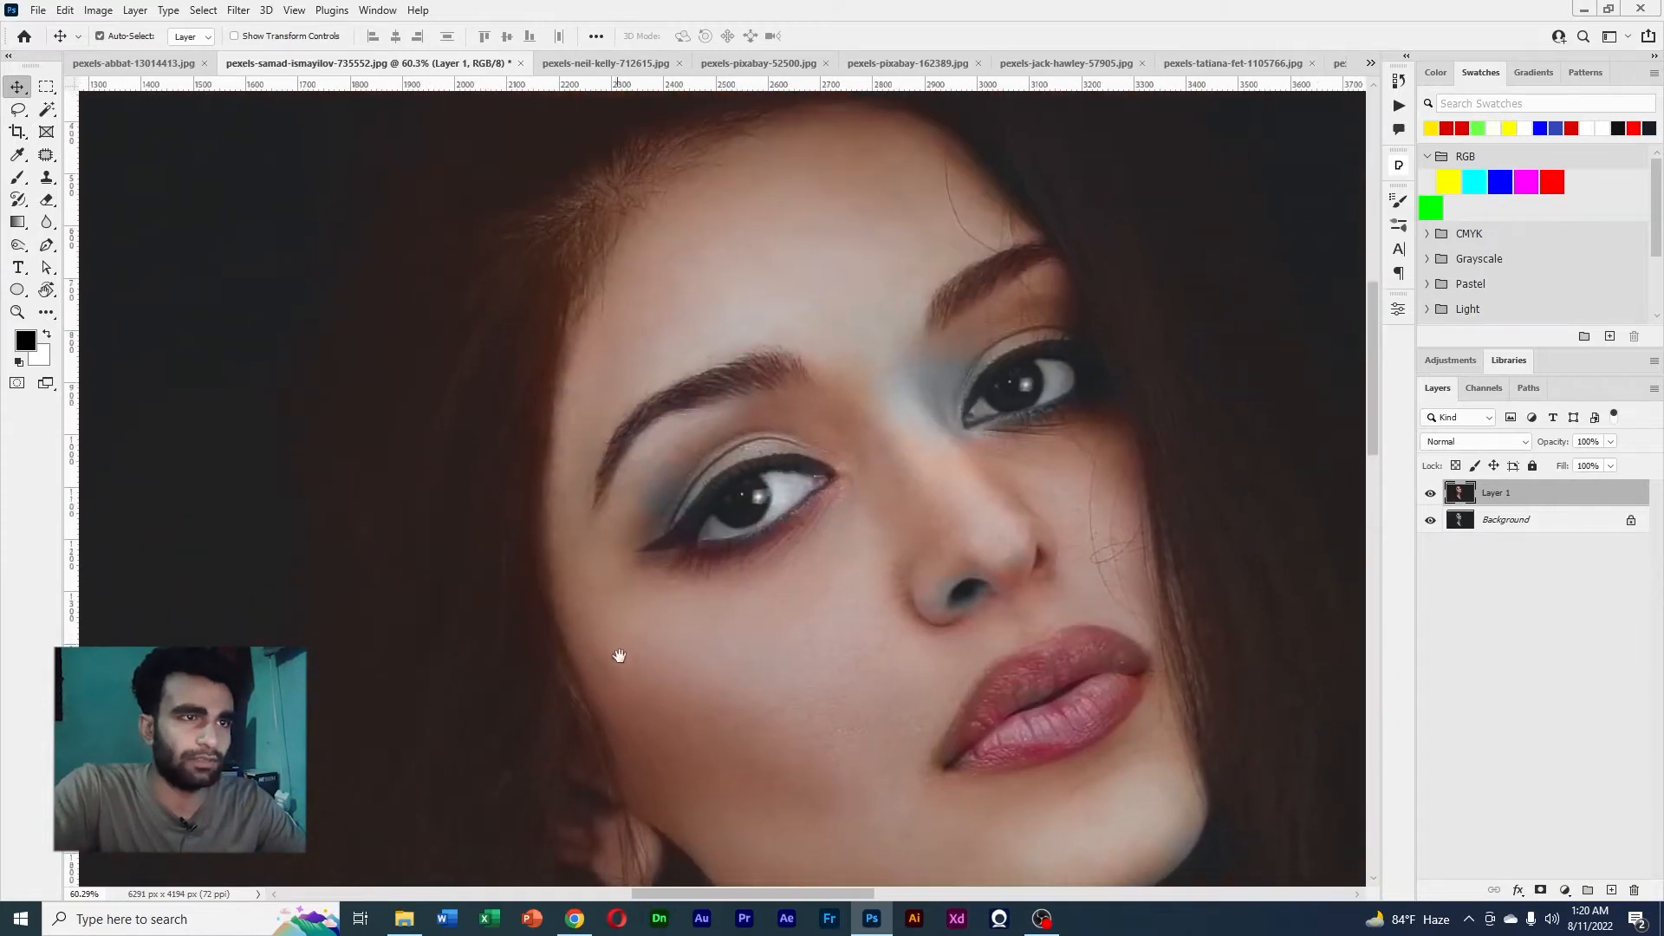
pyautogui.moveTo(717, 312); pyautogui.dragTo(662, 370)
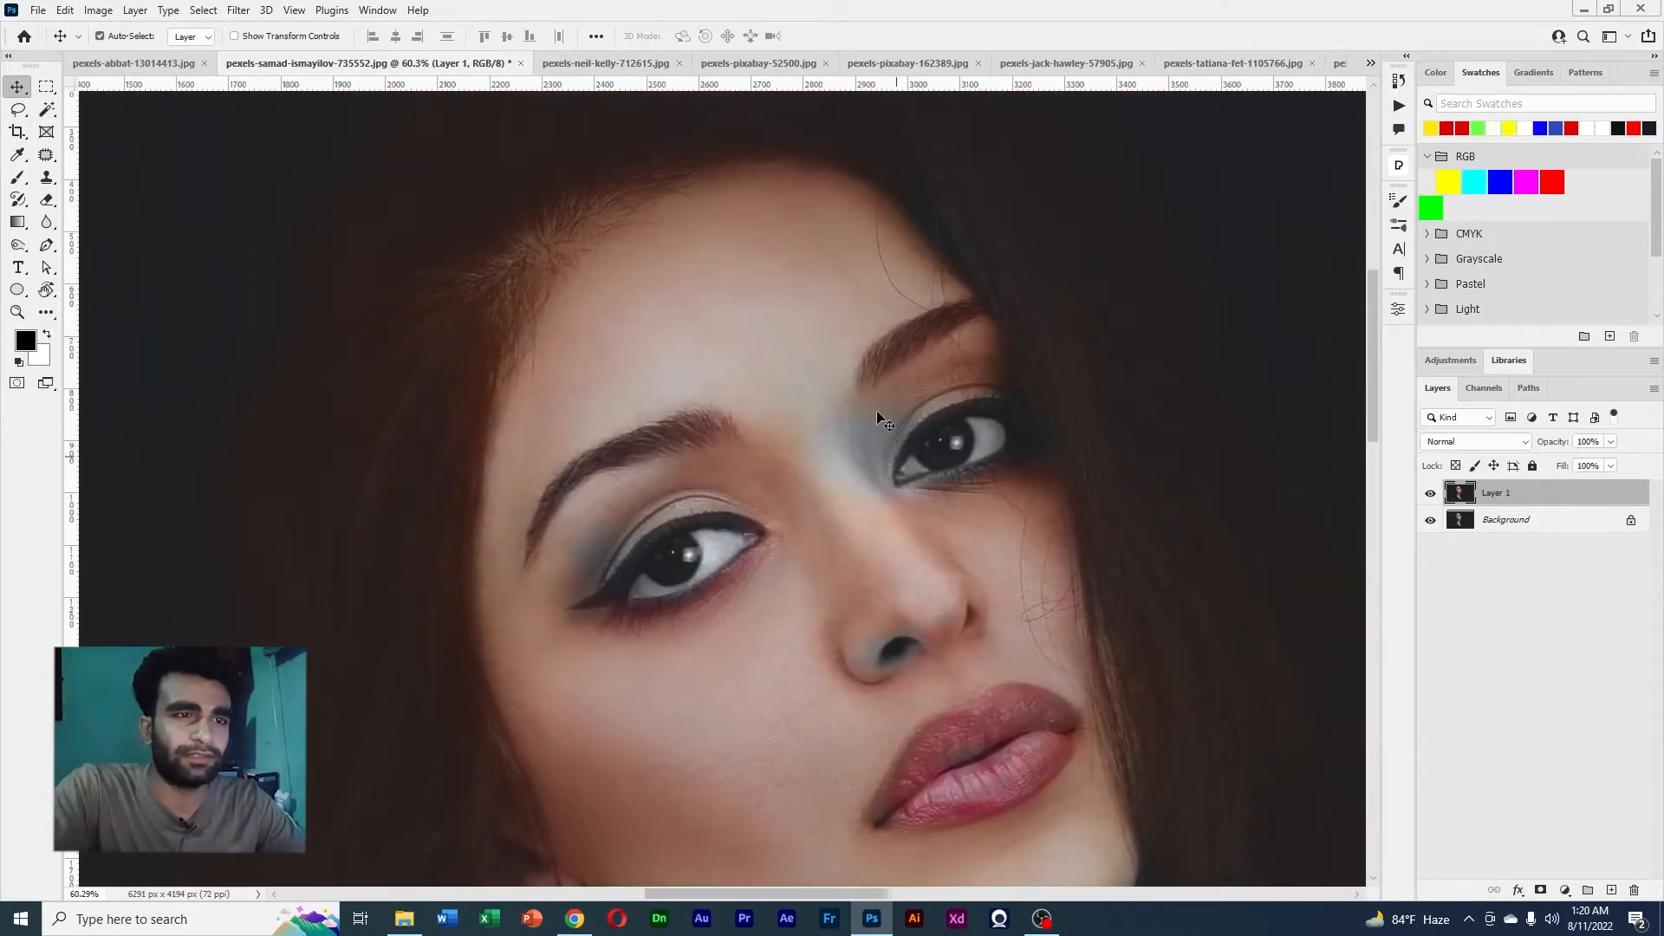
pyautogui.moveTo(858, 510); pyautogui.dragTo(741, 389)
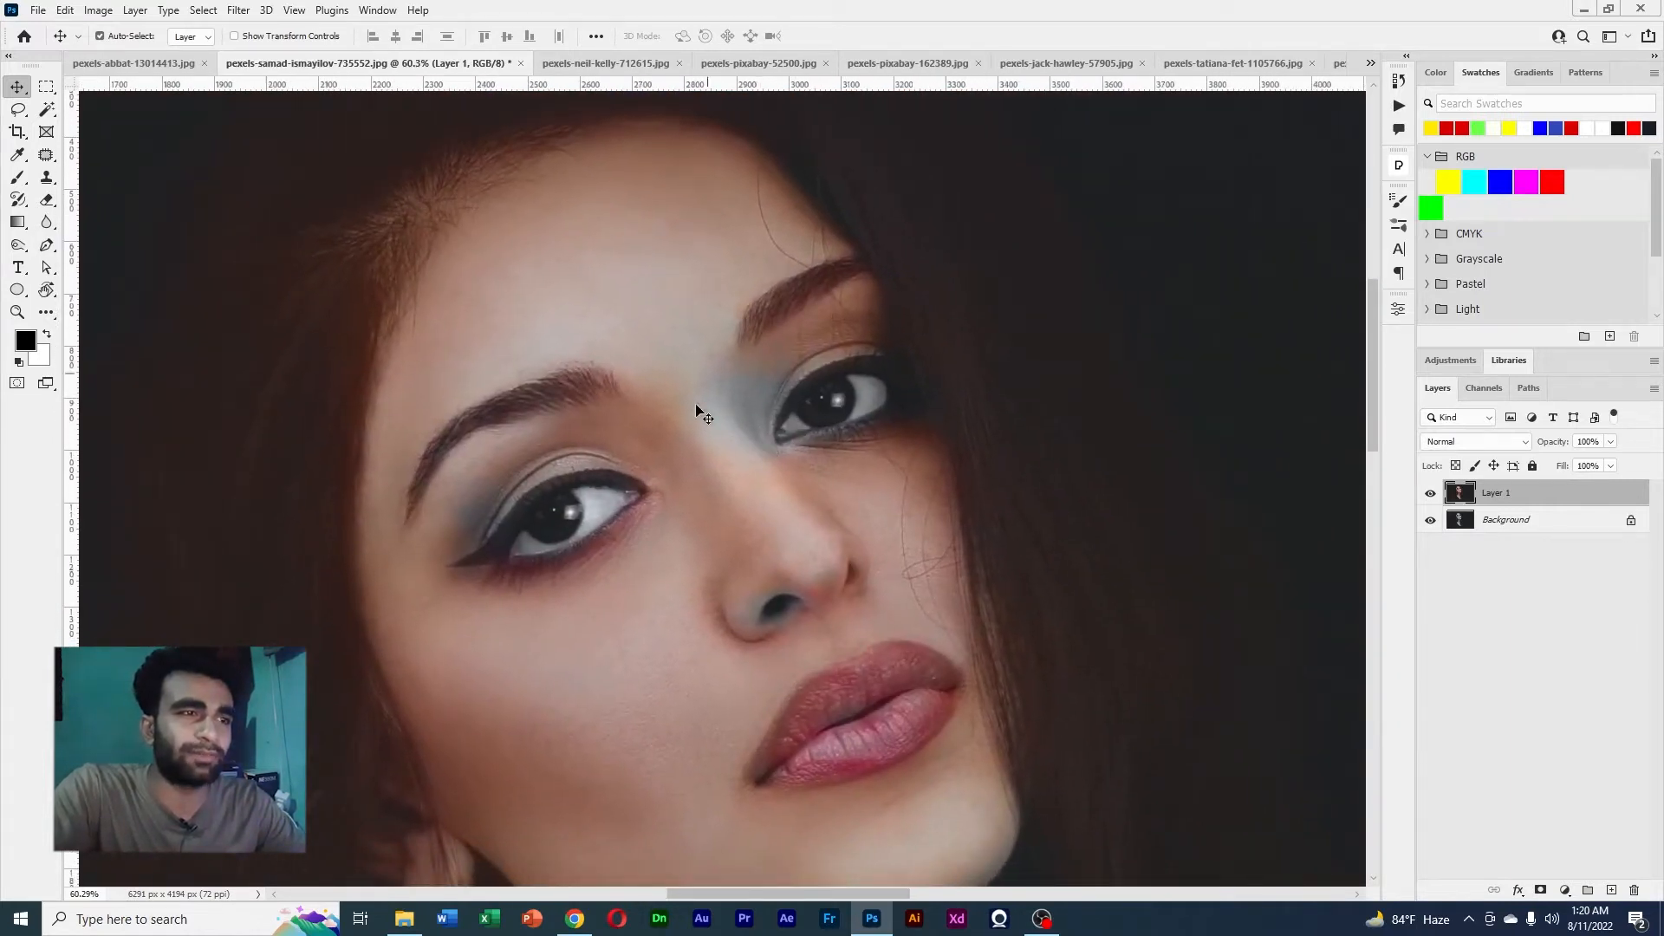
pyautogui.scroll(3, 668, 508)
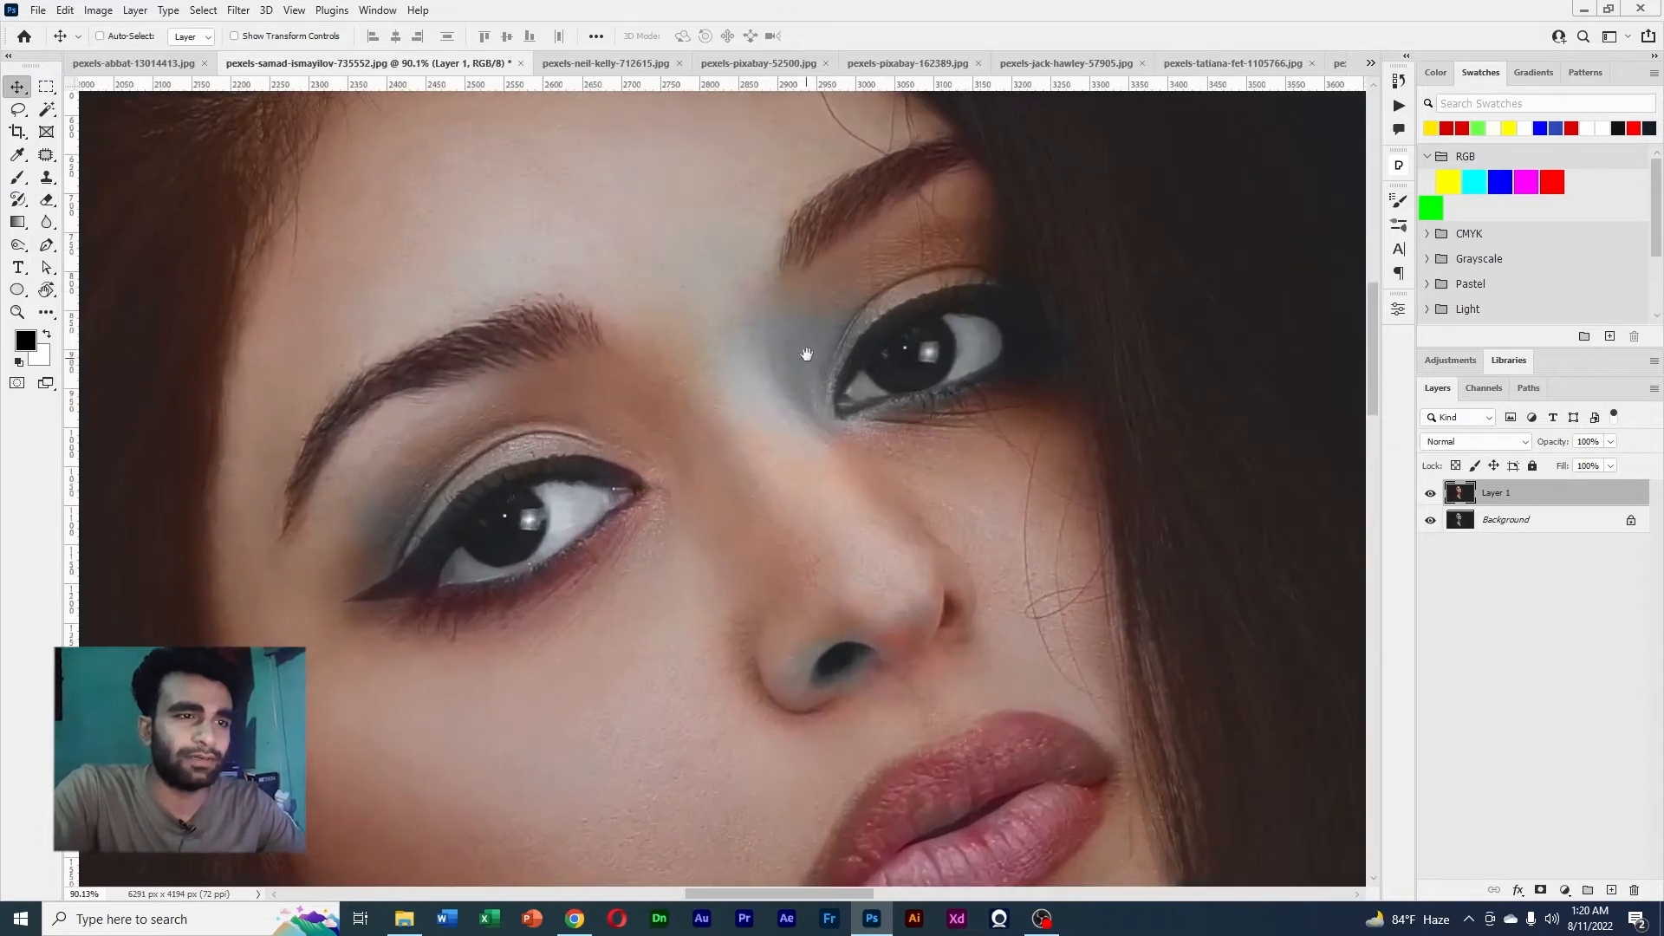
pyautogui.moveTo(814, 472); pyautogui.dragTo(804, 379)
pyautogui.moveTo(831, 609); pyautogui.dragTo(823, 475)
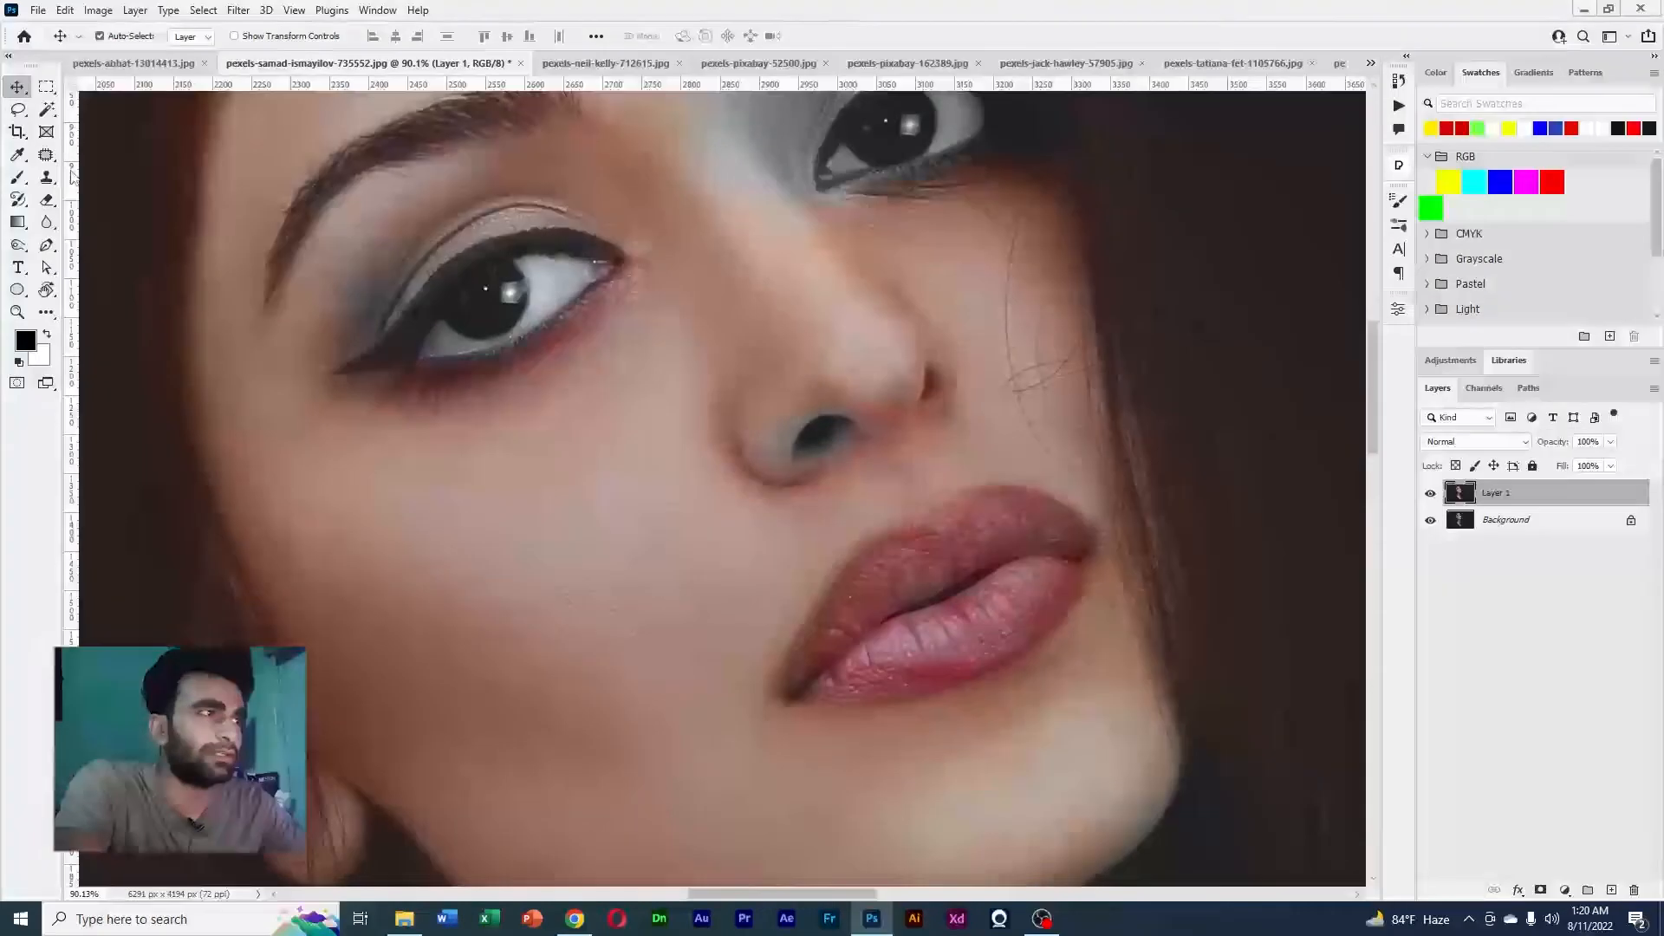
# Activate the Brush tool with the Soft Round Pressure Size brush from General Brushes
pyautogui.click(18, 178)
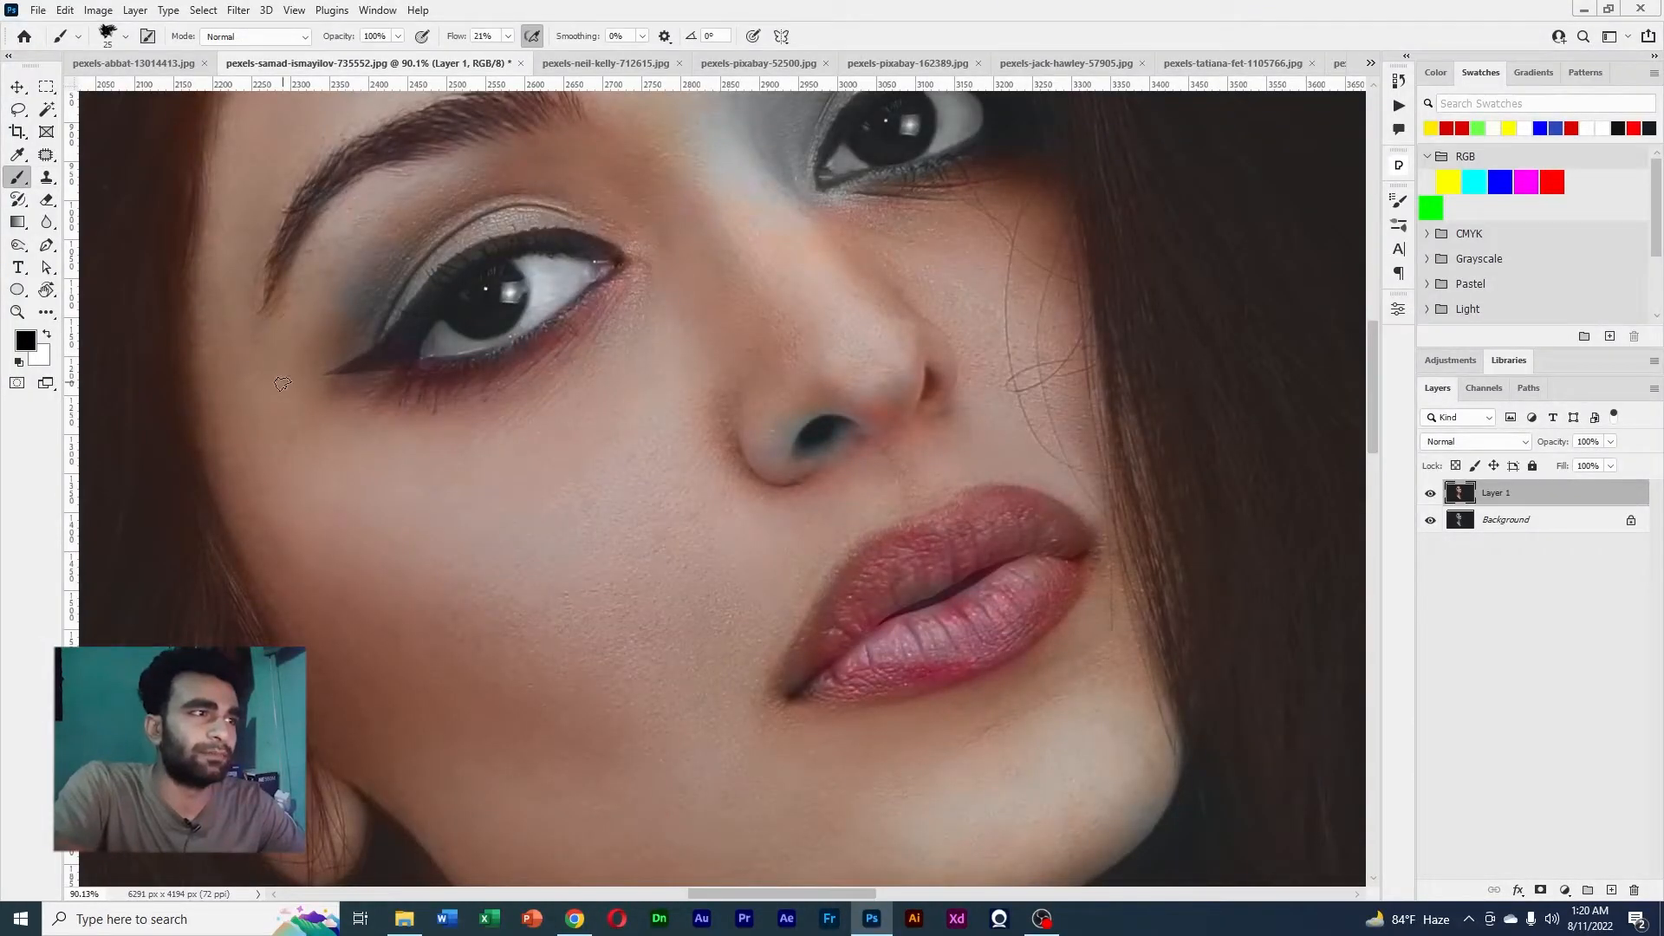
pyautogui.click(126, 39)
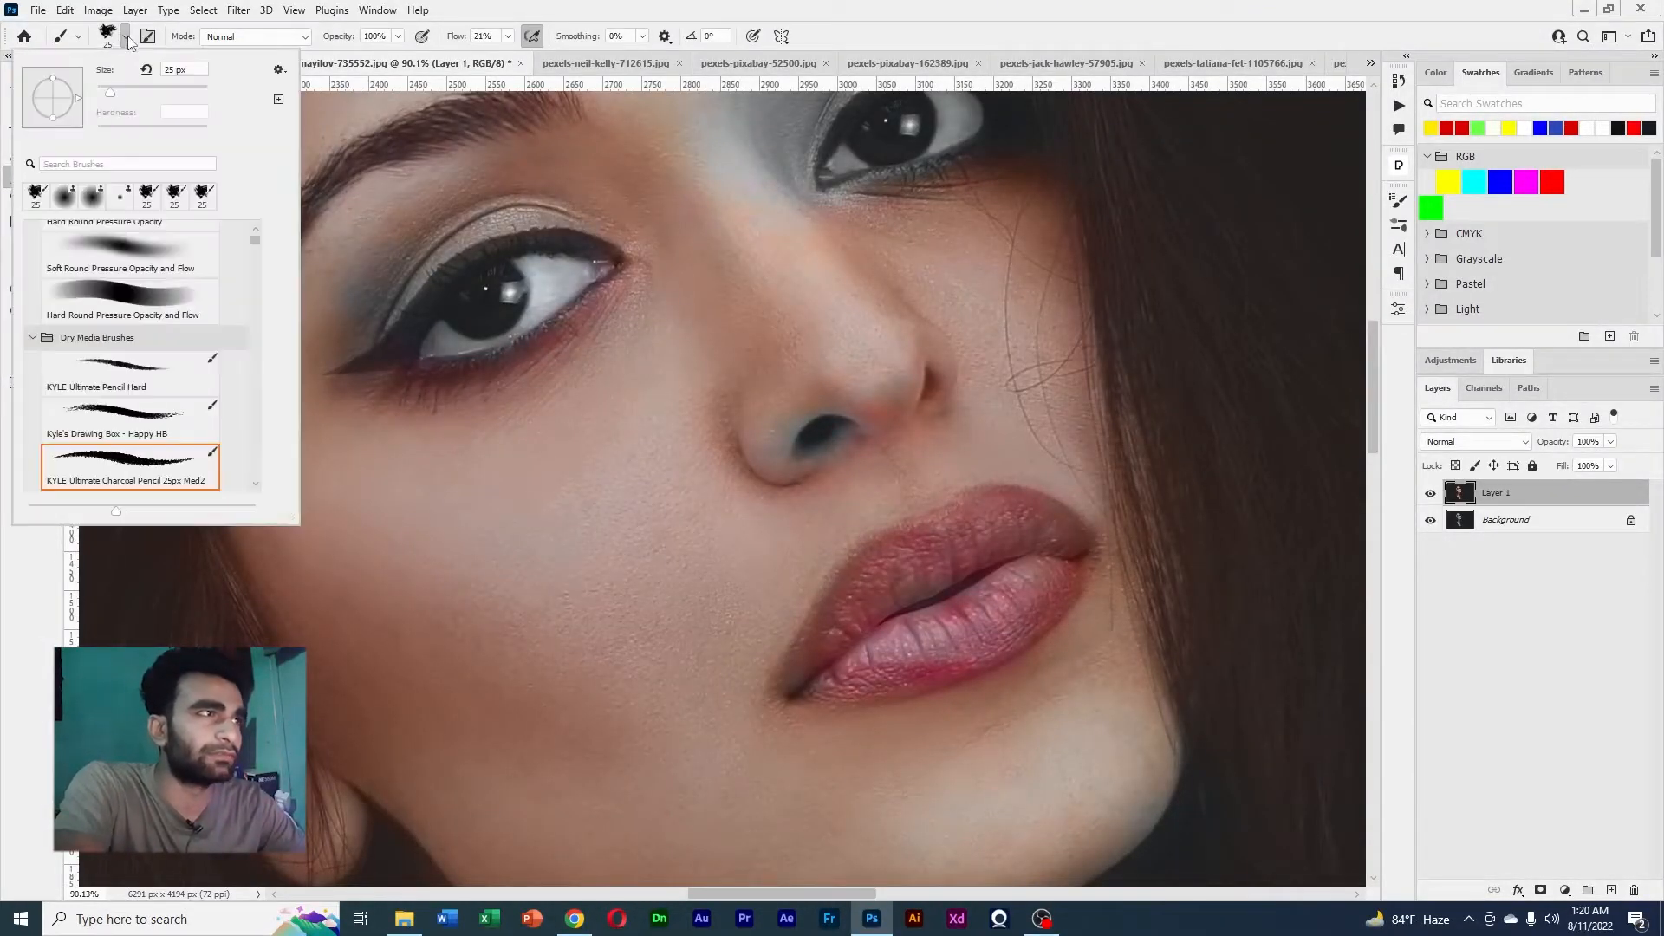
pyautogui.scroll(2, 252, 232)
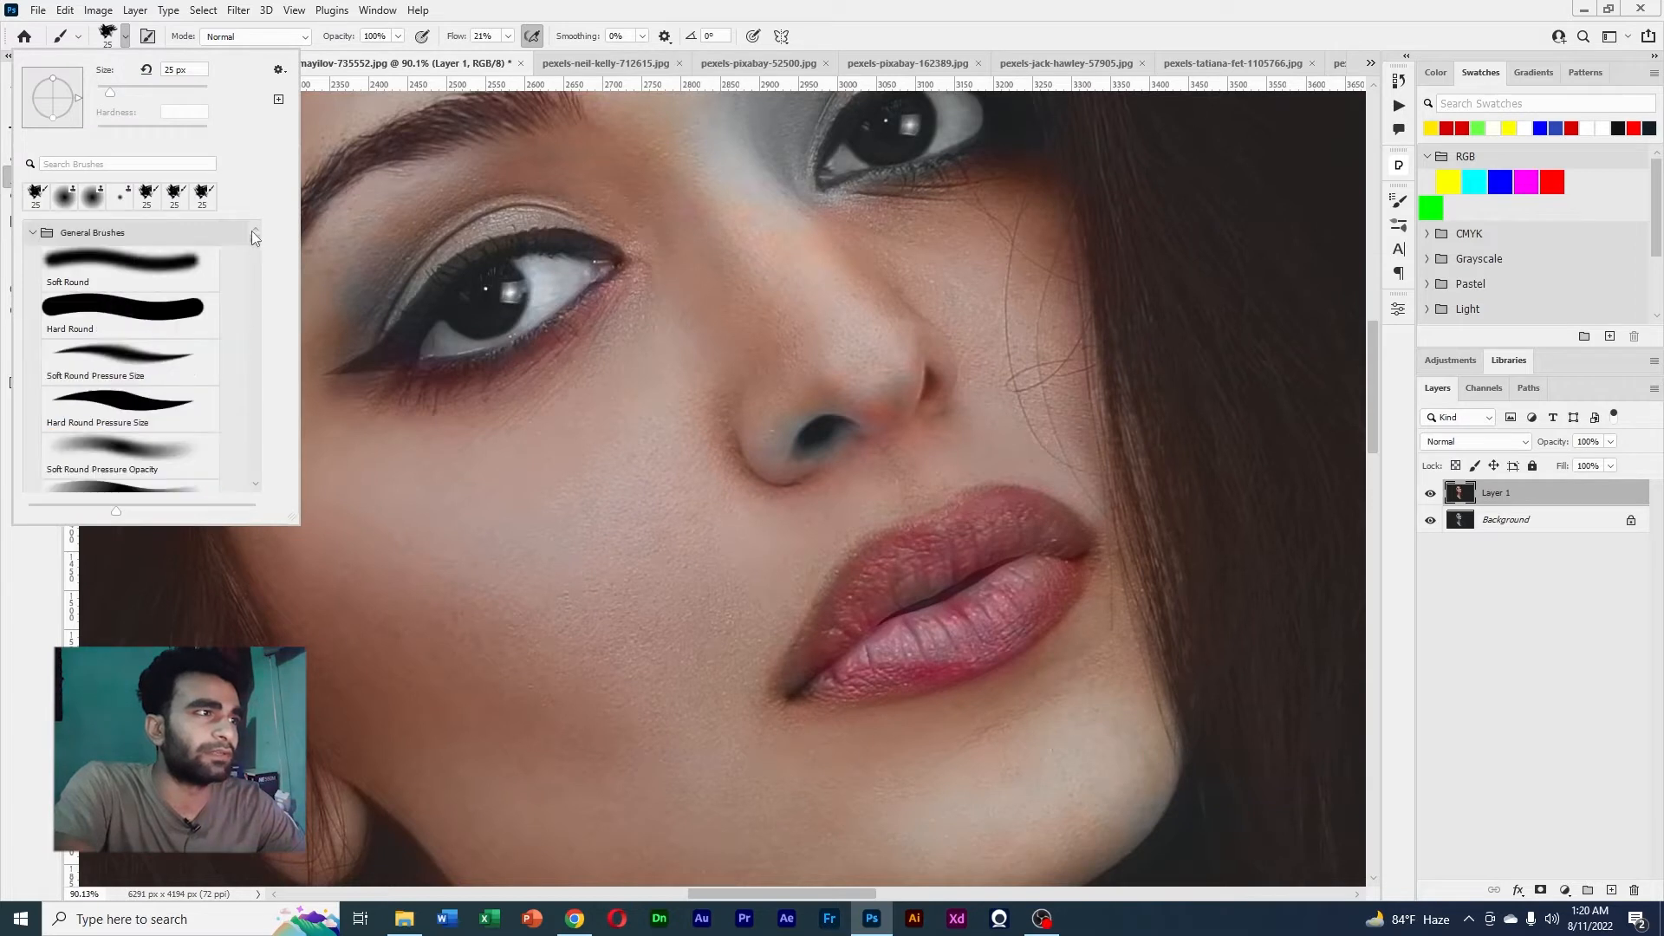
pyautogui.click(155, 357)
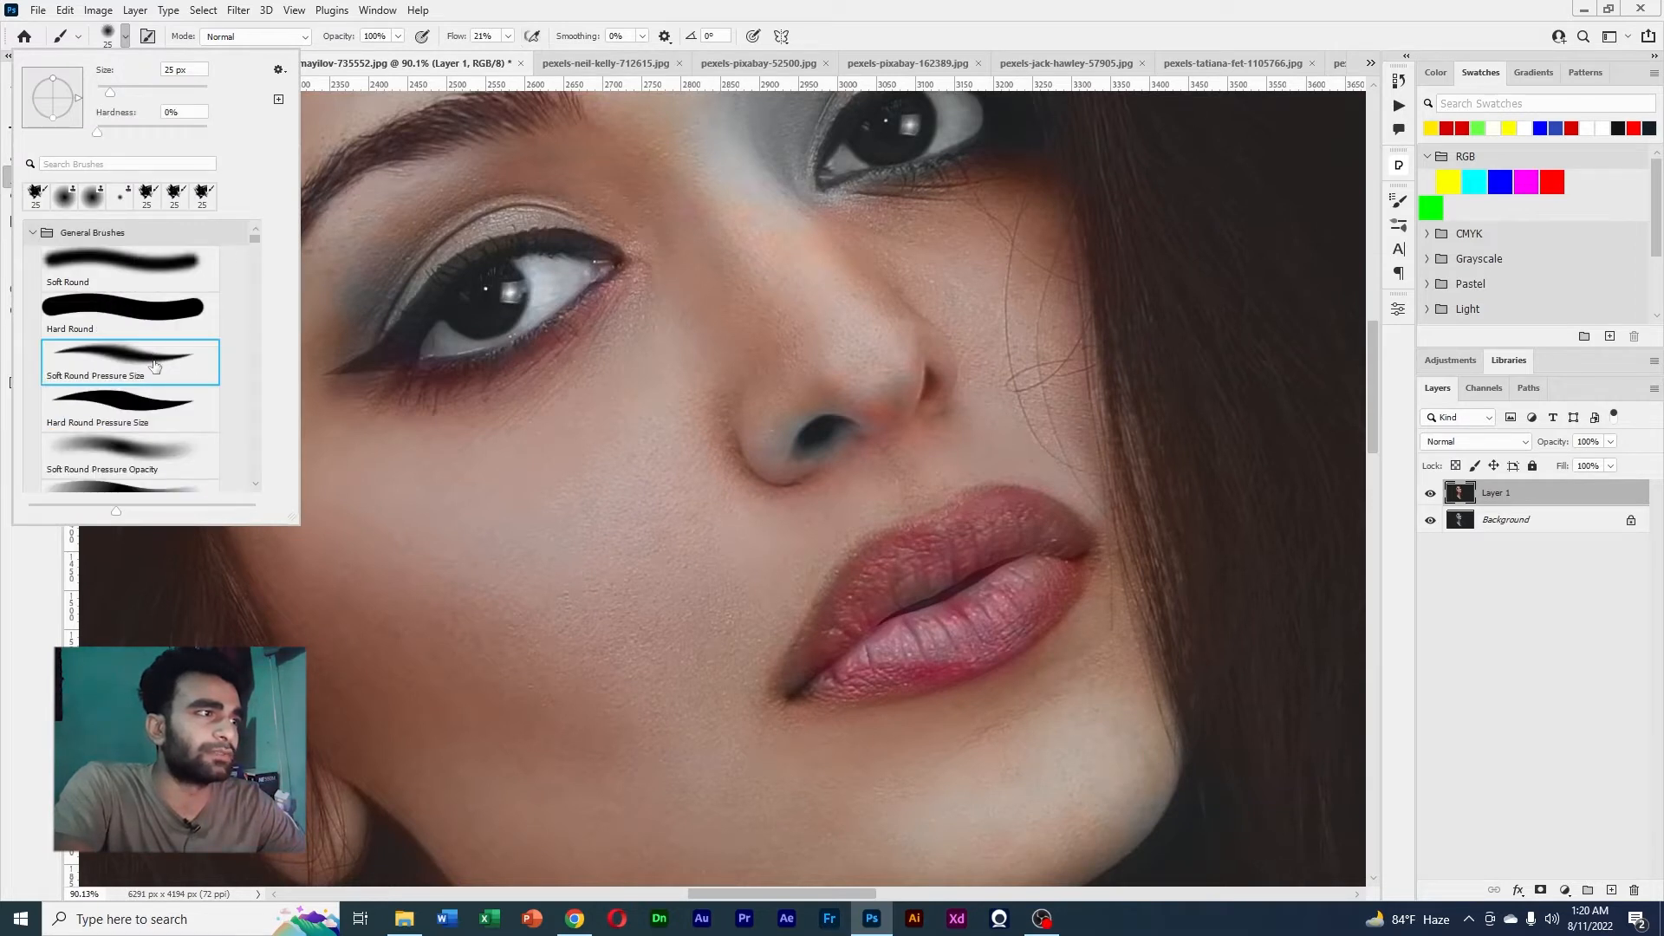
pyautogui.click(124, 38)
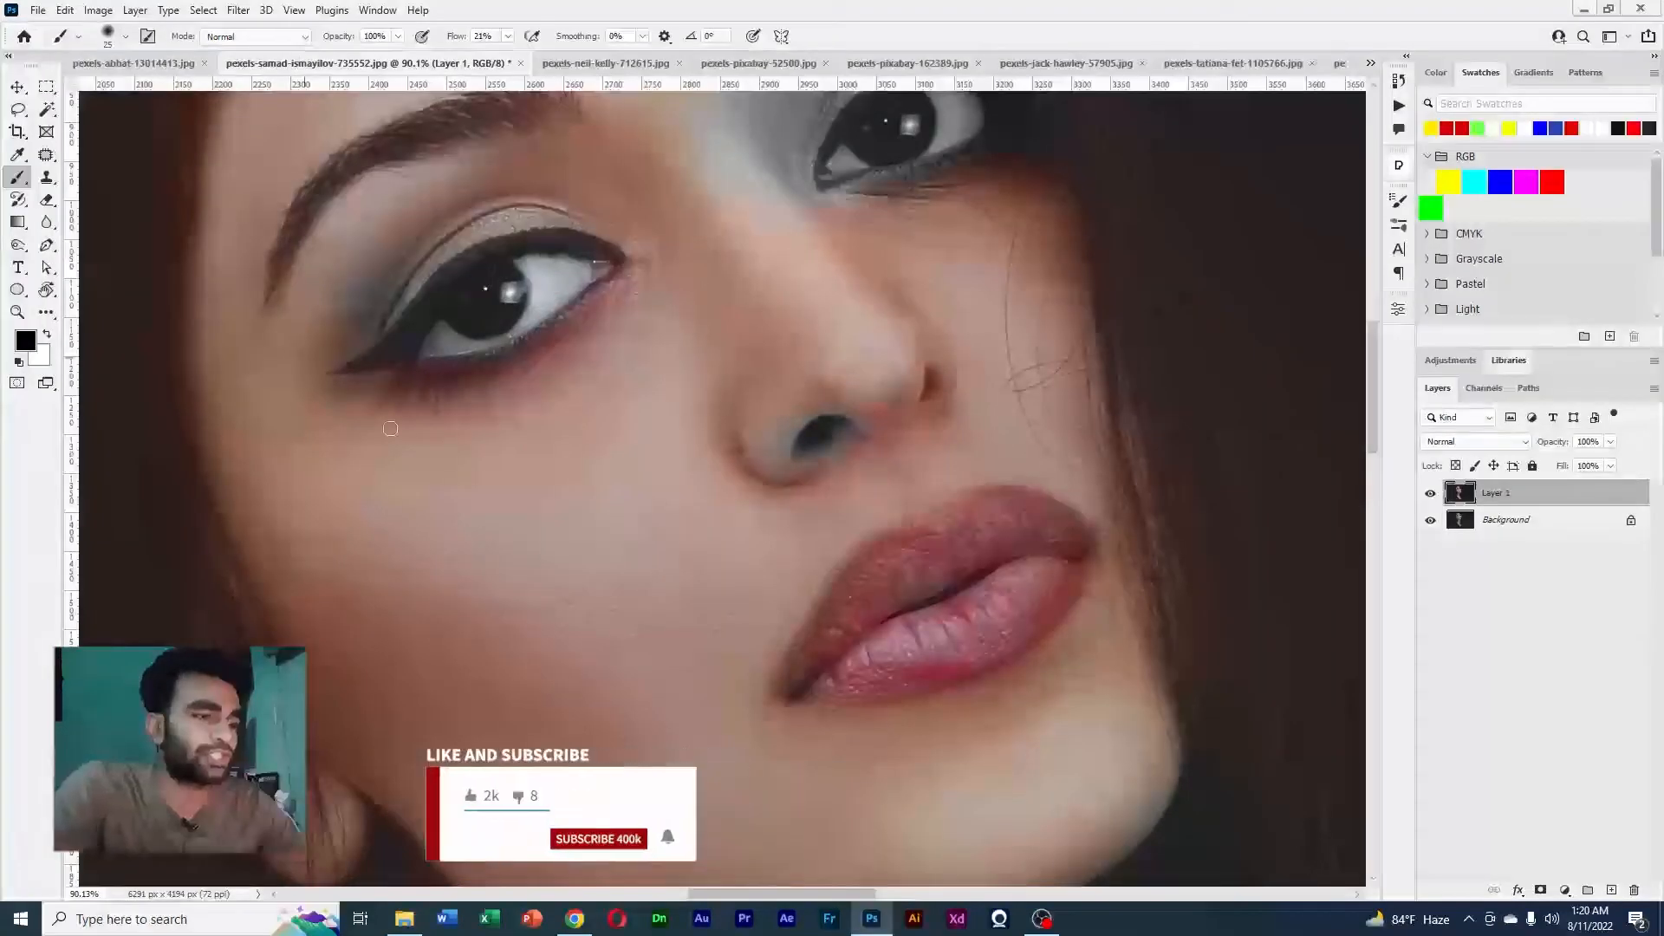
# Sample a skin tone from the face, then set the brush to Color mode with 3% flow
pyautogui.keyDown('alt'); pyautogui.click(561, 637); pyautogui.keyUp('alt')
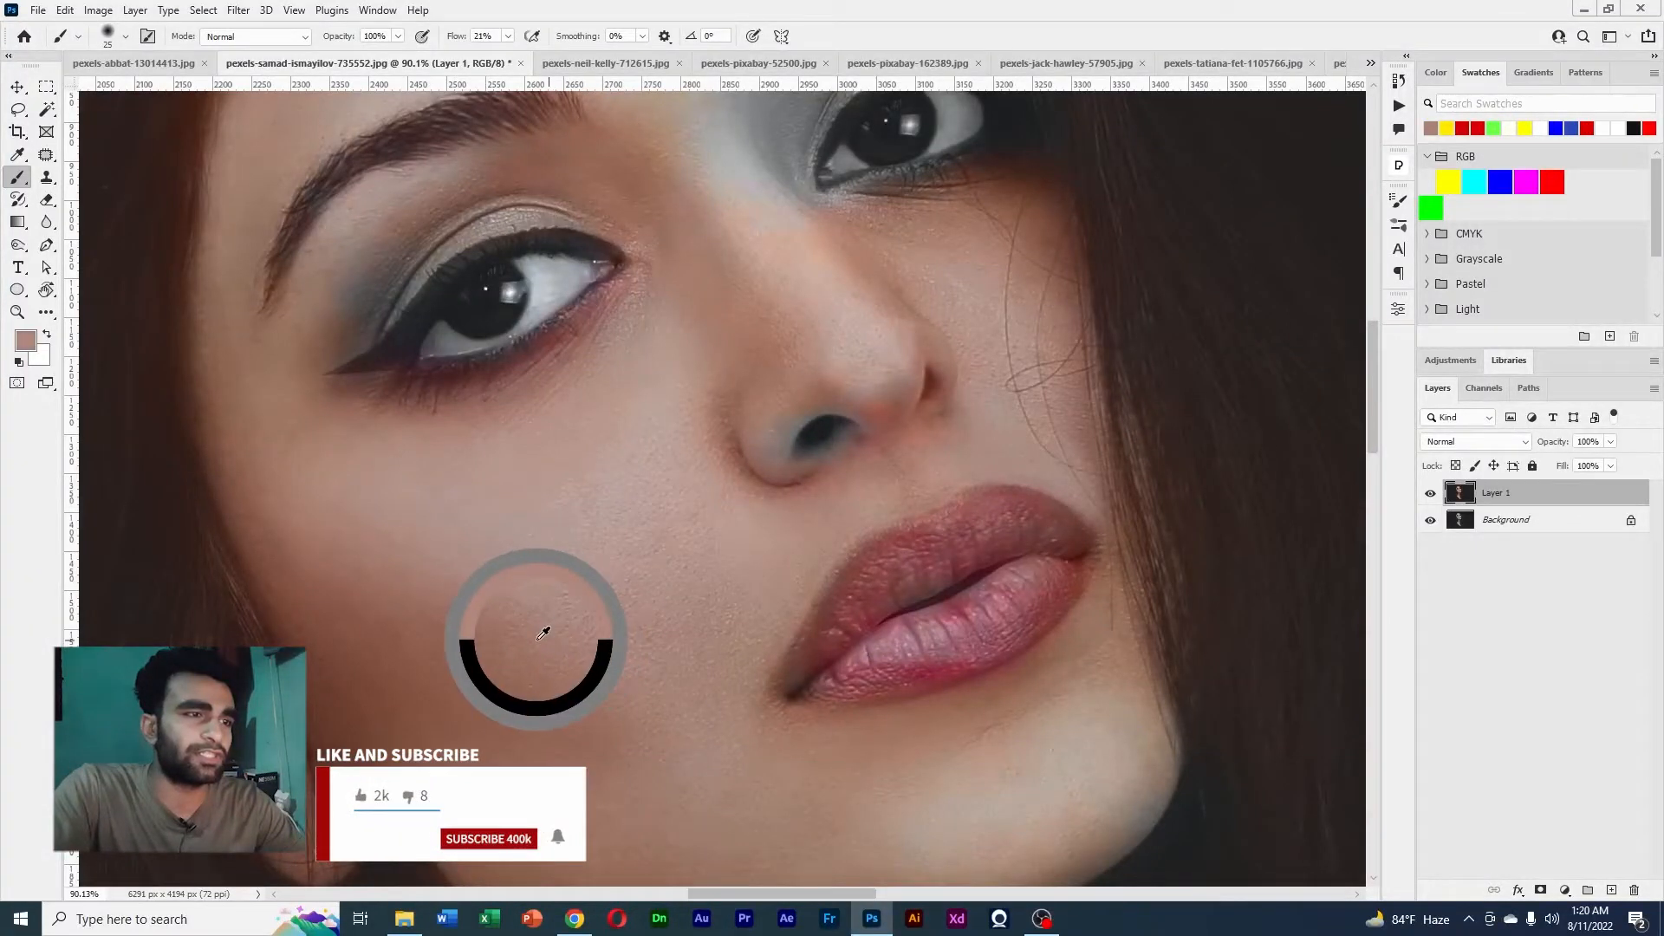
pyautogui.moveTo(543, 634); pyautogui.dragTo(808, 379)
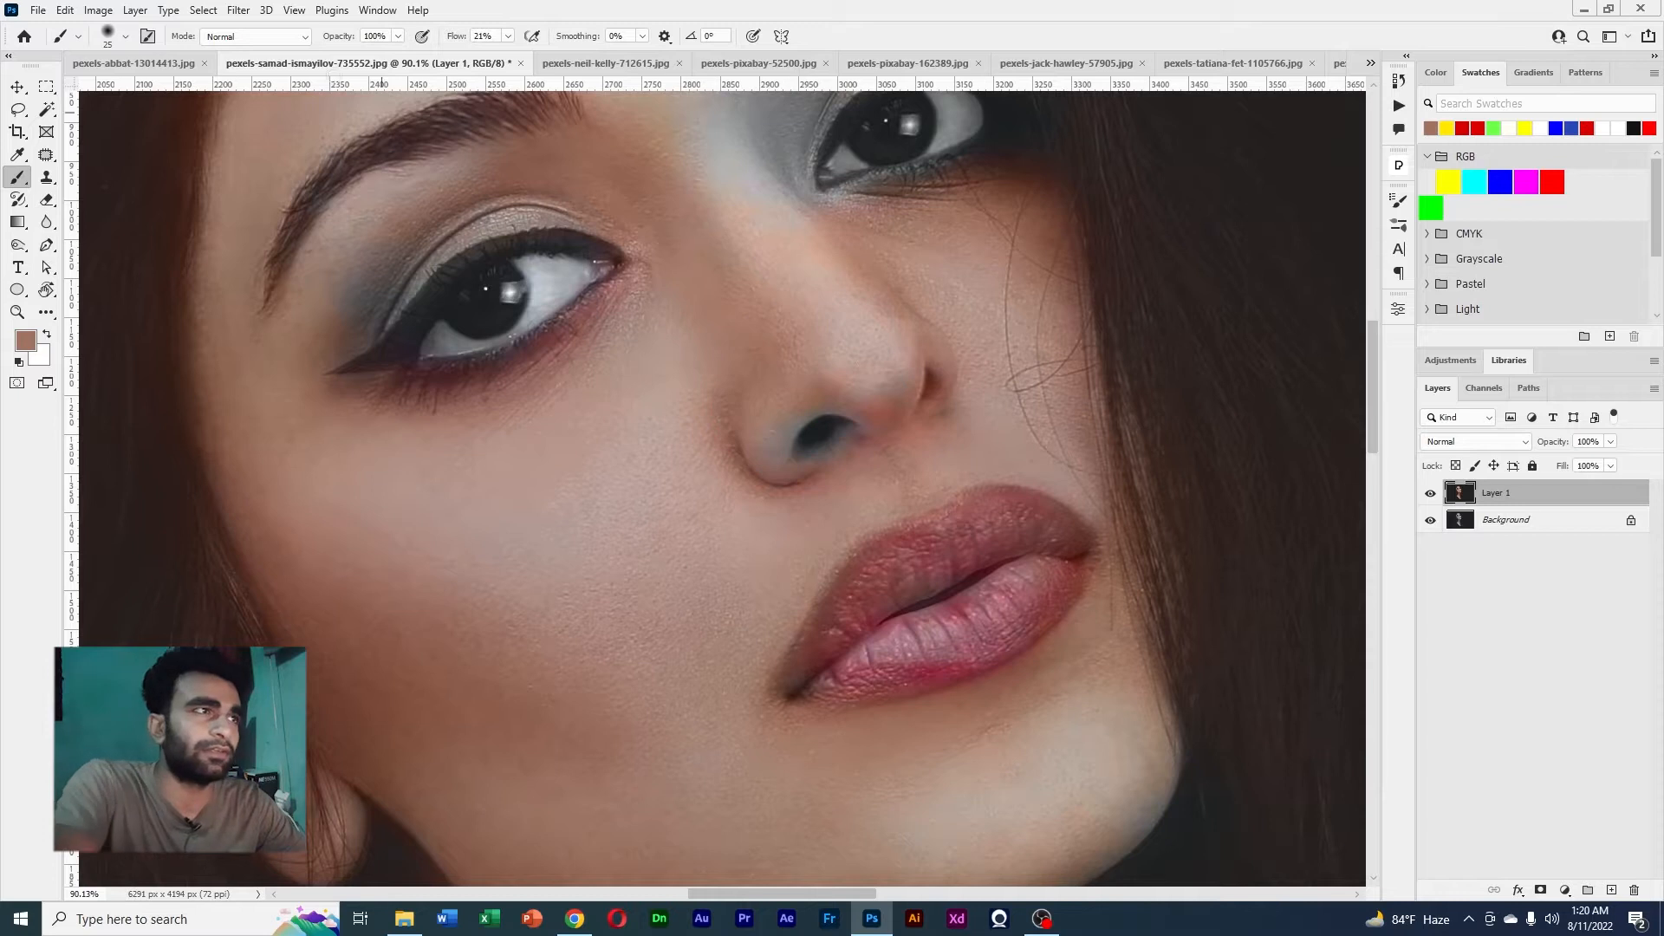
pyautogui.click(293, 40)
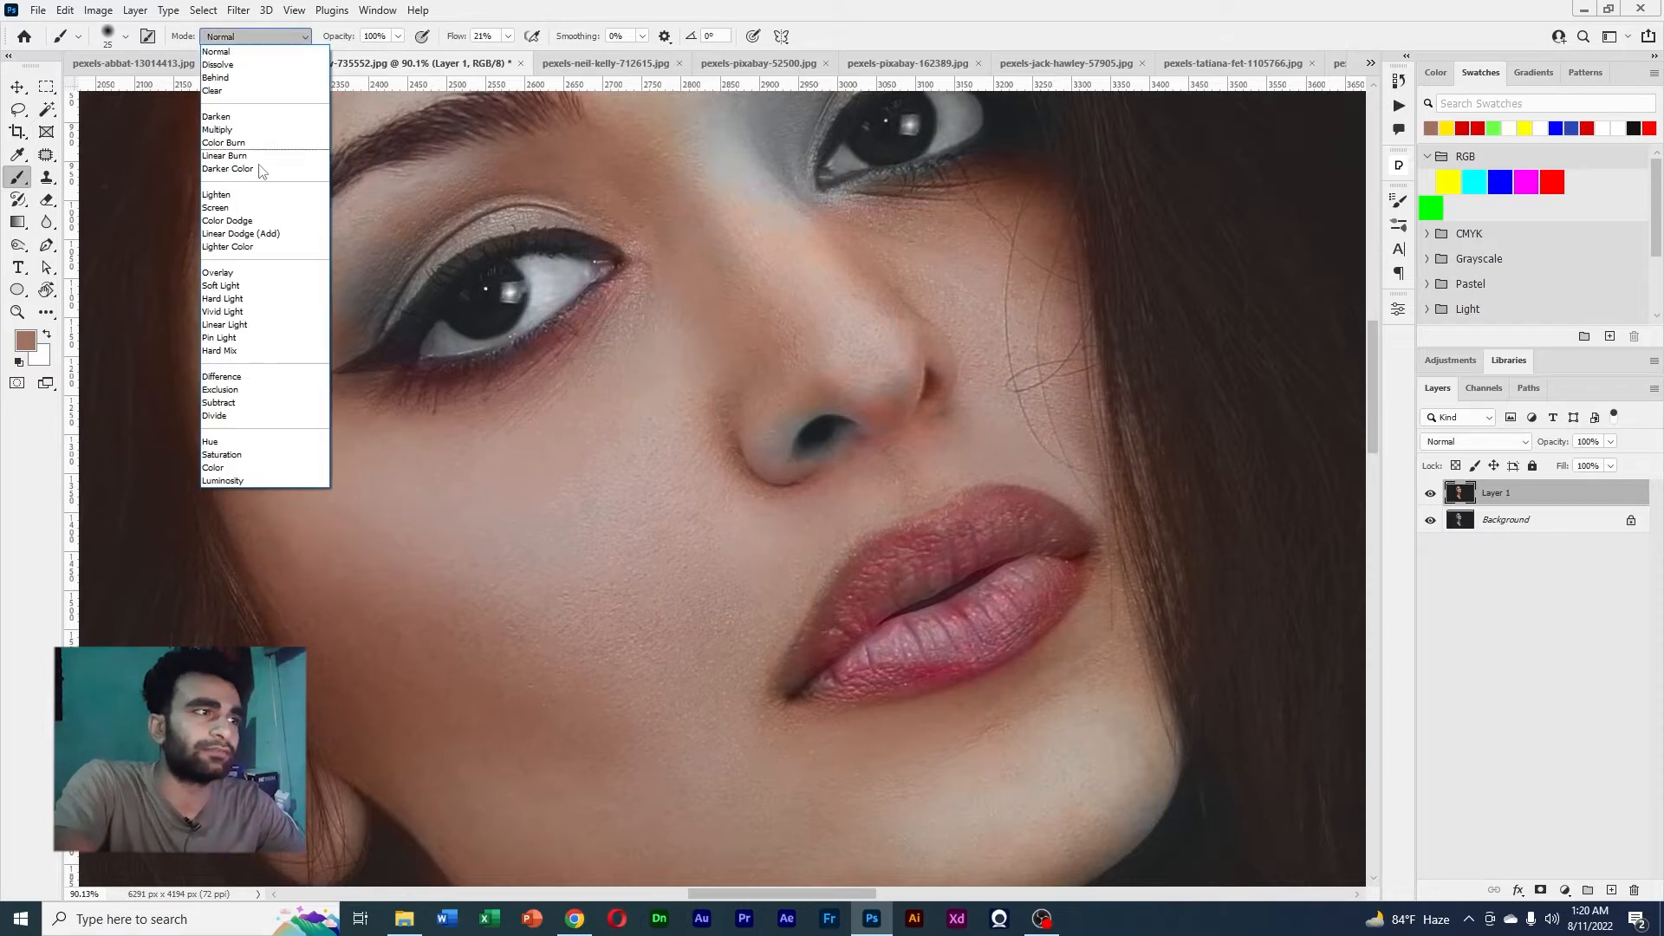
pyautogui.click(251, 468)
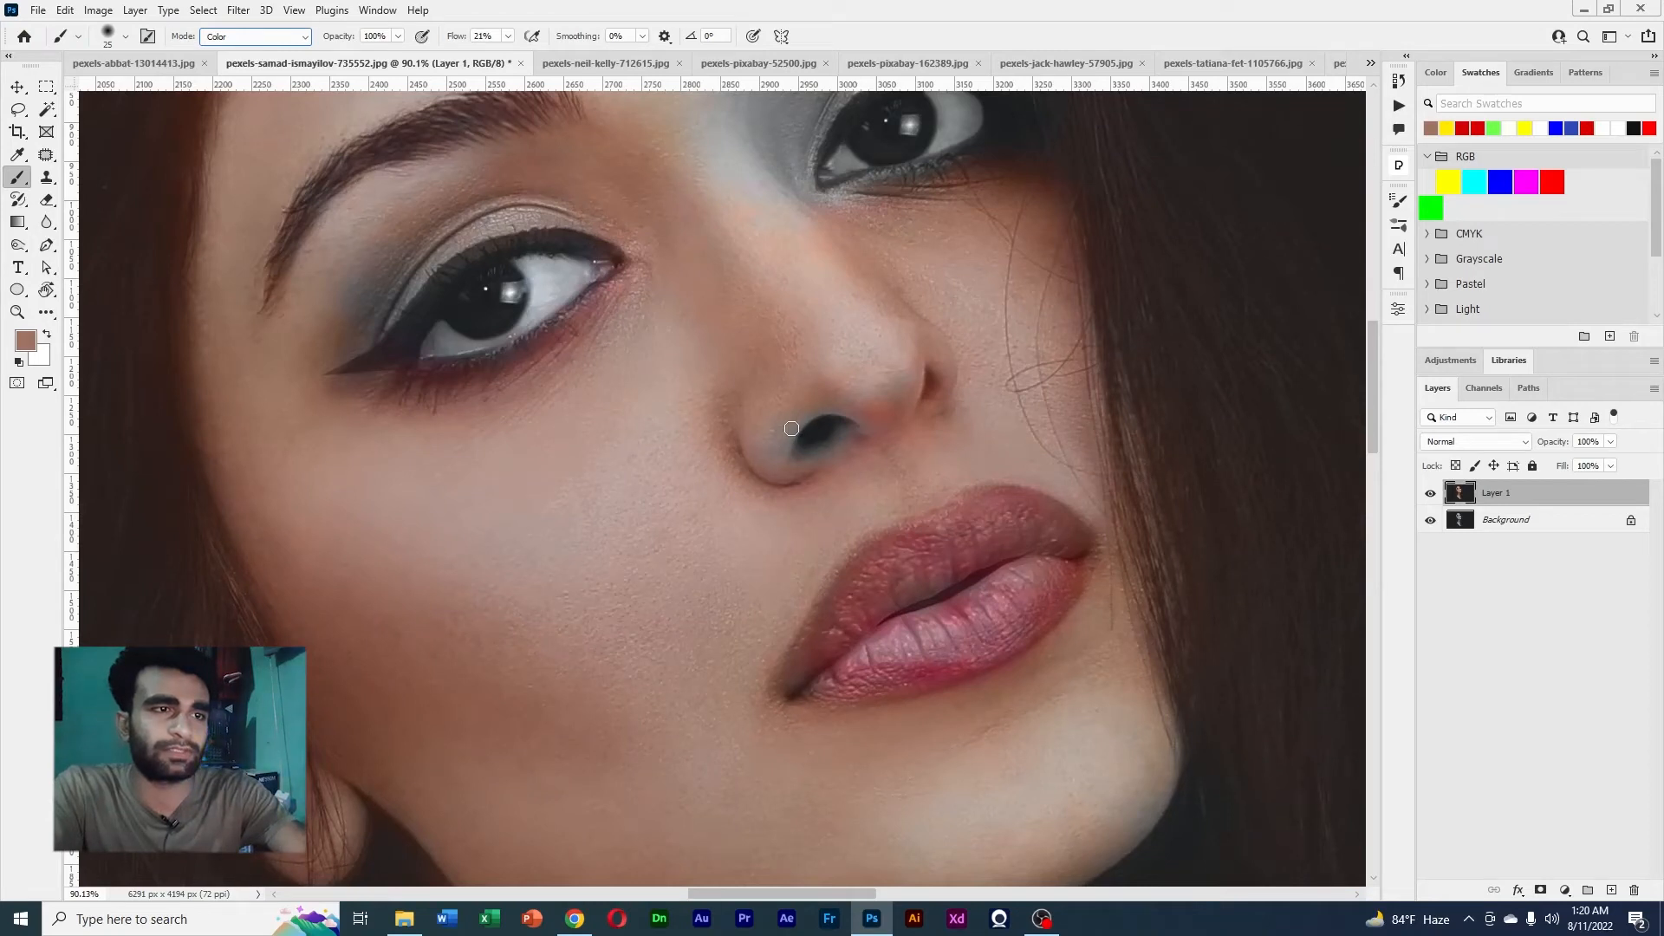
pyautogui.moveTo(456, 39); pyautogui.dragTo(446, 43)
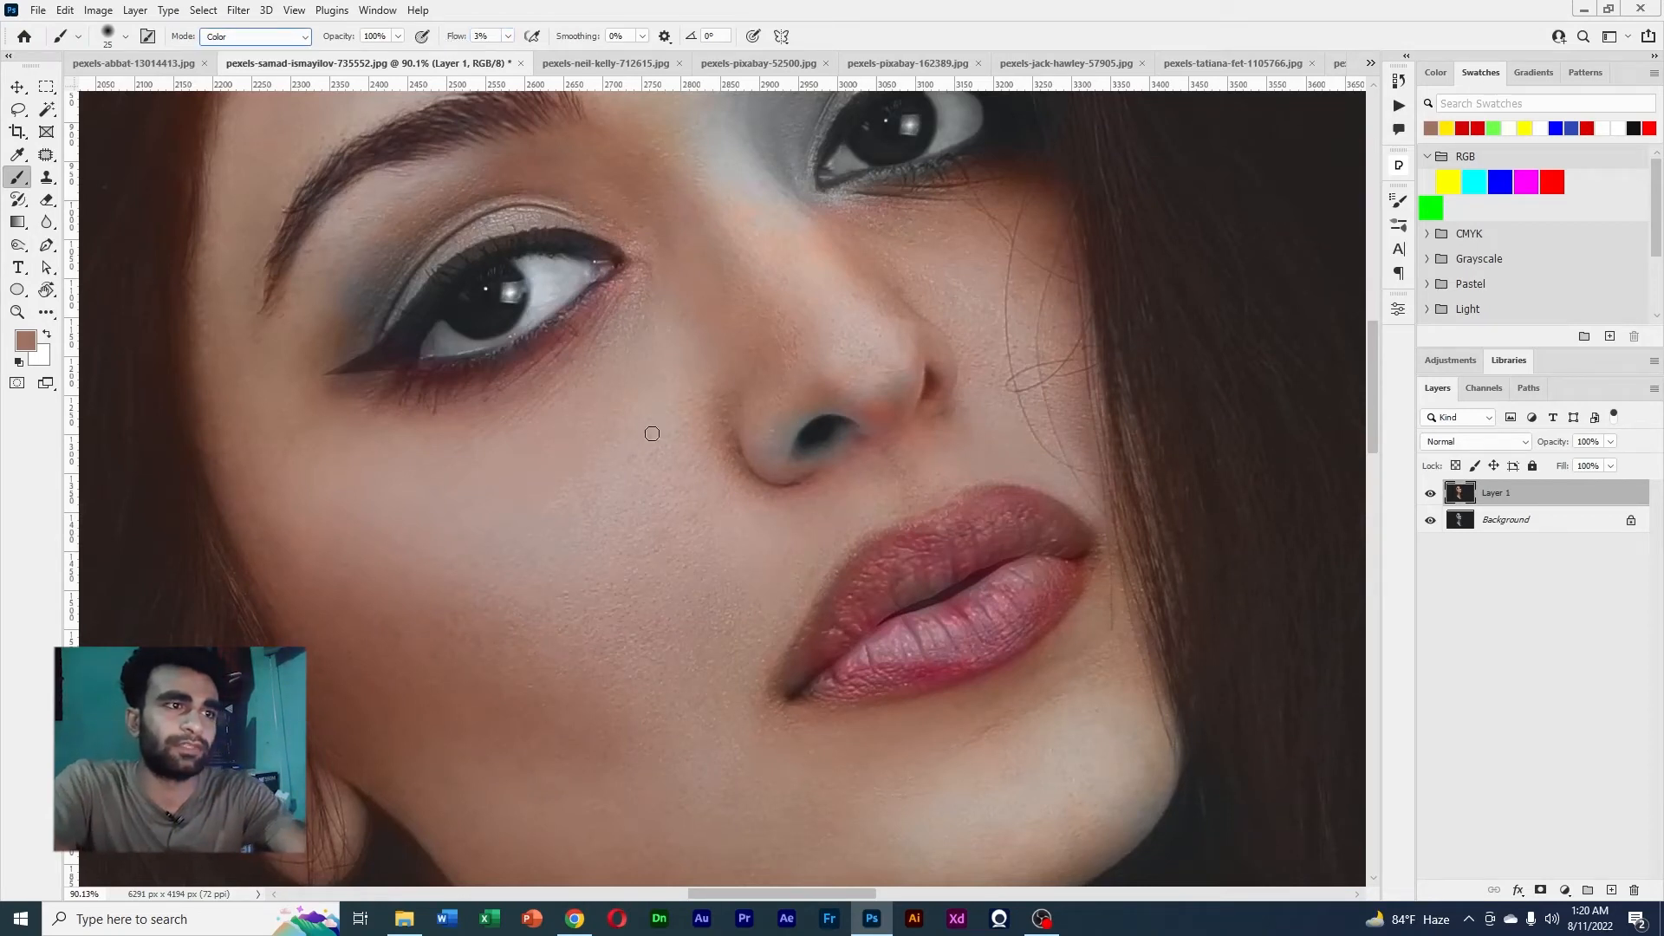
# Enlarge the brush to 60 px and paint skin tone over the bluish patch around the nostril
pyautogui.press(']')
pyautogui.press(']')
pyautogui.press(']')
pyautogui.press(']')
pyautogui.press(']')
pyautogui.press(']')
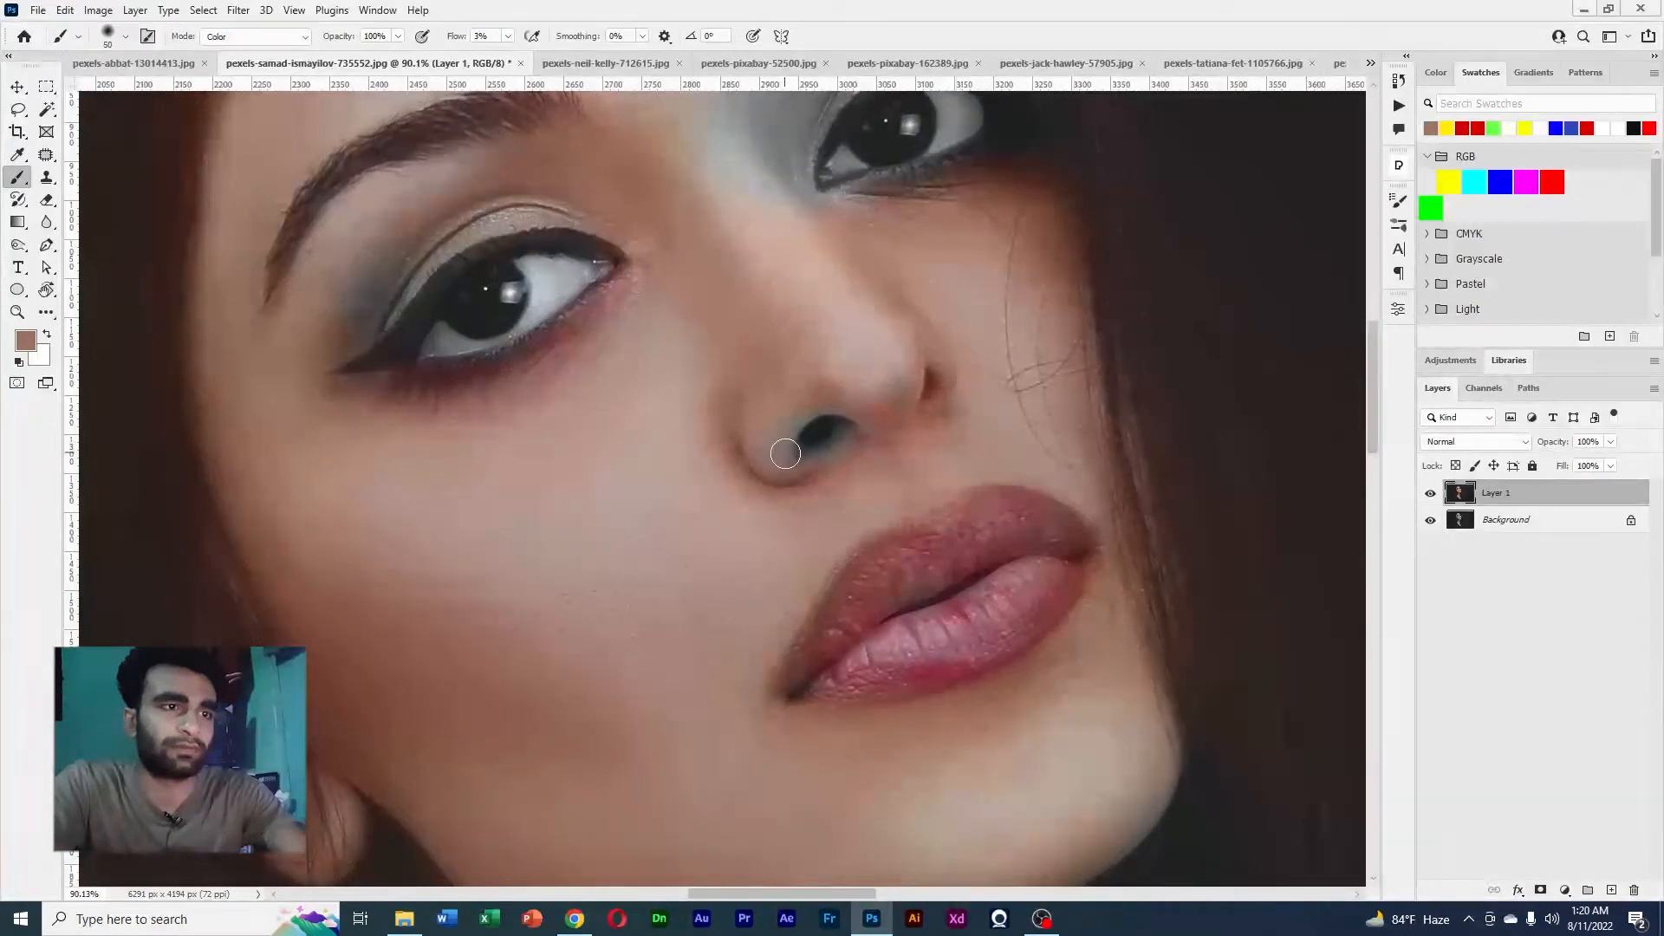
pyautogui.moveTo(772, 471)
pyautogui.mouseDown()
pyautogui.moveTo(836, 414)
pyautogui.moveTo(797, 456)
pyautogui.moveTo(830, 433)
pyautogui.mouseUp()
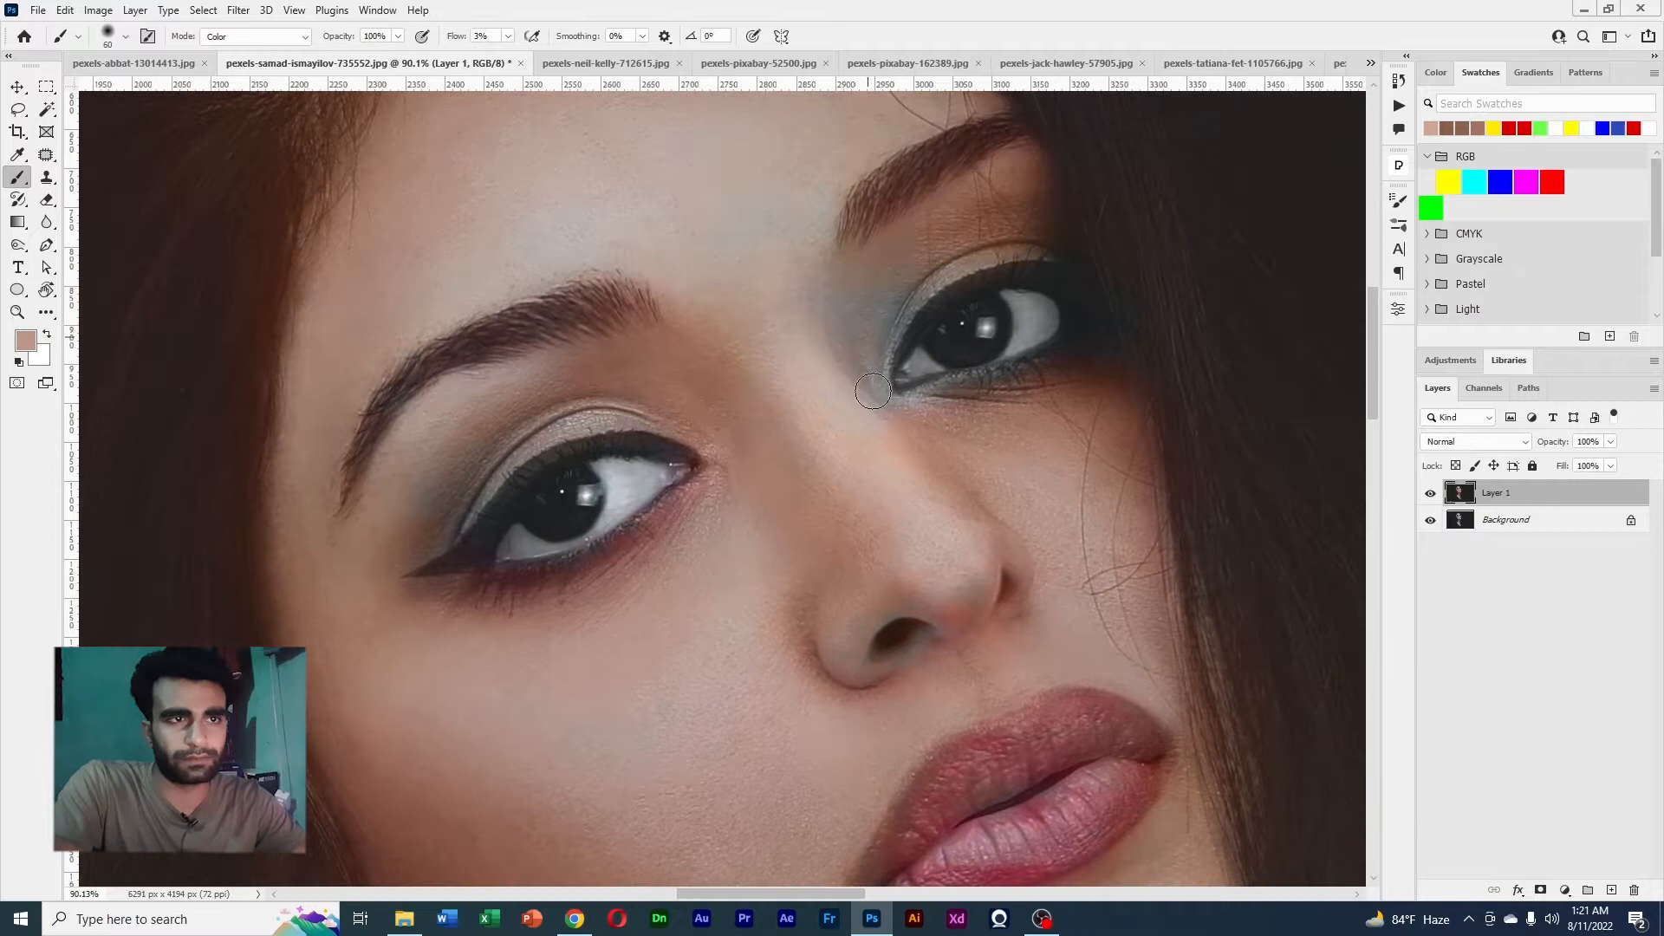
# Sample the brown tone below the eyebrow beside the nose bridge and paint over the bluish inner eye corner
pyautogui.keyDown('alt'); pyautogui.click(893, 233); pyautogui.keyUp('alt')
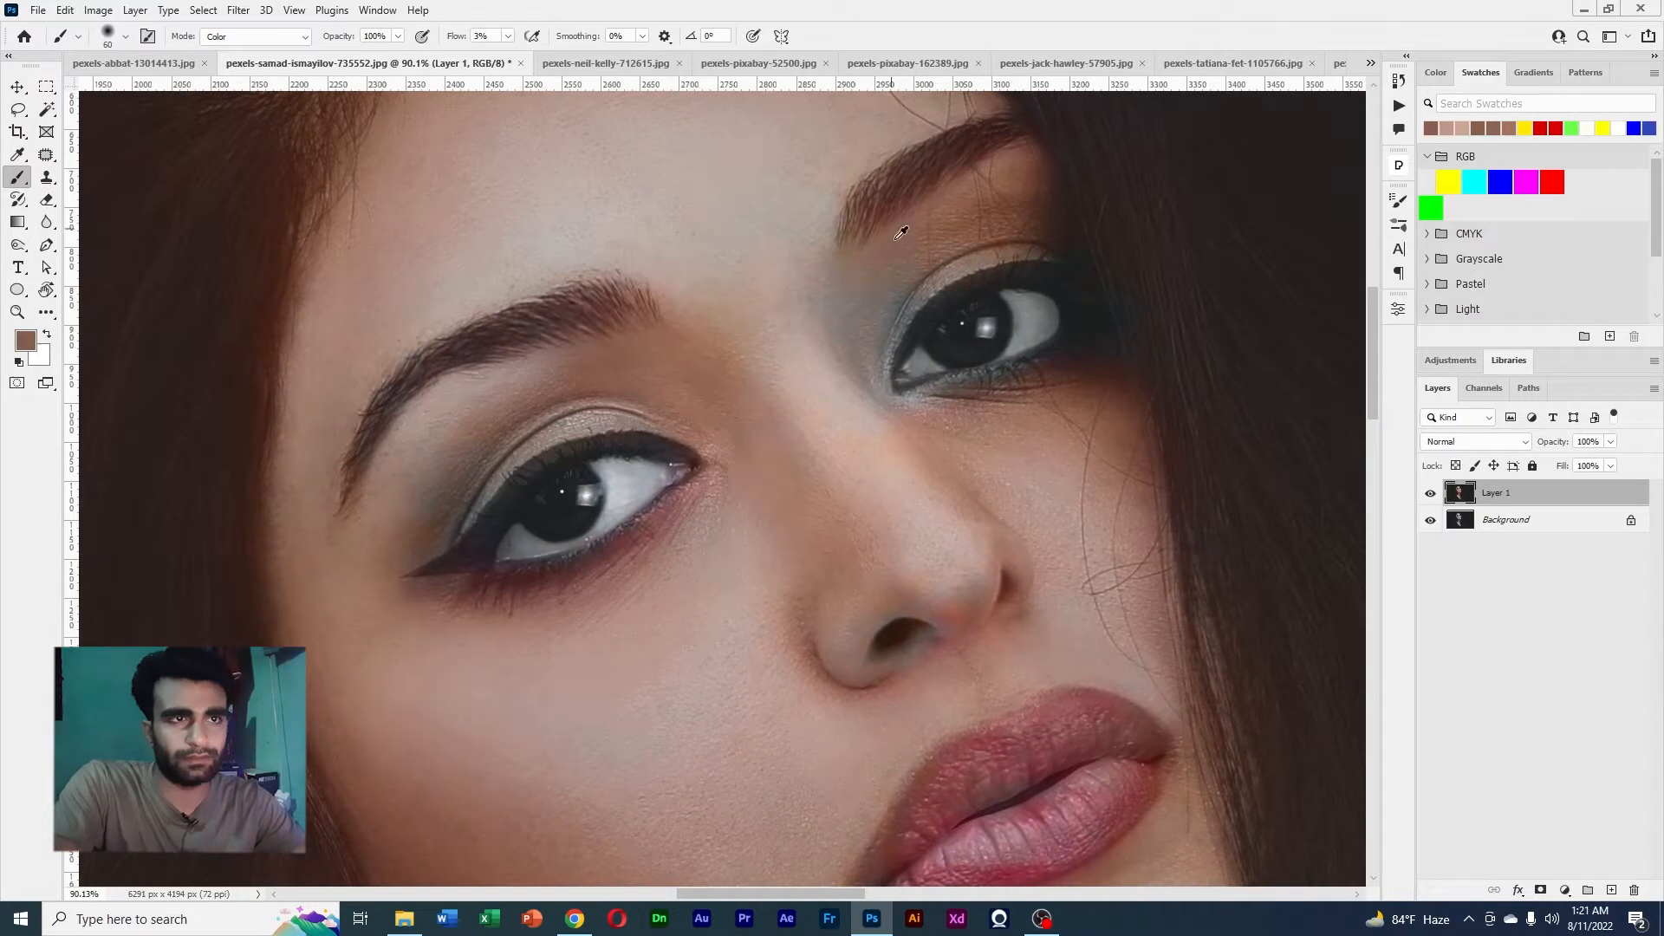
pyautogui.keyDown('alt'); pyautogui.click(901, 240); pyautogui.keyUp('alt')
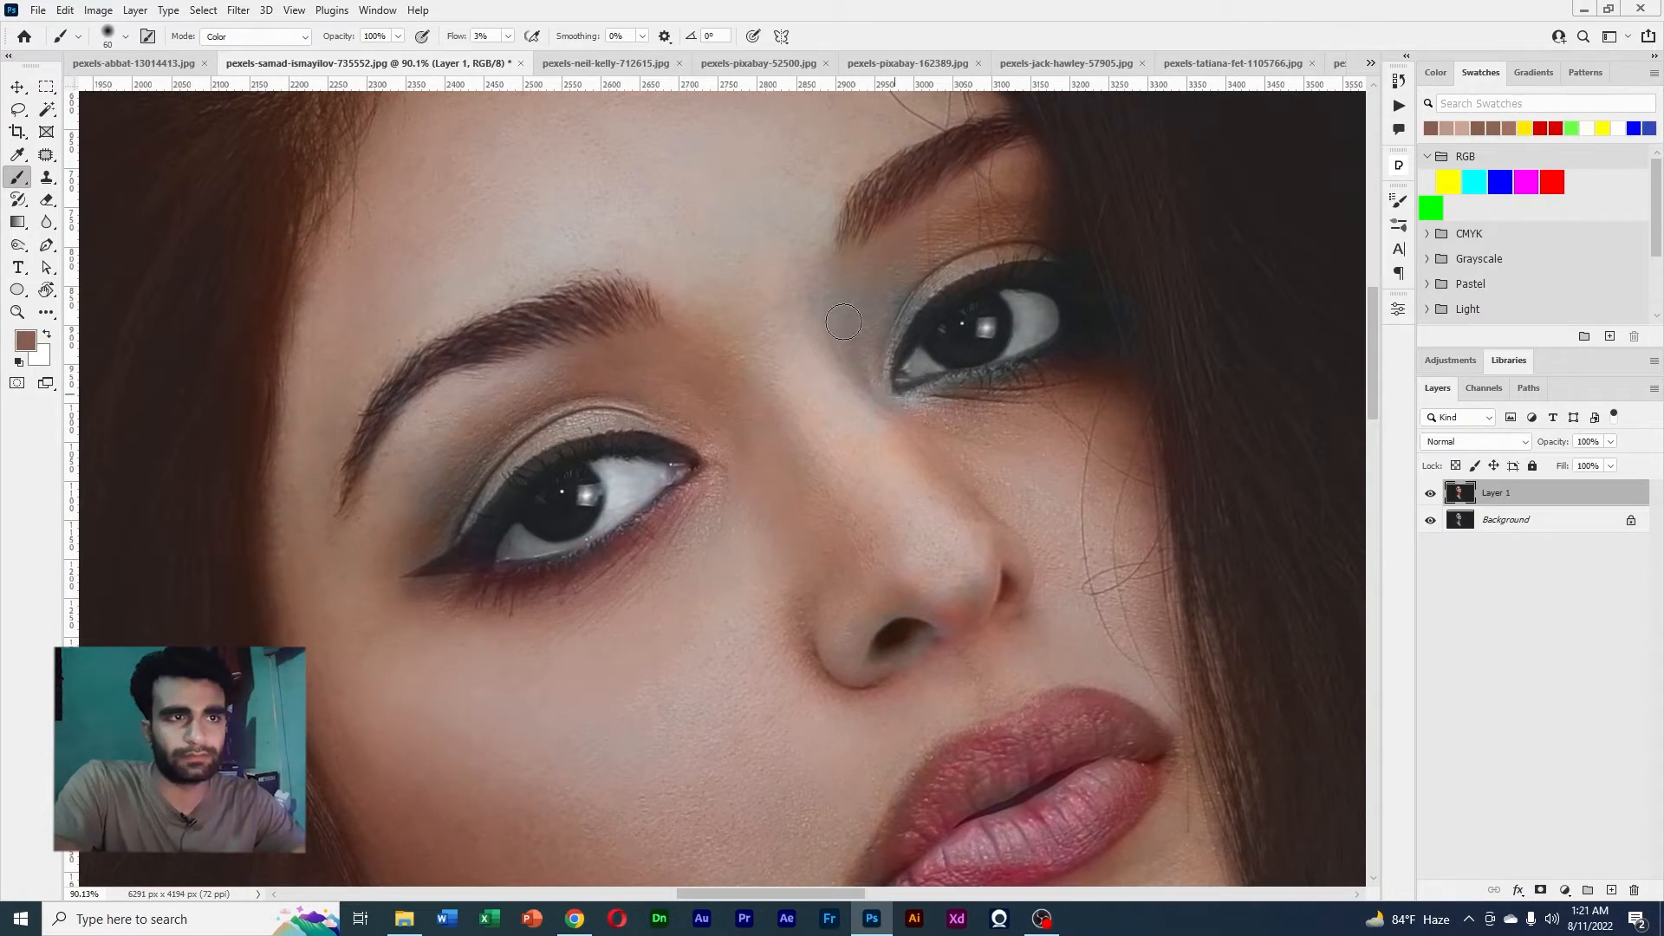
pyautogui.moveTo(844, 323)
pyautogui.mouseDown()
pyautogui.moveTo(834, 284)
pyautogui.moveTo(820, 322)
pyautogui.moveTo(858, 429)
pyautogui.moveTo(916, 398)
pyautogui.mouseUp()
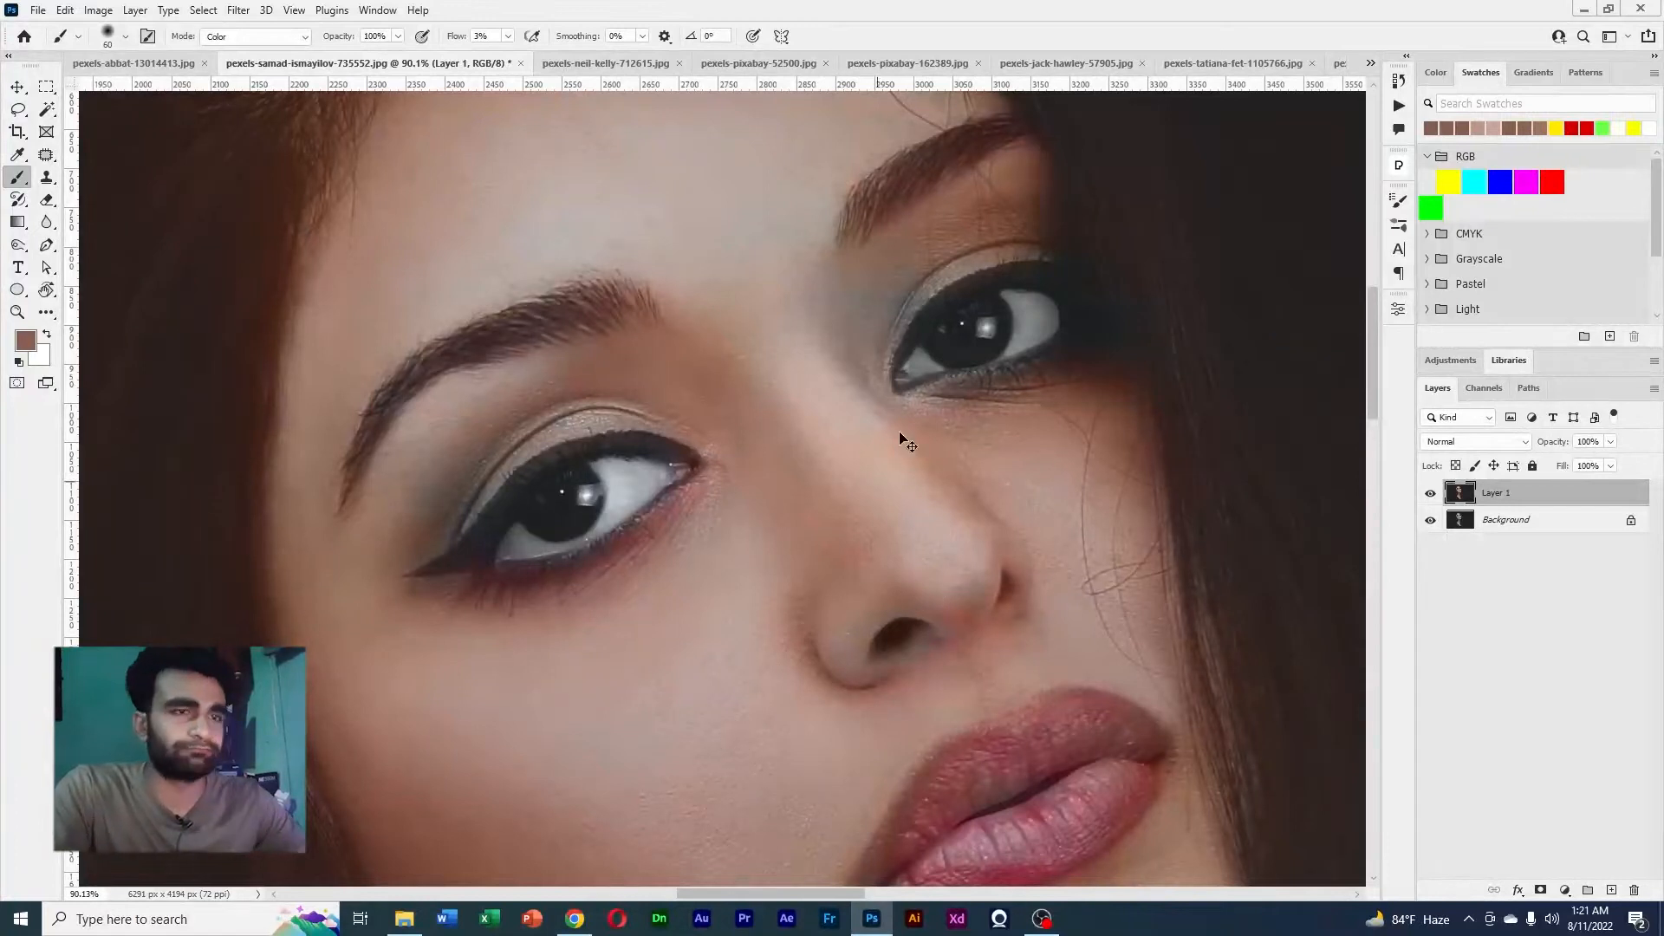
# Compare the retouched portrait with the black-and-white original by toggling Layer 1's visibility, then inspect the colored result
pyautogui.moveTo(971, 414); pyautogui.dragTo(777, 416)
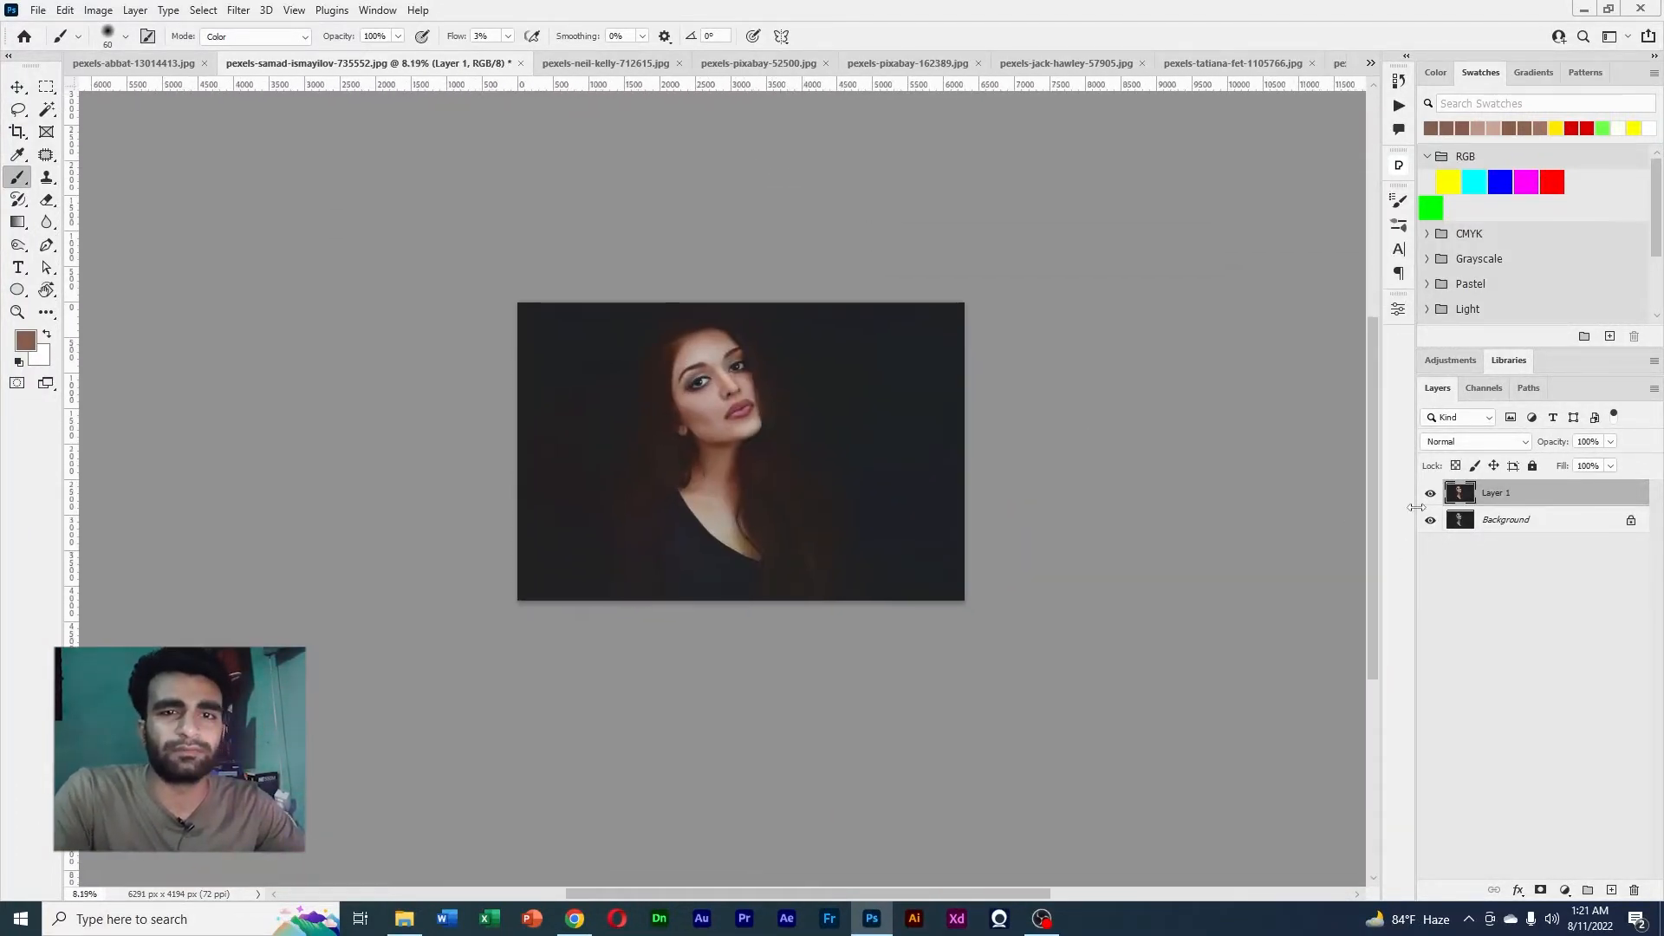
pyautogui.click(1431, 494)
pyautogui.click(1430, 494)
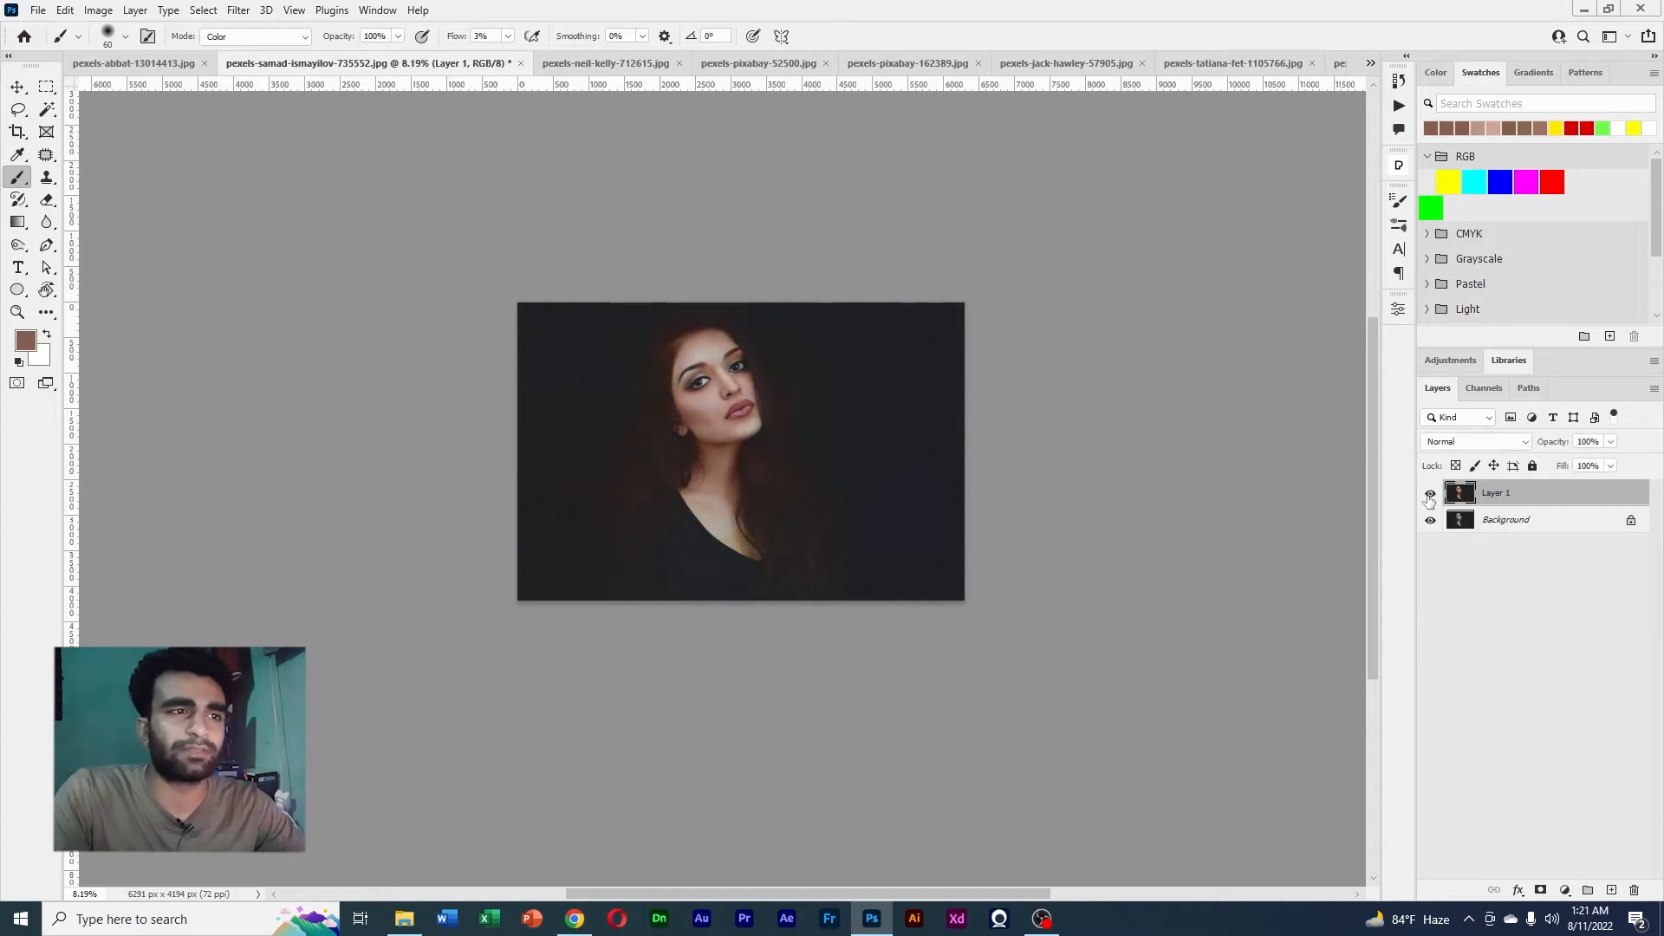
pyautogui.click(1431, 494)
pyautogui.click(1430, 494)
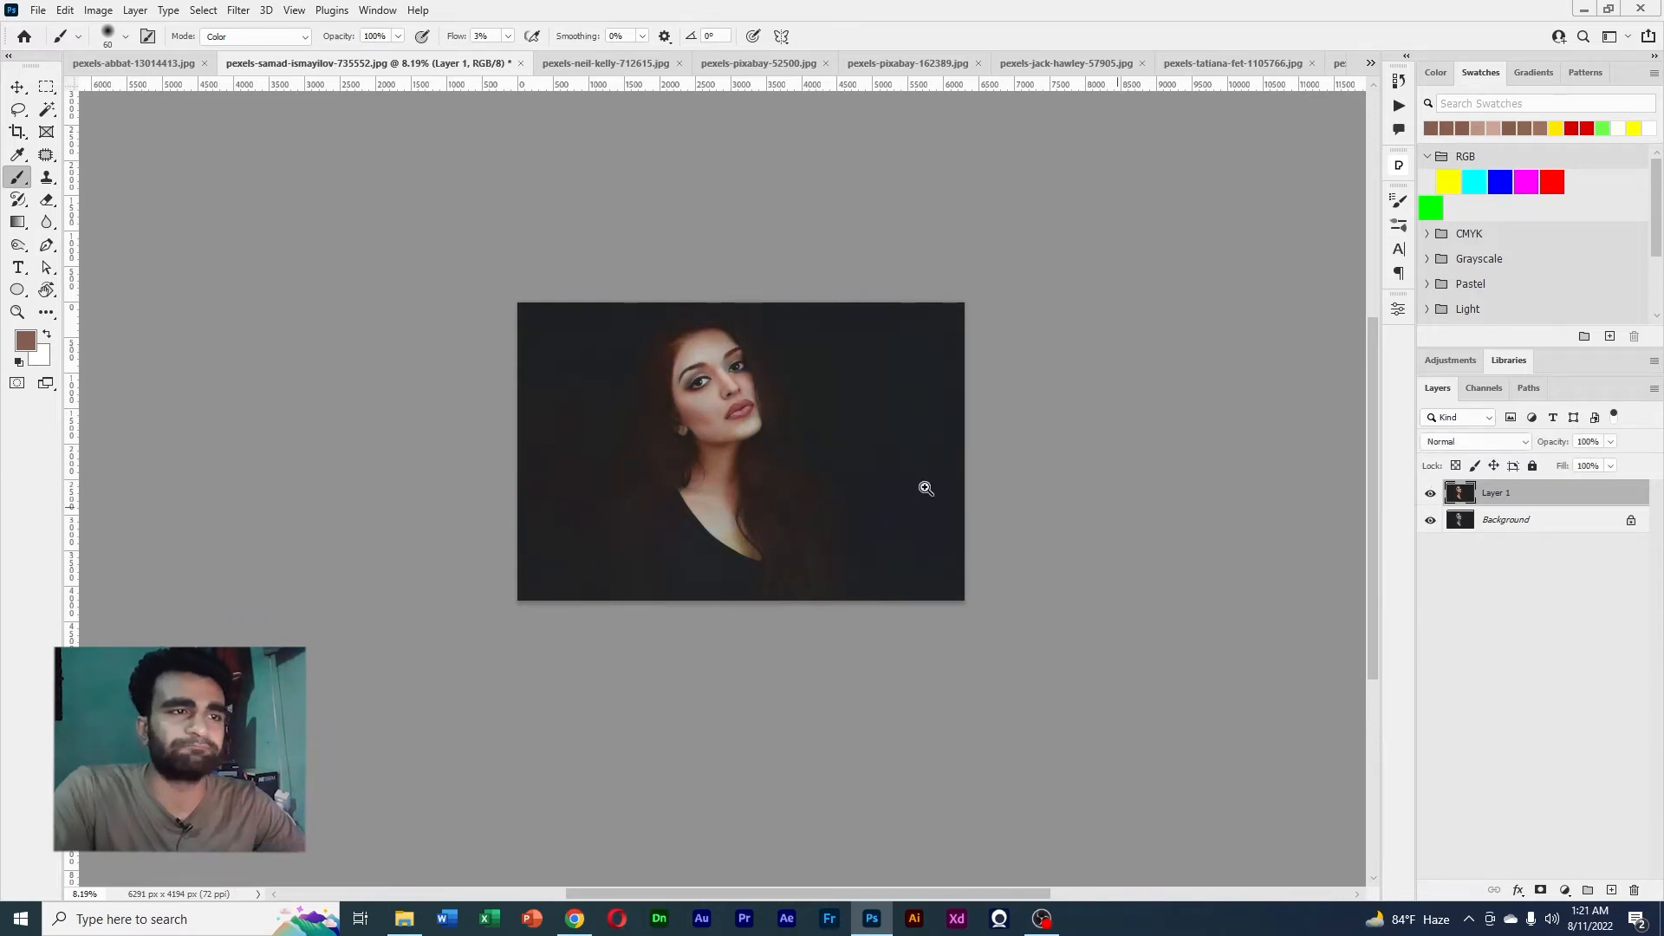
pyautogui.scroll(2, 780, 437)
pyautogui.moveTo(780, 437)
pyautogui.mouseDown()
pyautogui.moveTo(873, 424)
pyautogui.moveTo(799, 446)
pyautogui.mouseUp()
pyautogui.moveTo(823, 323); pyautogui.dragTo(797, 440)
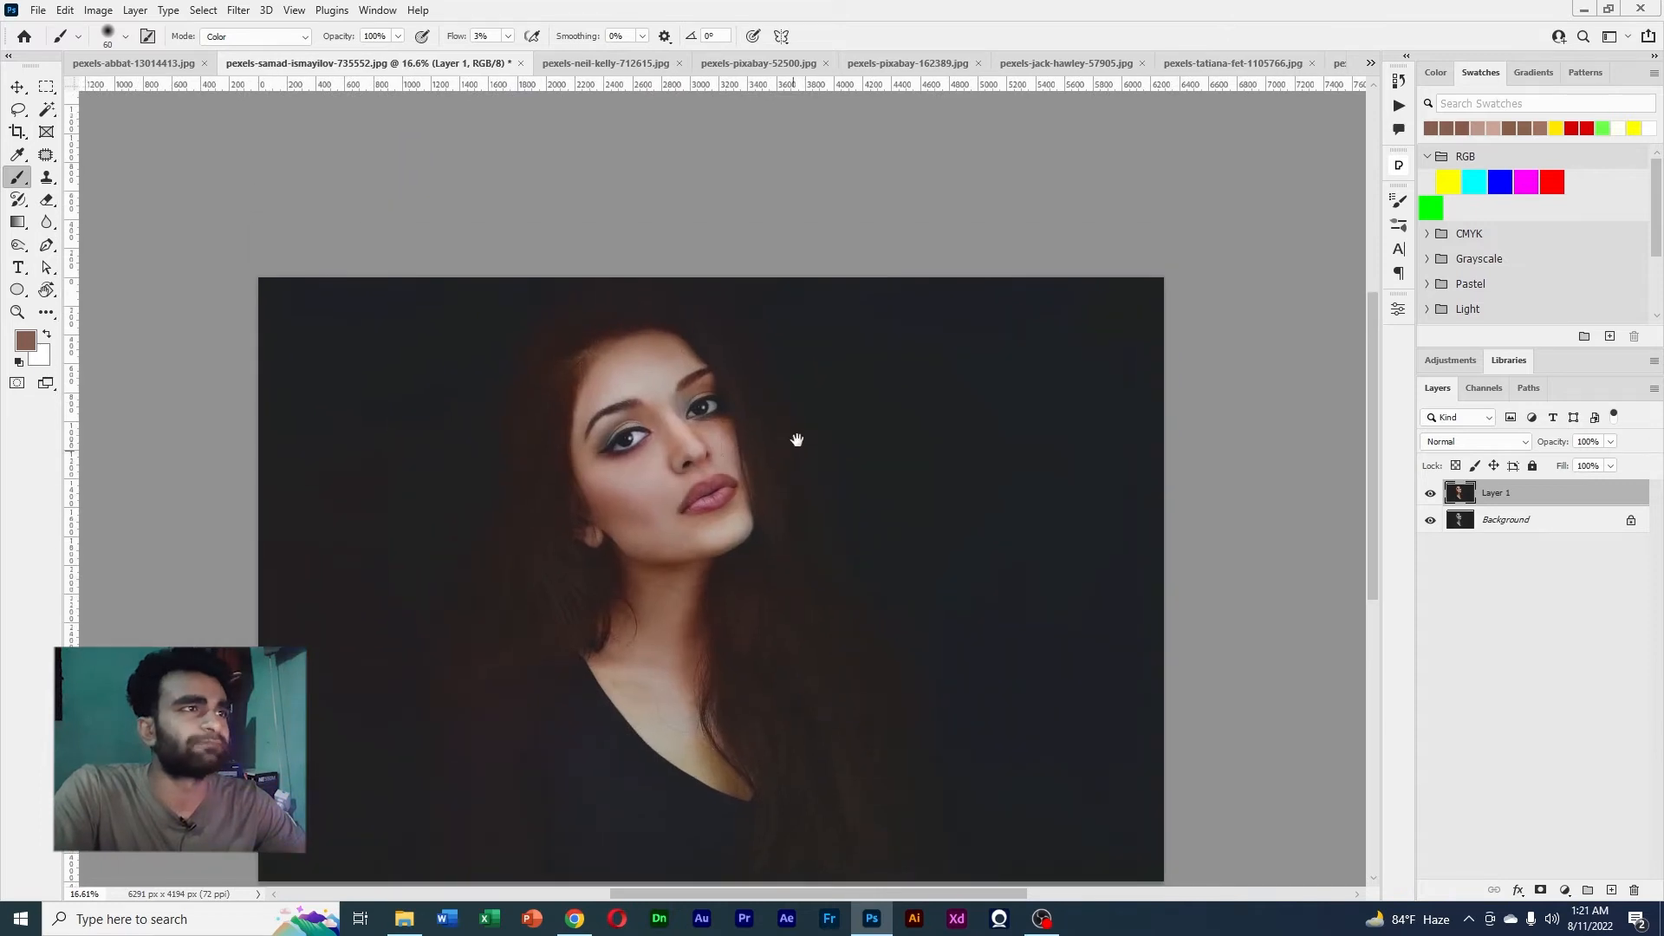
# Switch to the black-and-white vintage taxi photo and examine the car's body, headlights and the surrounding street
pyautogui.click(605, 65)
pyautogui.scroll(3, 780, 442)
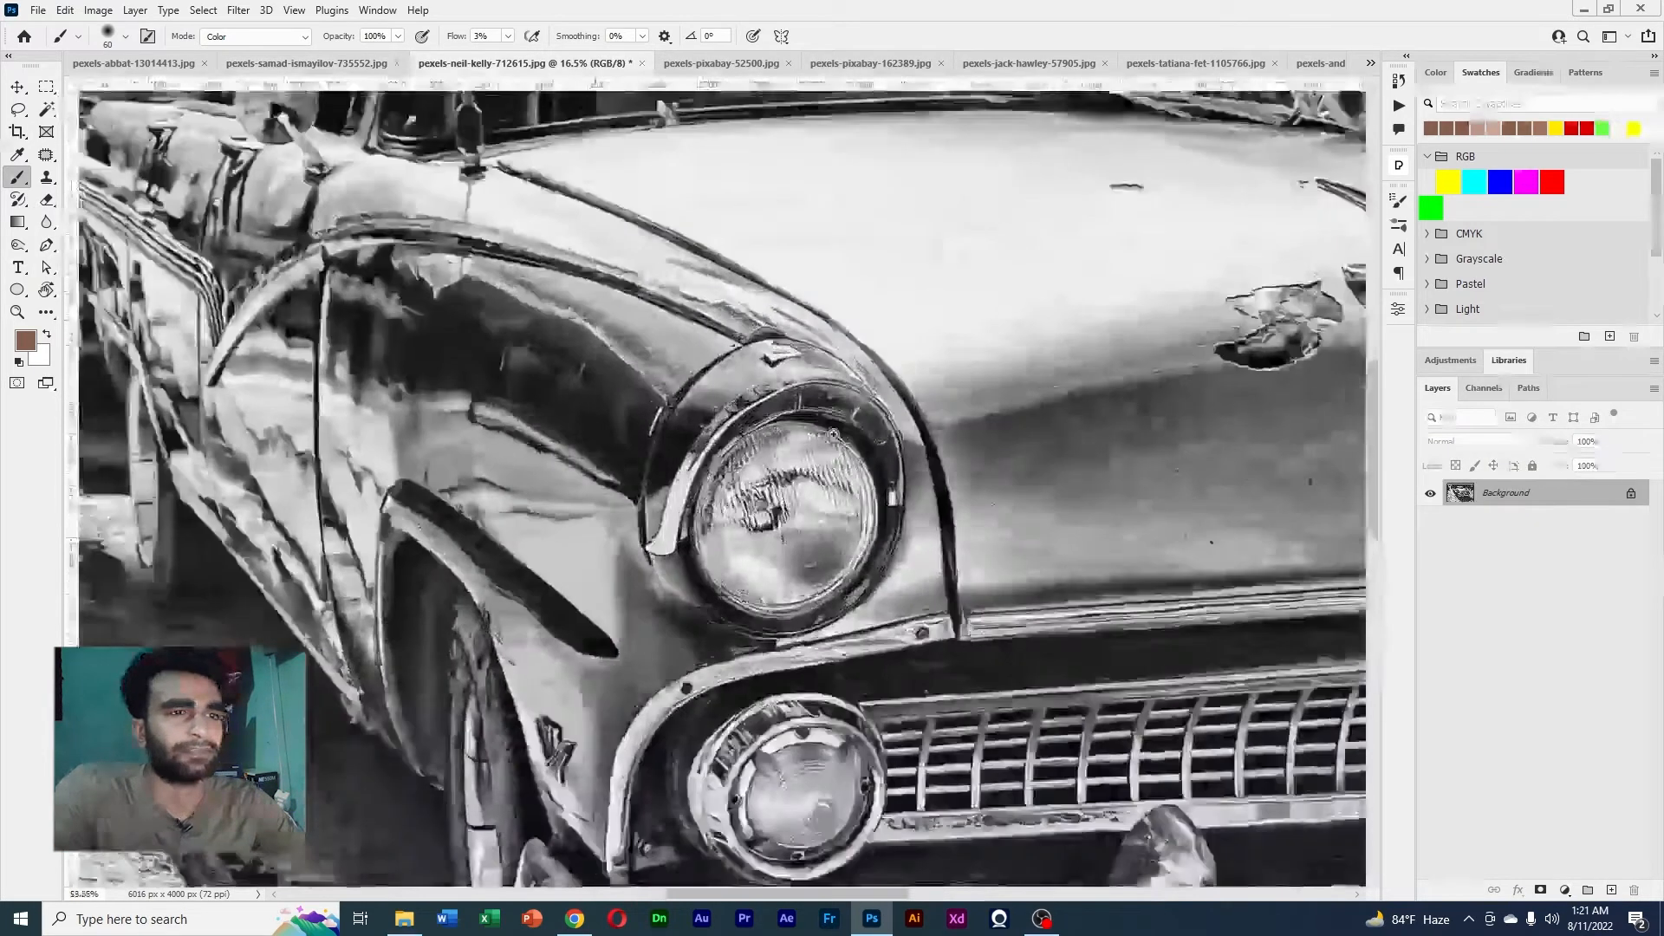
pyautogui.scroll(-5, 781, 446)
pyautogui.scroll(5, 784, 468)
pyautogui.scroll(-5, 787, 482)
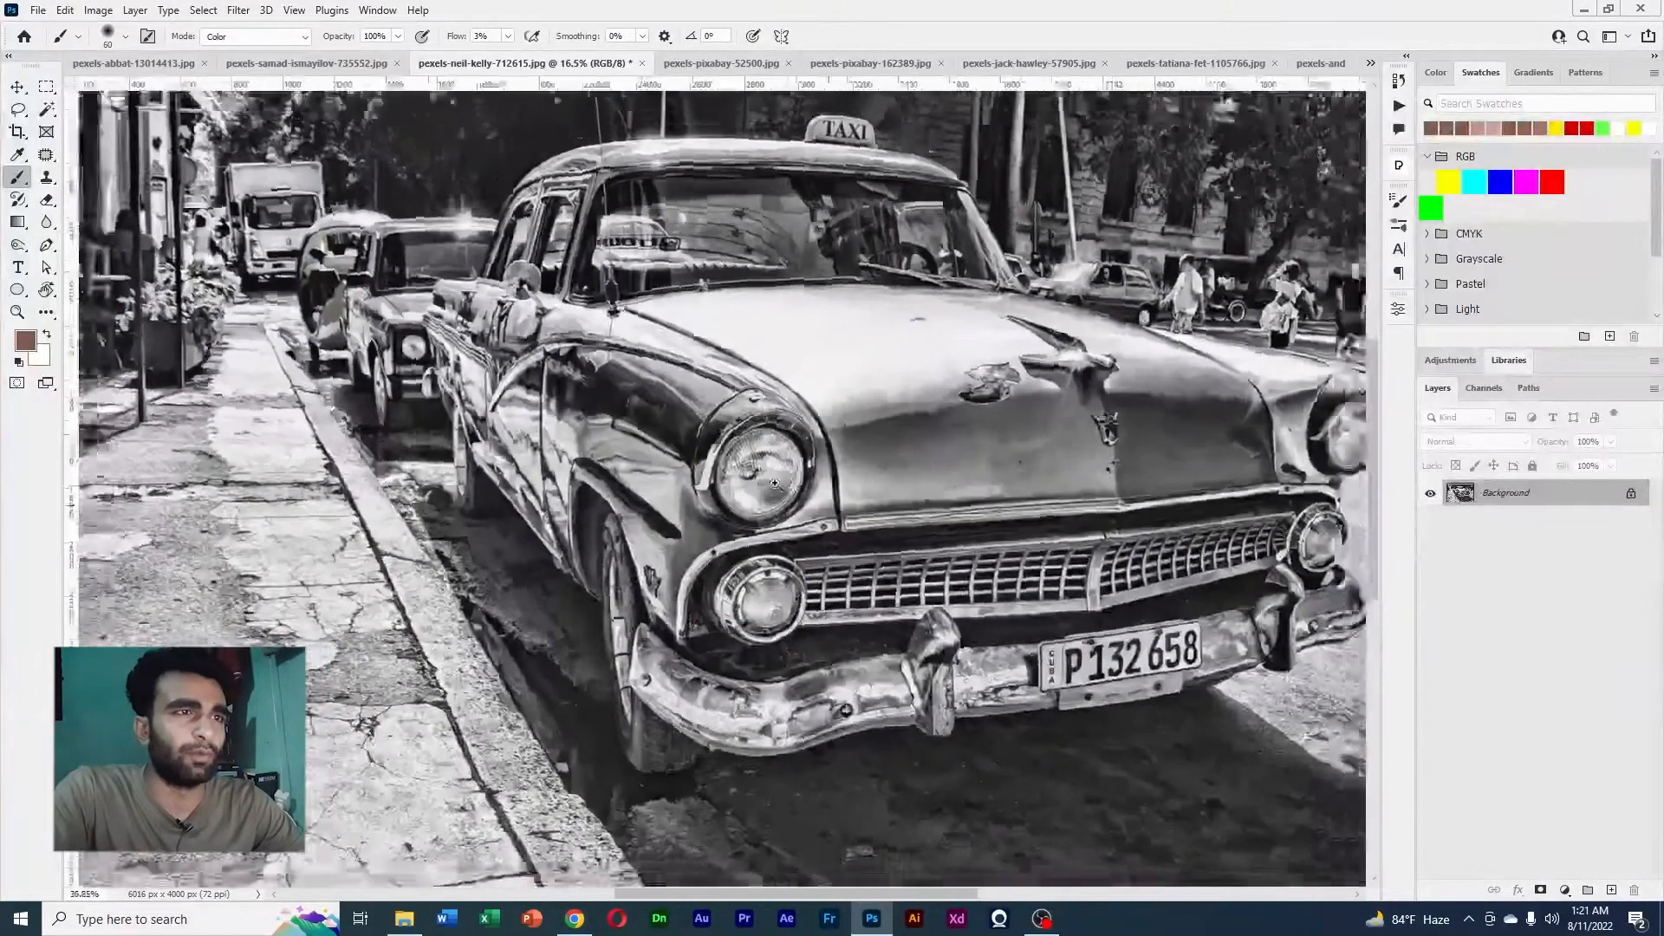
pyautogui.scroll(4, 787, 483)
pyautogui.moveTo(1000, 362); pyautogui.dragTo(925, 418)
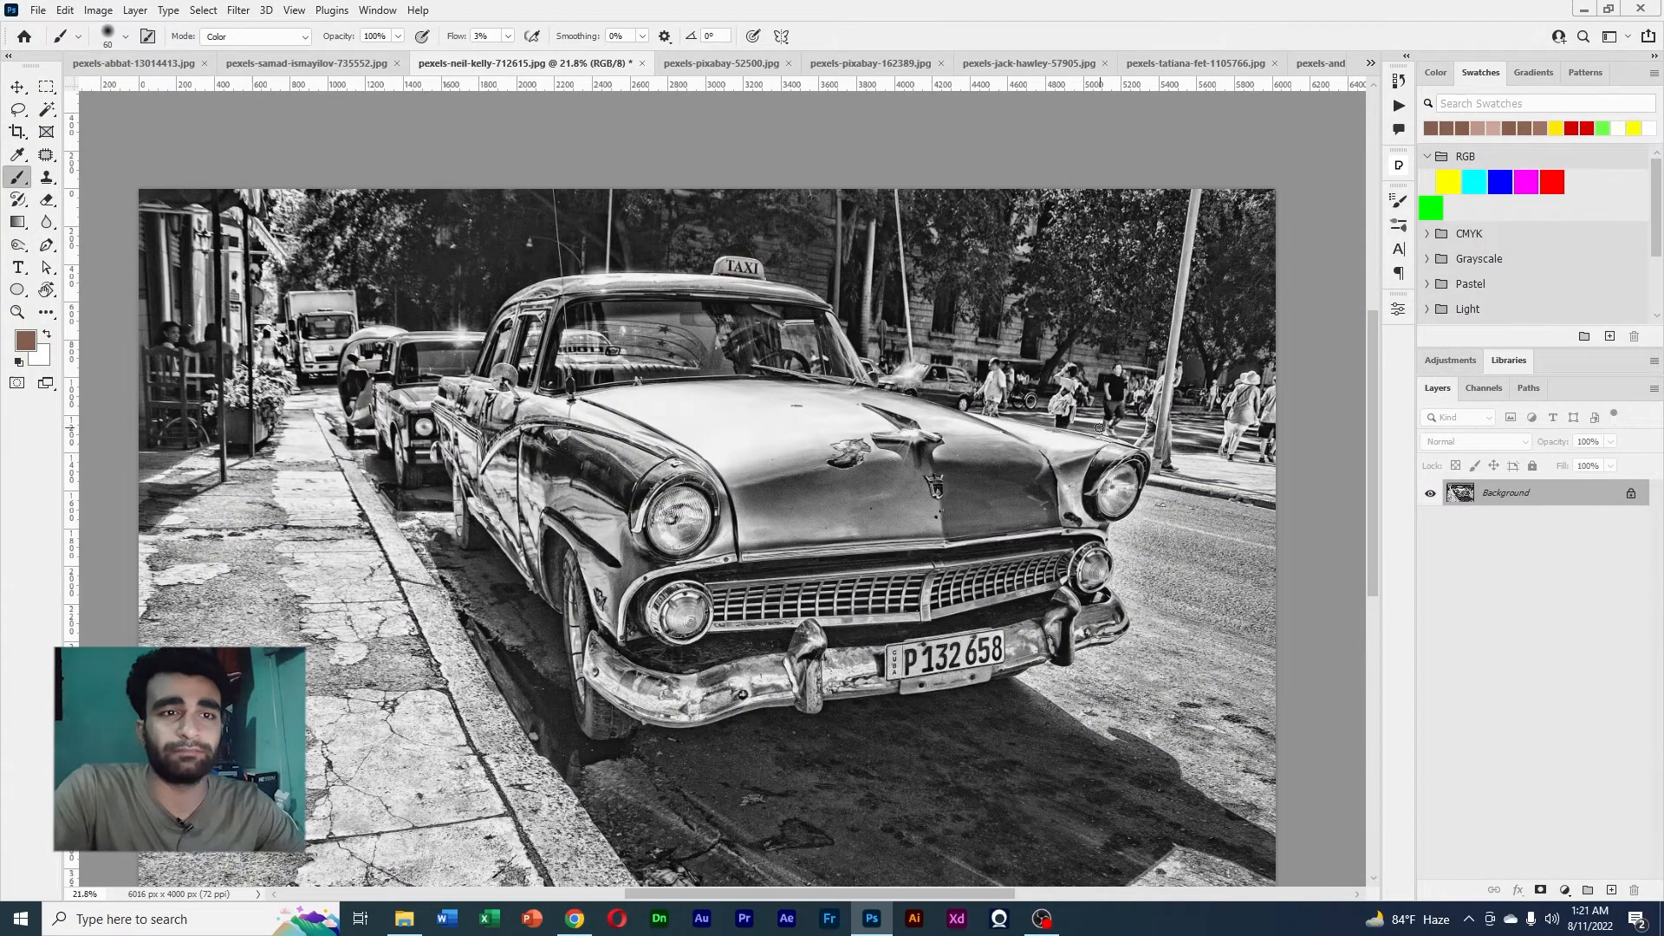
pyautogui.scroll(2, 866, 447)
pyautogui.scroll(-3, 780, 416)
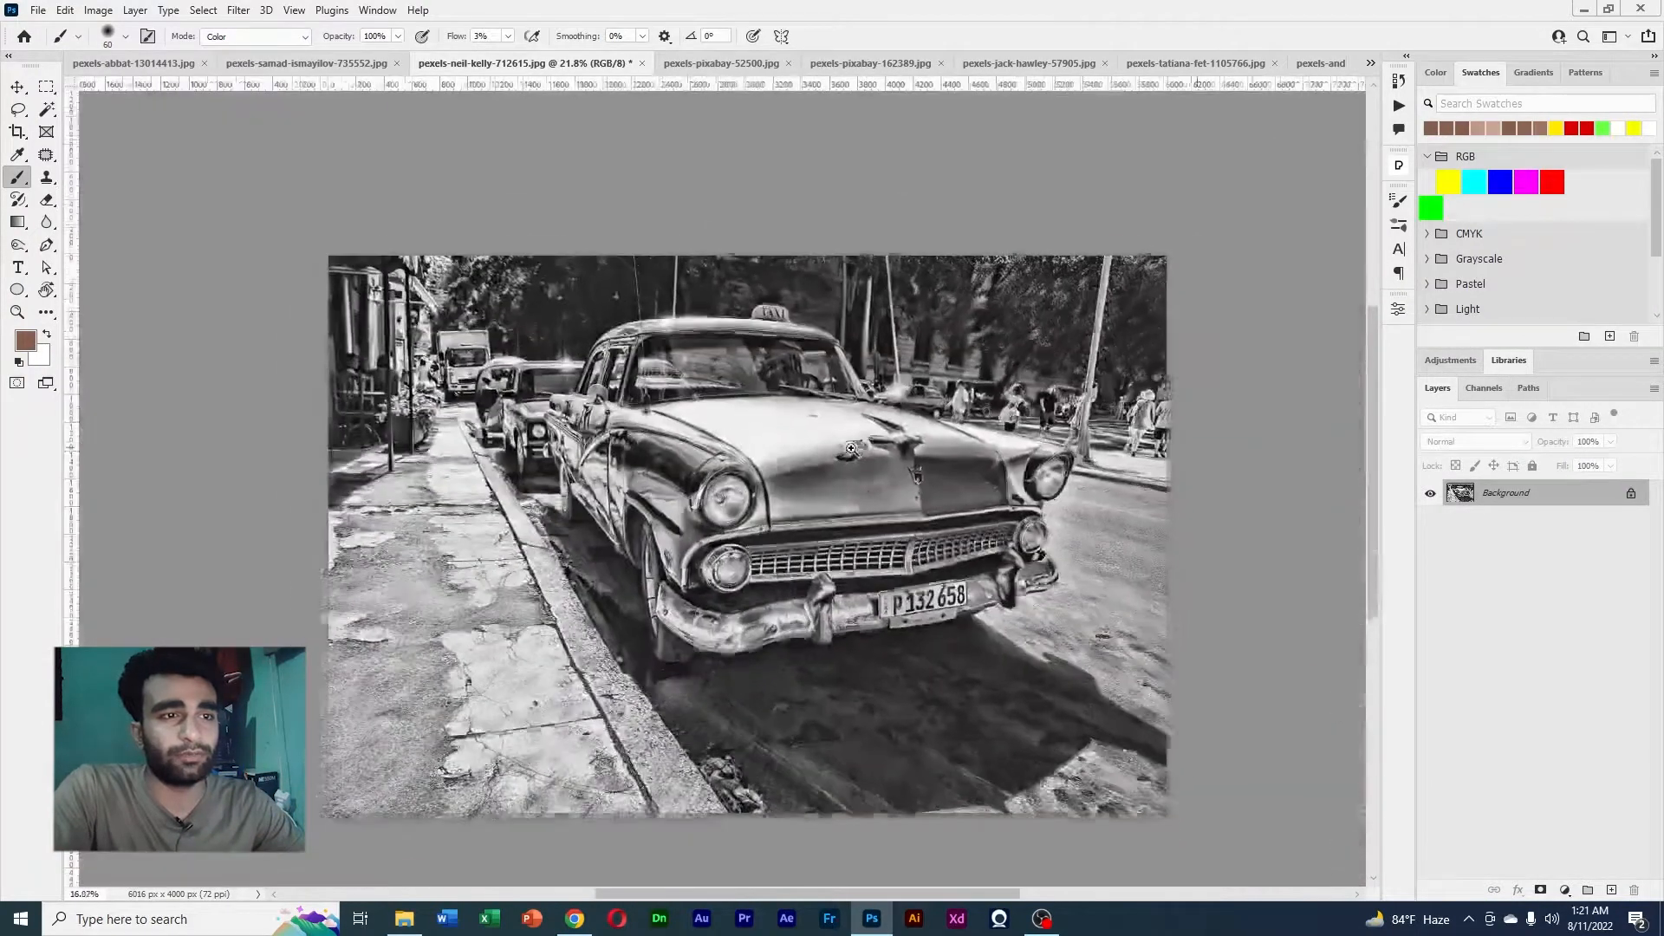
pyautogui.scroll(2, 694, 392)
pyautogui.moveTo(693, 392); pyautogui.dragTo(758, 379)
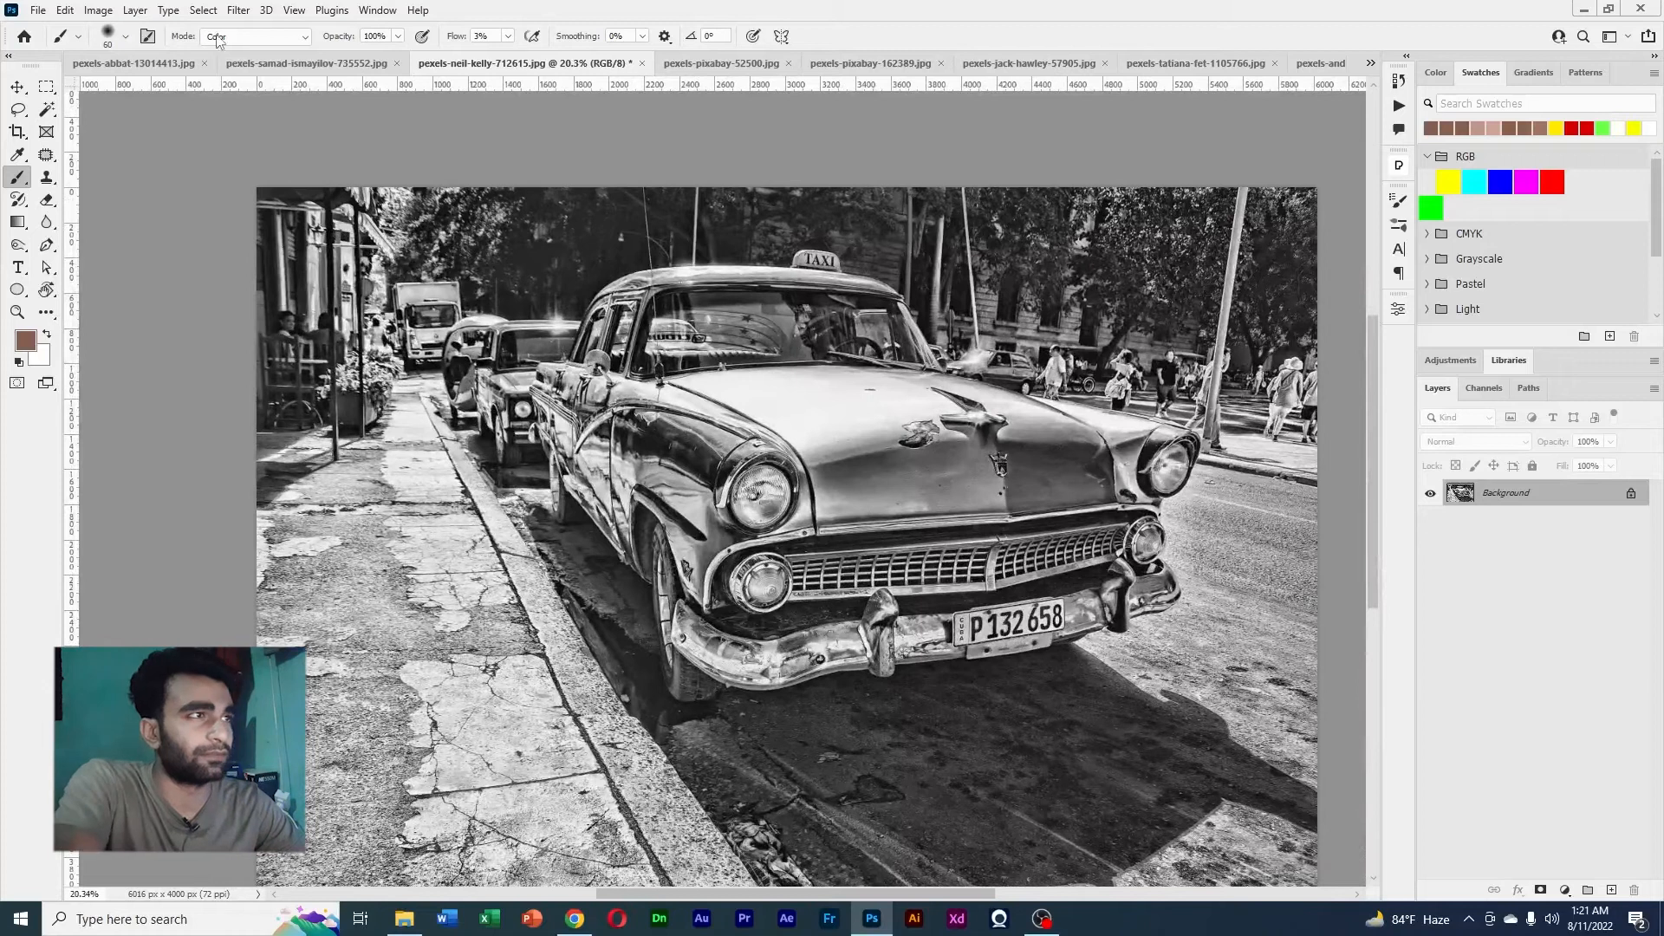
# Turn on the Colorize neural filter for the taxi photo with automatic coloring
pyautogui.click(236, 11)
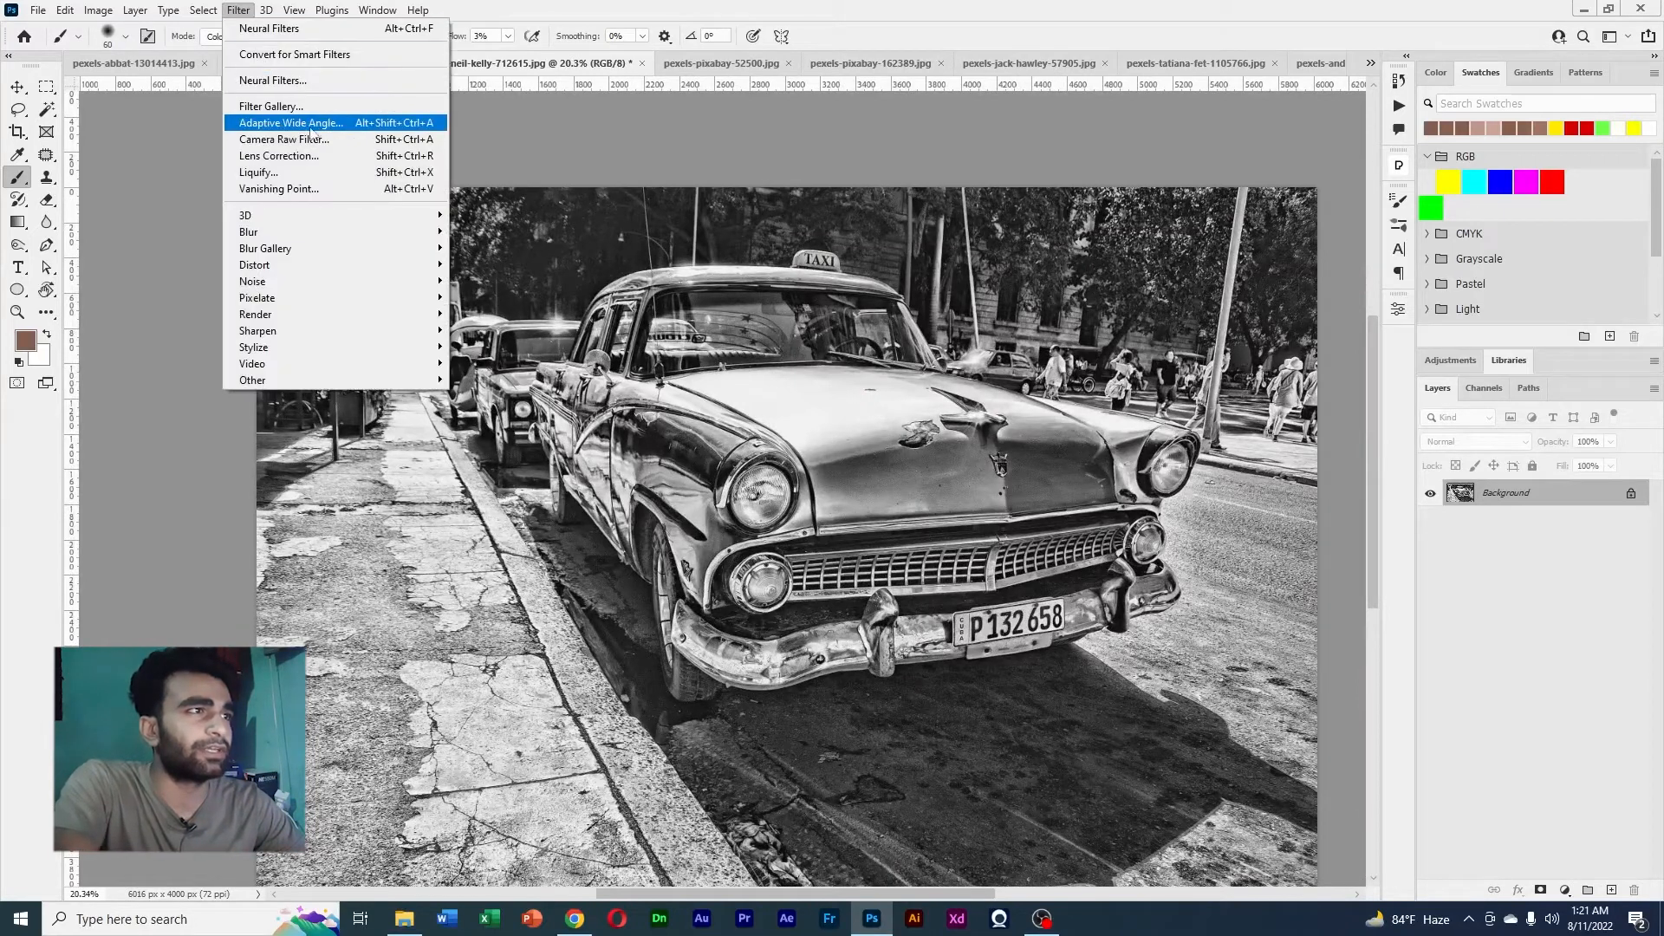
pyautogui.click(276, 80)
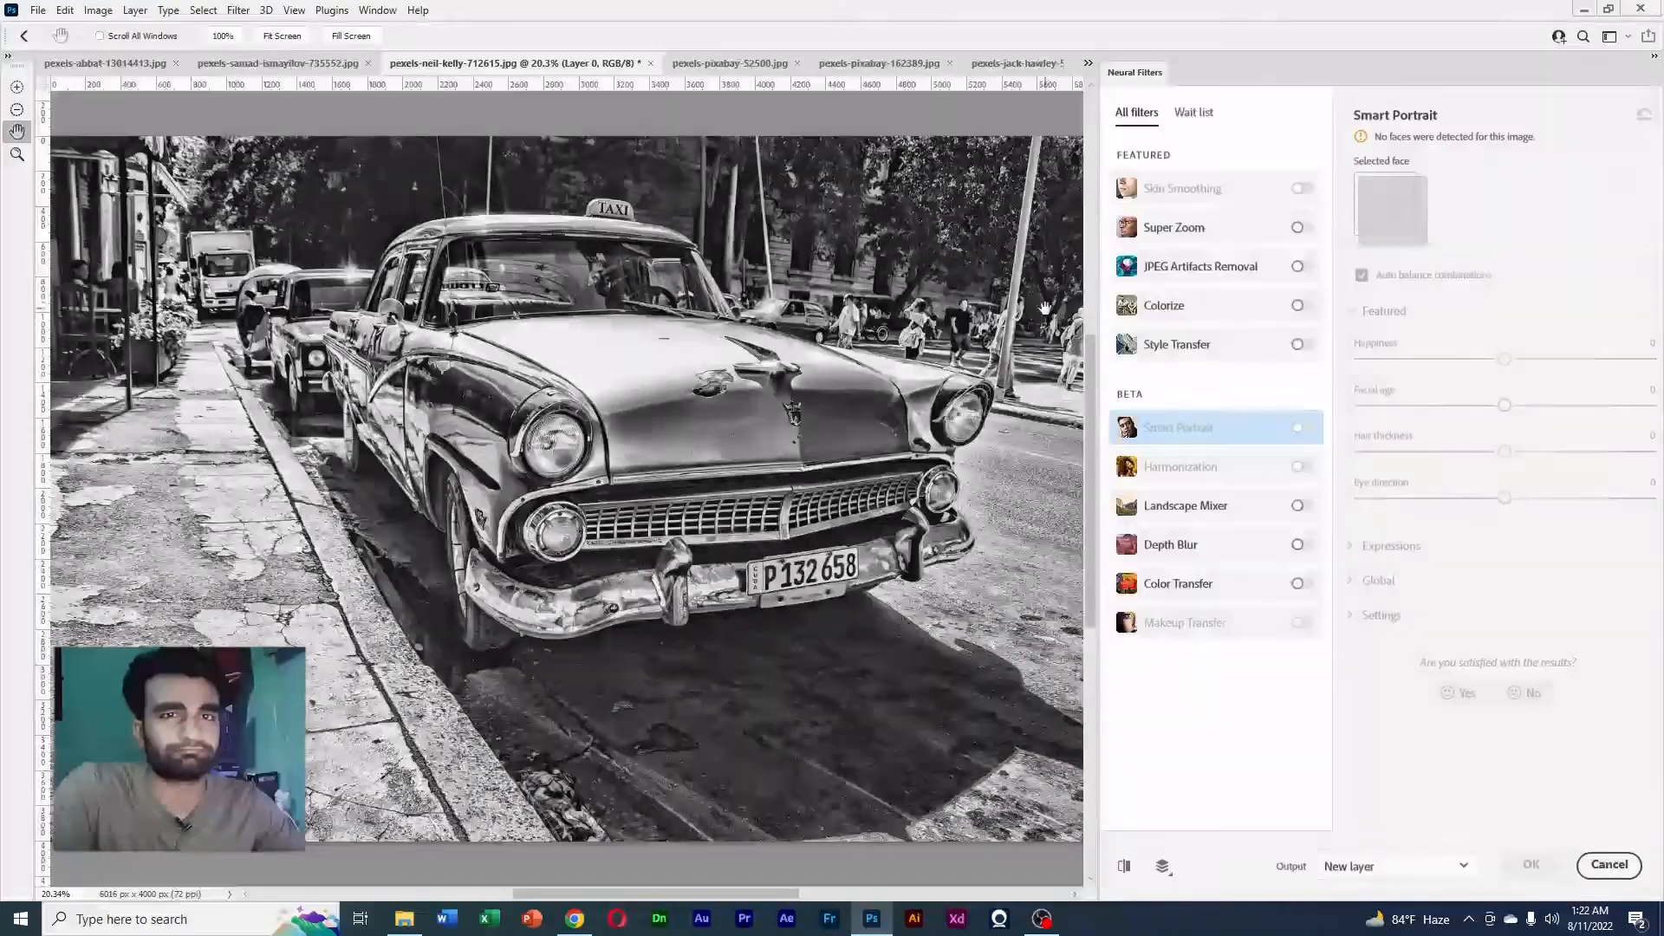
pyautogui.click(1298, 308)
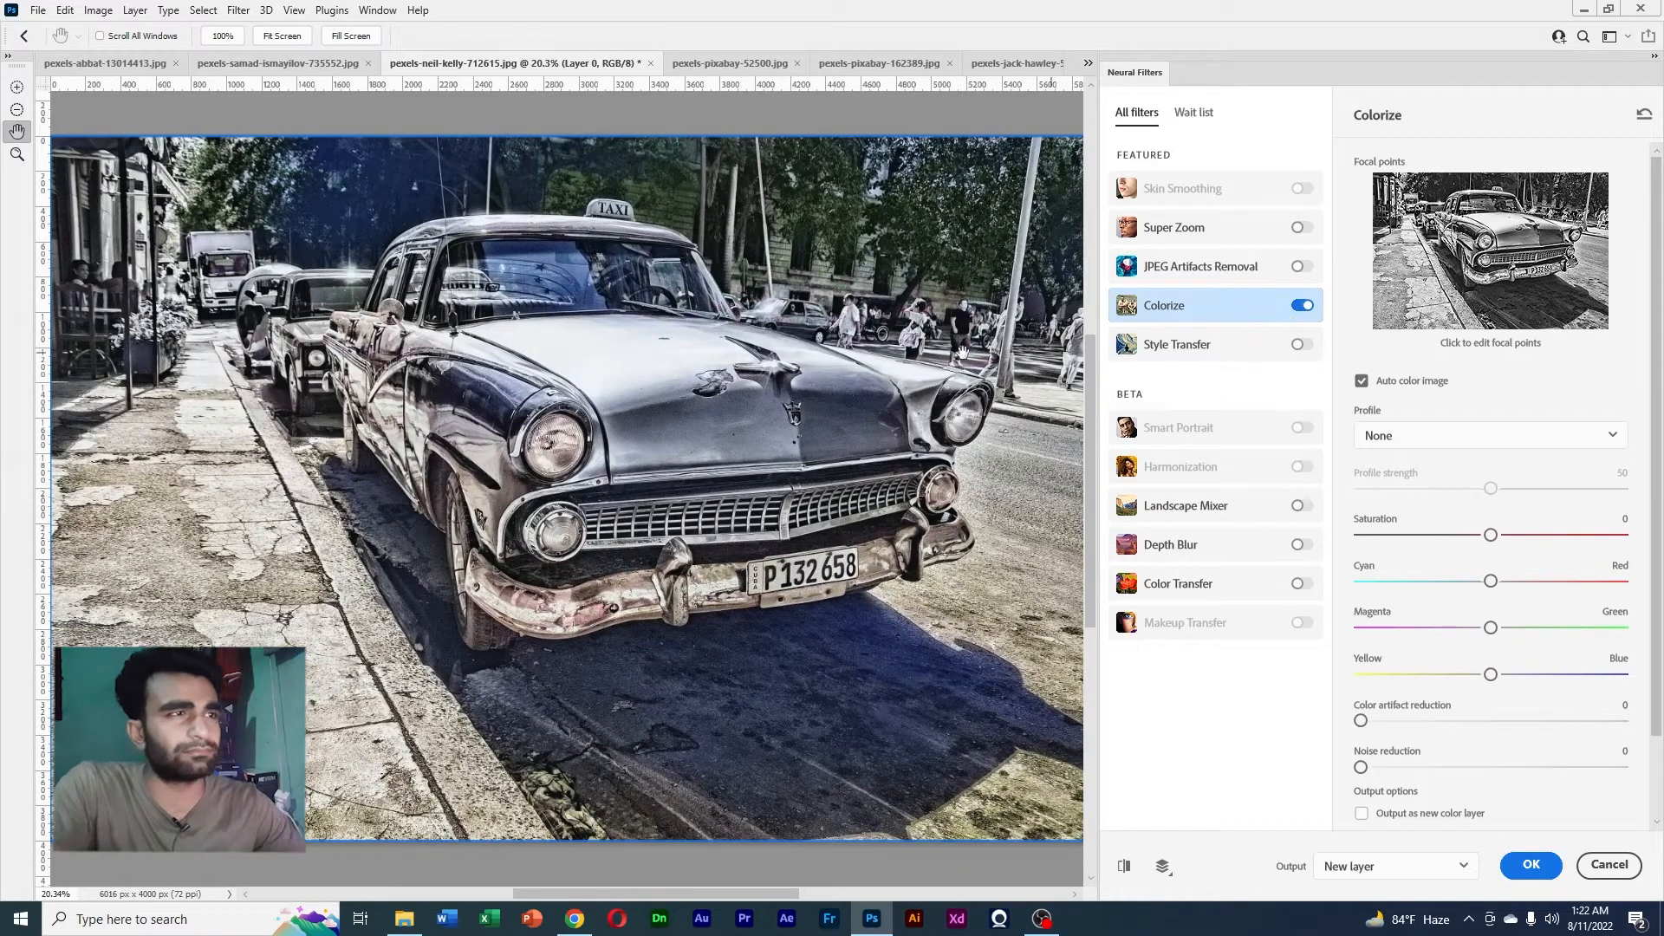
# Check the colorized trees, windshield and hood up close, and apply the Colorize result as a new layer
pyautogui.scroll(5, 368, 212)
pyautogui.moveTo(296, 170); pyautogui.dragTo(502, 377)
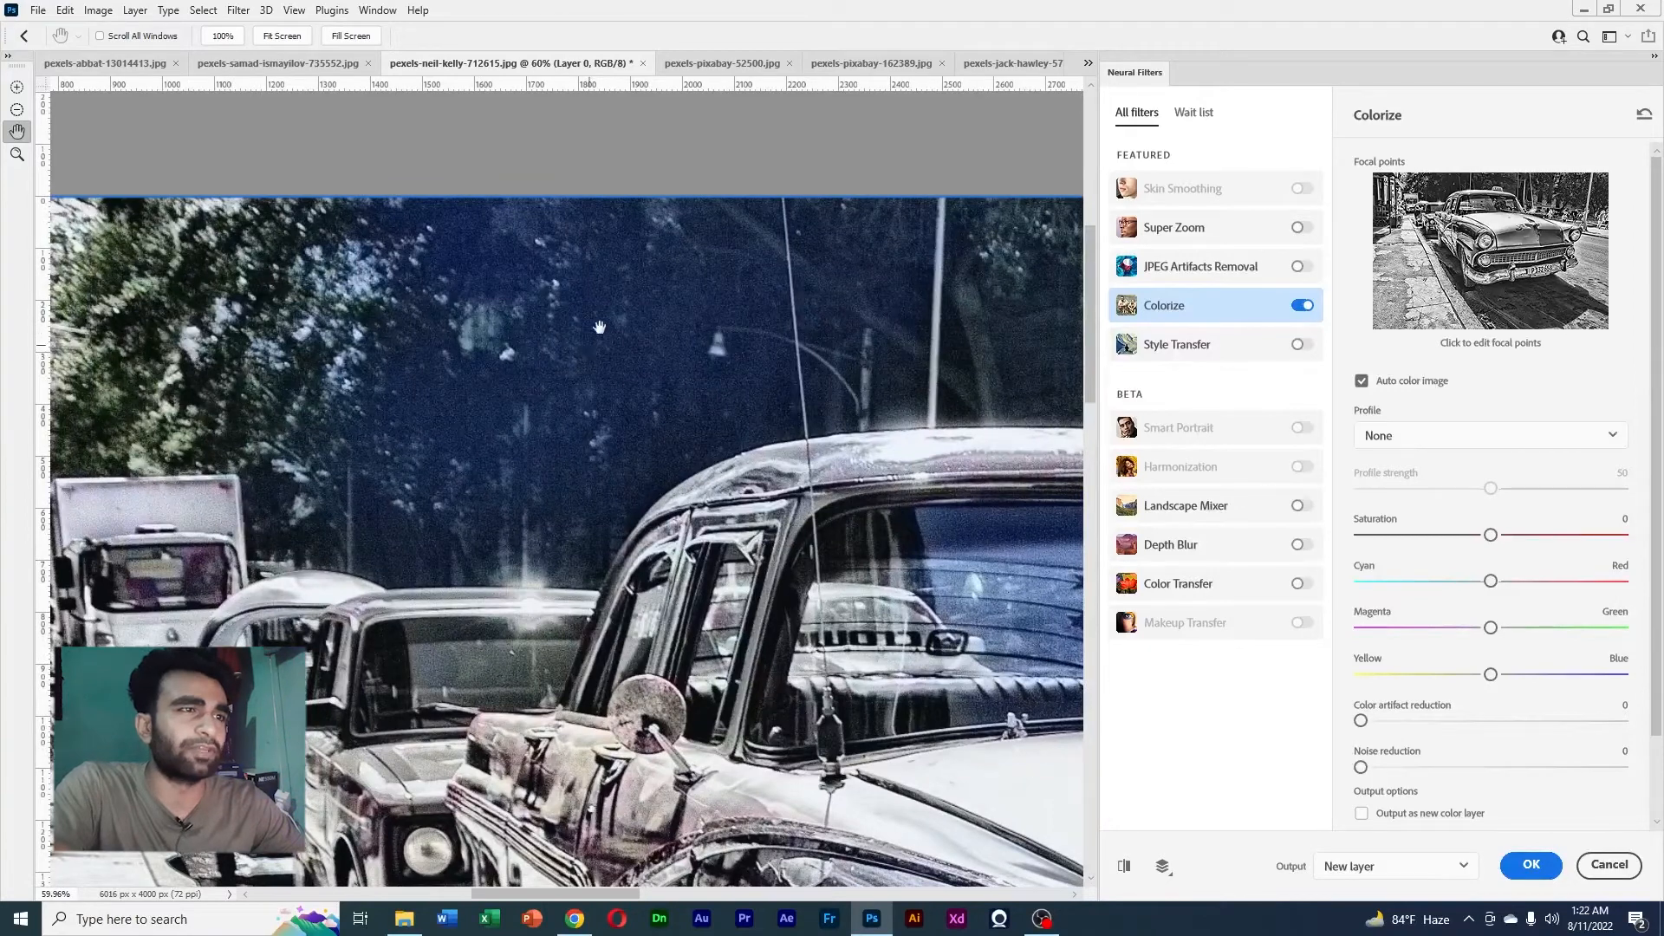
pyautogui.scroll(1, 619, 342)
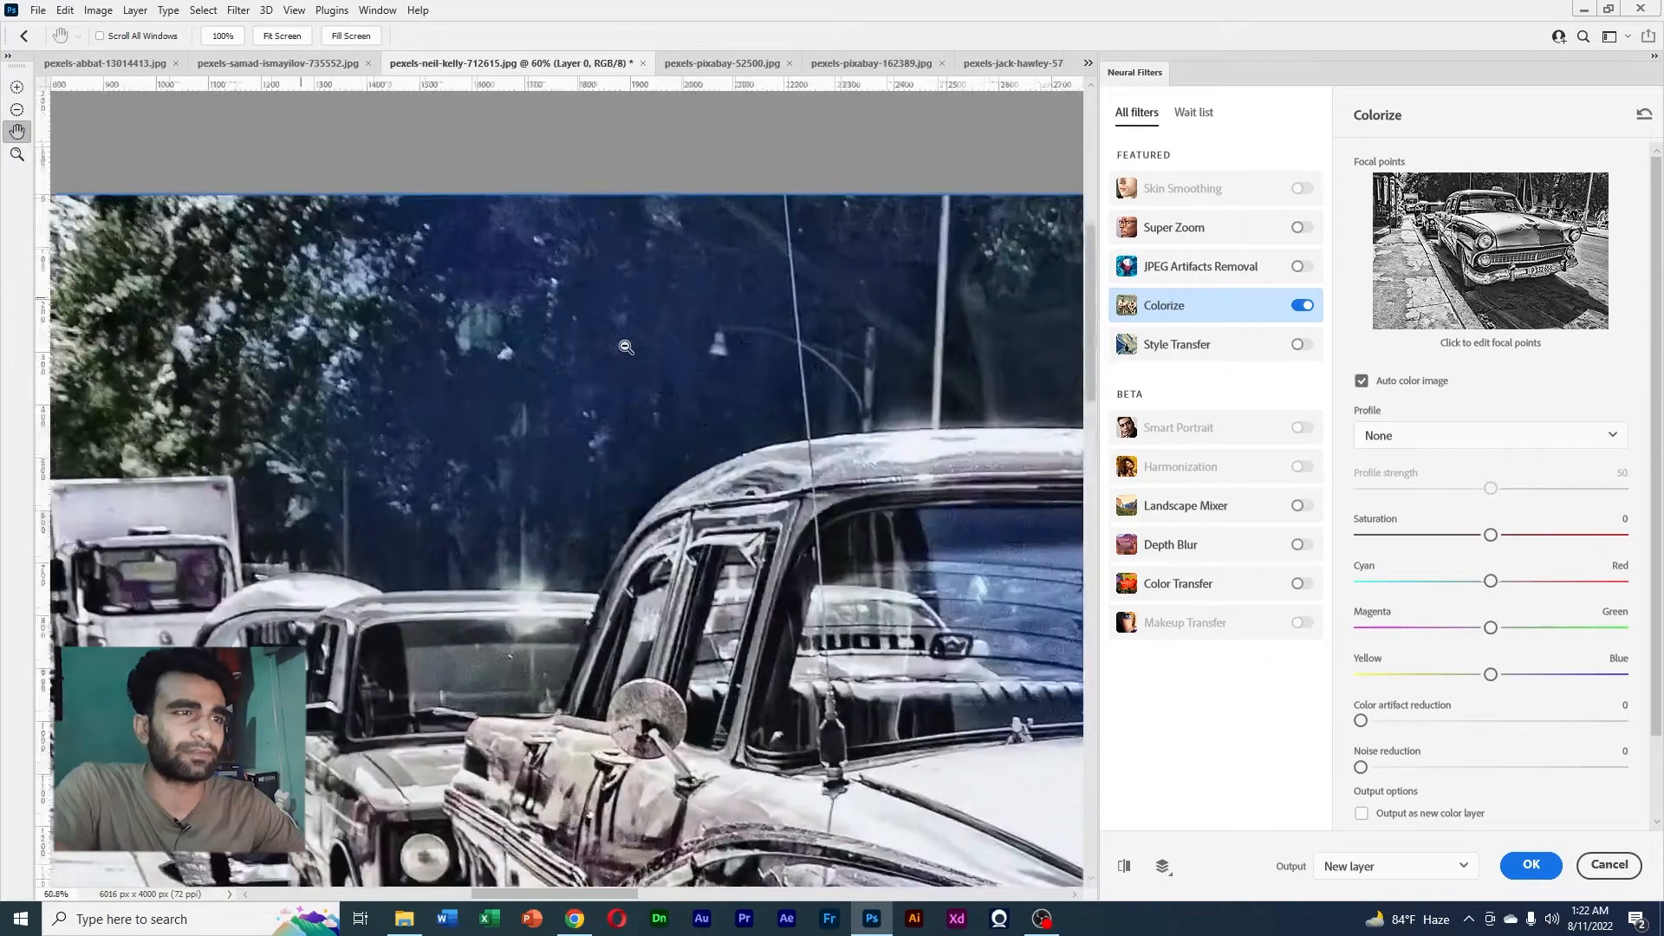
pyautogui.moveTo(831, 572); pyautogui.dragTo(322, 371)
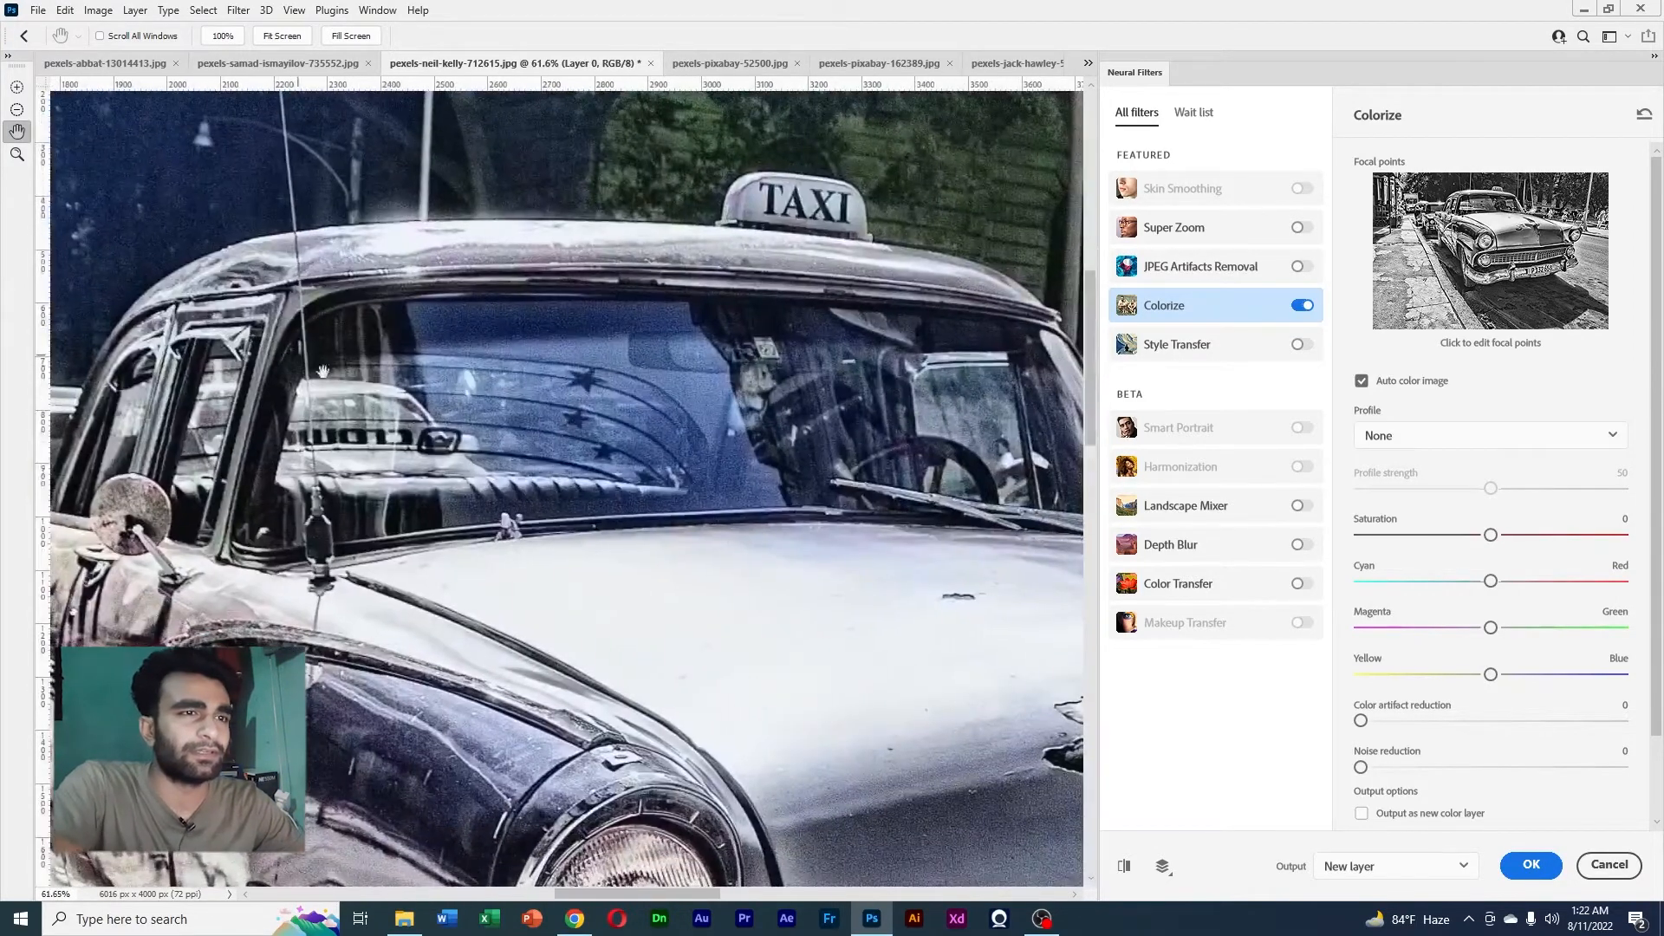
pyautogui.moveTo(691, 497); pyautogui.dragTo(615, 488)
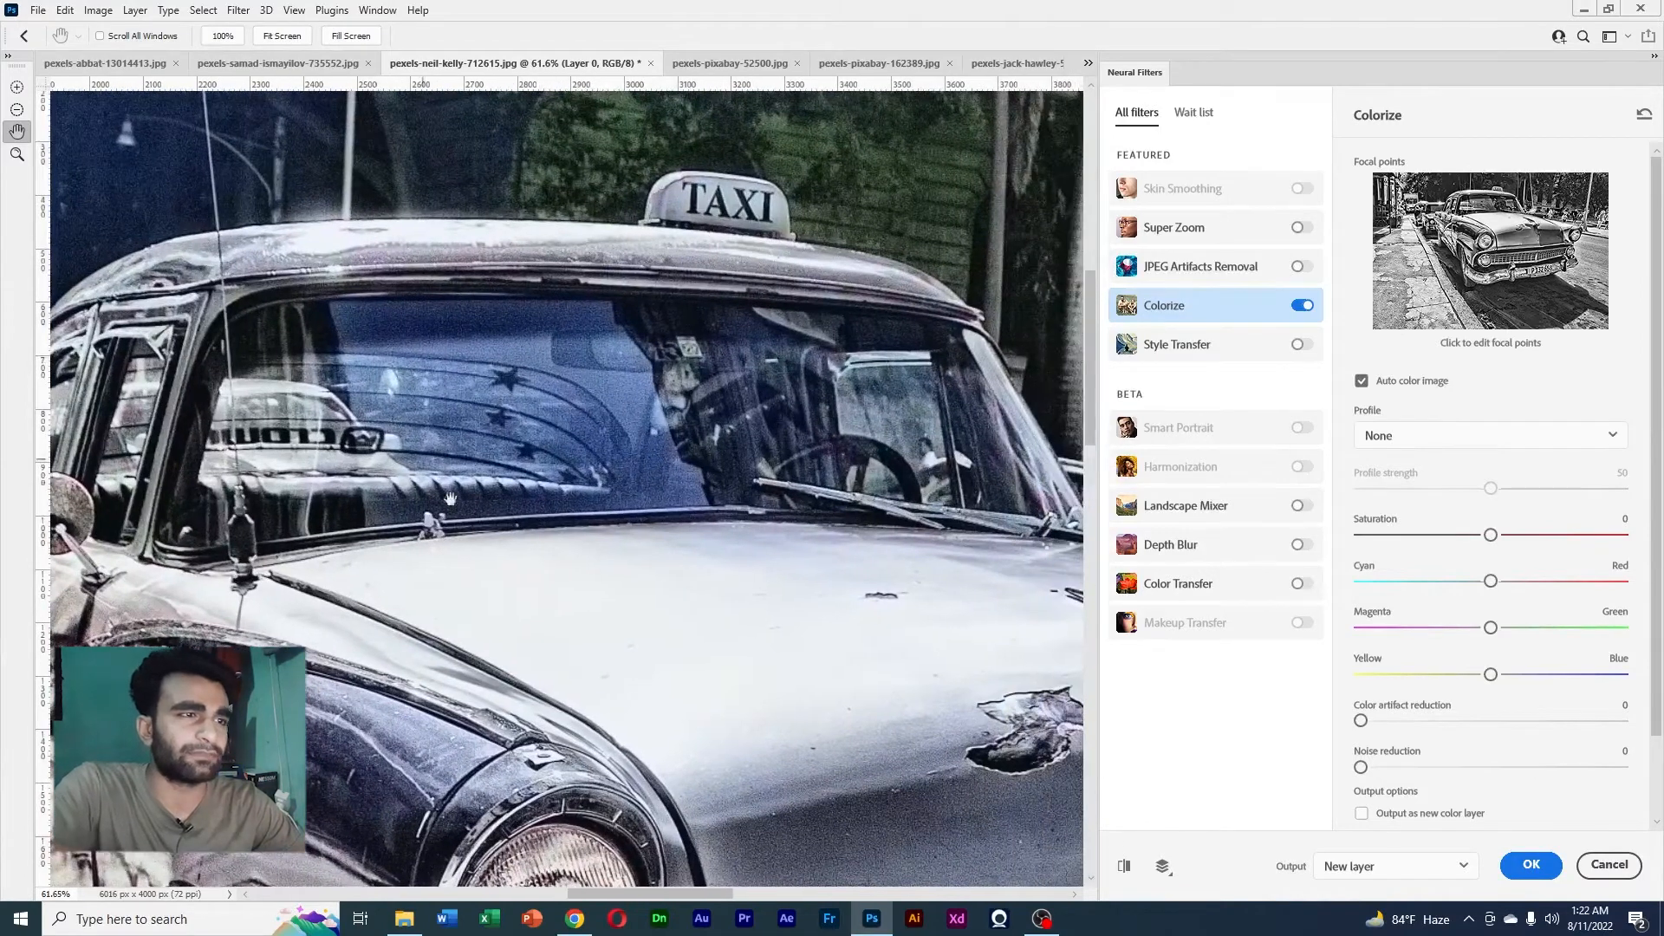
pyautogui.scroll(-6, 628, 487)
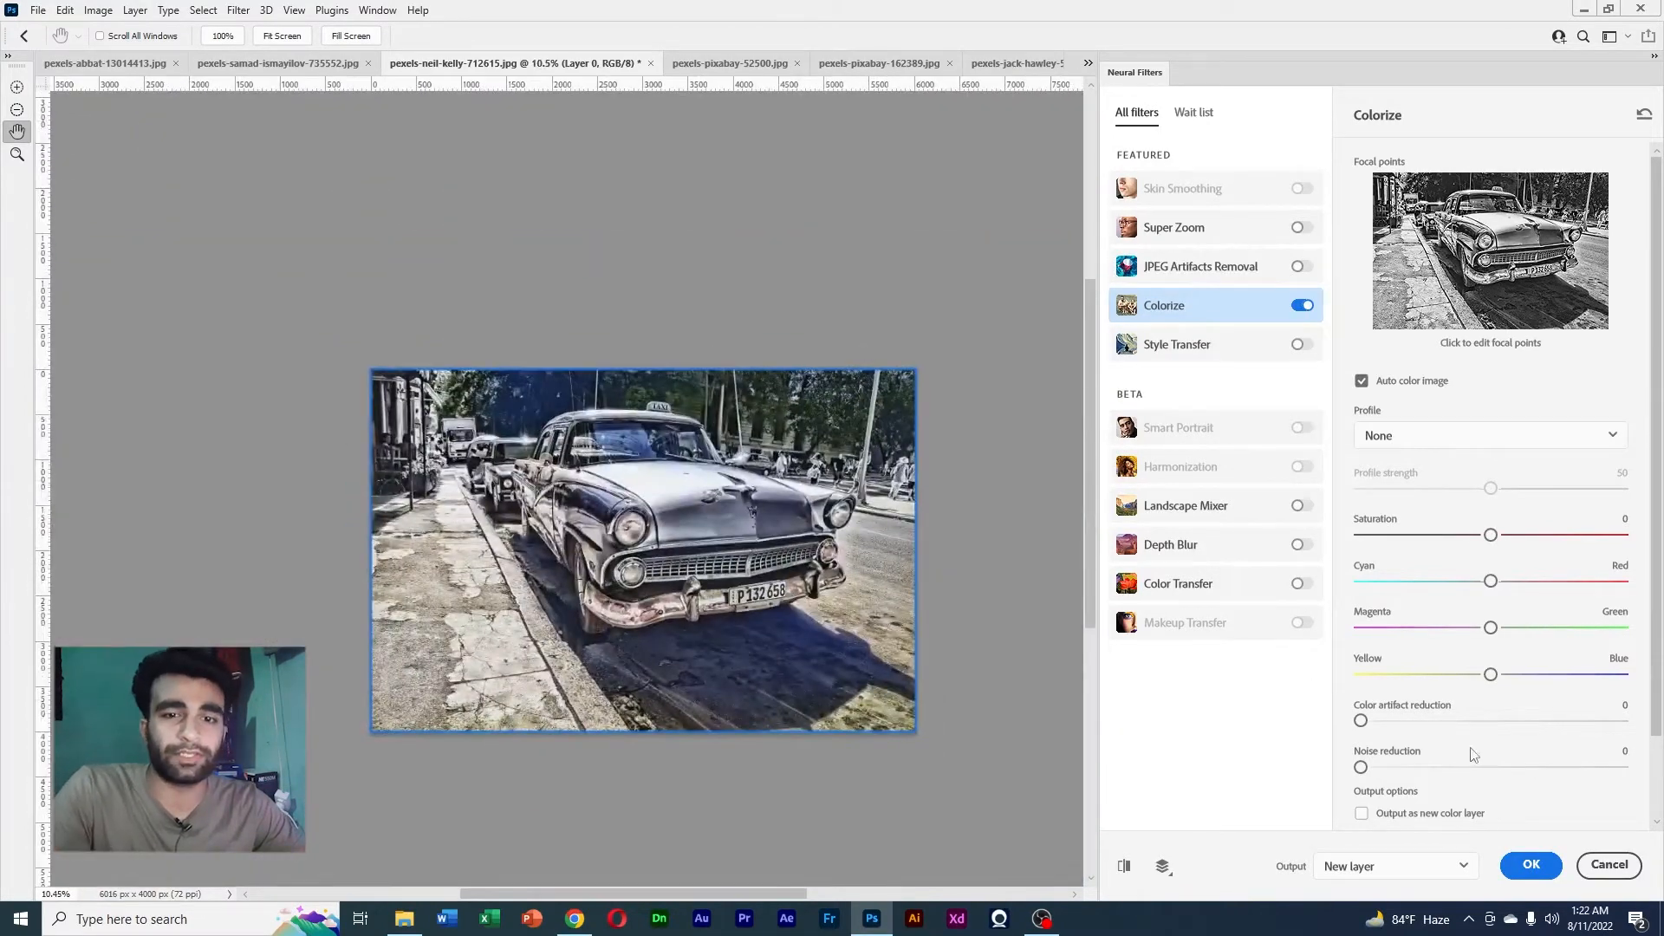
pyautogui.click(1531, 865)
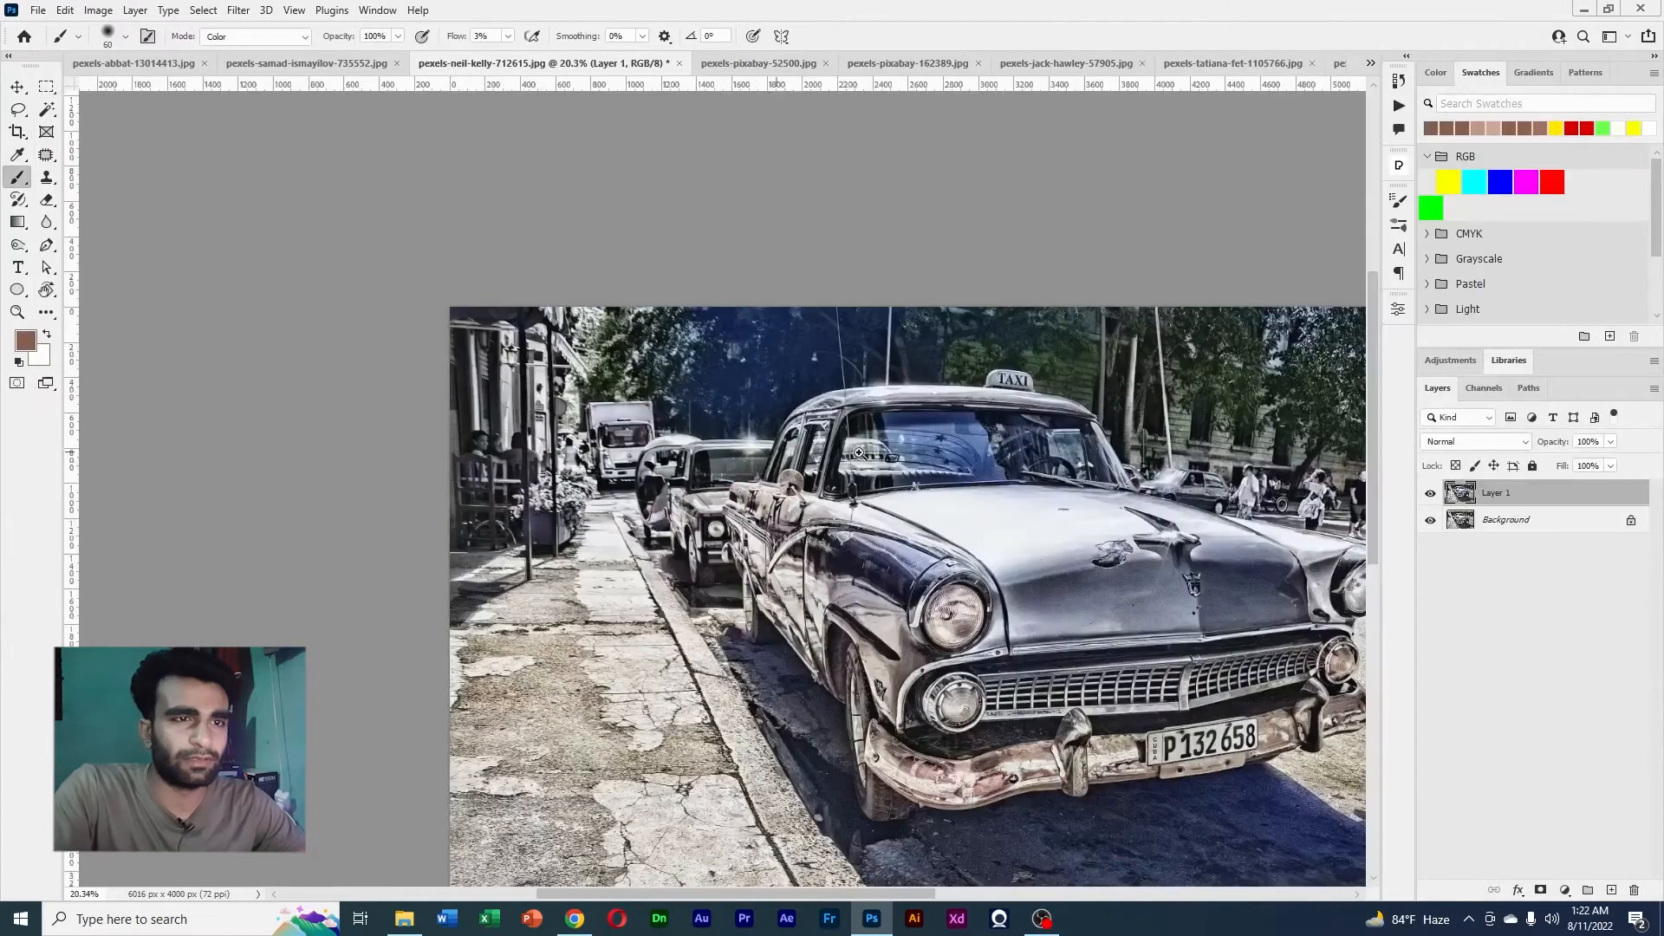
# Add a Hue/Saturation adjustment layer above Layer 1 and target its Blues range by sampling the taxi's windshield
pyautogui.moveTo(992, 478); pyautogui.dragTo(756, 262)
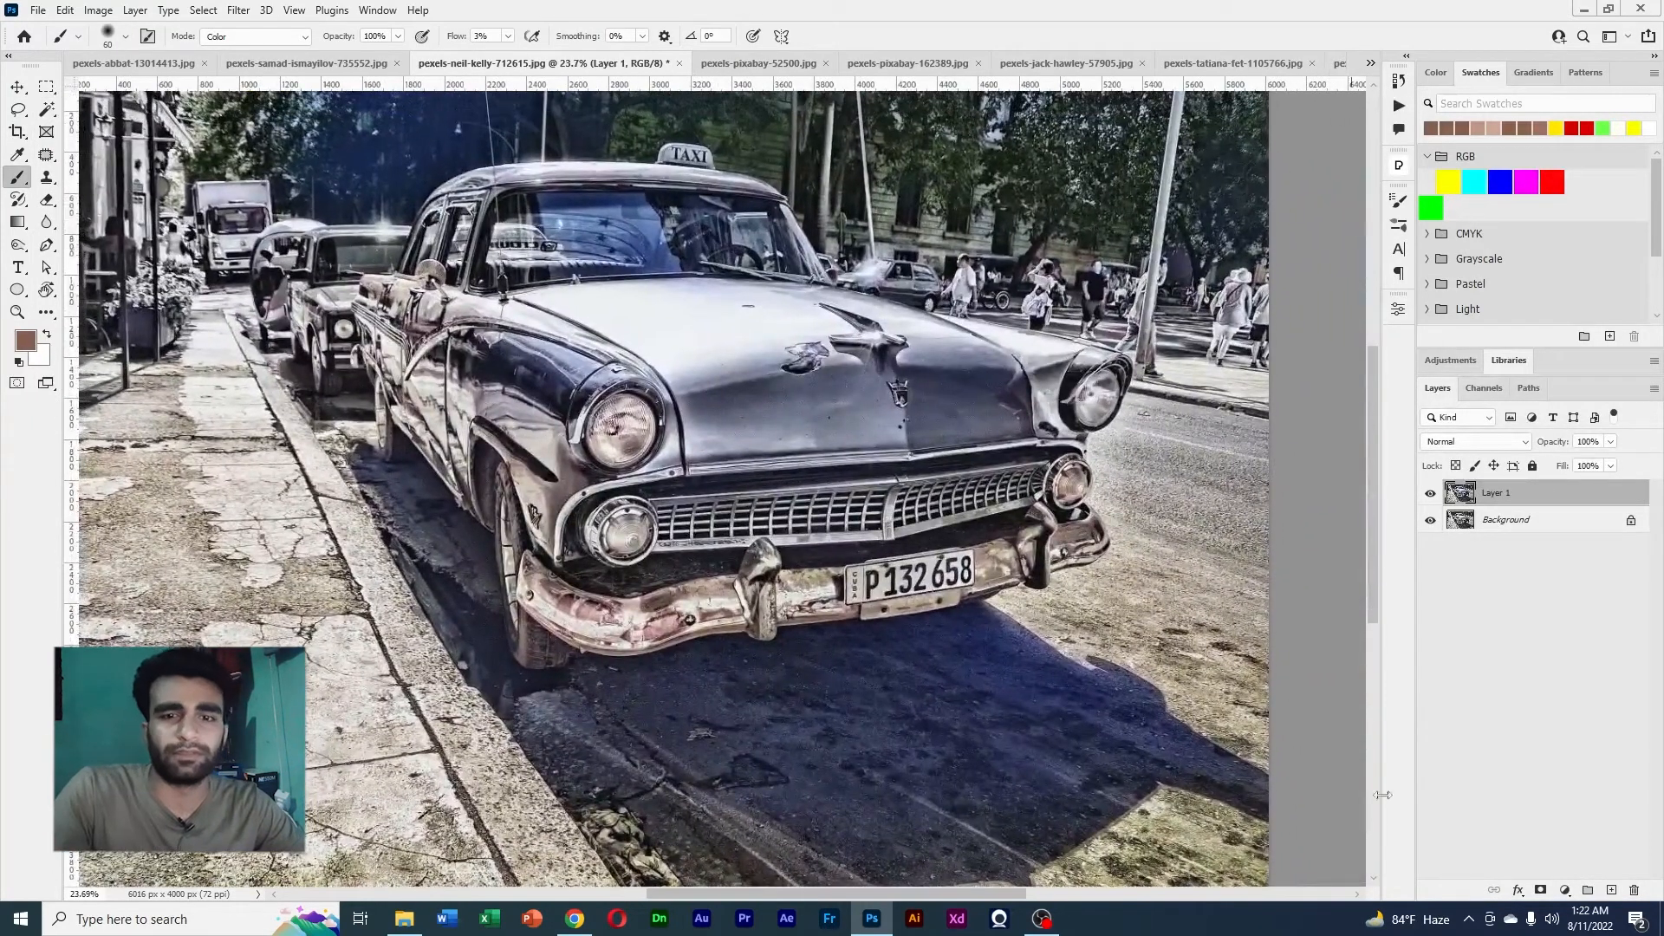
pyautogui.click(1565, 891)
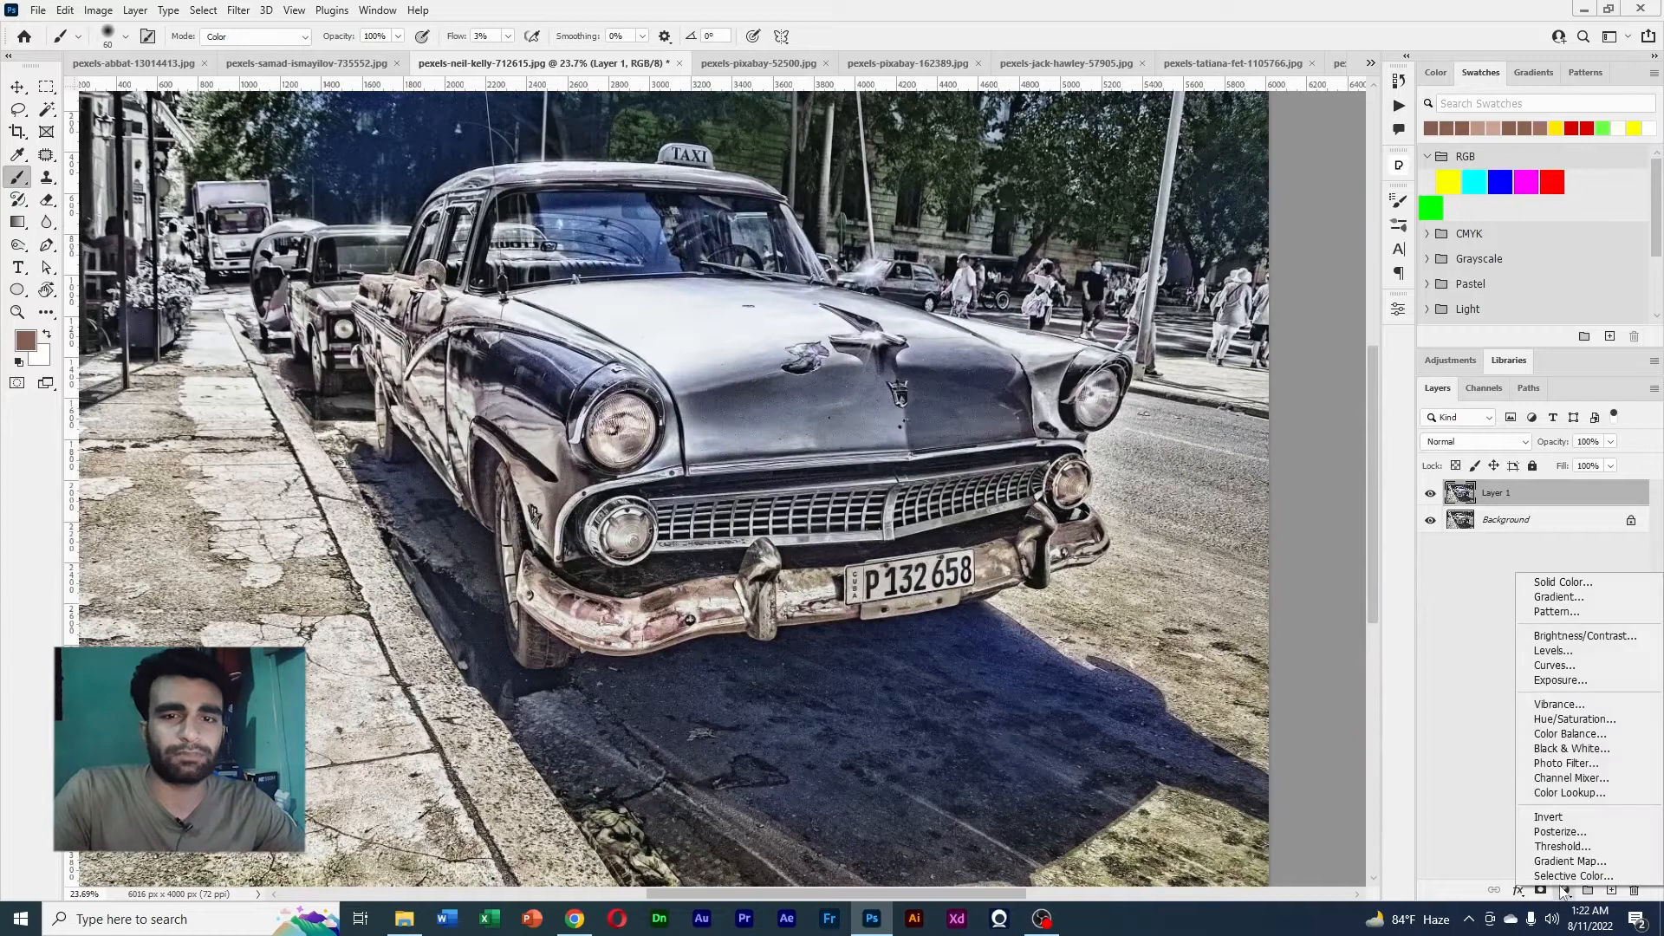
pyautogui.click(1573, 720)
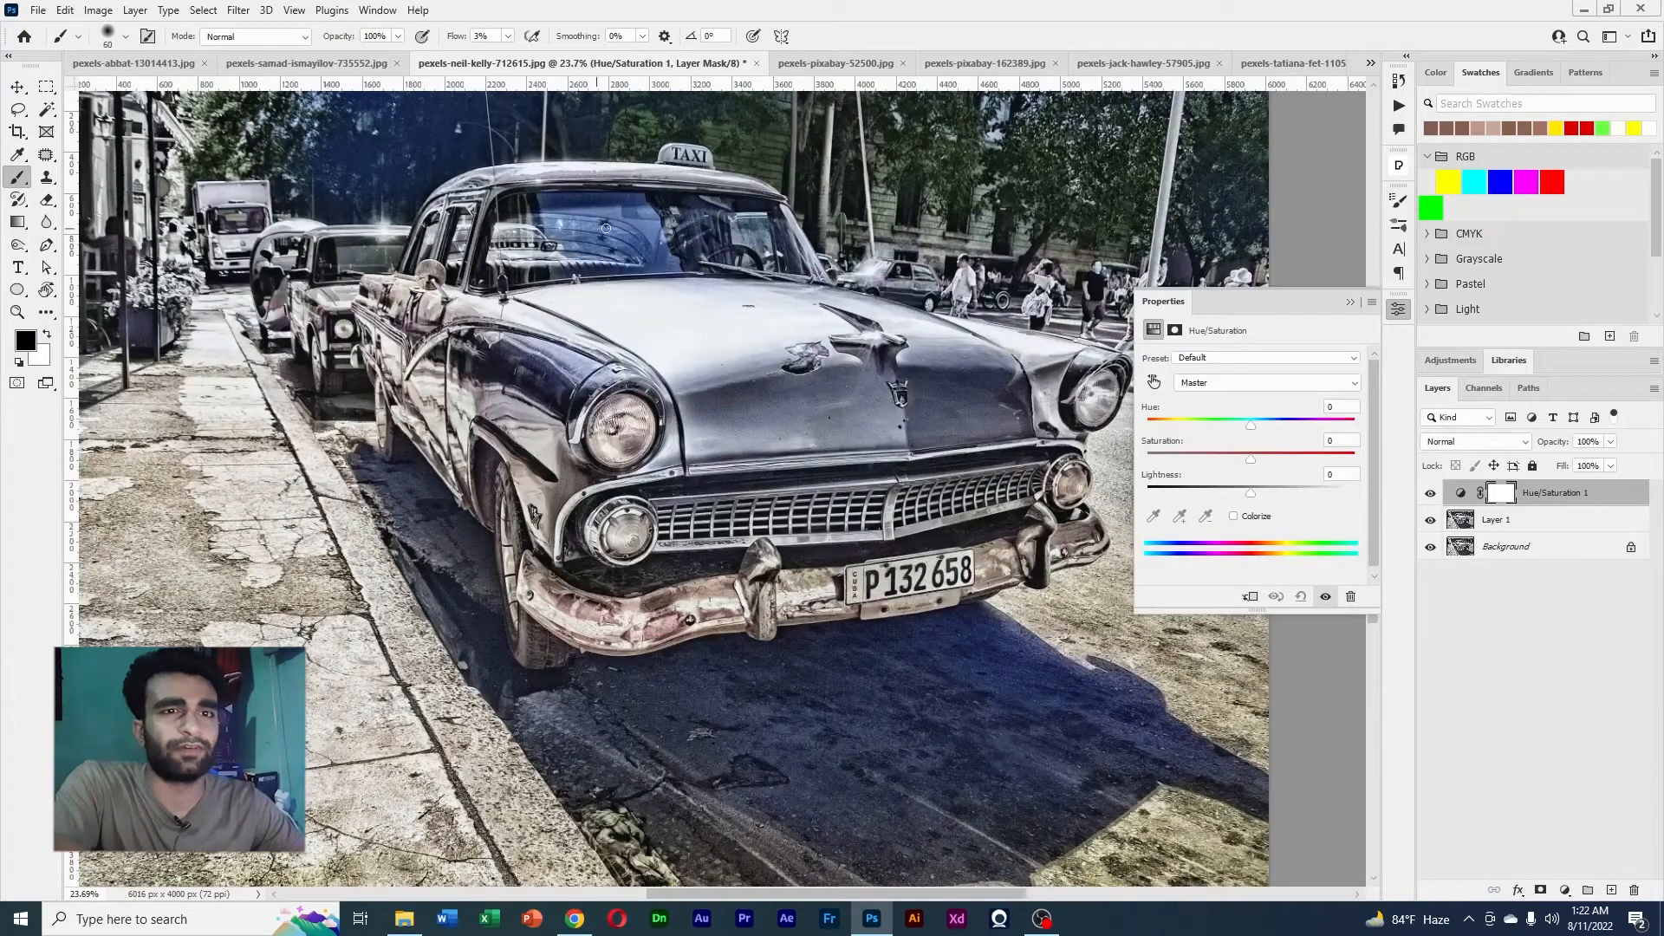
pyautogui.click(1202, 387)
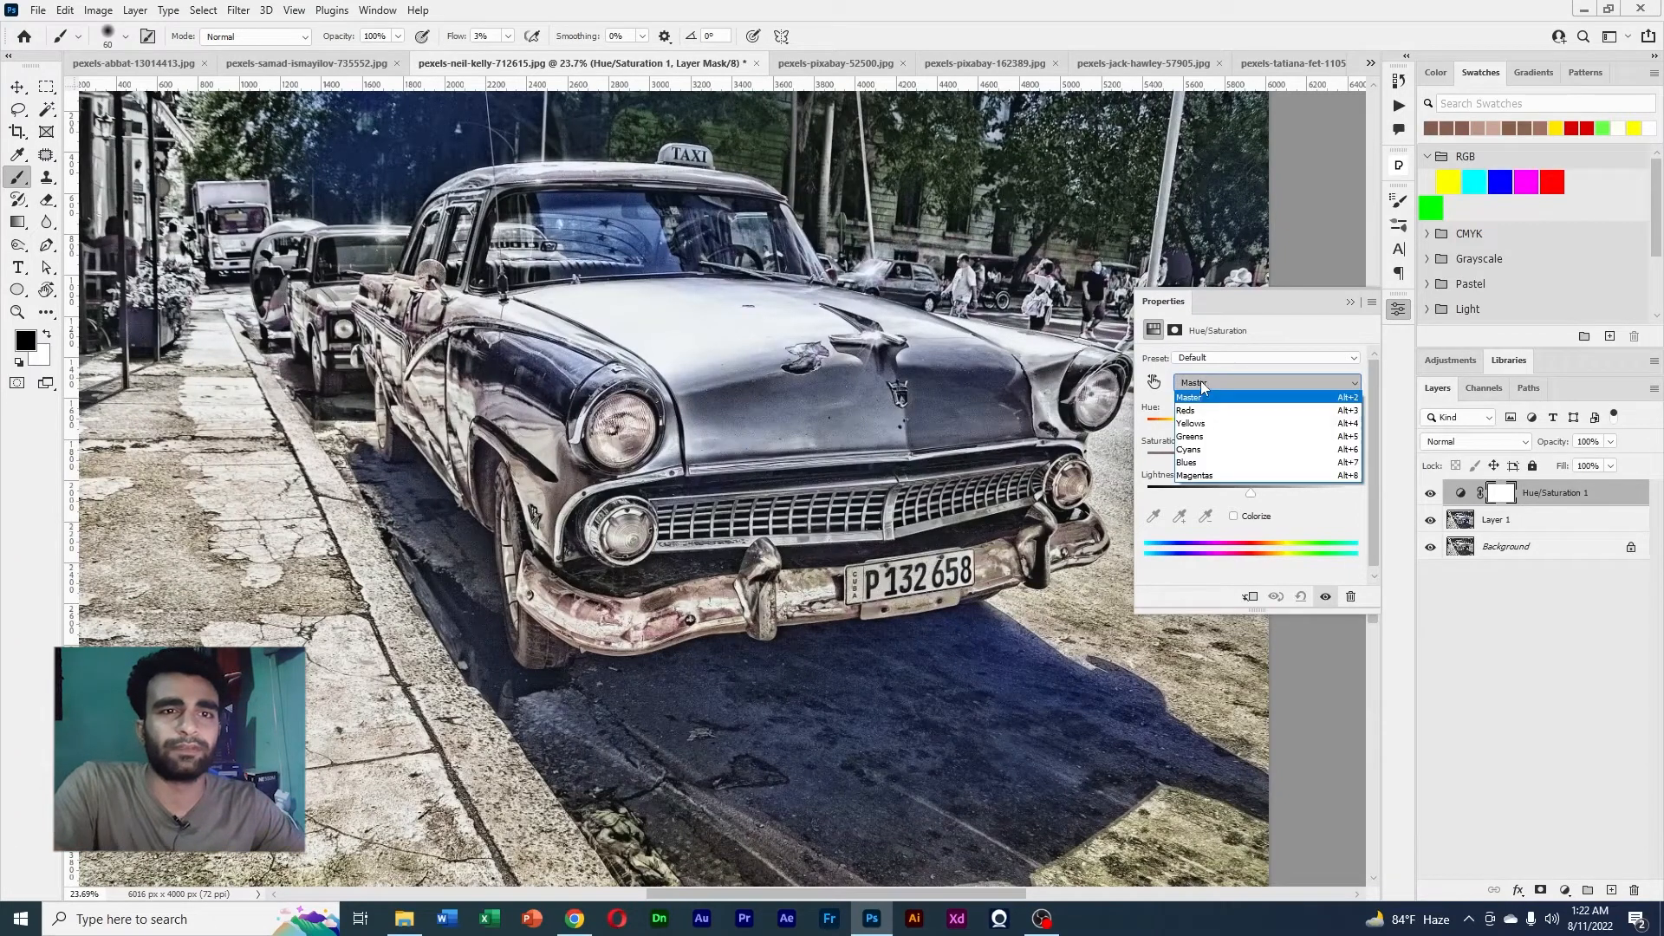
pyautogui.click(1202, 386)
pyautogui.click(1201, 386)
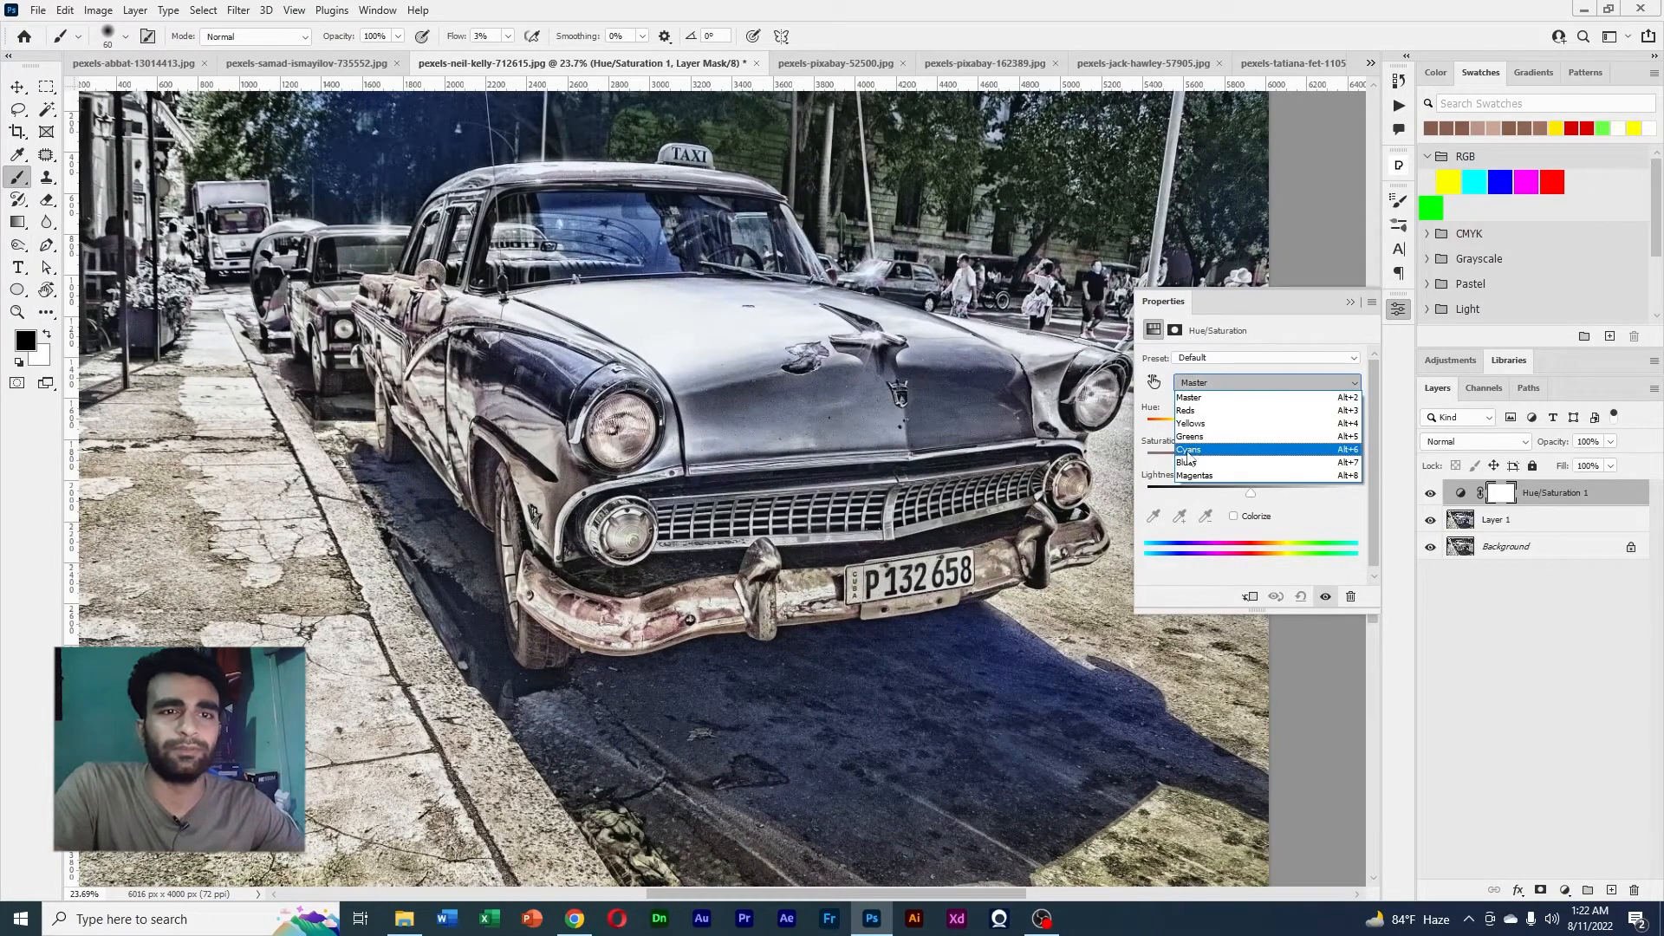
pyautogui.click(1202, 397)
pyautogui.click(1154, 383)
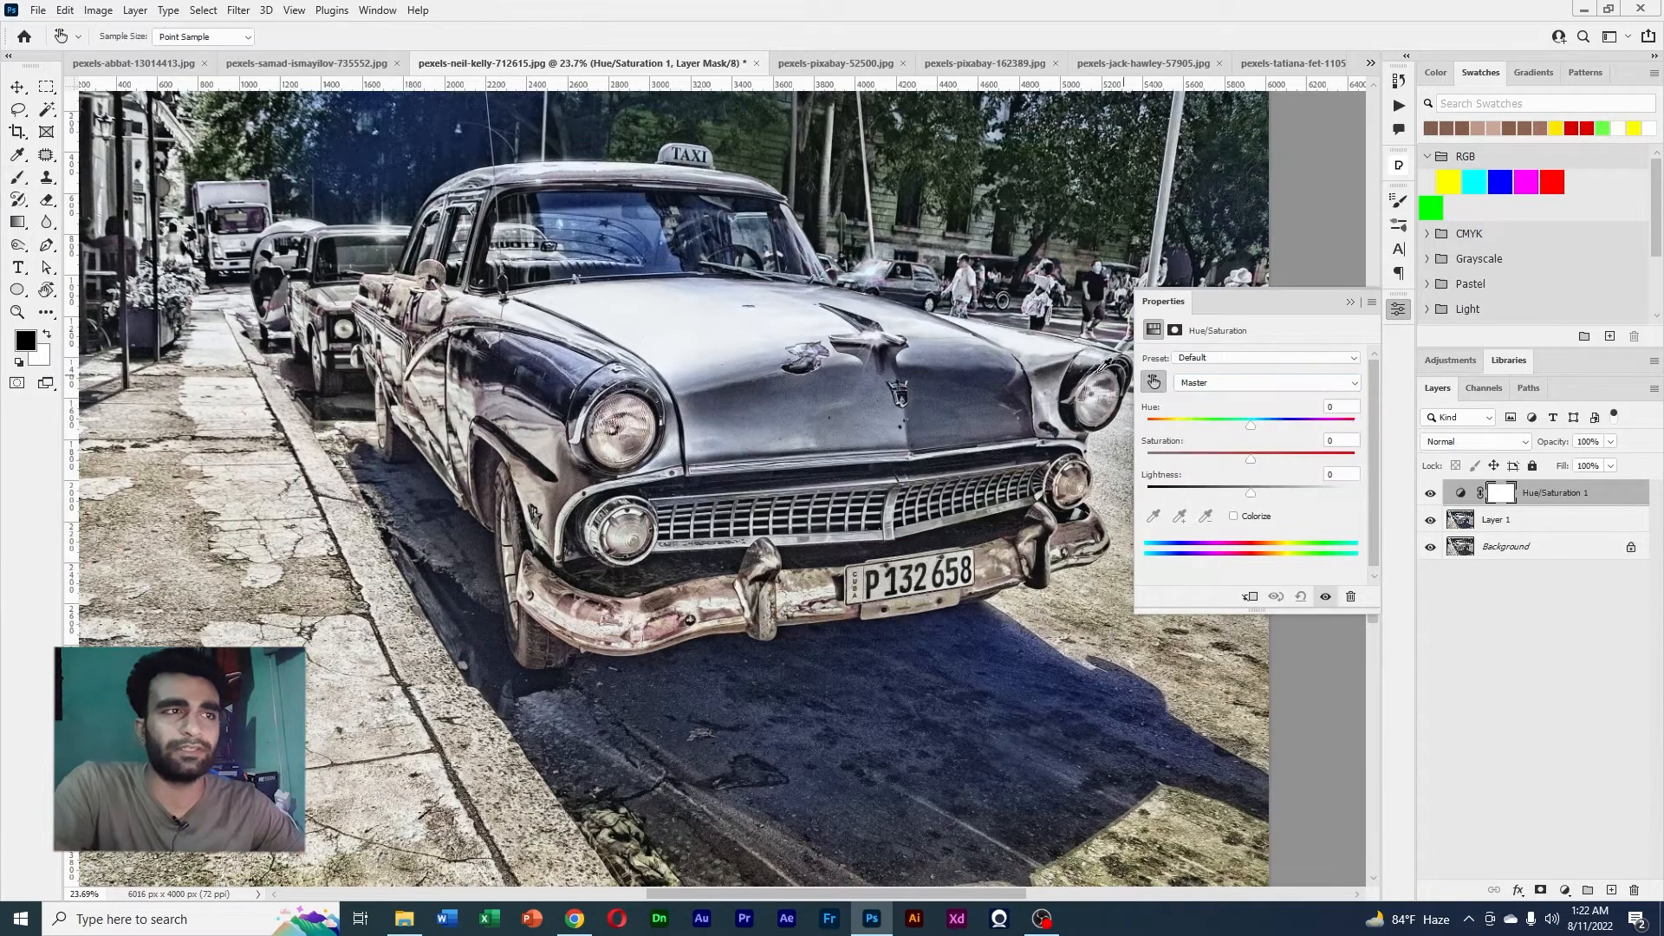
pyautogui.click(649, 208)
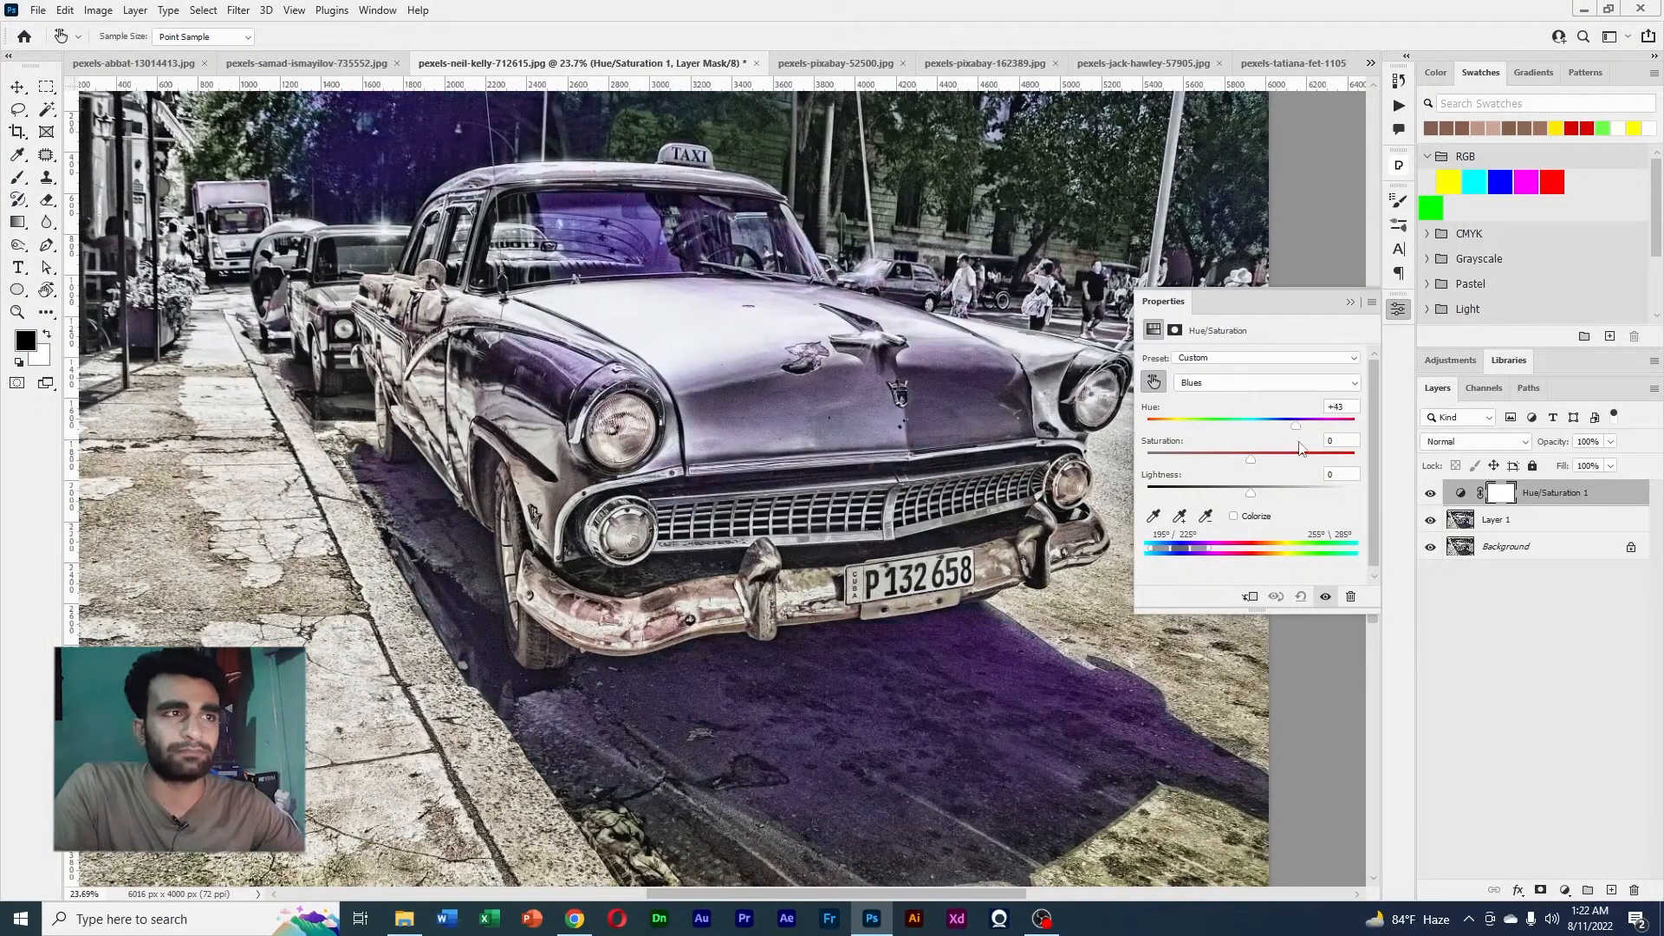
# Set the Blues to hue -27, saturation -80 and lightness +12, and compare the photo with and without the adjustment
pyautogui.moveTo(1299, 445); pyautogui.dragTo(1226, 441)
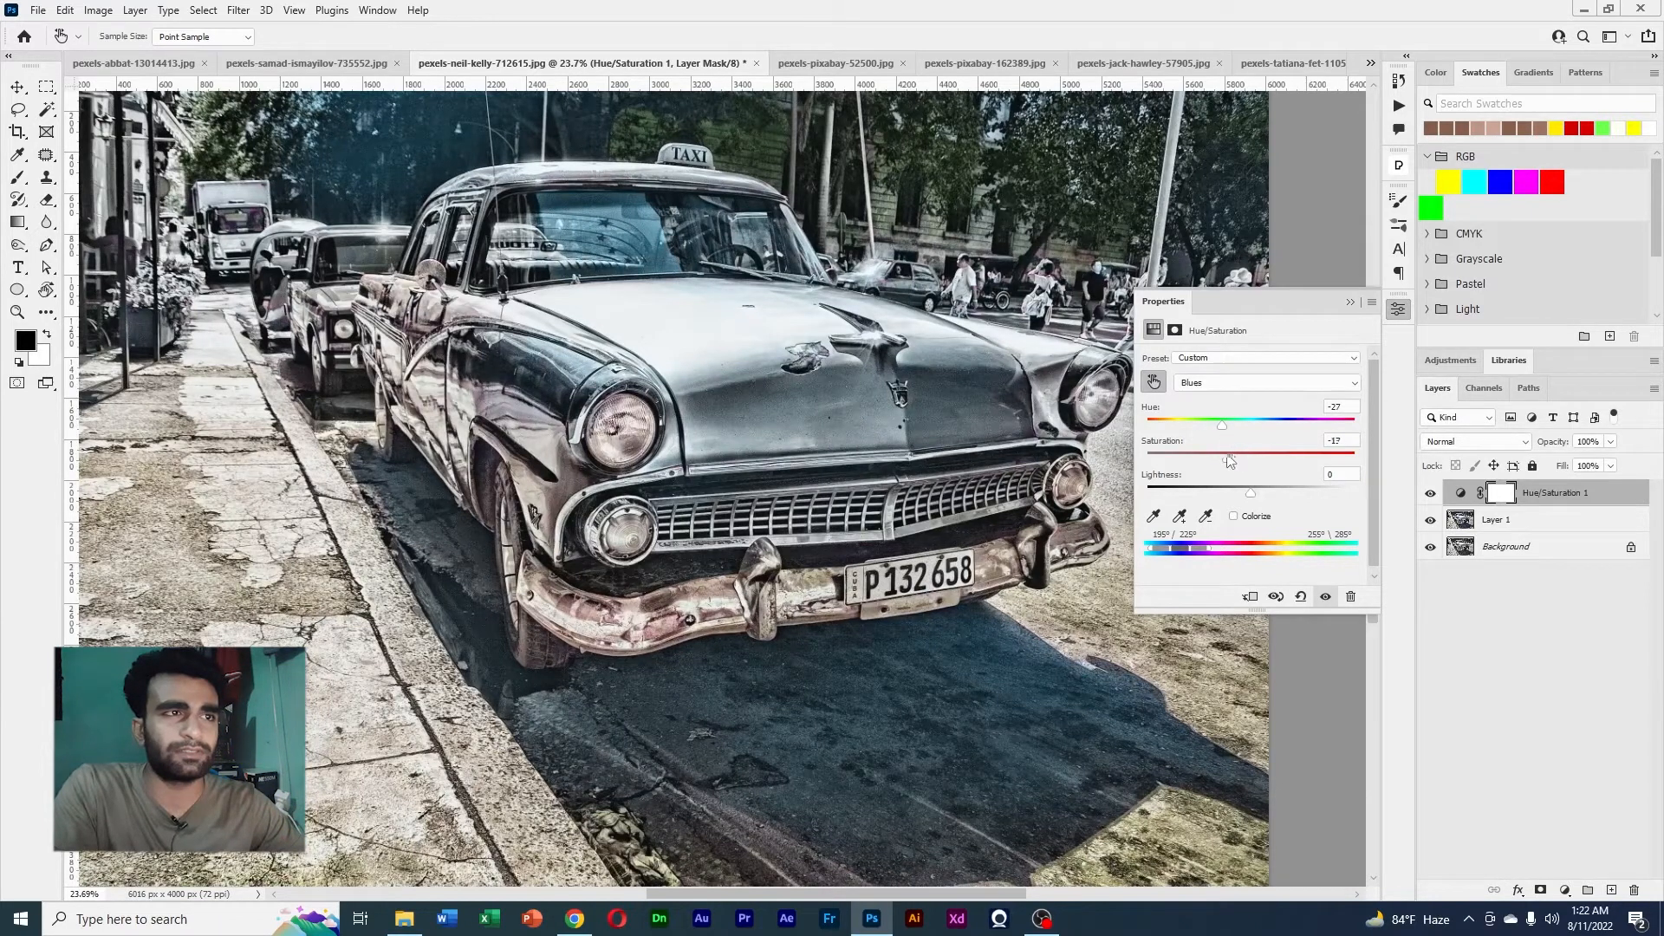
pyautogui.moveTo(1199, 464); pyautogui.dragTo(1179, 465)
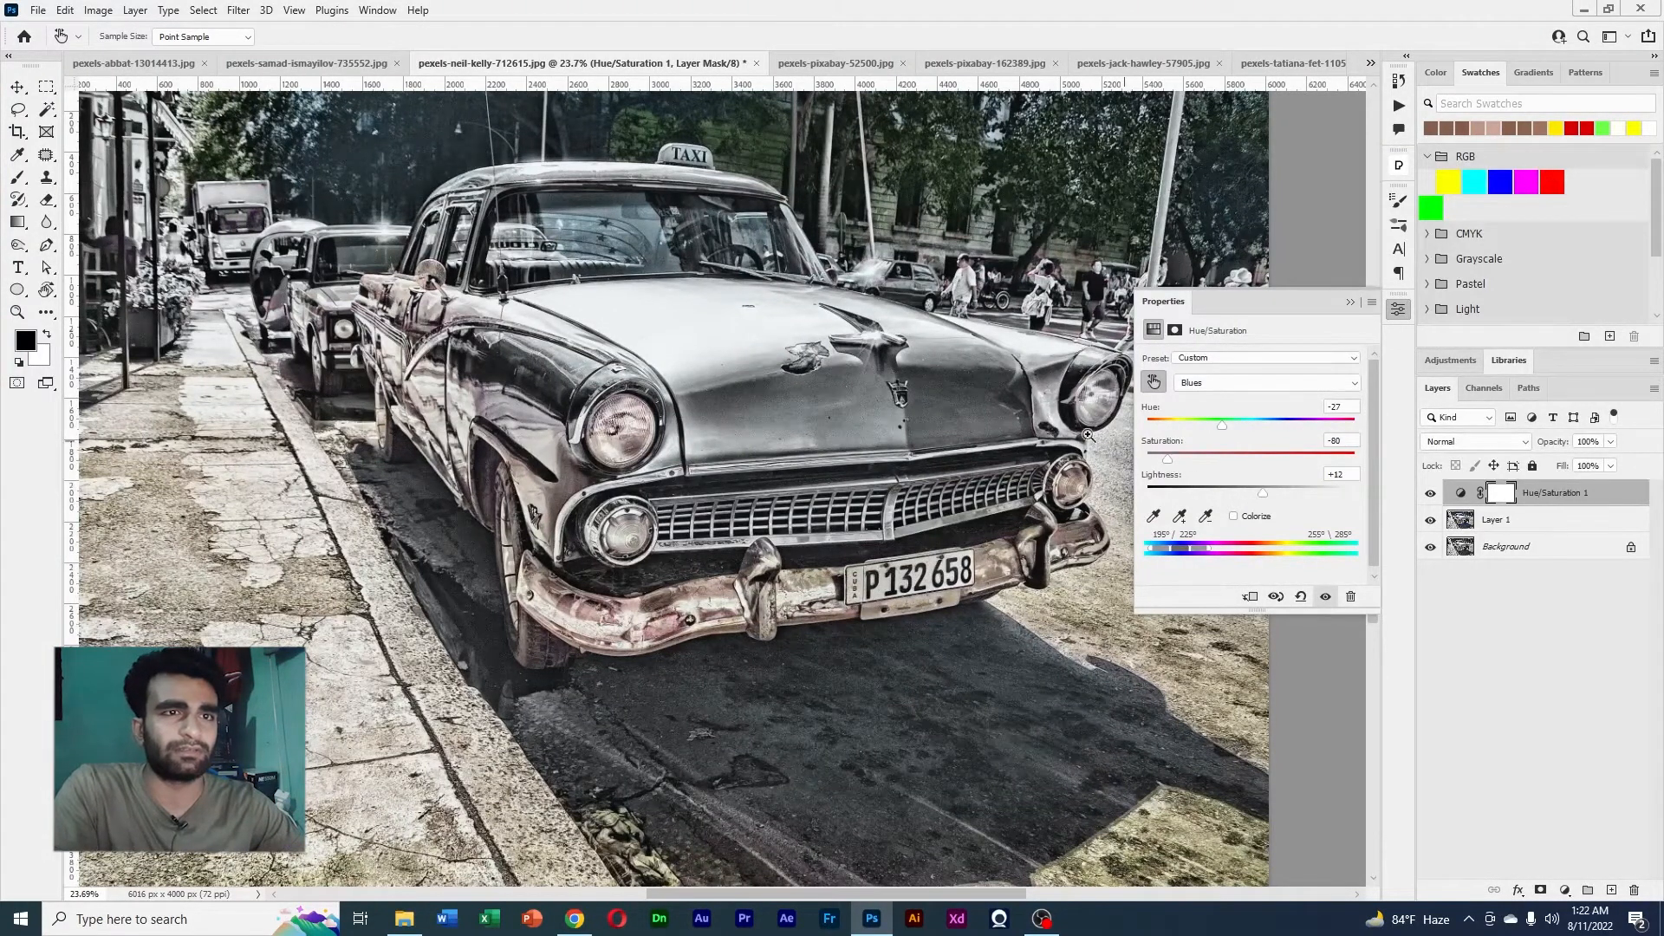
pyautogui.moveTo(1088, 424); pyautogui.dragTo(984, 448)
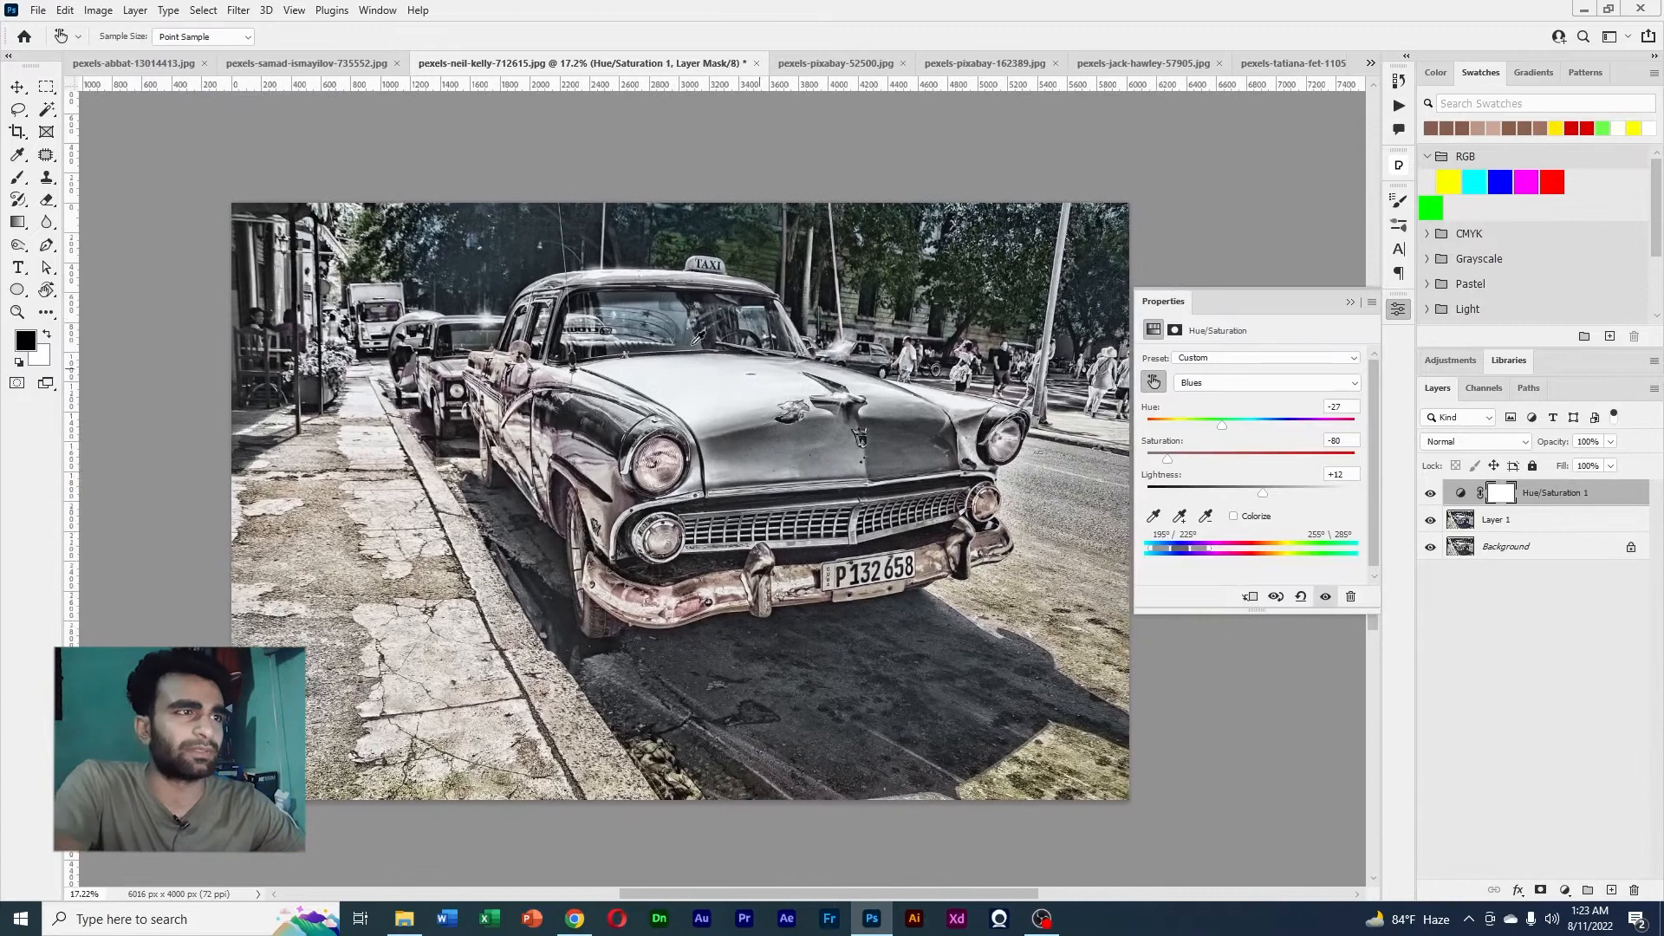
pyautogui.moveTo(698, 338); pyautogui.dragTo(516, 271)
pyautogui.click(1431, 496)
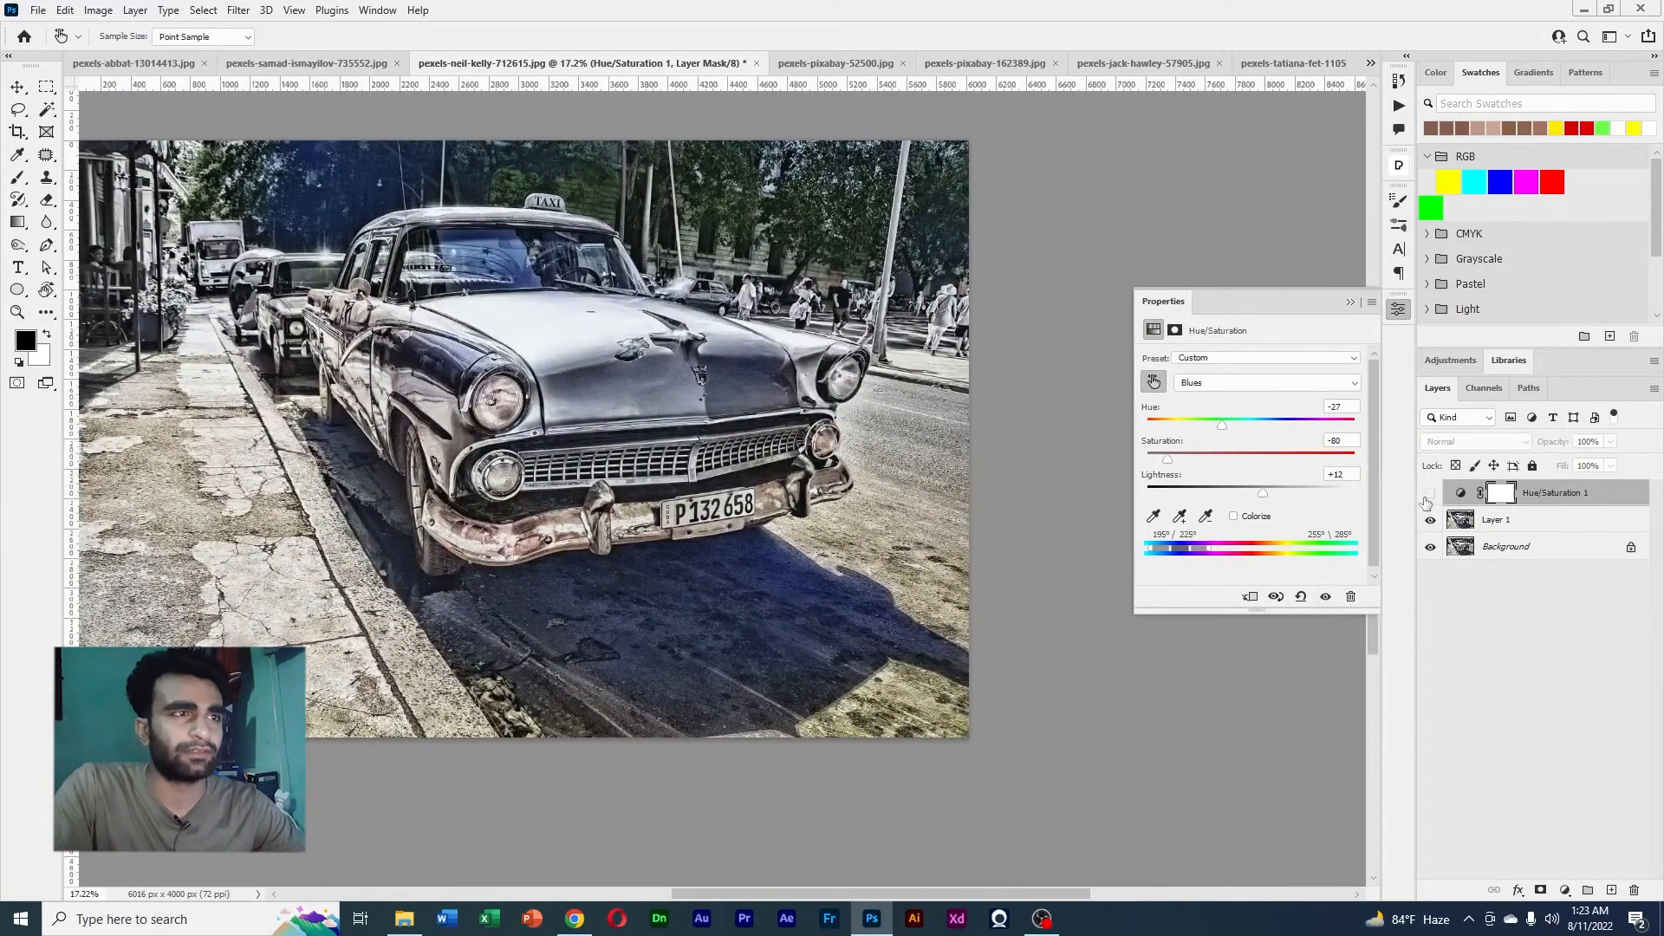
pyautogui.click(1431, 496)
# Examine the corrected taxi photo up close, checking the bodywork, bumper, headlights and the pedestrians in the background
pyautogui.moveTo(286, 590); pyautogui.dragTo(375, 475)
pyautogui.moveTo(322, 180); pyautogui.dragTo(571, 527)
pyautogui.scroll(-3, 608, 361)
pyautogui.moveTo(612, 586); pyautogui.dragTo(273, 382)
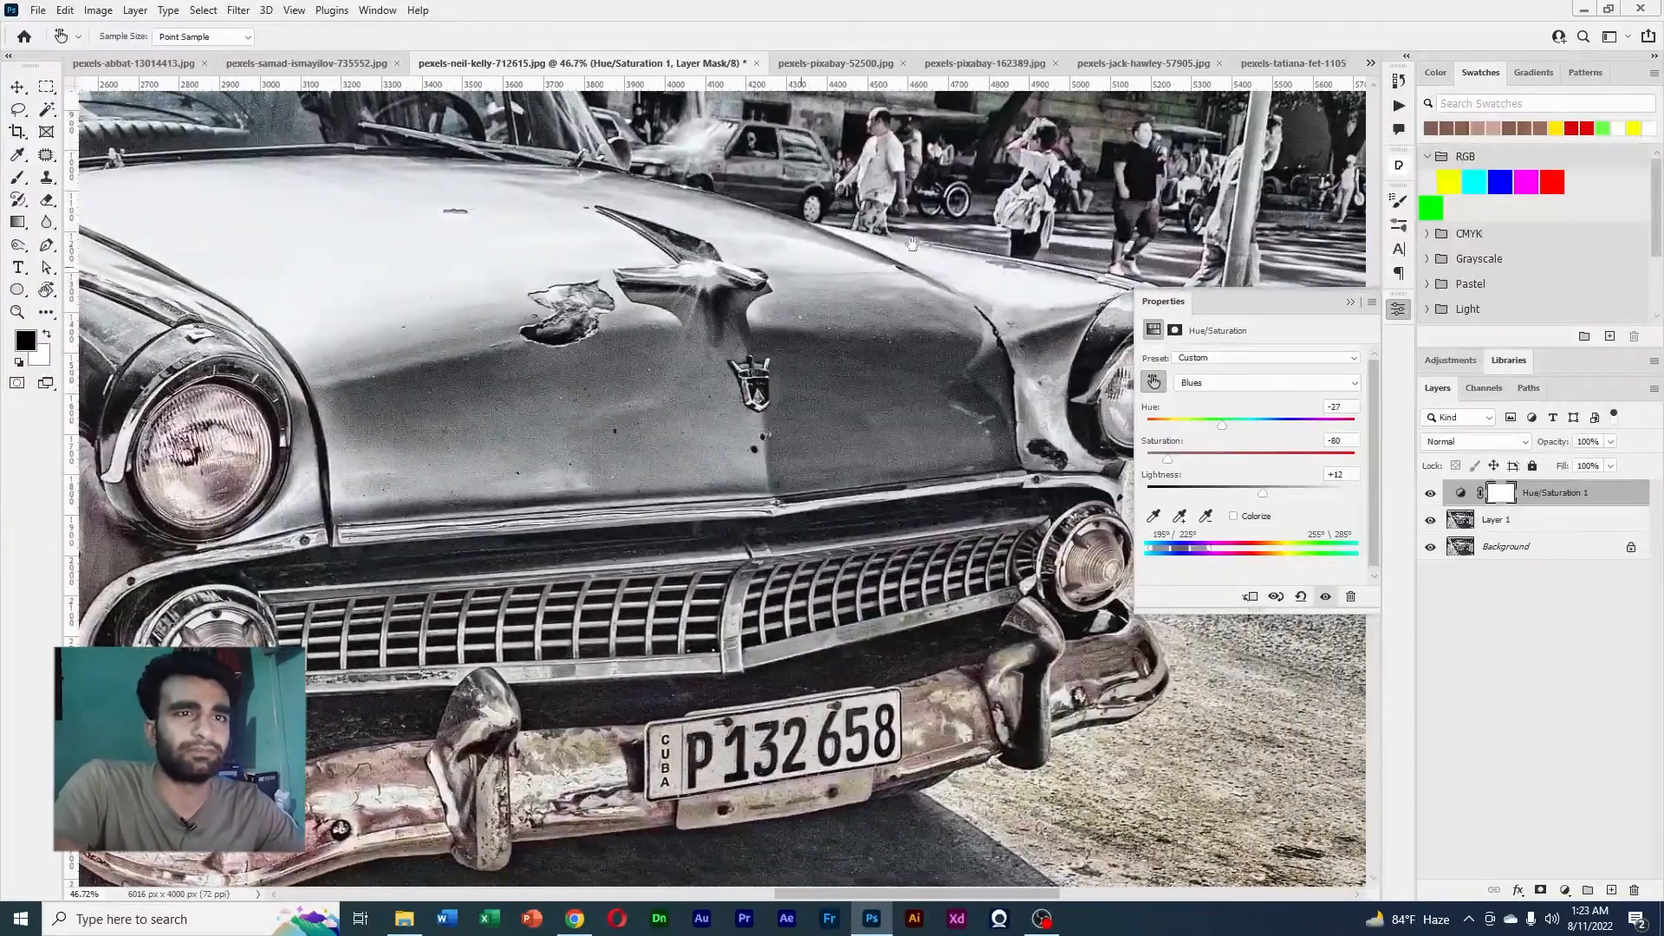
pyautogui.scroll(5, 669, 438)
pyautogui.scroll(5, 669, 438)
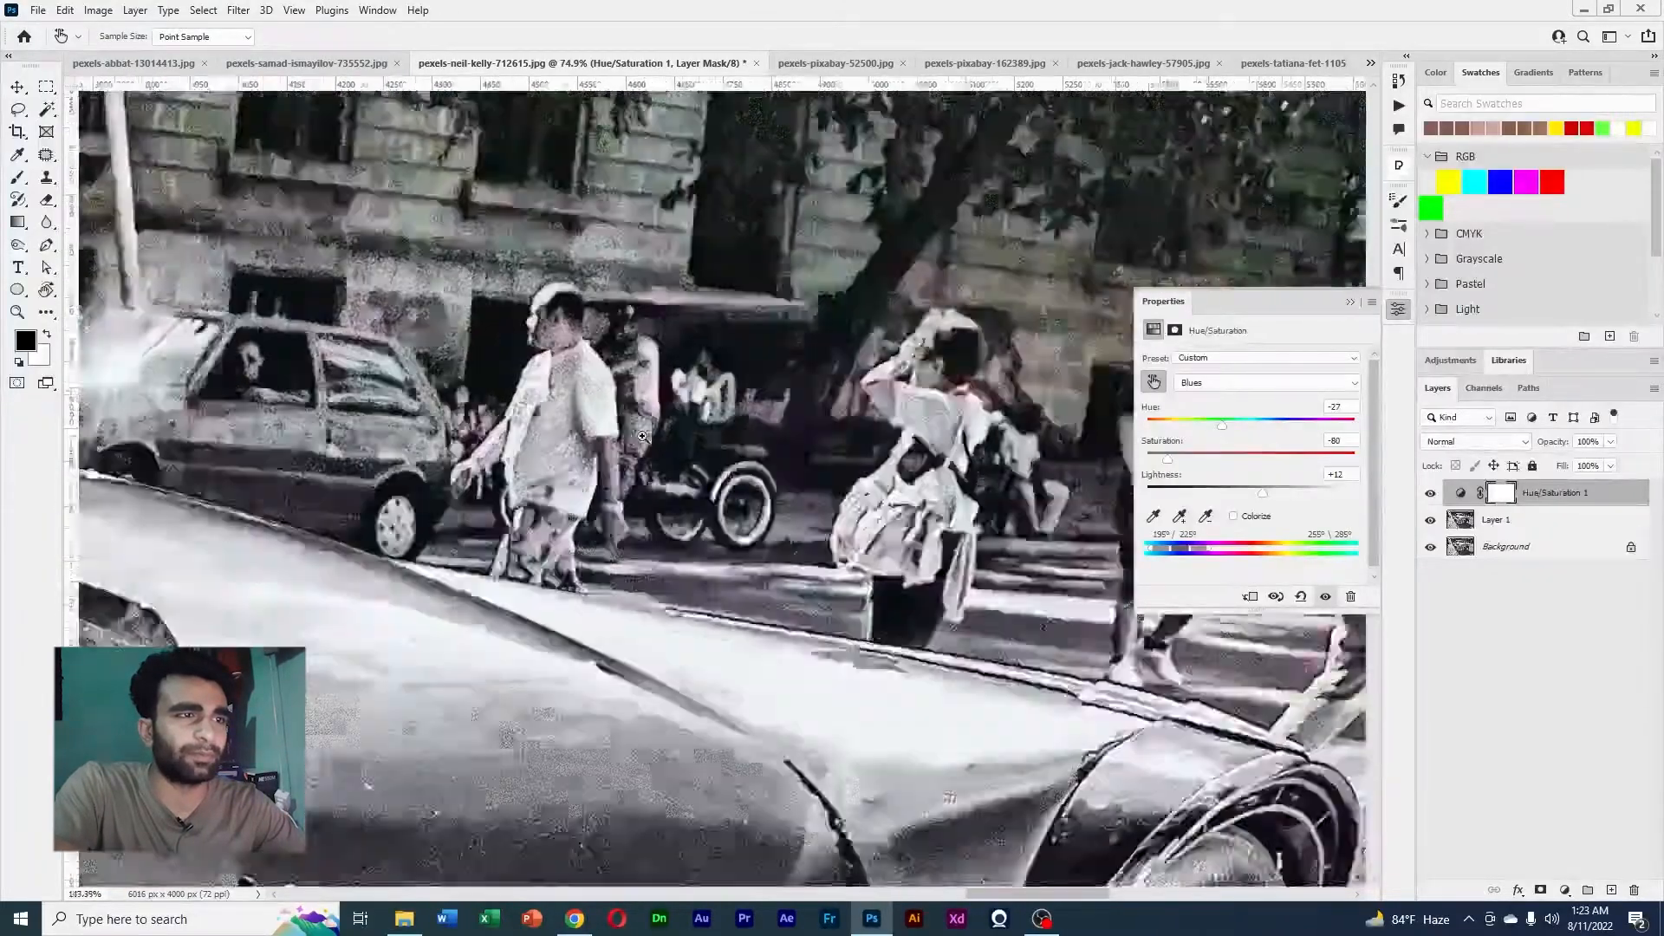
pyautogui.scroll(-4, 637, 330)
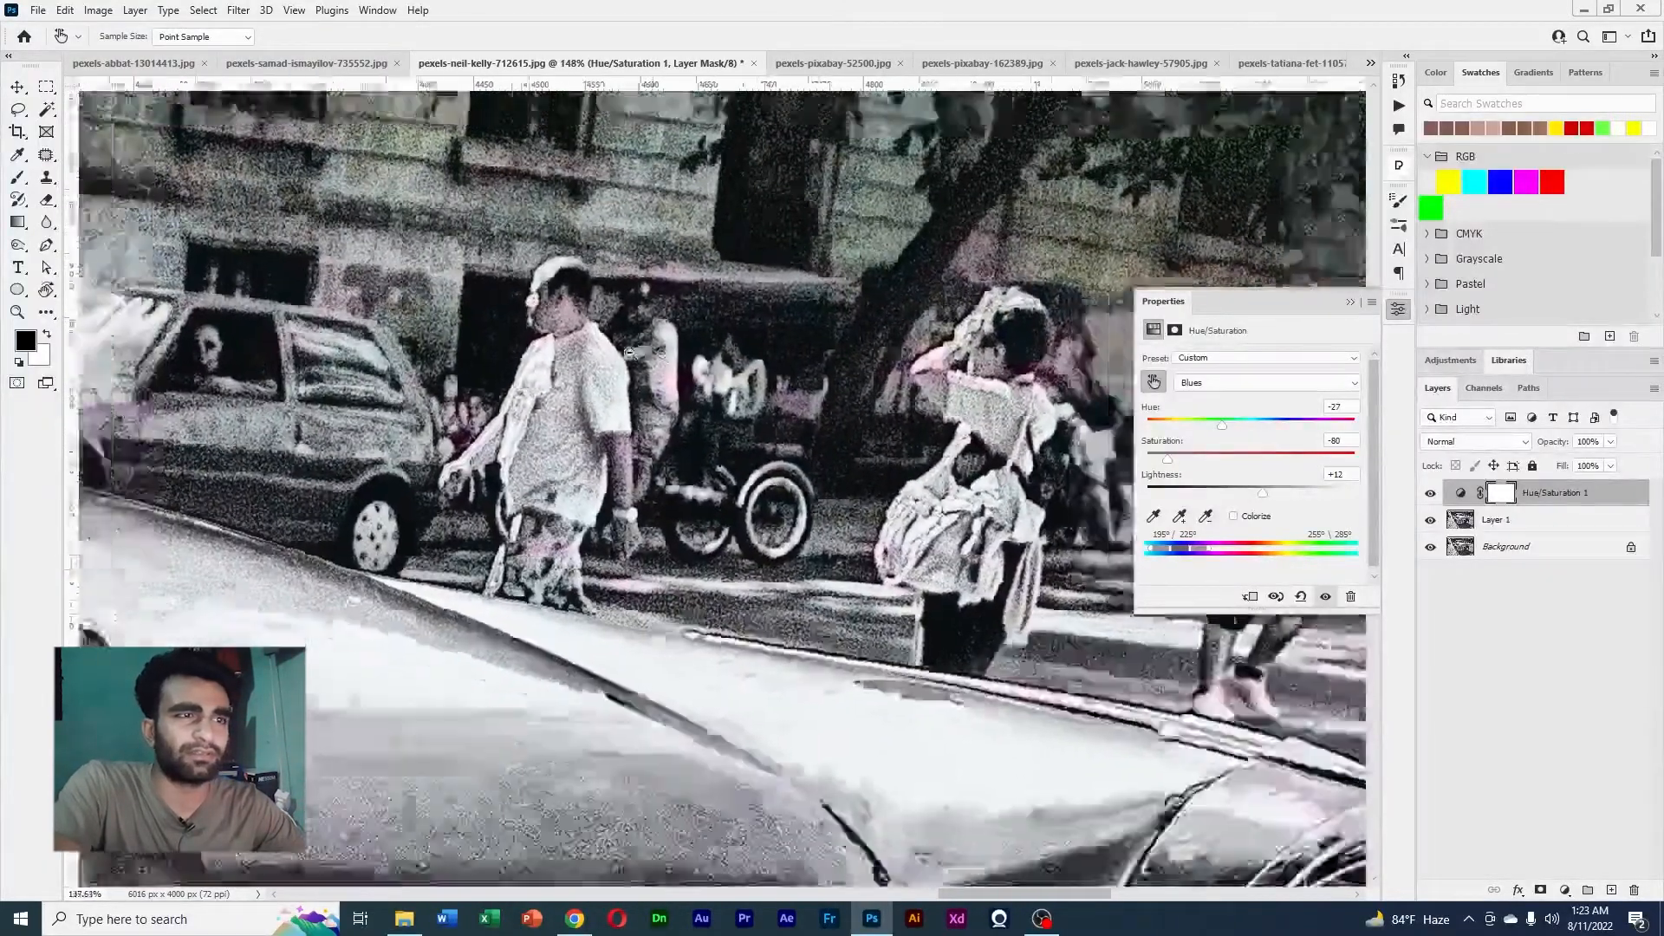
pyautogui.moveTo(1030, 394); pyautogui.dragTo(625, 418)
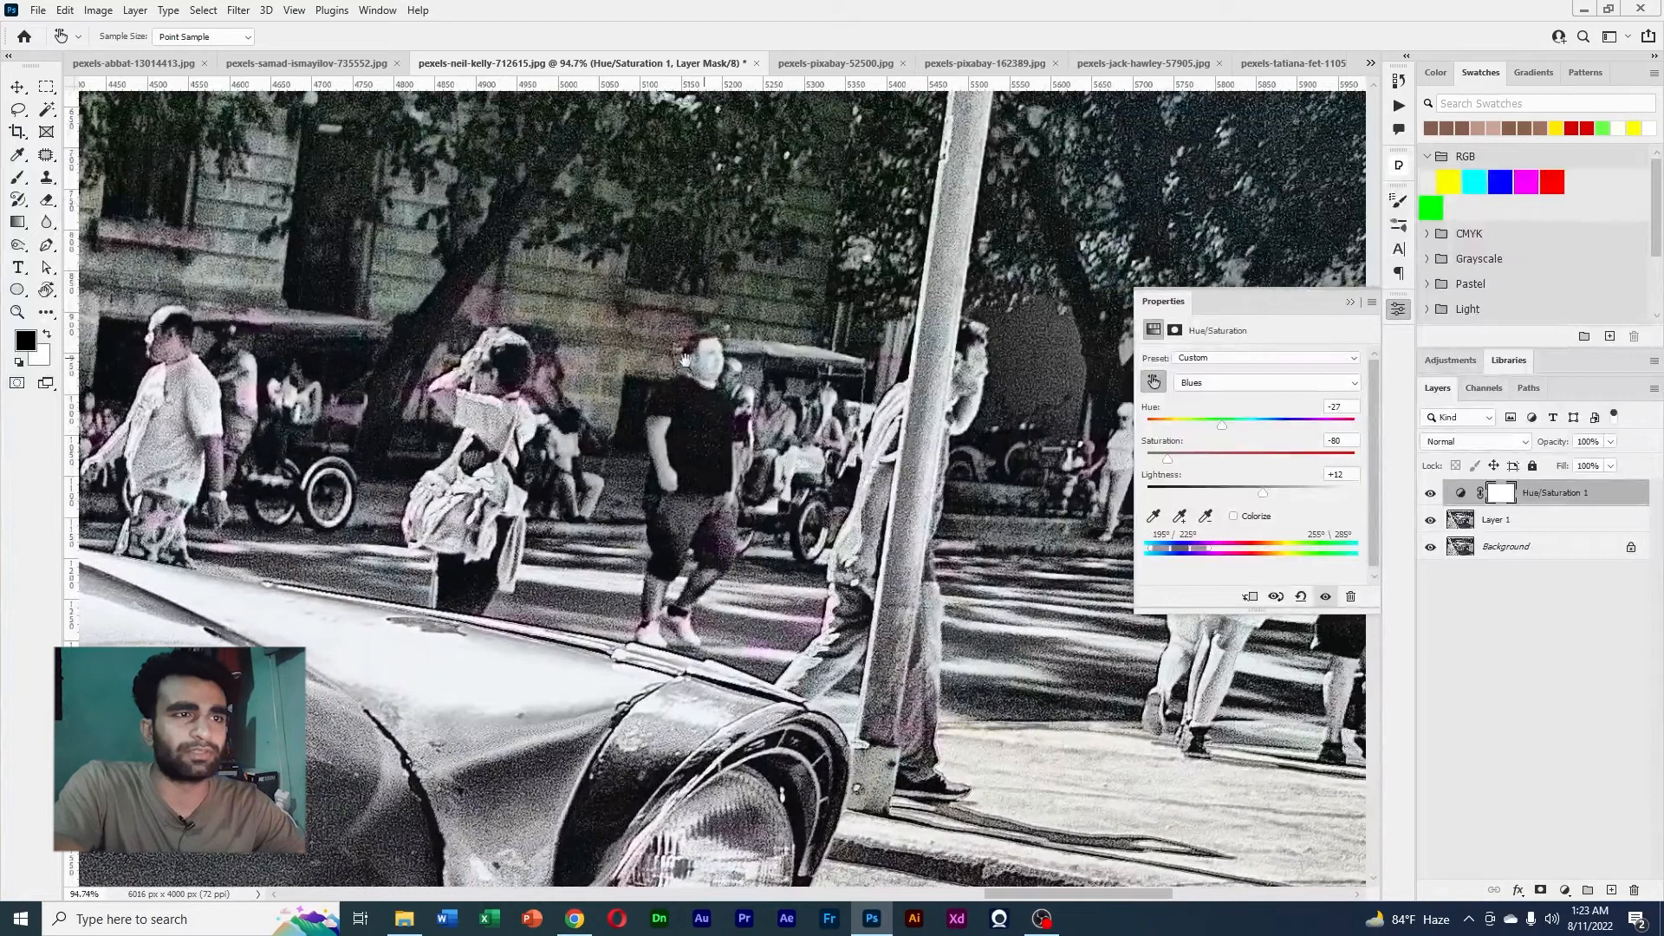
pyautogui.scroll(-5, 685, 359)
pyautogui.scroll(8, 710, 411)
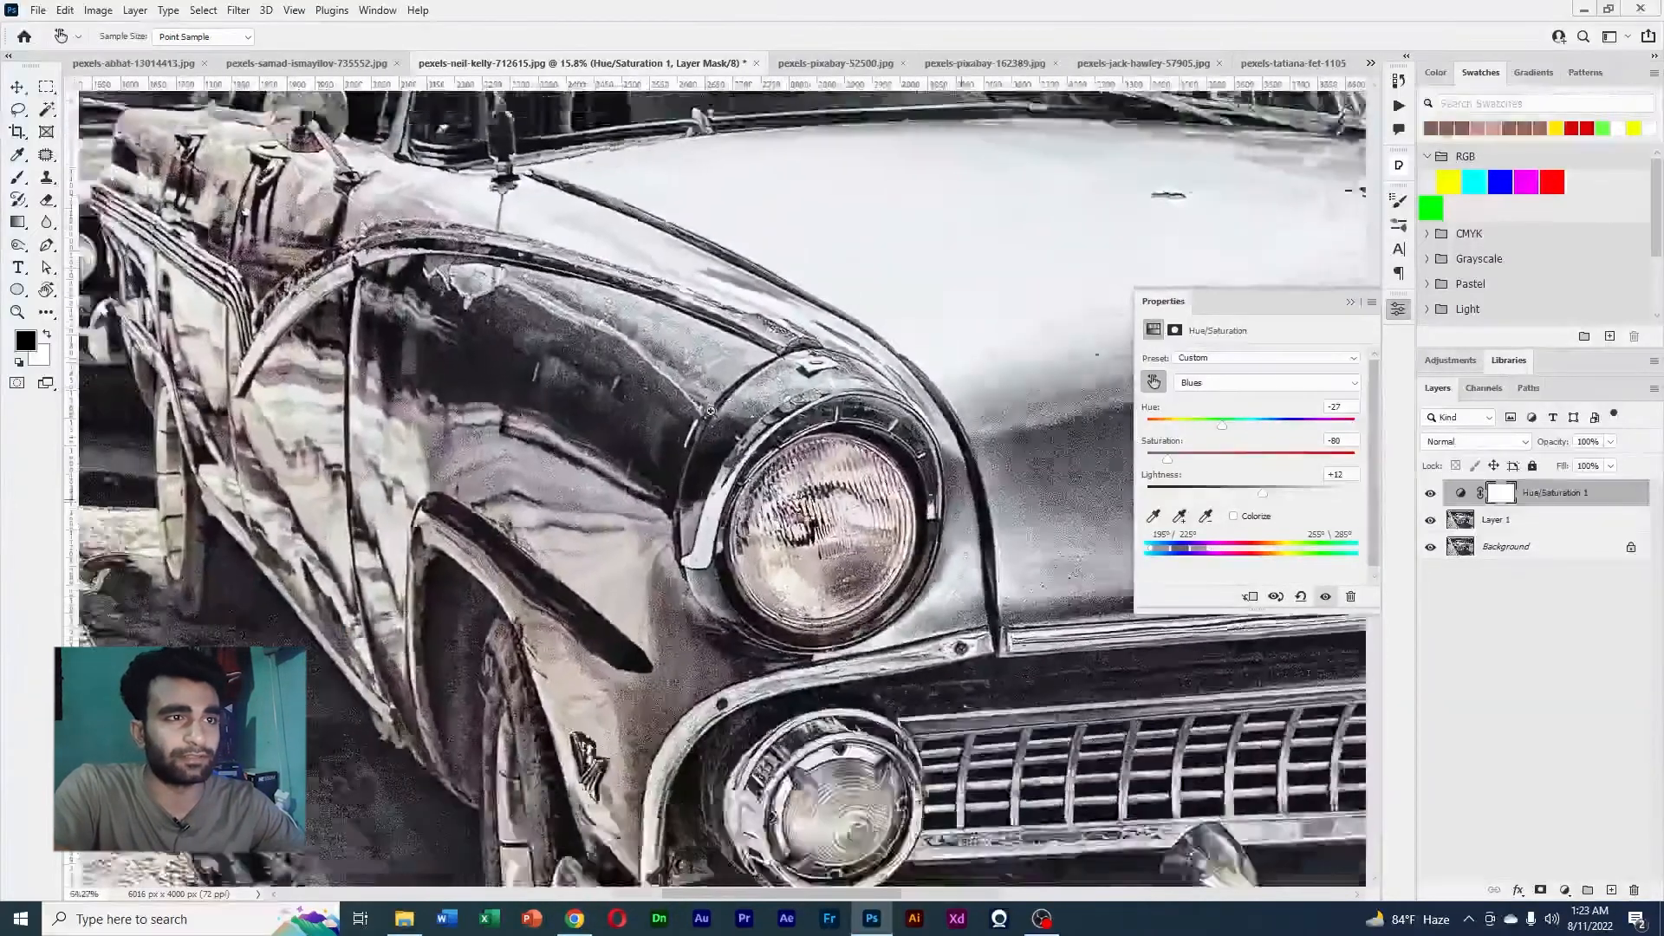
pyautogui.scroll(-5, 710, 411)
pyautogui.moveTo(974, 395); pyautogui.dragTo(830, 452)
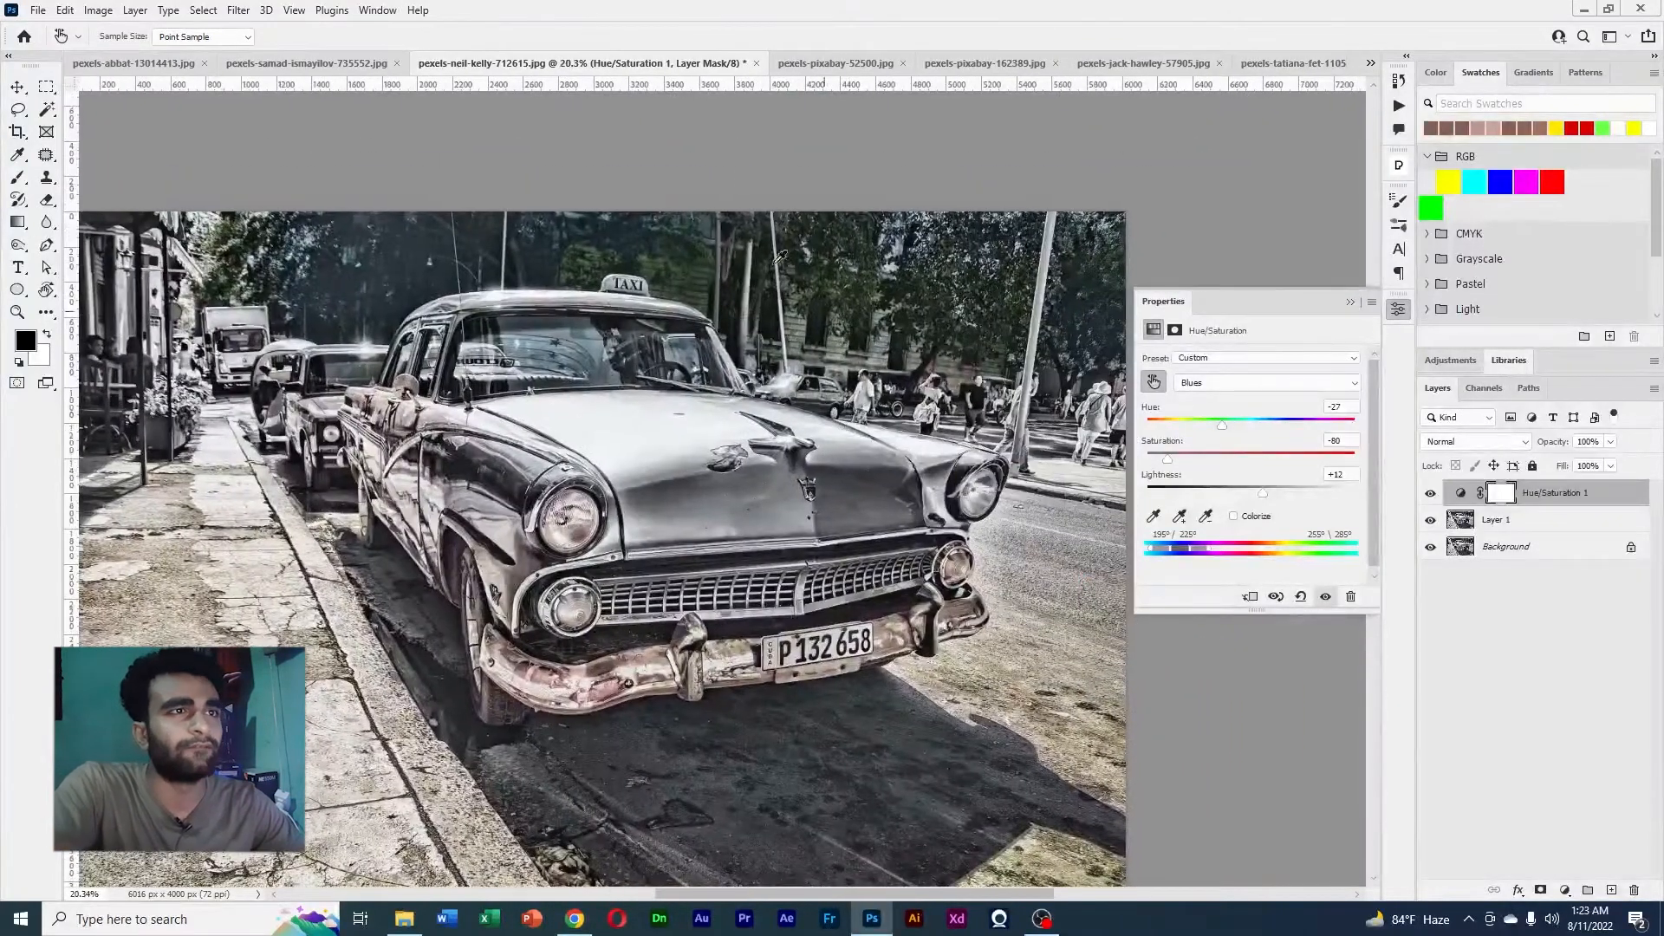
# Switch to the running horses photo pexels-pixabay-52500.jpg, collapse the document properties and view the horses closely
pyautogui.click(810, 64)
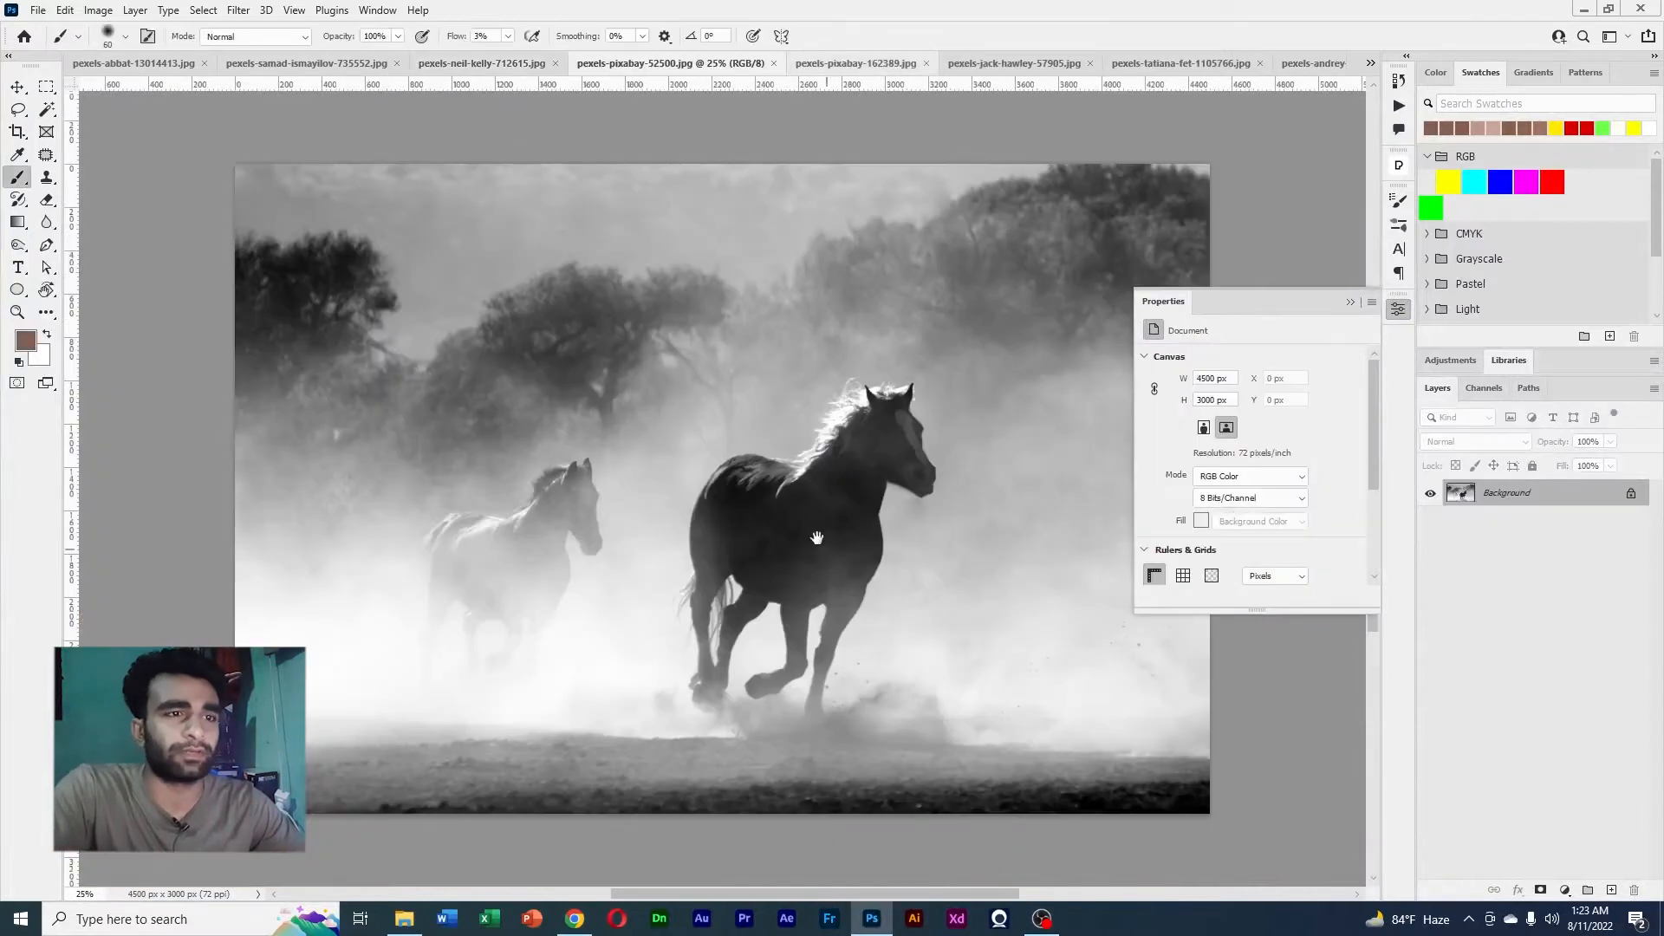
pyautogui.moveTo(816, 539); pyautogui.dragTo(790, 428)
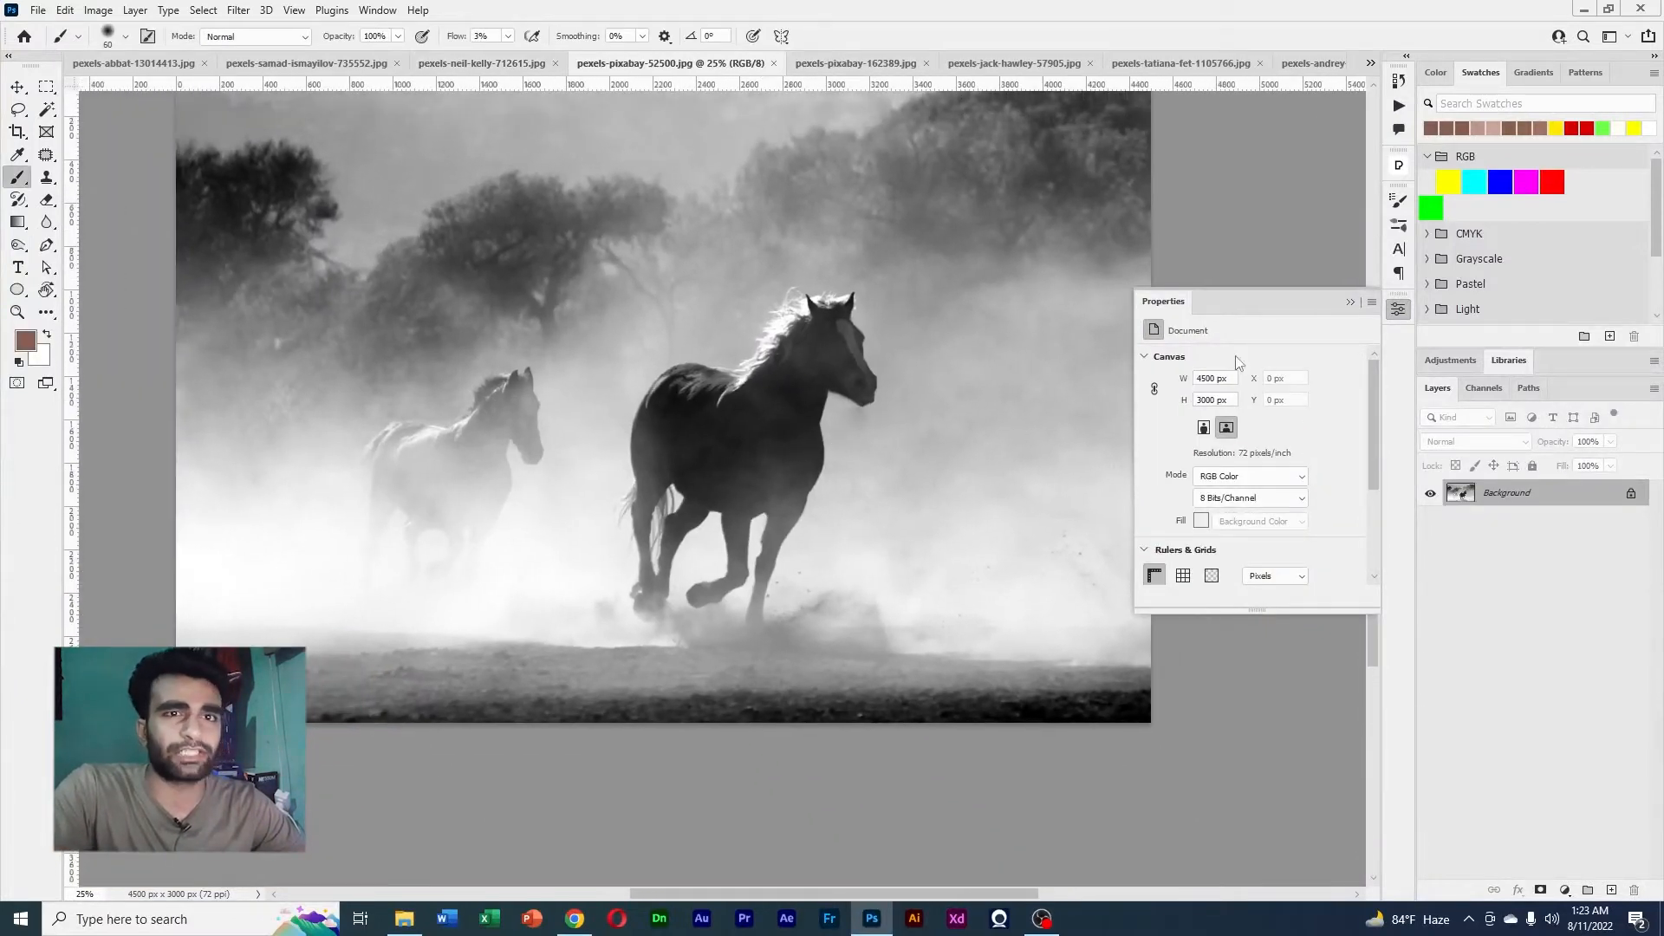
pyautogui.click(1349, 302)
pyautogui.scroll(3, 726, 441)
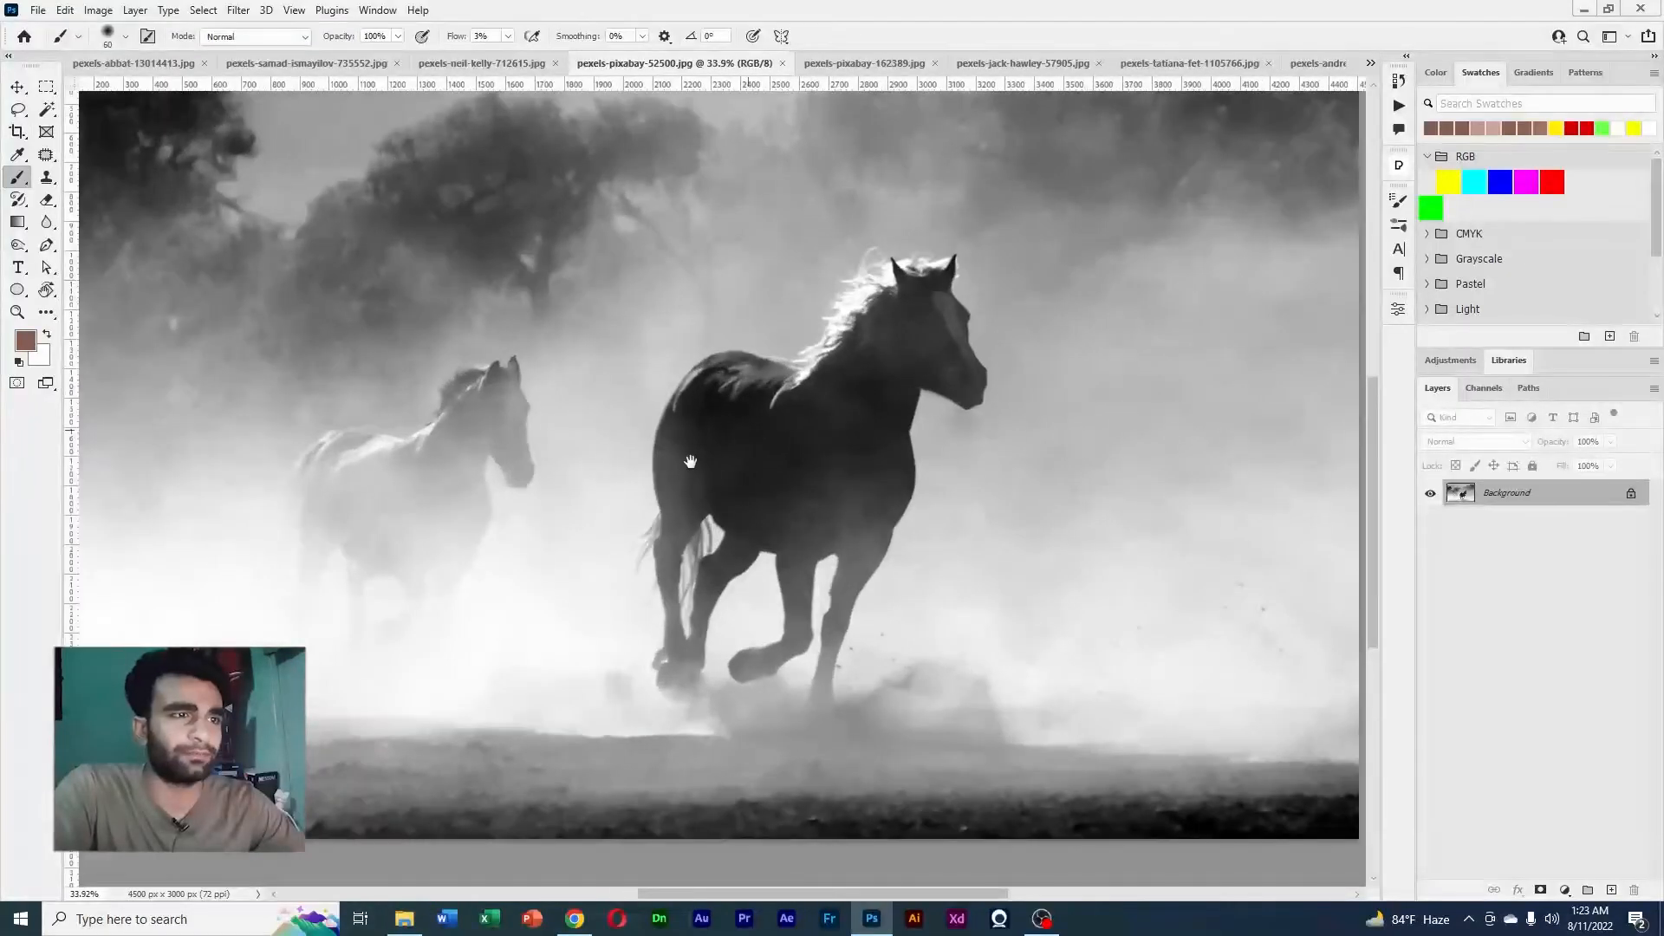
pyautogui.moveTo(690, 462); pyautogui.dragTo(757, 426)
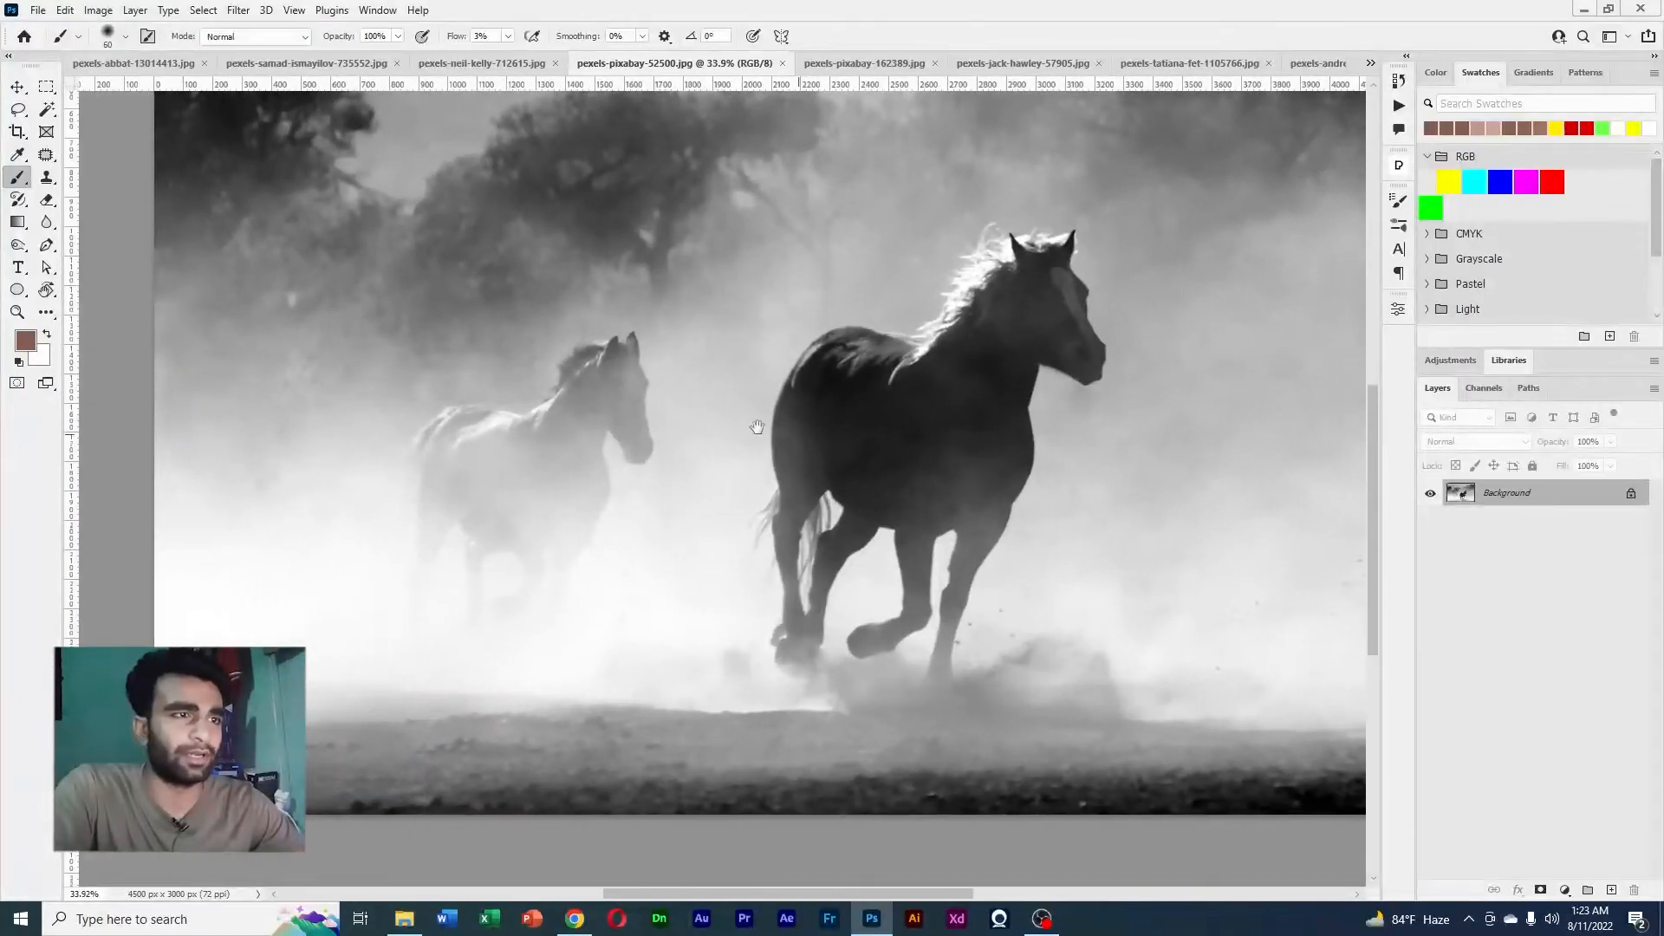
# Turn on the Colorize neural filter for the running horses photo
pyautogui.scroll(-3, 811, 419)
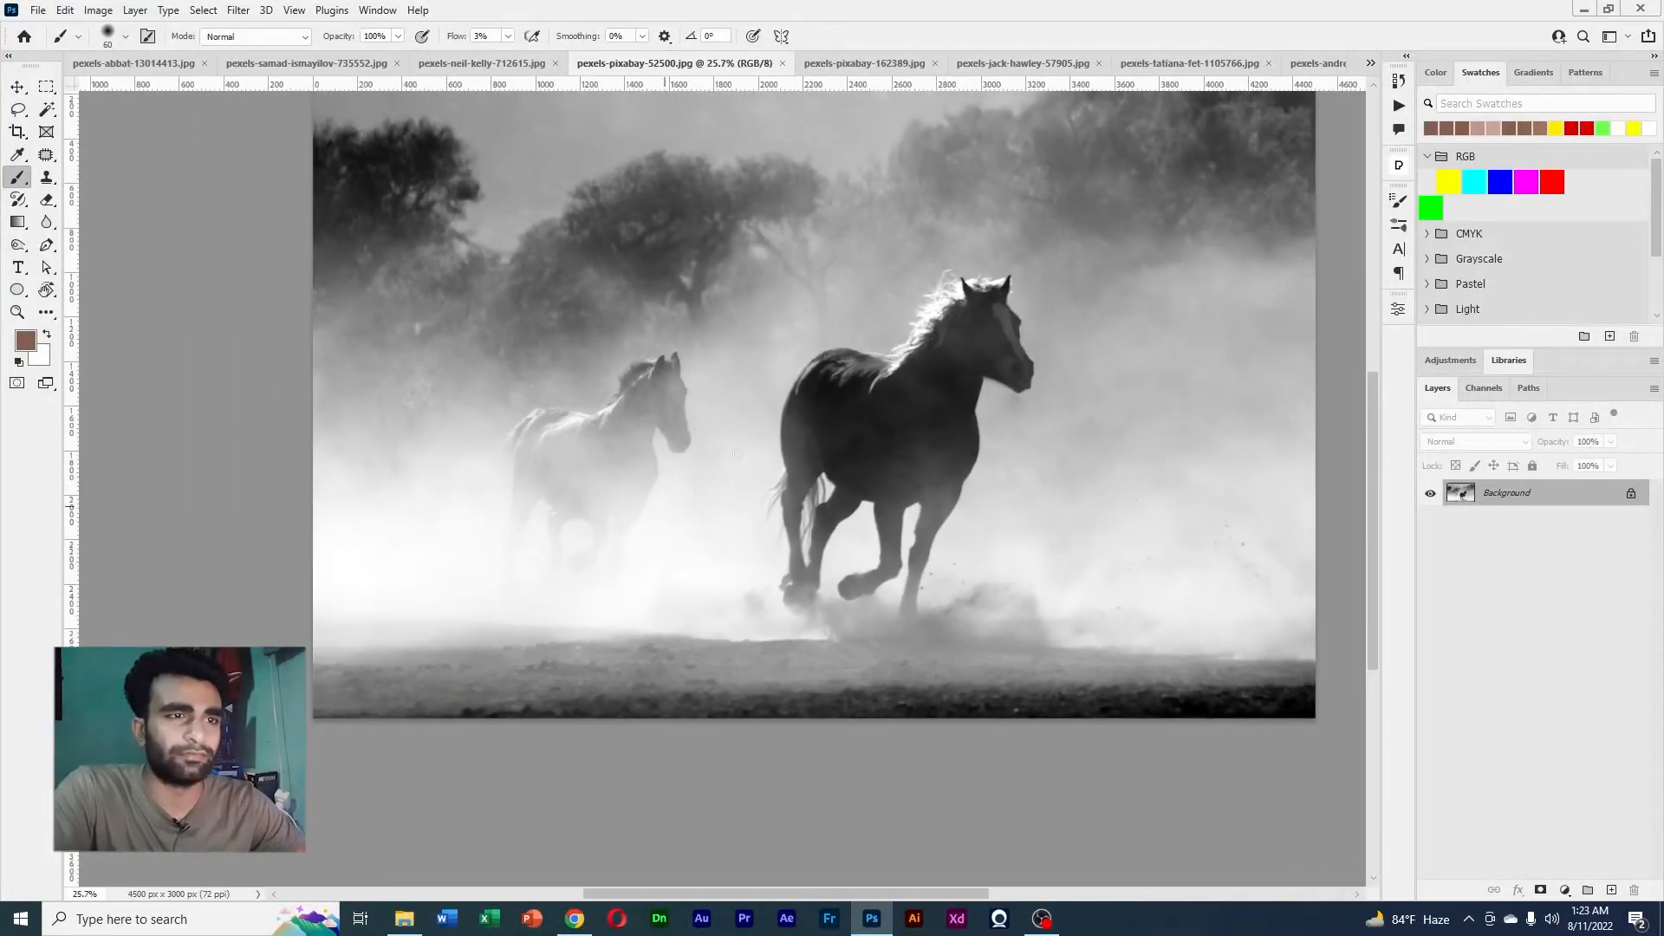
pyautogui.scroll(5, 1025, 493)
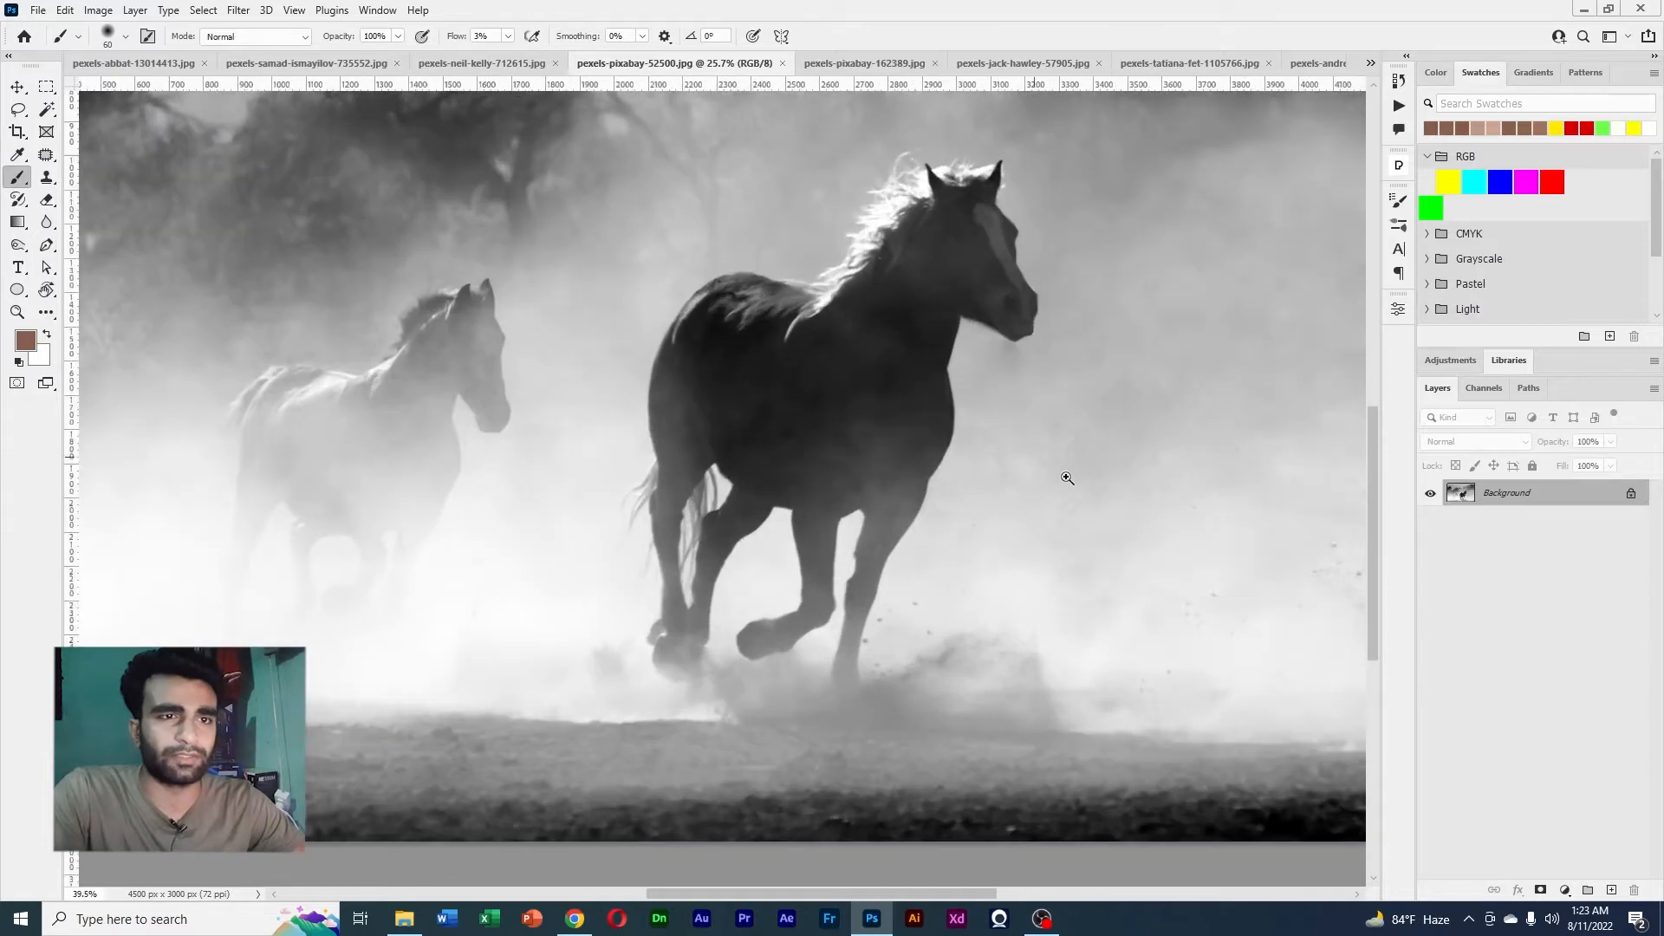
pyautogui.moveTo(1077, 375); pyautogui.dragTo(761, 566)
pyautogui.scroll(-6, 762, 566)
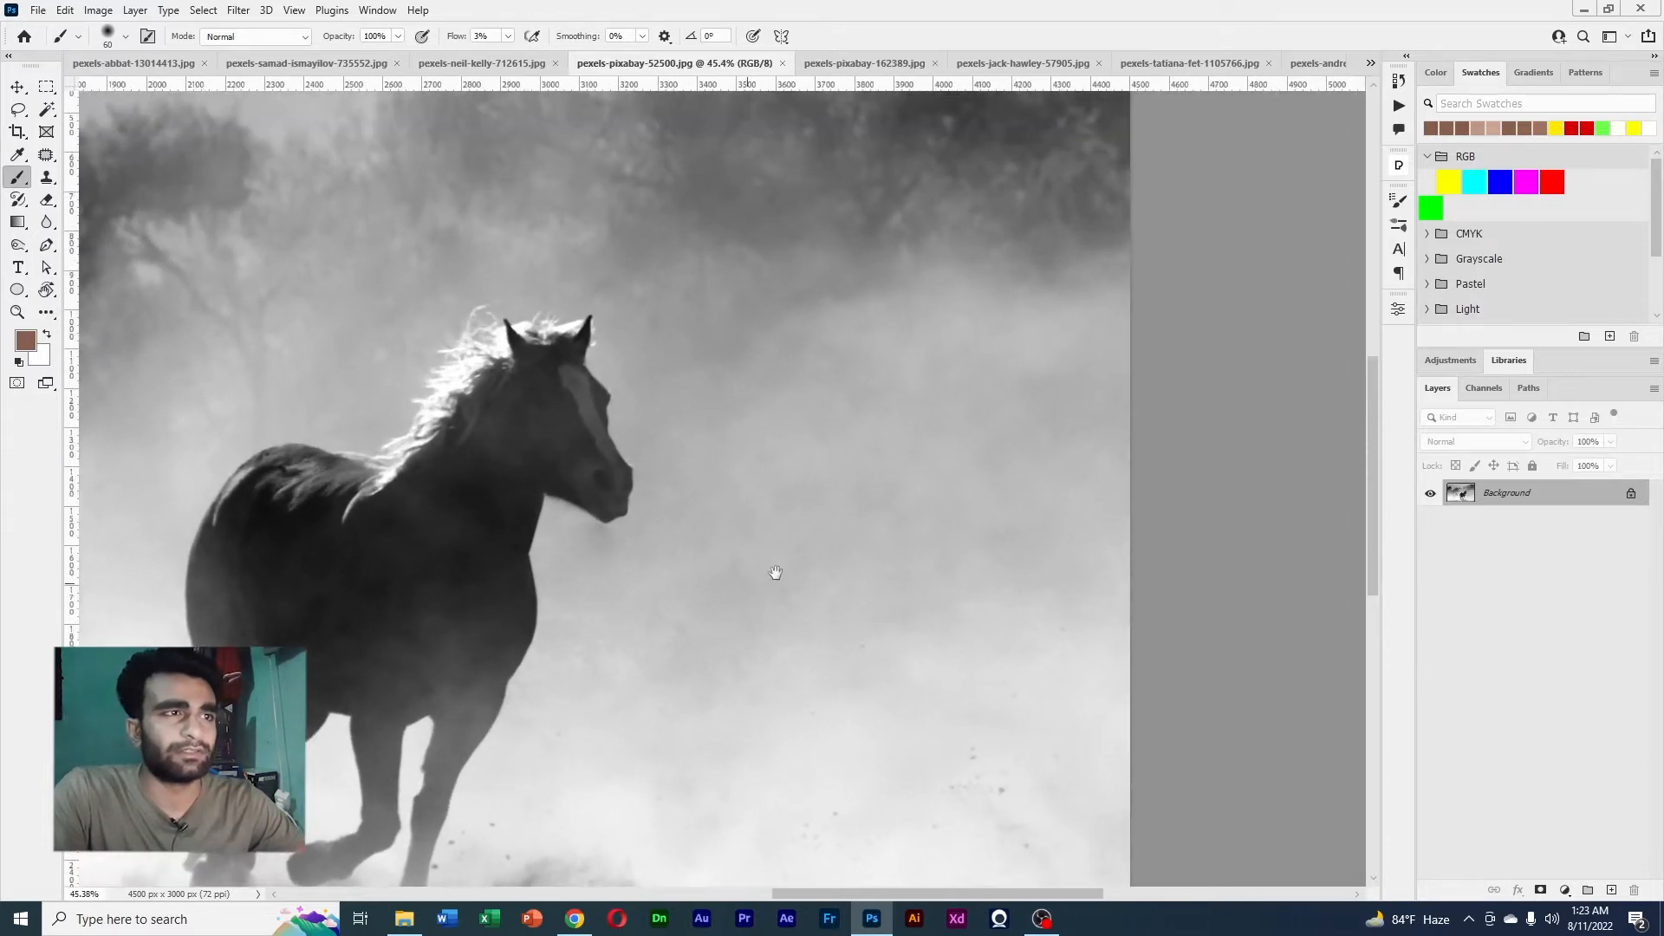
pyautogui.scroll(3, 940, 442)
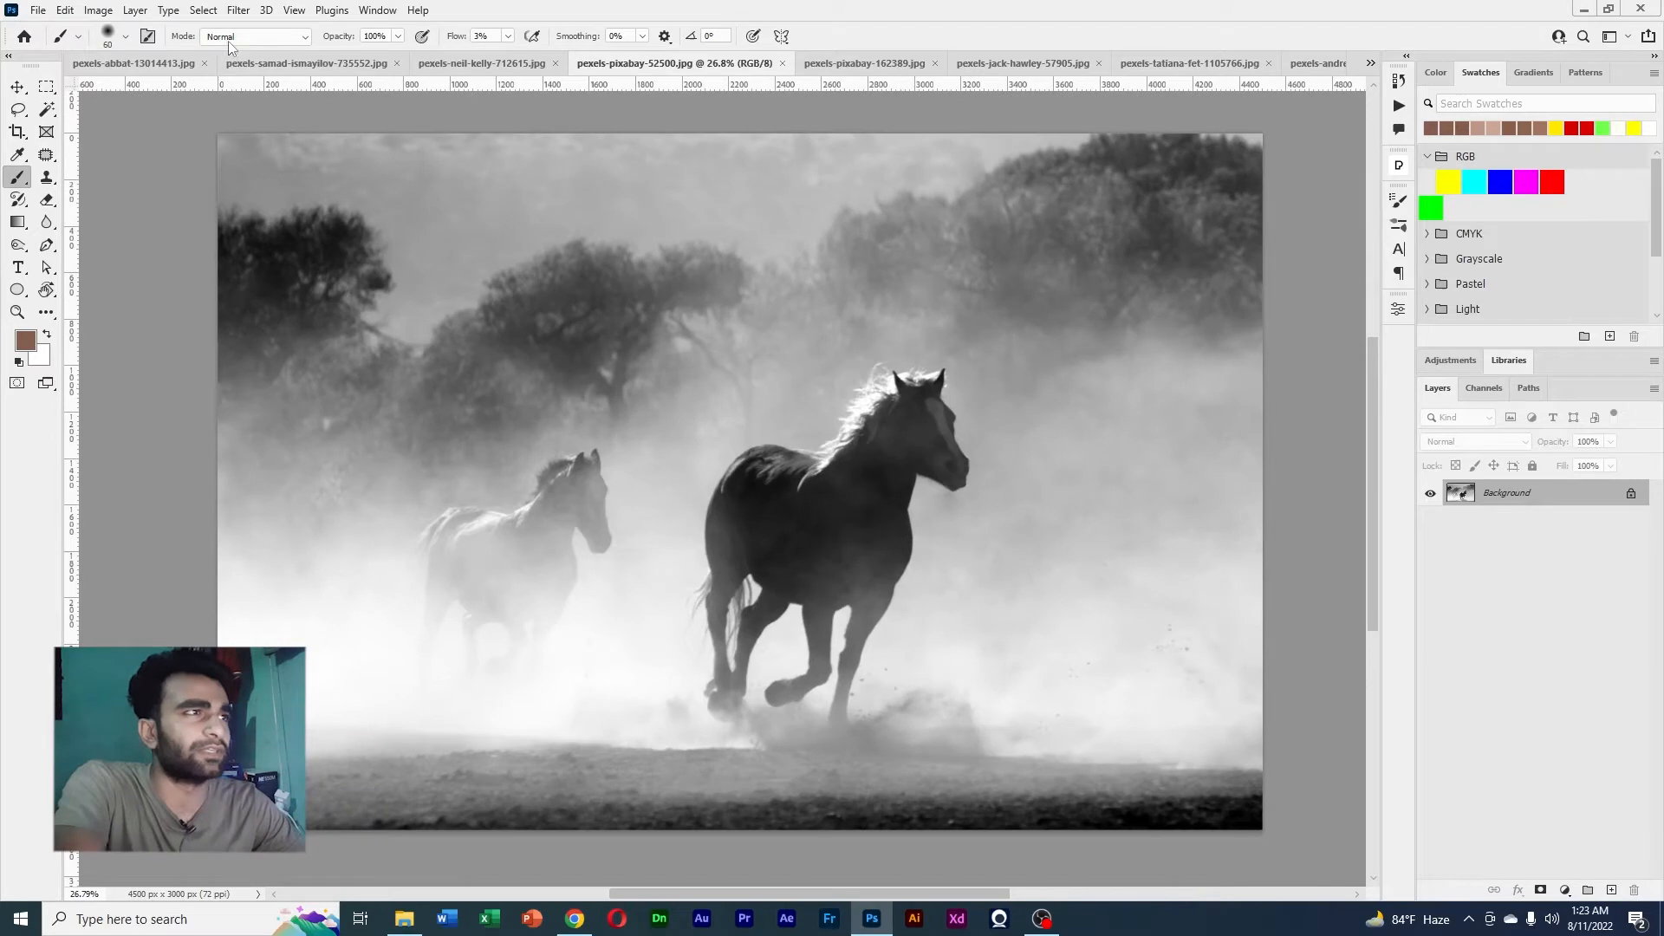
pyautogui.click(238, 10)
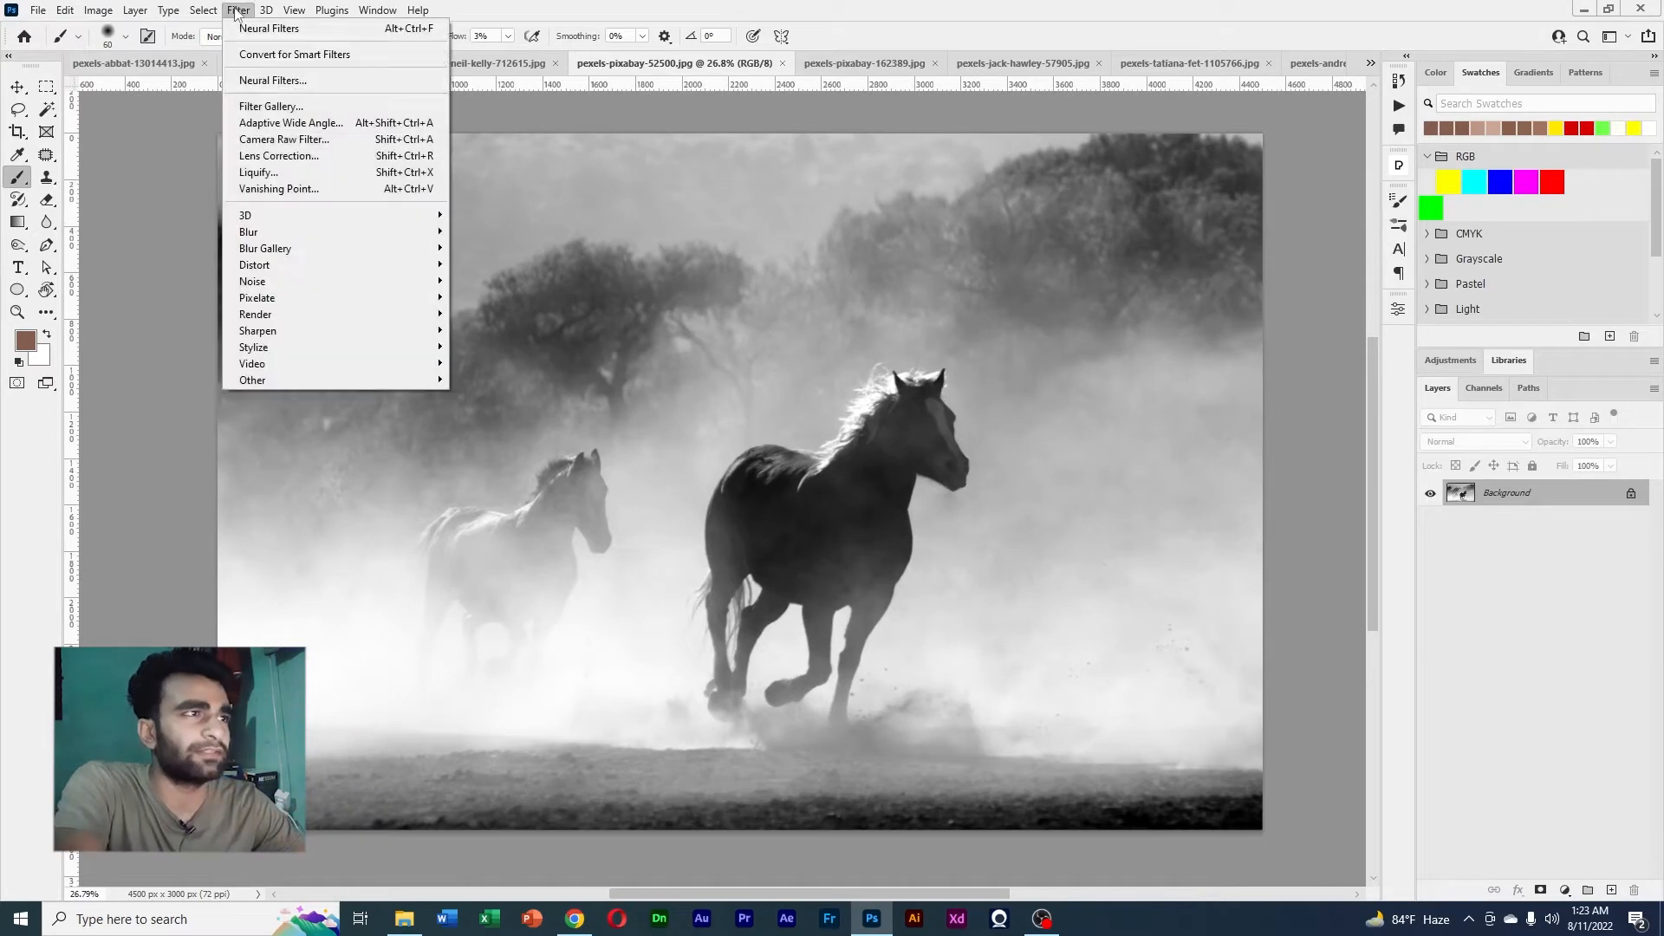
pyautogui.click(272, 81)
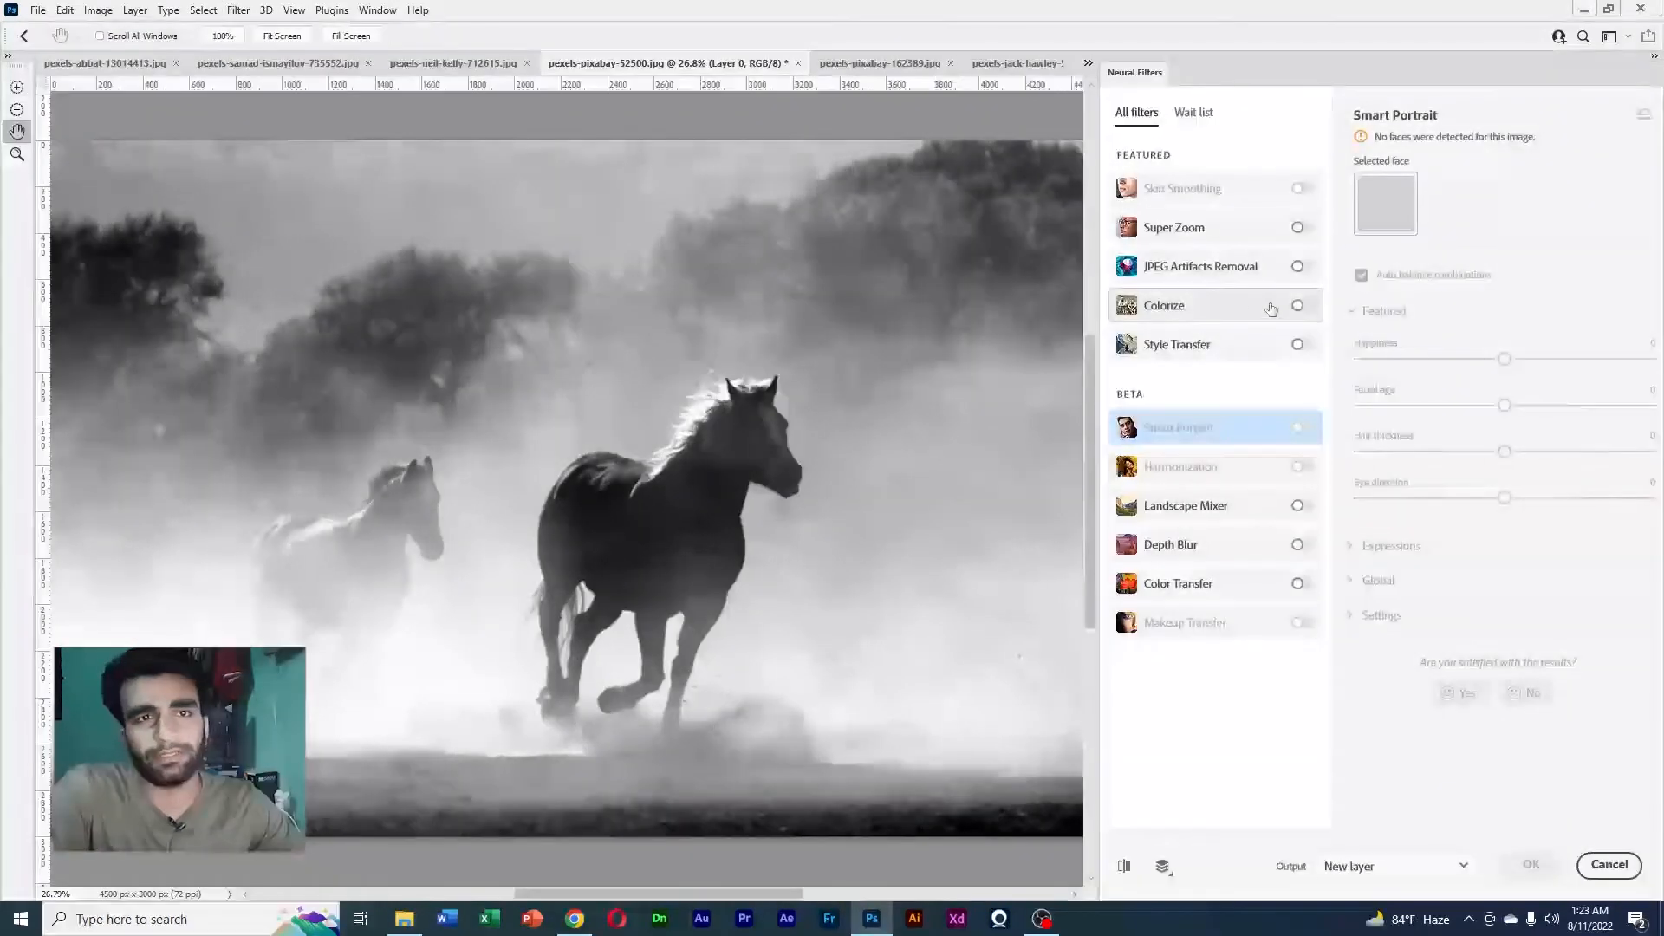
pyautogui.click(1298, 307)
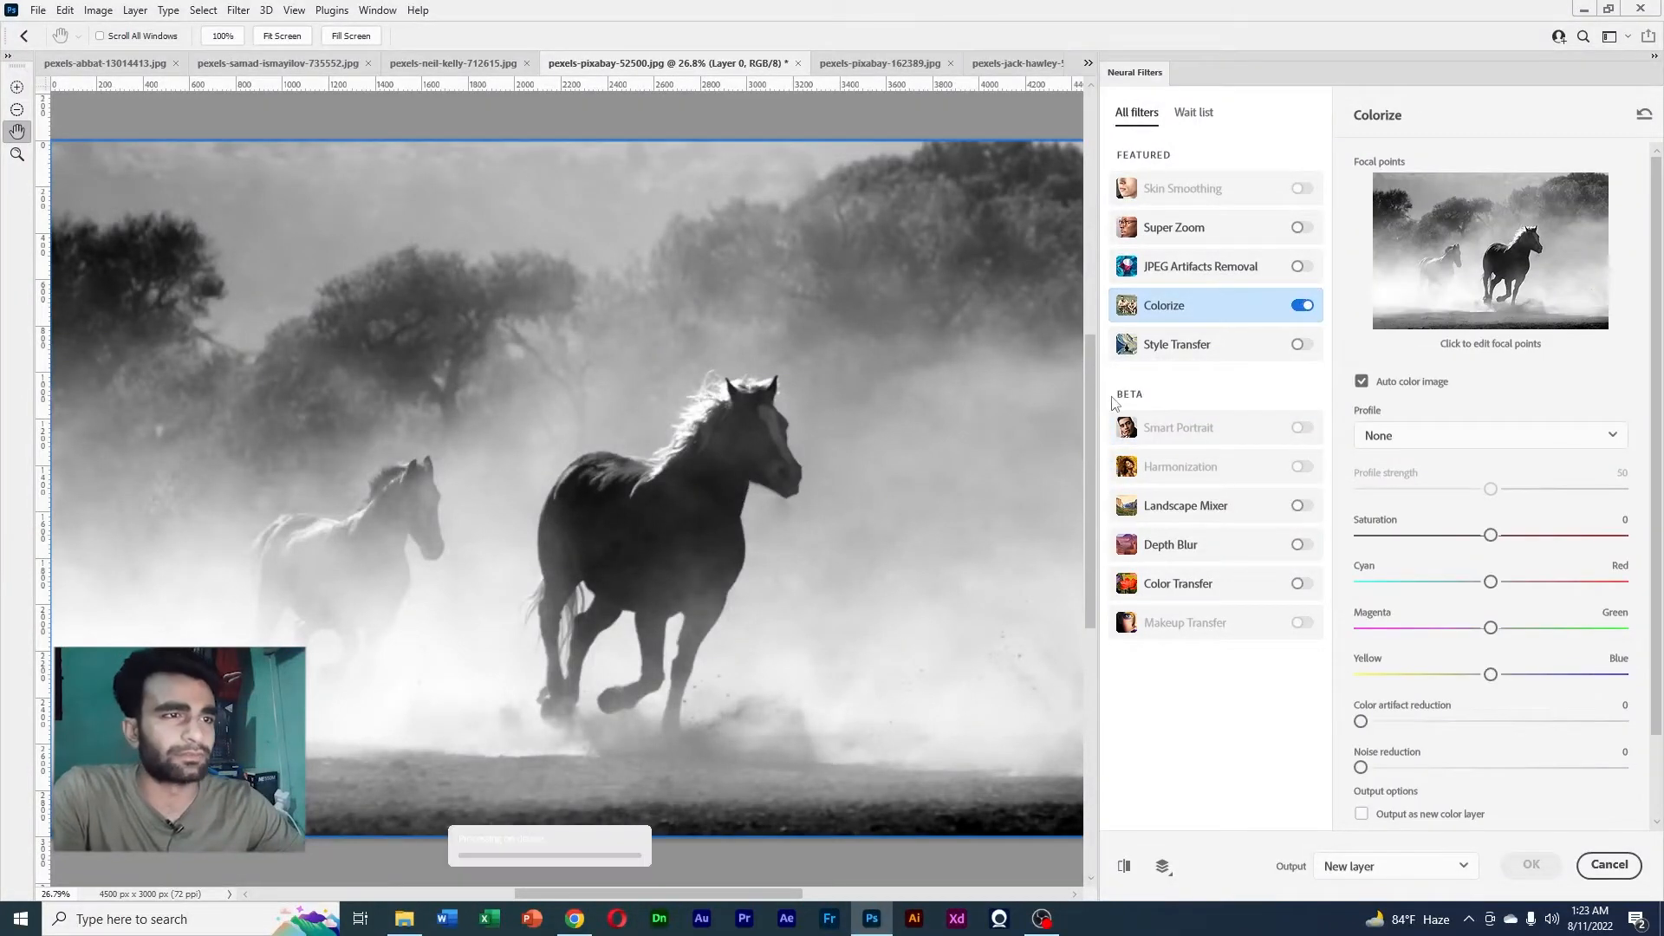
# Examine the colorized horses, trees and ground up close, and apply the Colorize result as a new layer
pyautogui.scroll(-5, 970, 413)
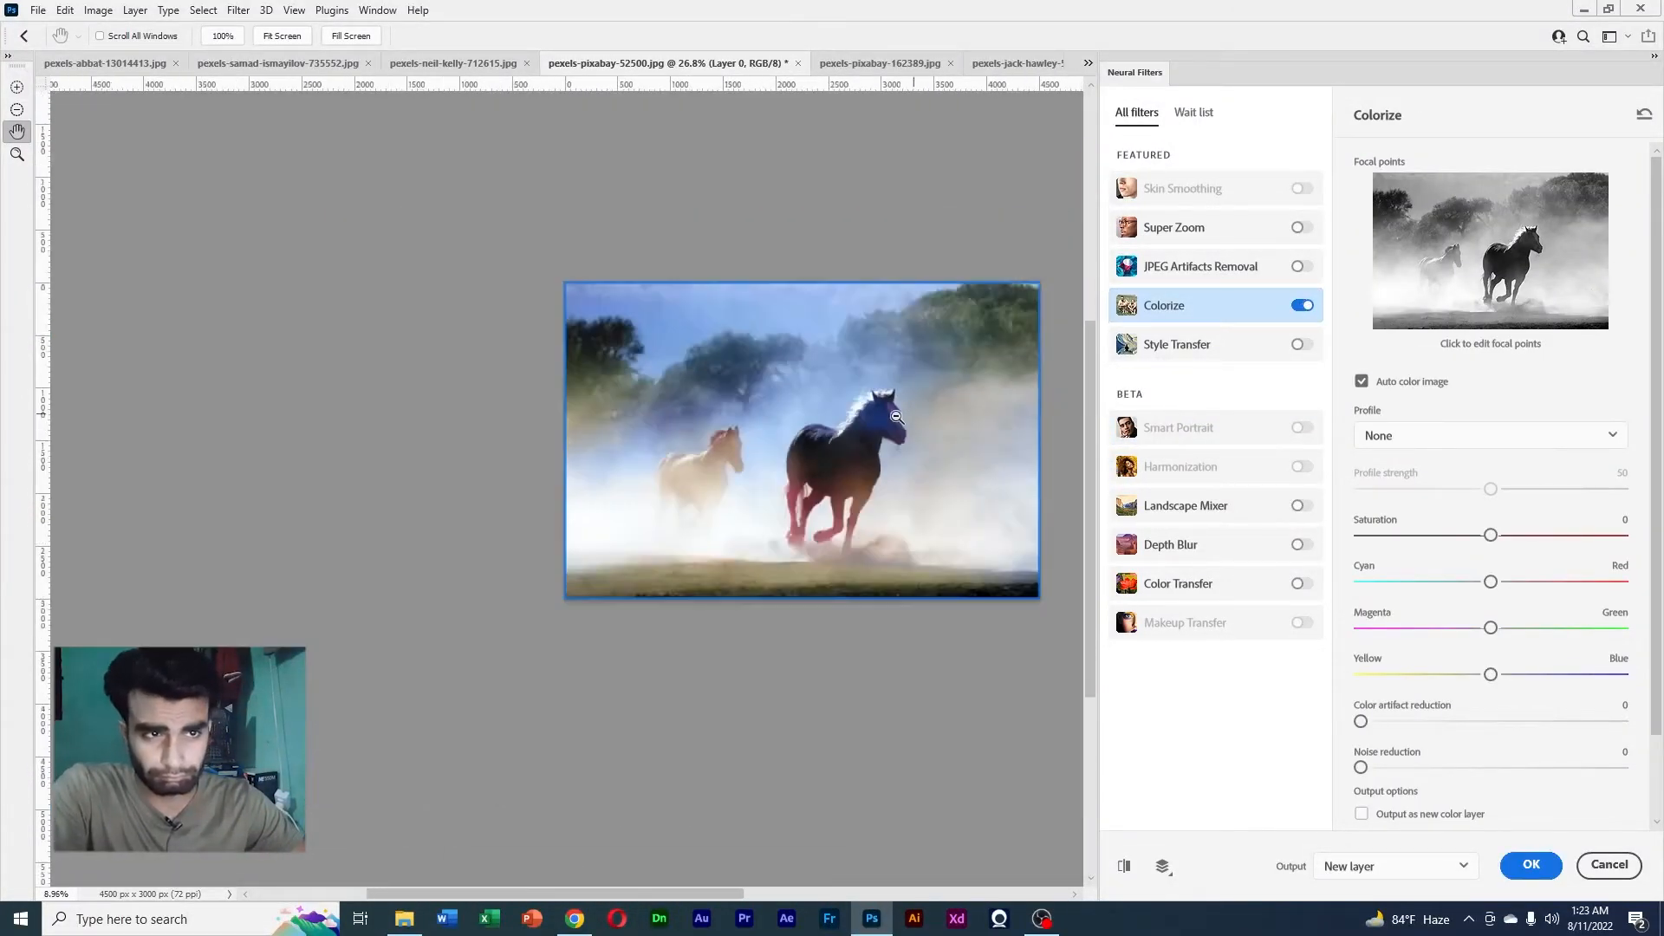
pyautogui.scroll(3, 967, 423)
pyautogui.scroll(2, 965, 428)
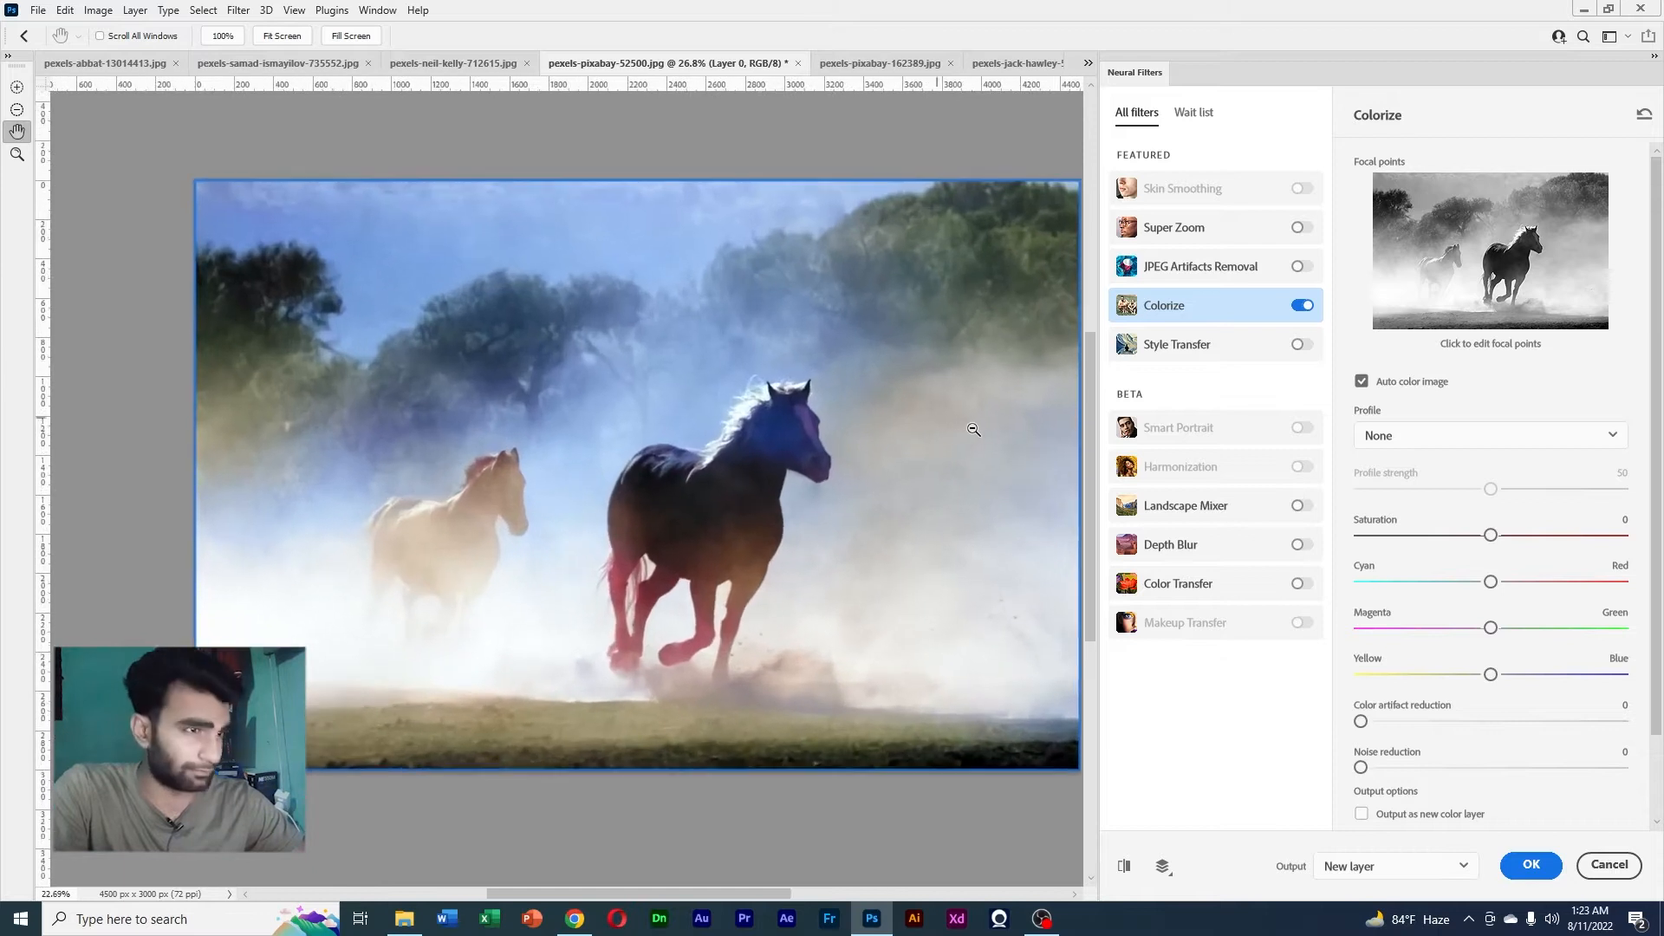
pyautogui.moveTo(988, 436); pyautogui.dragTo(781, 398)
pyautogui.scroll(2, 658, 457)
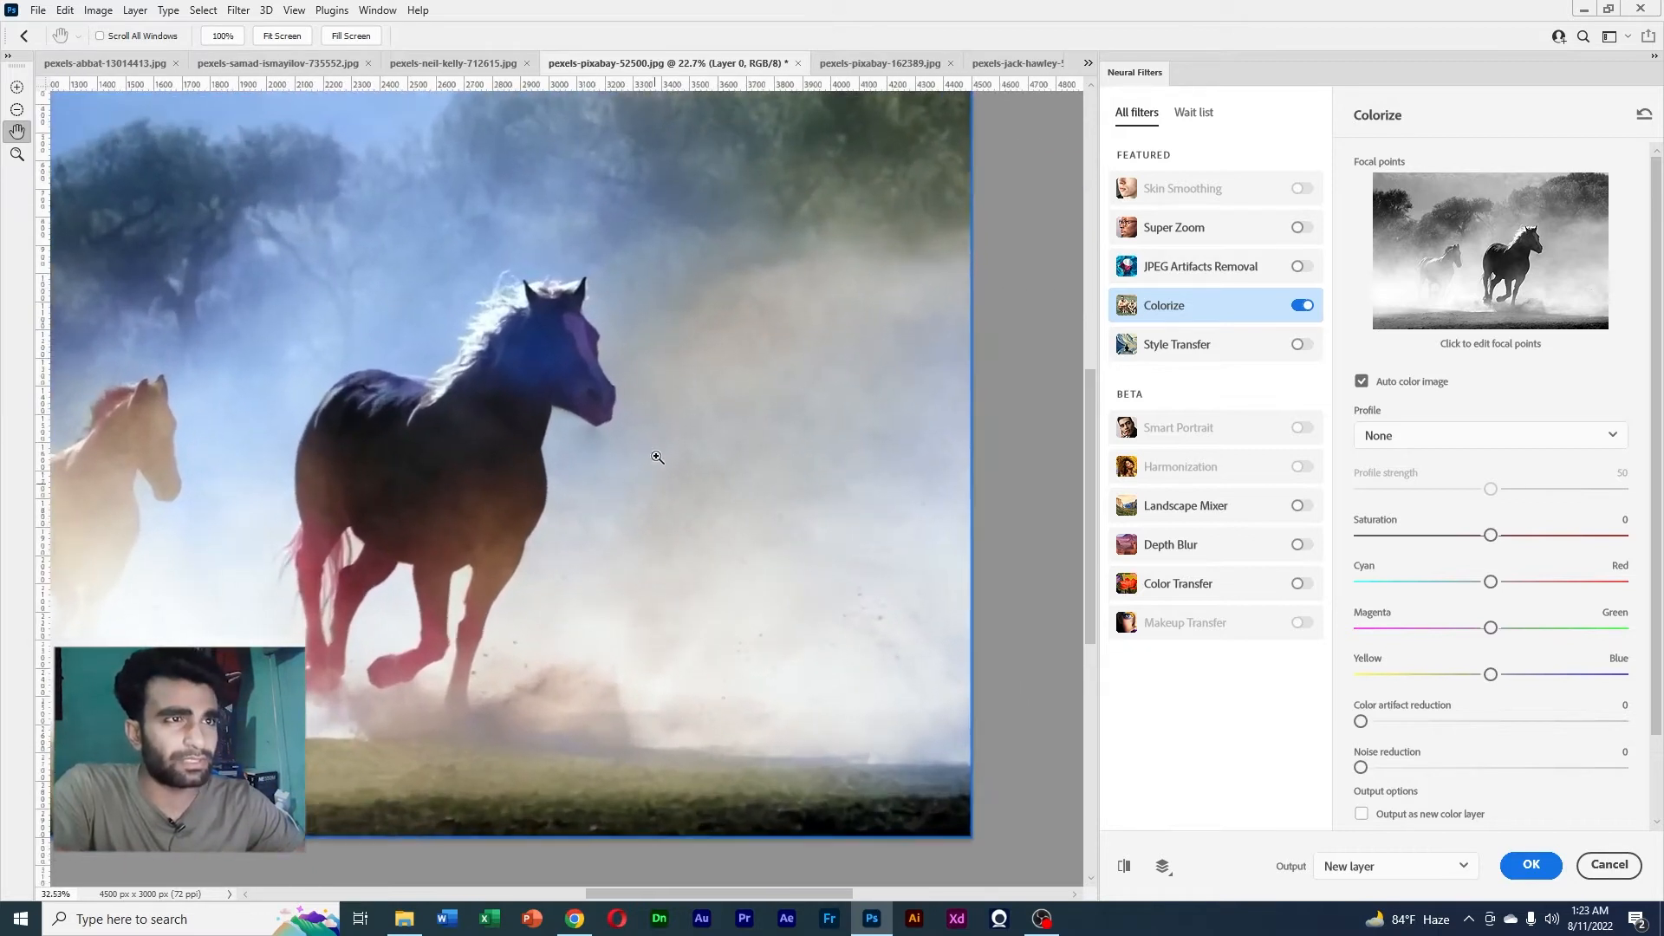
pyautogui.scroll(2, 801, 485)
pyautogui.moveTo(801, 485); pyautogui.dragTo(808, 511)
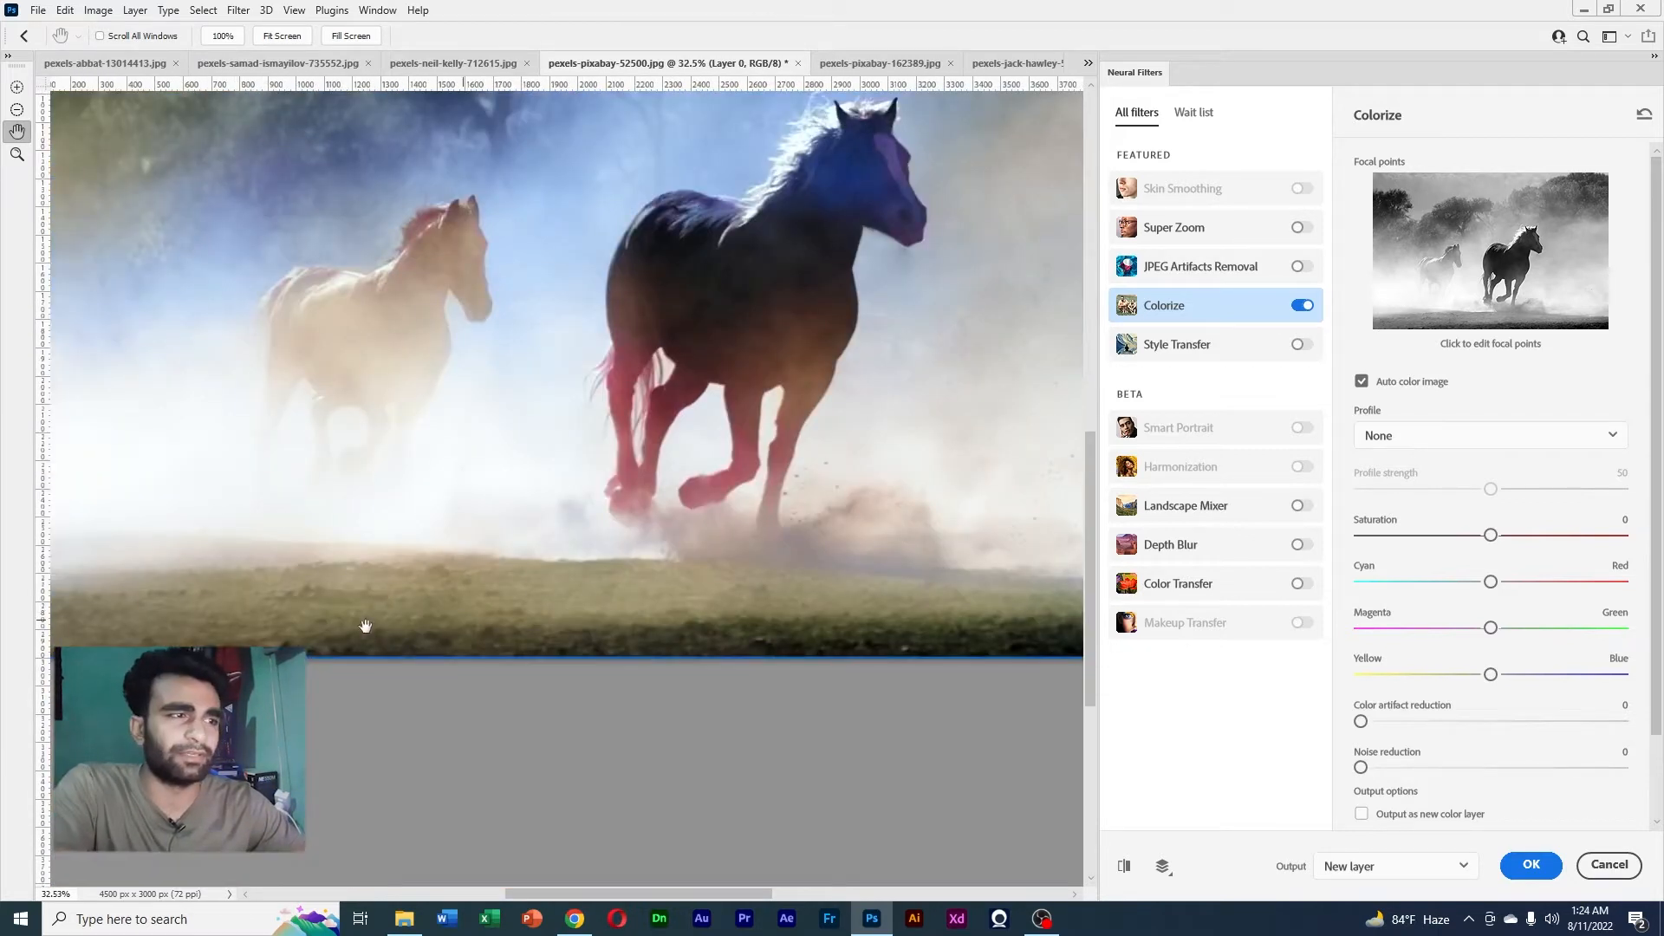
pyautogui.moveTo(888, 258); pyautogui.dragTo(777, 528)
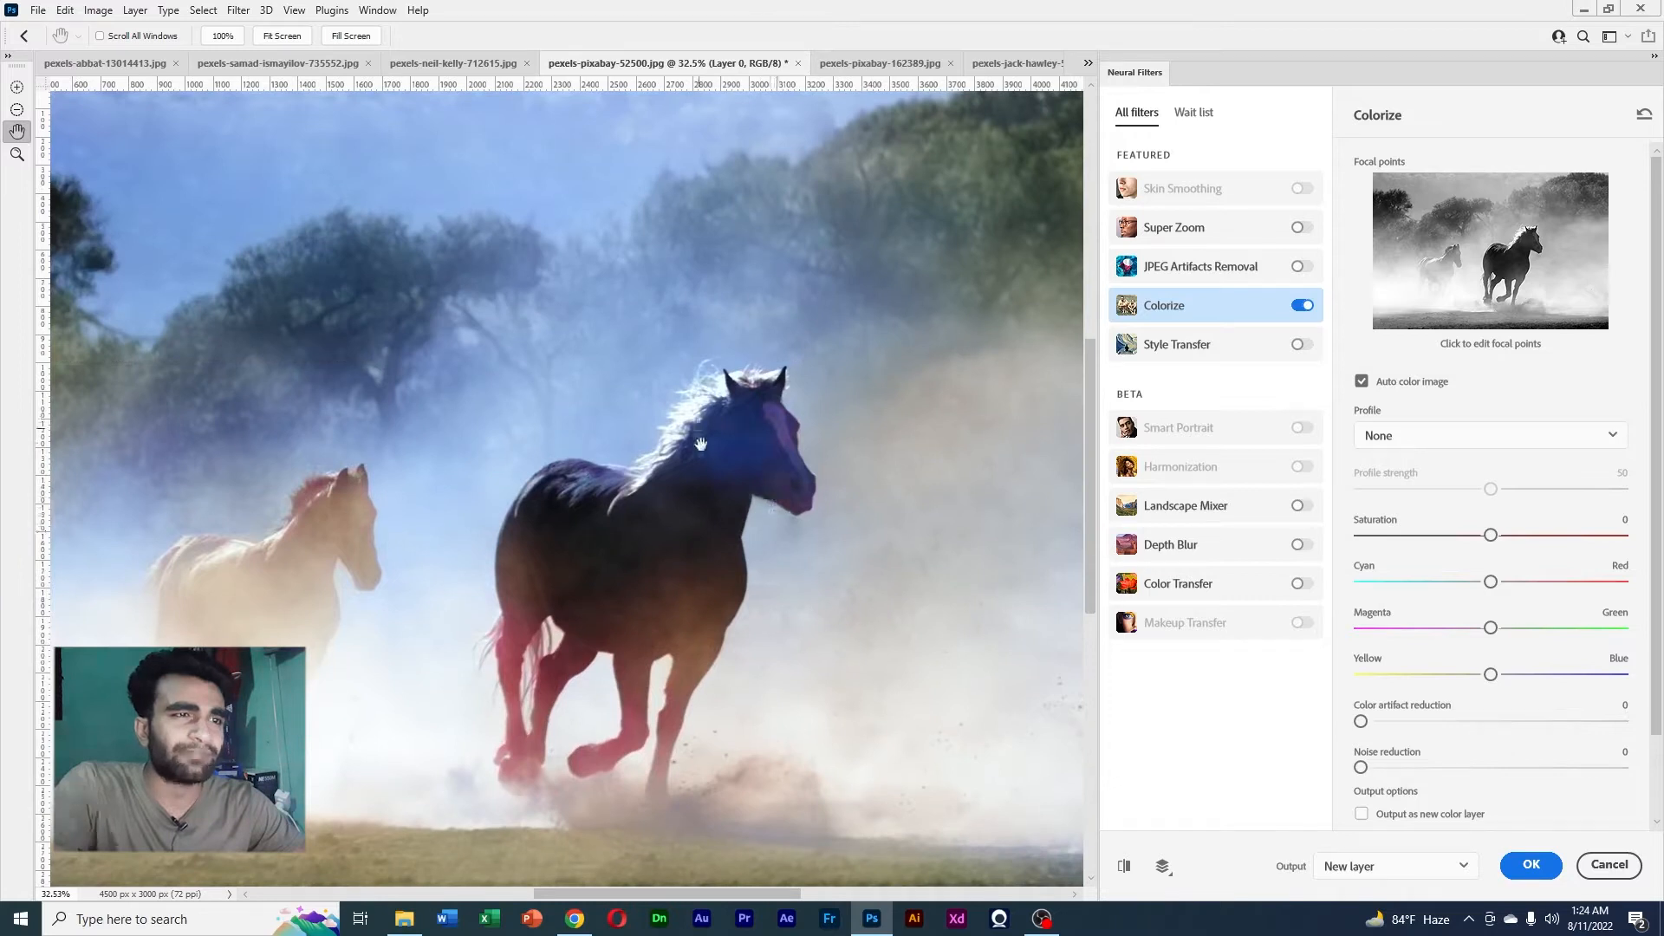
pyautogui.moveTo(743, 445); pyautogui.dragTo(792, 445)
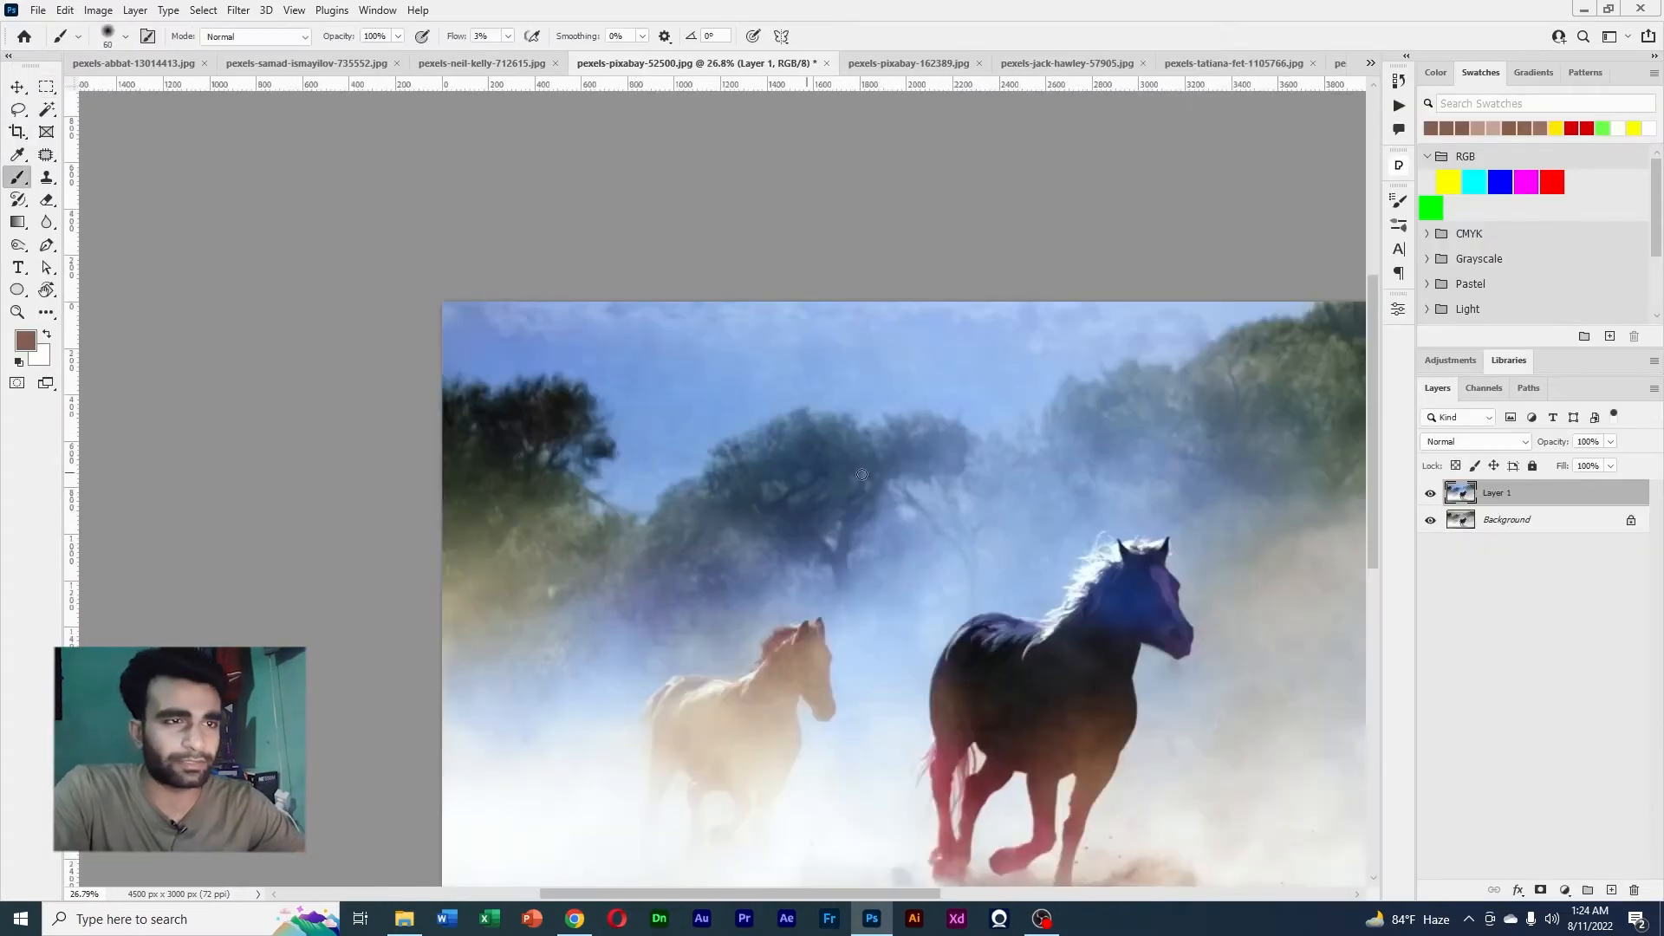
pyautogui.moveTo(1046, 520); pyautogui.dragTo(650, 360)
pyautogui.moveTo(838, 395)
pyautogui.mouseDown()
pyautogui.moveTo(769, 396)
pyautogui.moveTo(826, 395)
pyautogui.mouseUp()
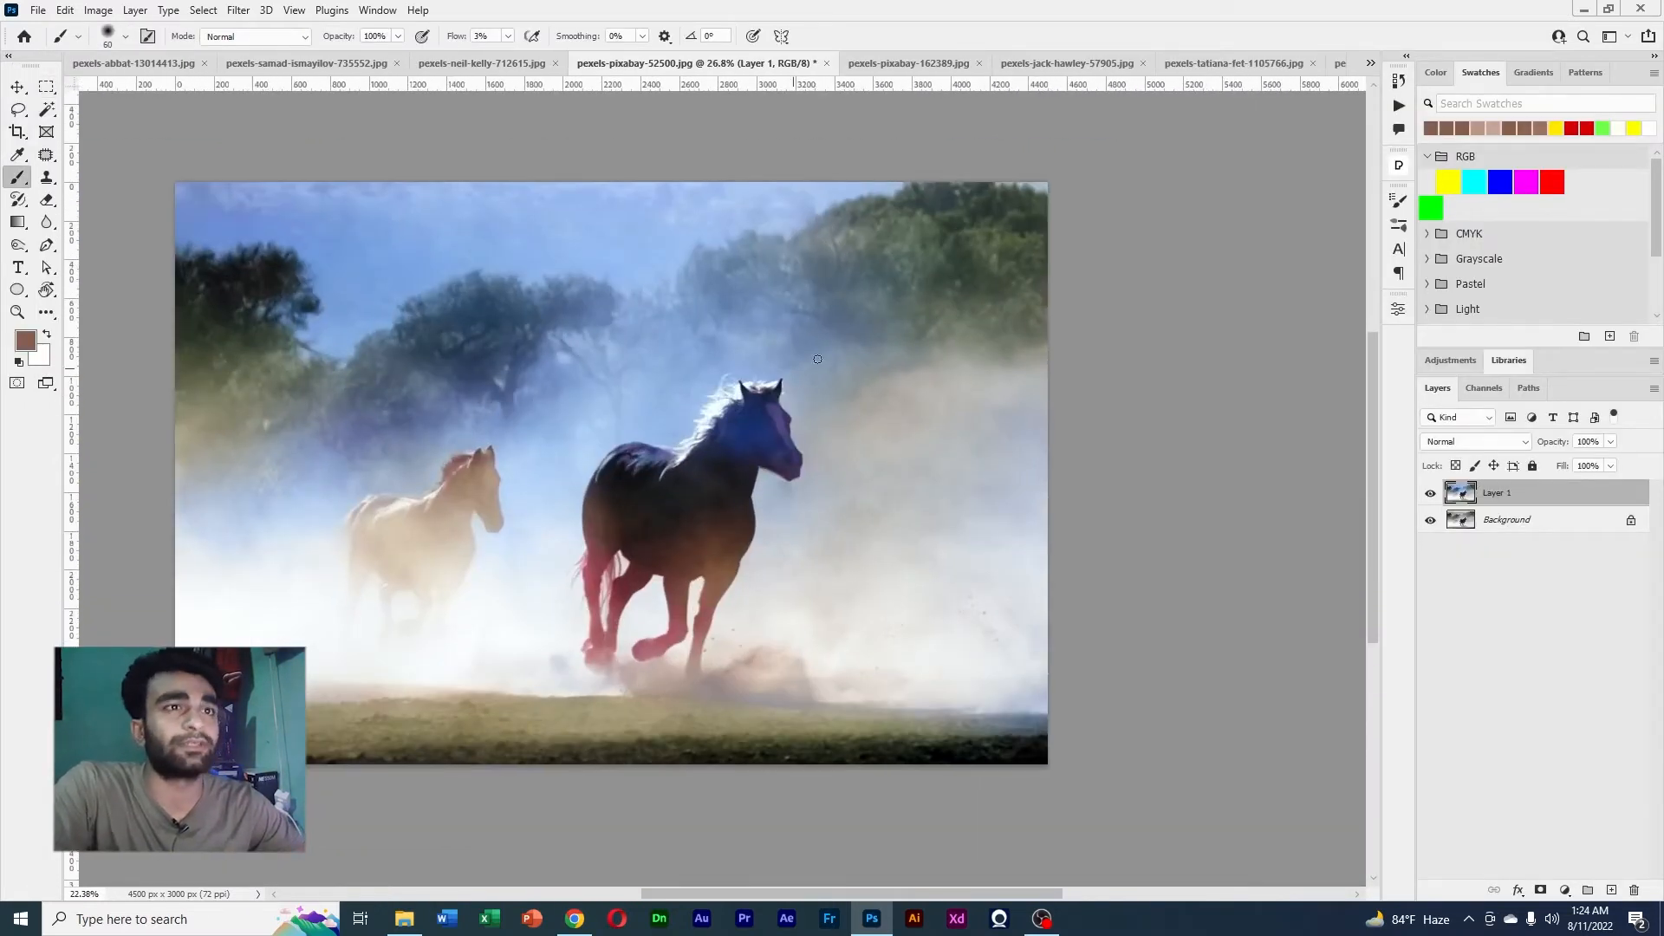
# Switch to the abandoned building photo pexels-pixabay-162389.jpg and turn on the Colorize neural filter for it
pyautogui.click(901, 64)
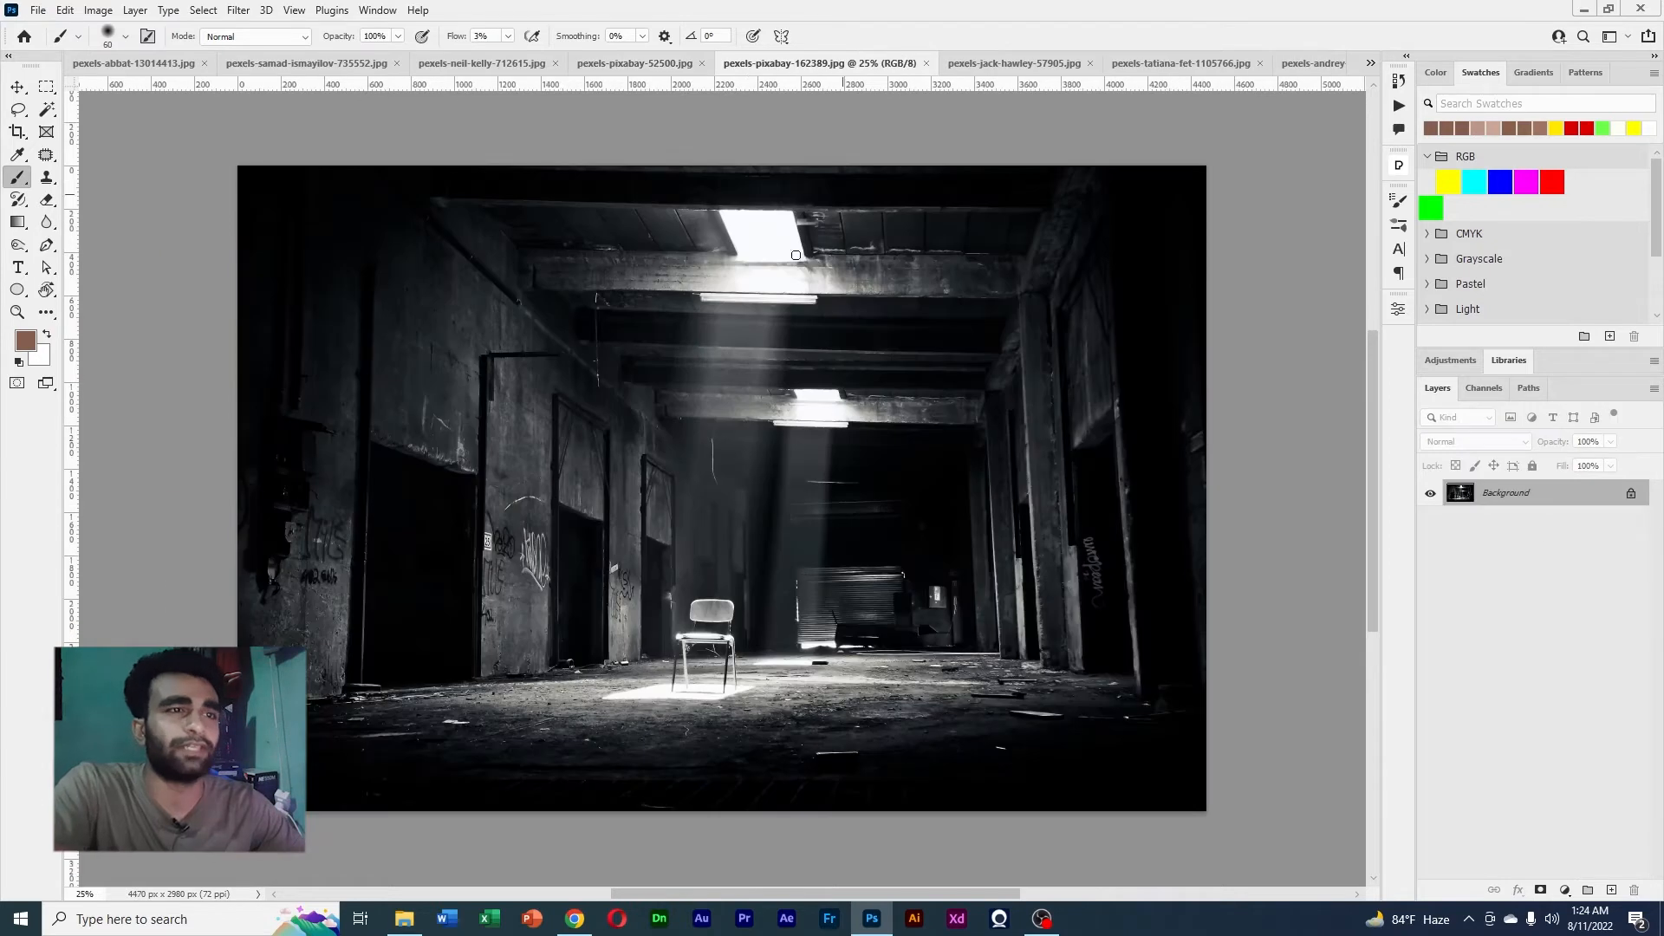
pyautogui.moveTo(785, 470); pyautogui.dragTo(720, 444)
pyautogui.moveTo(719, 444); pyautogui.dragTo(751, 388)
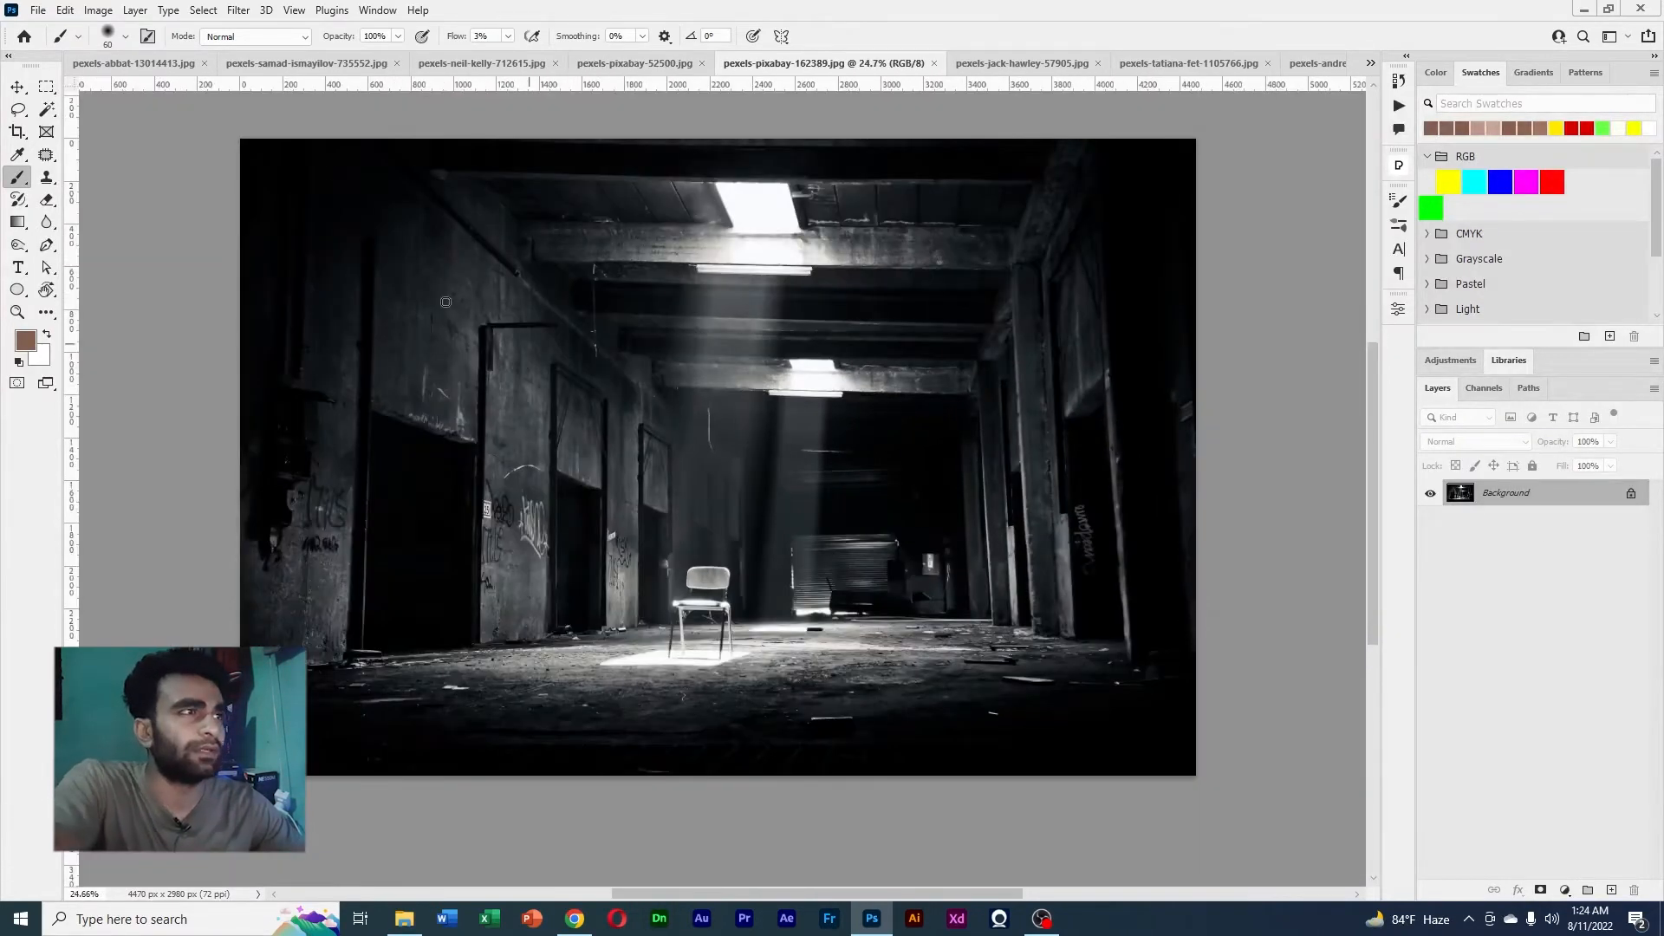
pyautogui.click(231, 9)
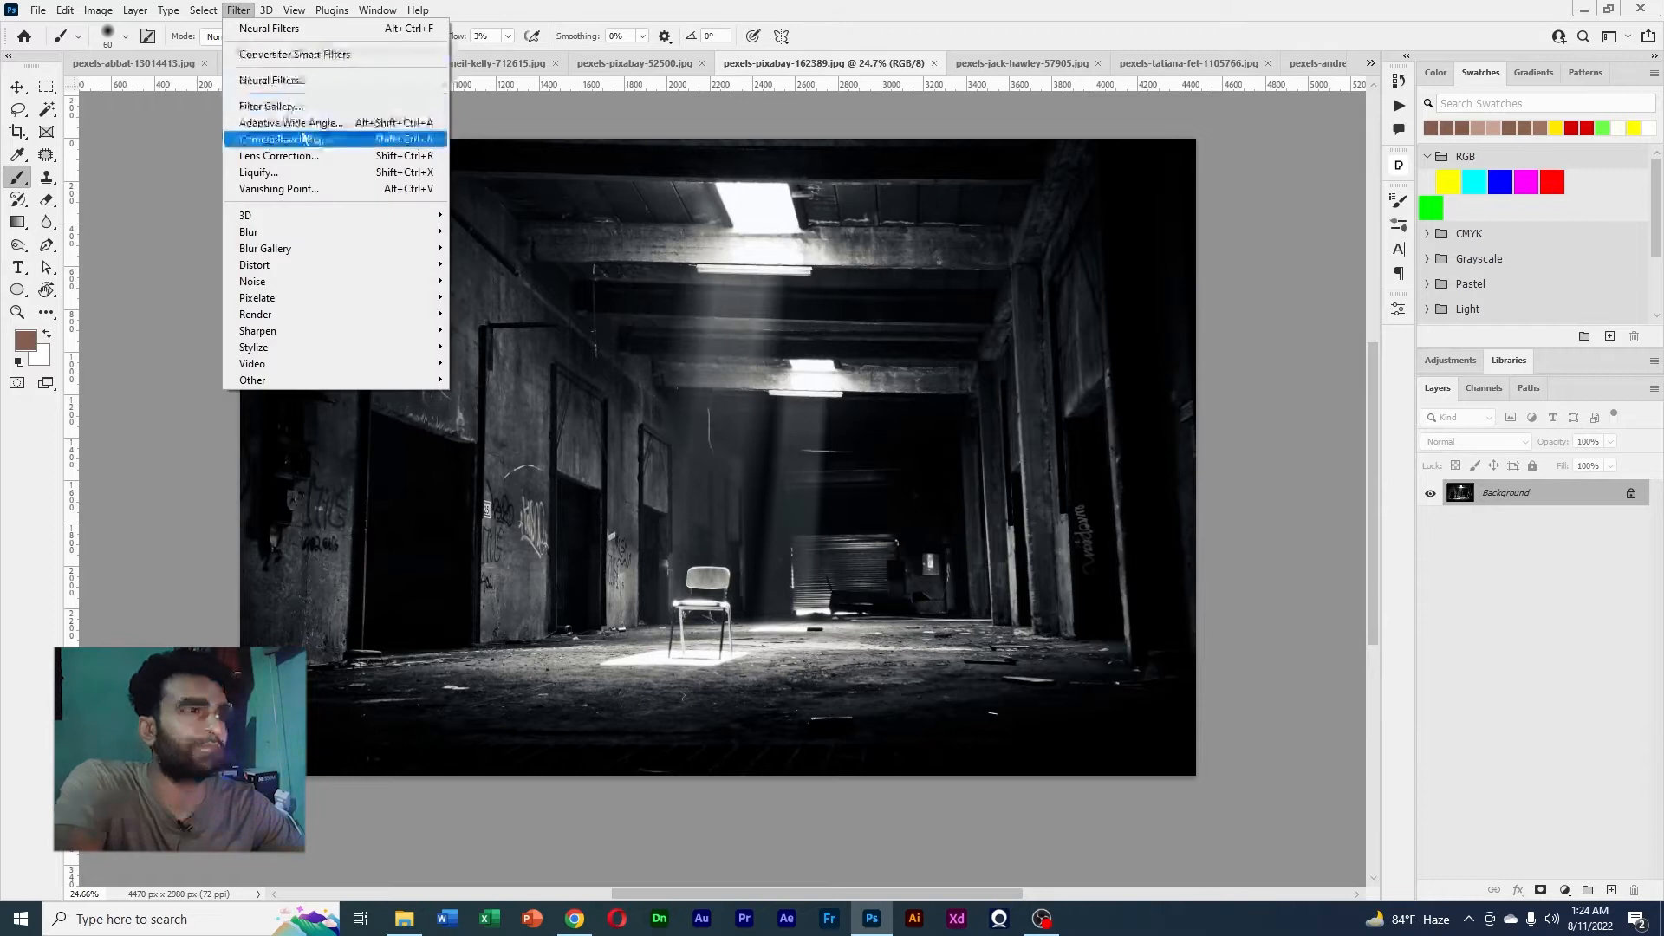
pyautogui.click(277, 80)
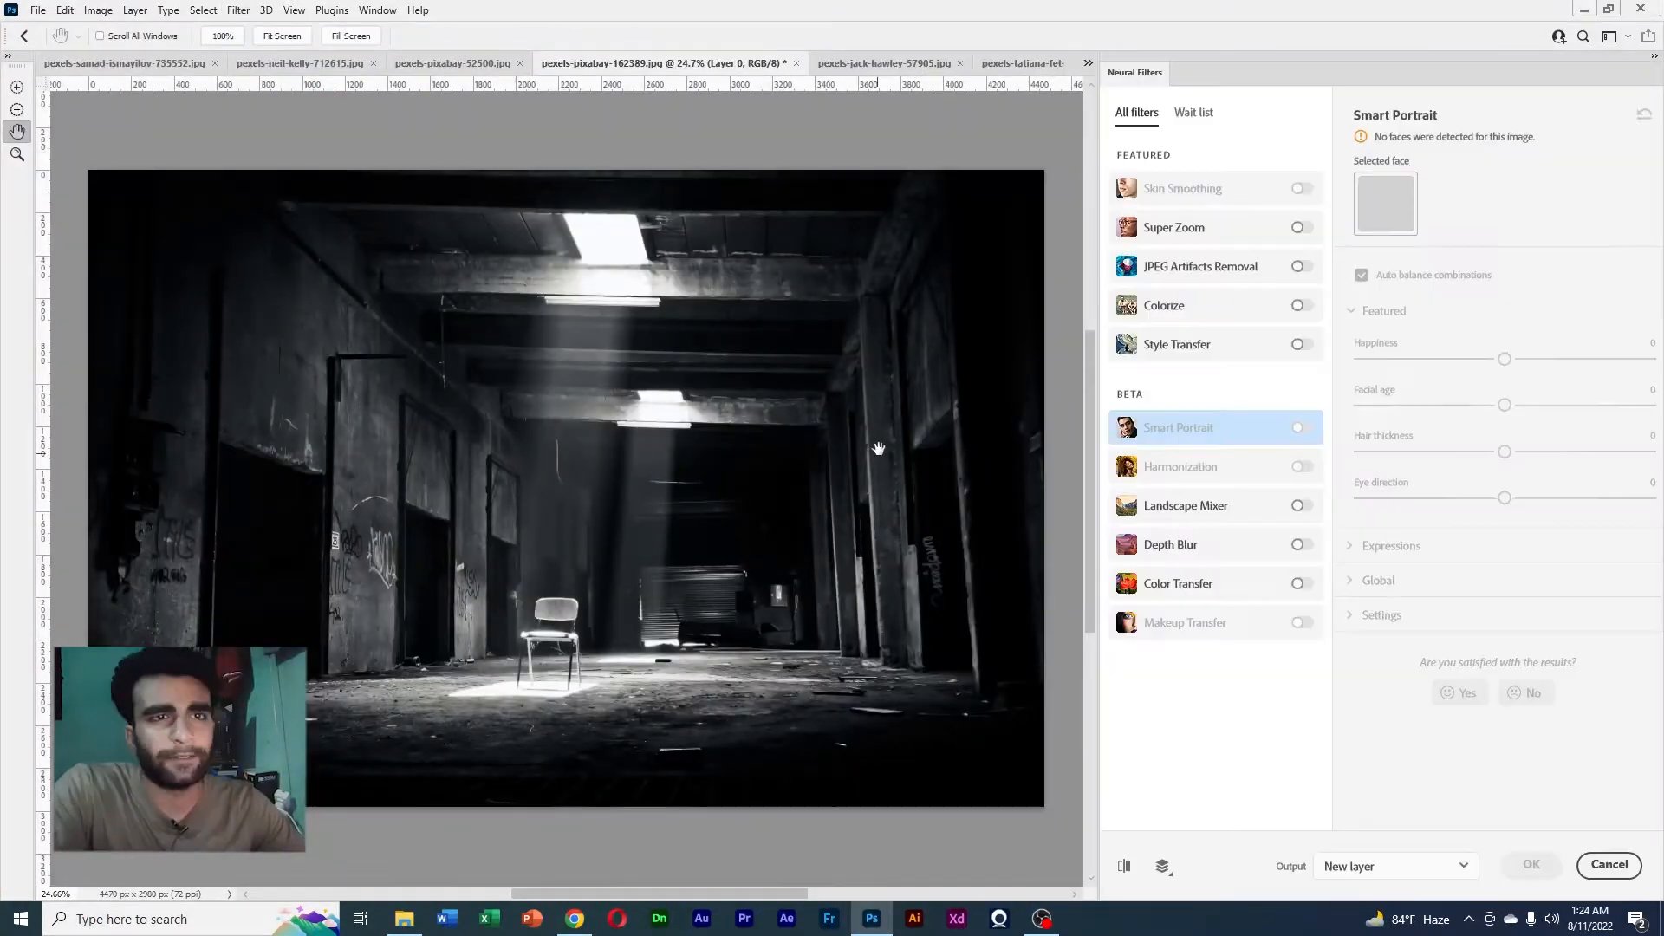
pyautogui.click(1297, 306)
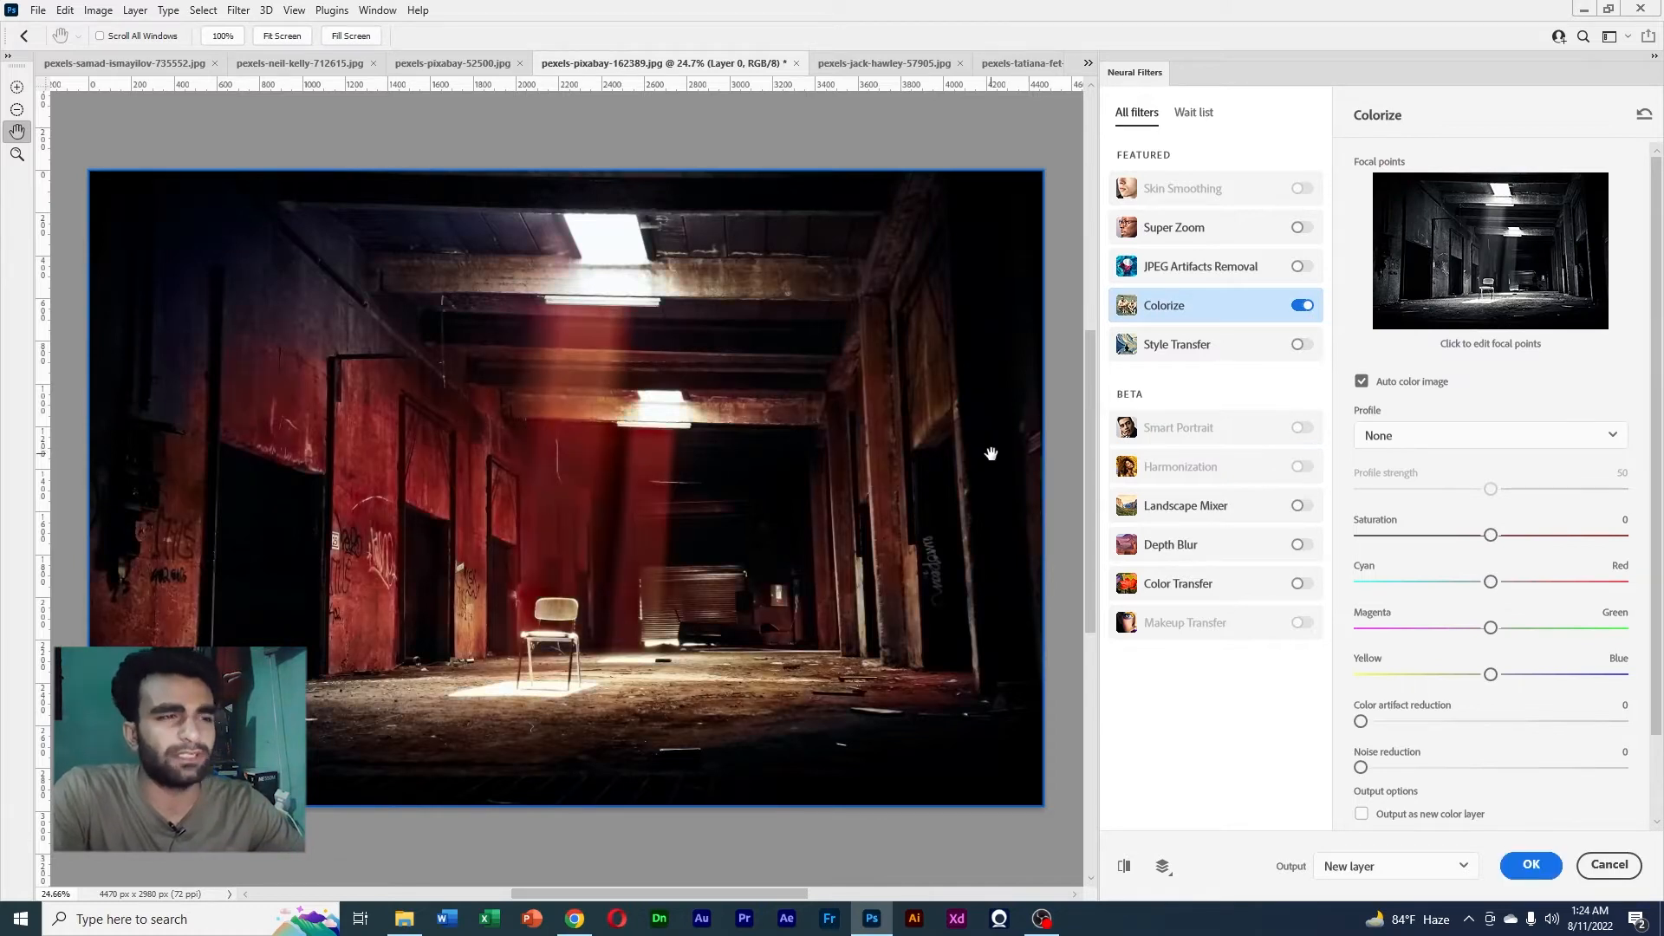
# Check the colorized walls, light beam and chair, and apply the Colorize result as a new layer
pyautogui.moveTo(1006, 450)
pyautogui.mouseDown()
pyautogui.moveTo(977, 454)
pyautogui.moveTo(1009, 447)
pyautogui.mouseUp()
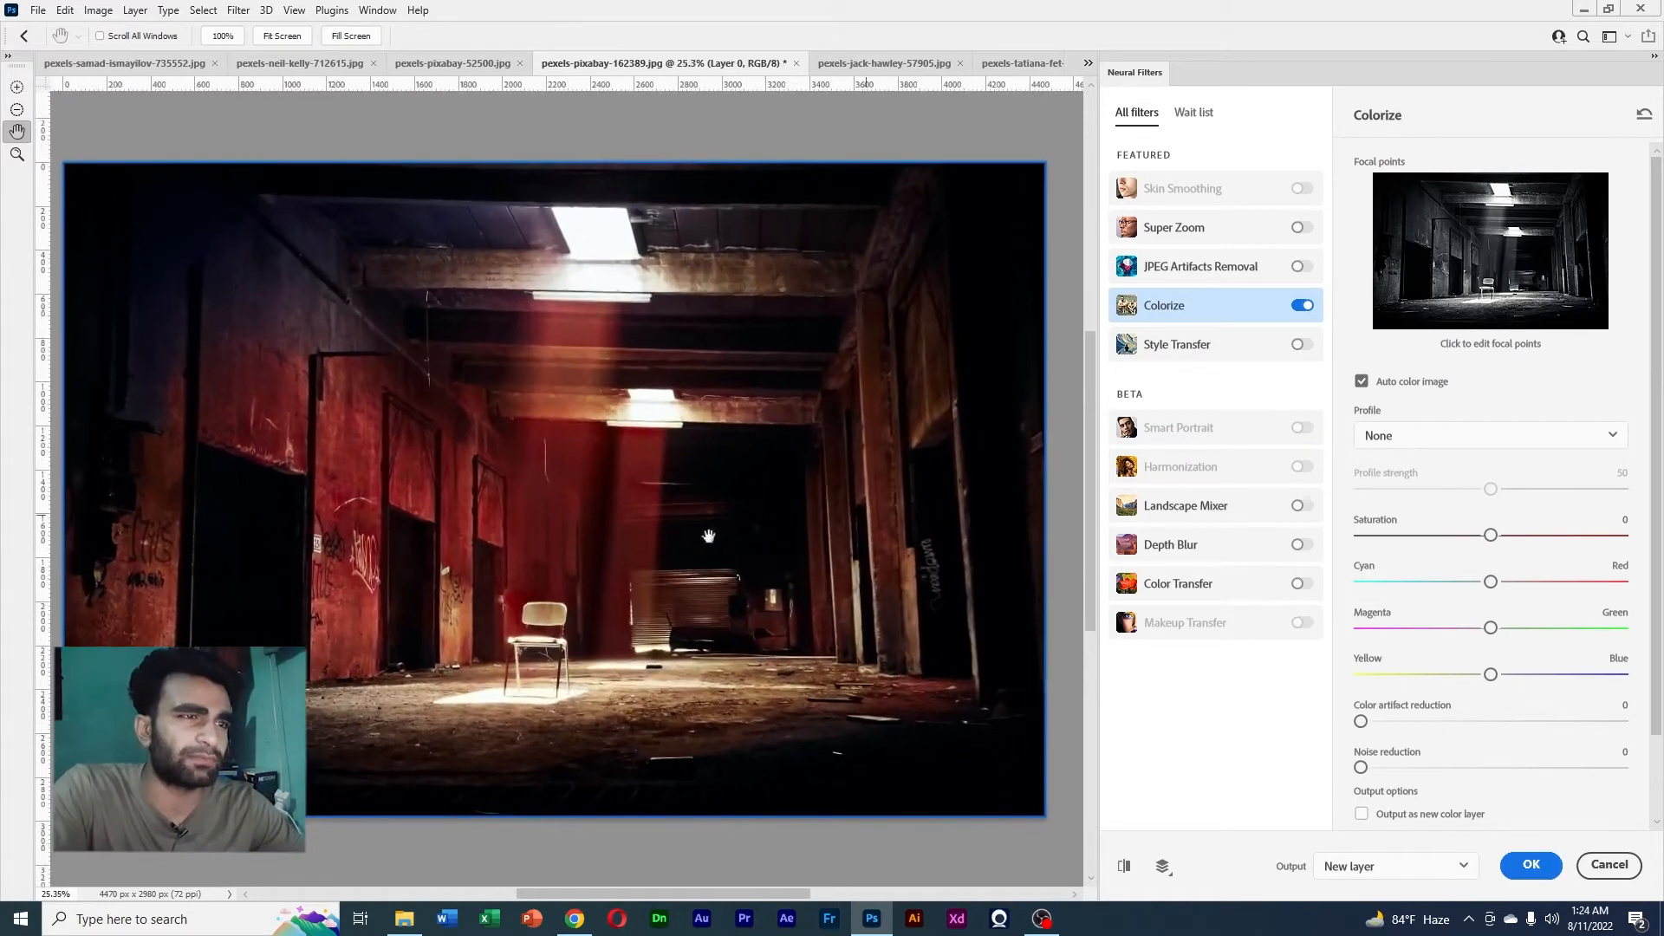
pyautogui.moveTo(587, 564); pyautogui.dragTo(700, 513)
pyautogui.moveTo(573, 479)
pyautogui.mouseDown()
pyautogui.moveTo(674, 429)
pyautogui.moveTo(574, 491)
pyautogui.moveTo(485, 485)
pyautogui.moveTo(676, 451)
pyautogui.mouseUp()
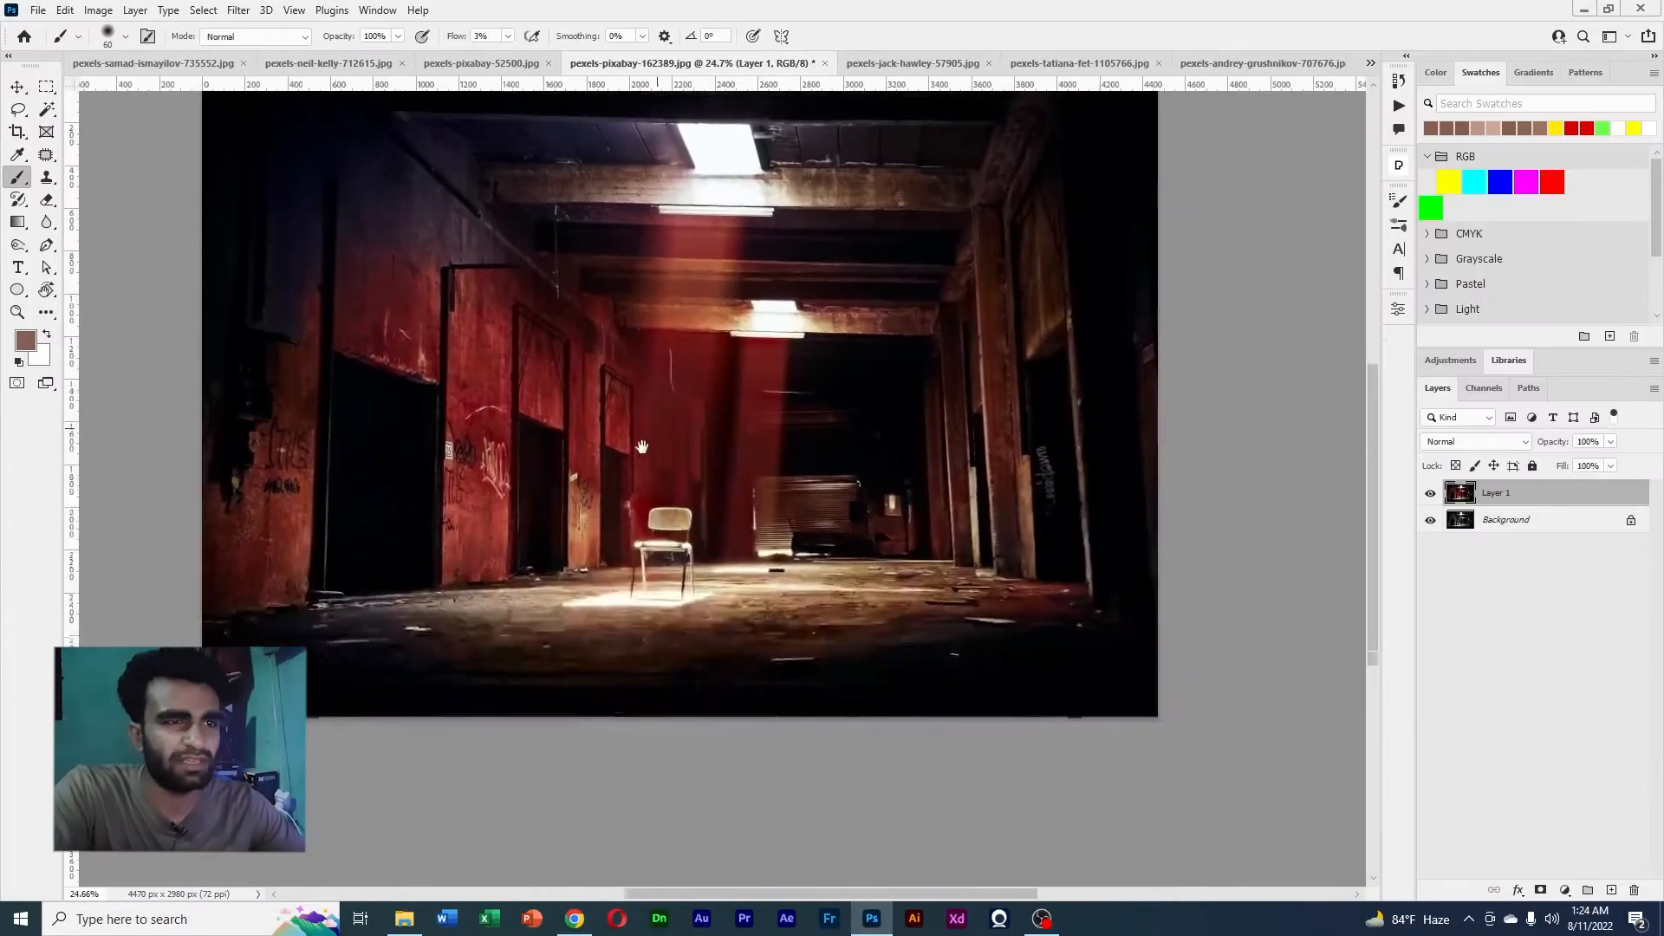
pyautogui.moveTo(667, 482); pyautogui.dragTo(650, 303)
pyautogui.moveTo(791, 362); pyautogui.dragTo(743, 376)
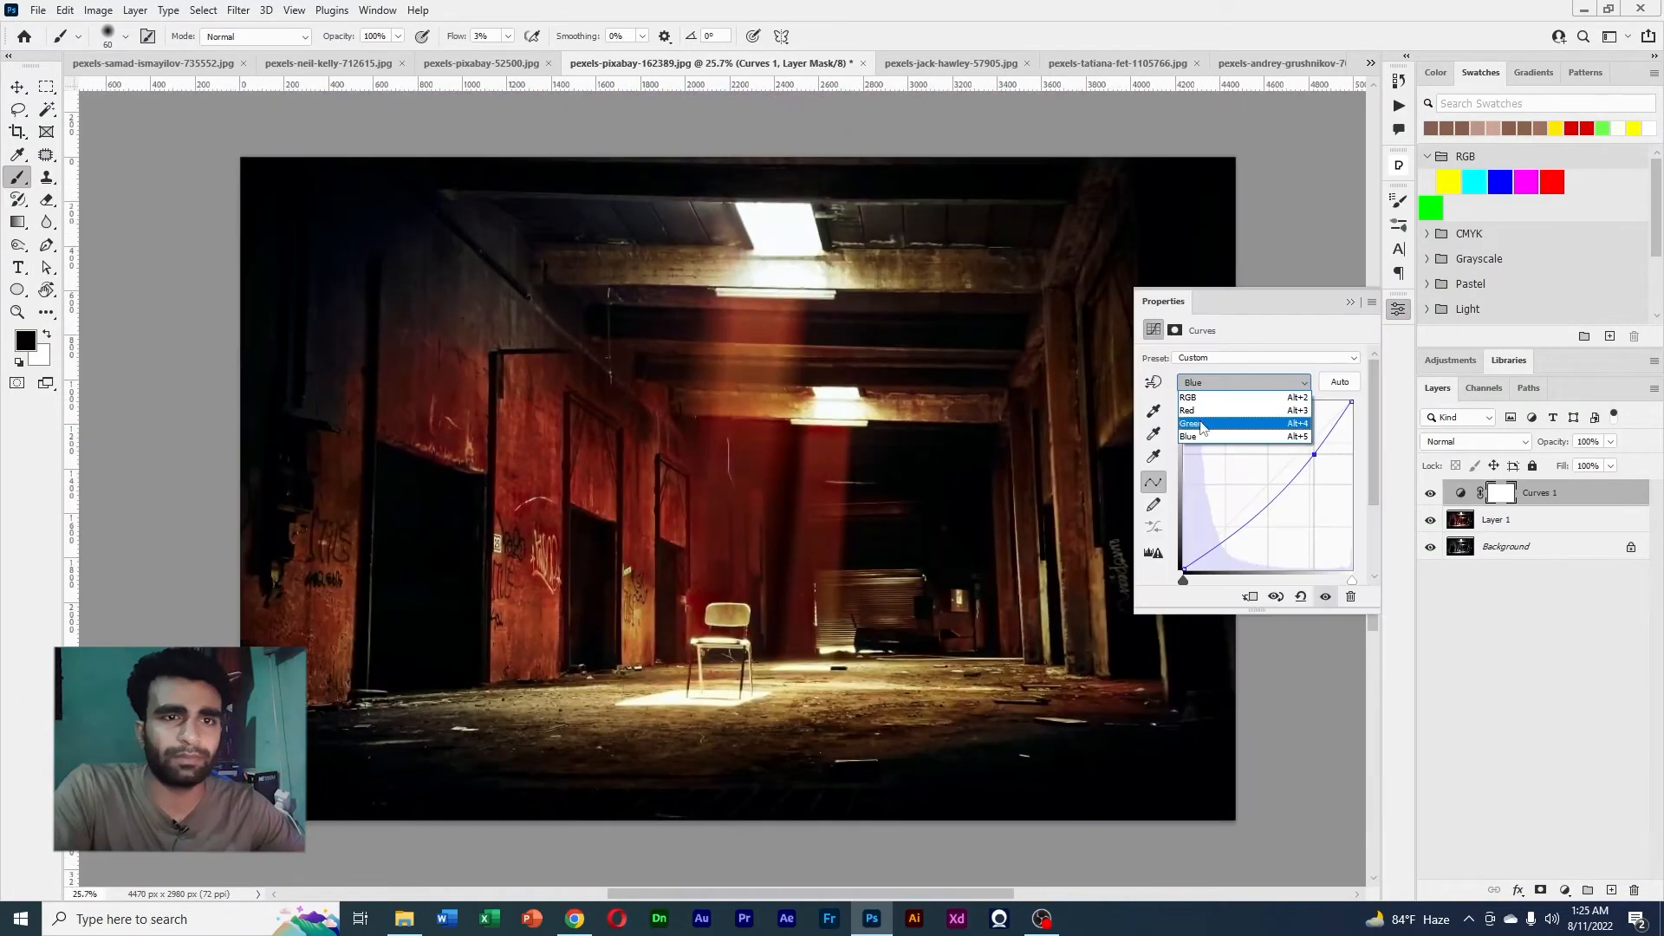
# Add a Curves adjustment above Layer 1, lowering the Blue curve and slightly raising the Green curve, and inspect the photo
pyautogui.moveTo(1299, 450)
pyautogui.mouseDown()
pyautogui.moveTo(1285, 436)
pyautogui.moveTo(1293, 453)
pyautogui.mouseUp()
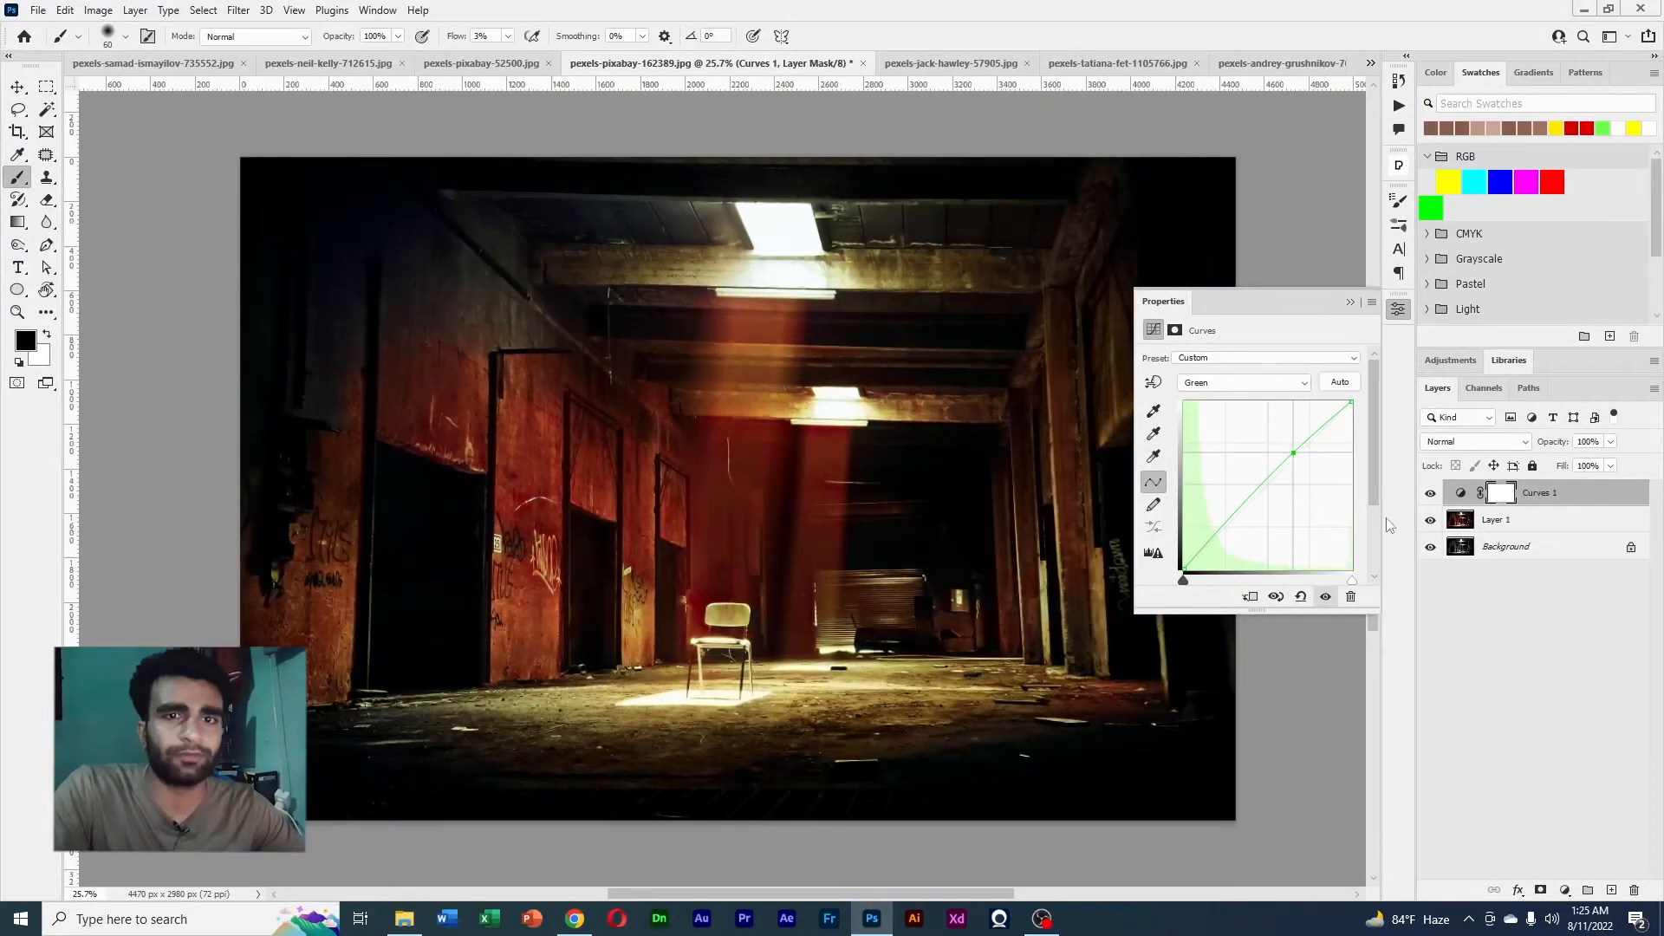
pyautogui.moveTo(883, 613); pyautogui.dragTo(916, 563)
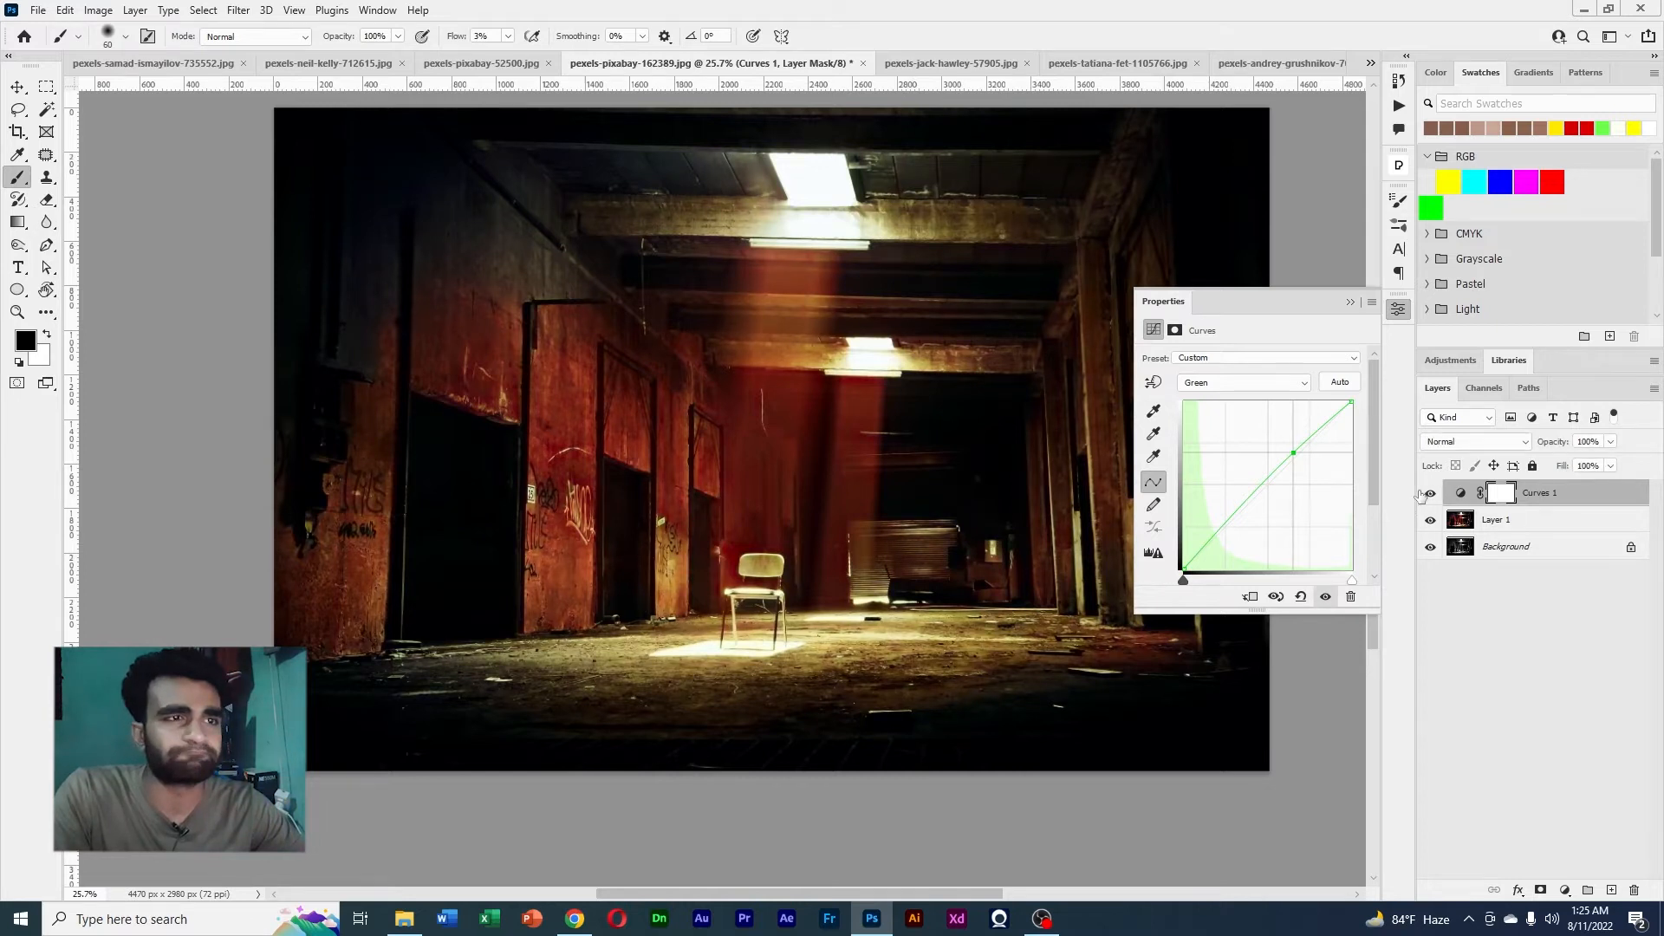
pyautogui.moveTo(813, 440); pyautogui.dragTo(652, 489)
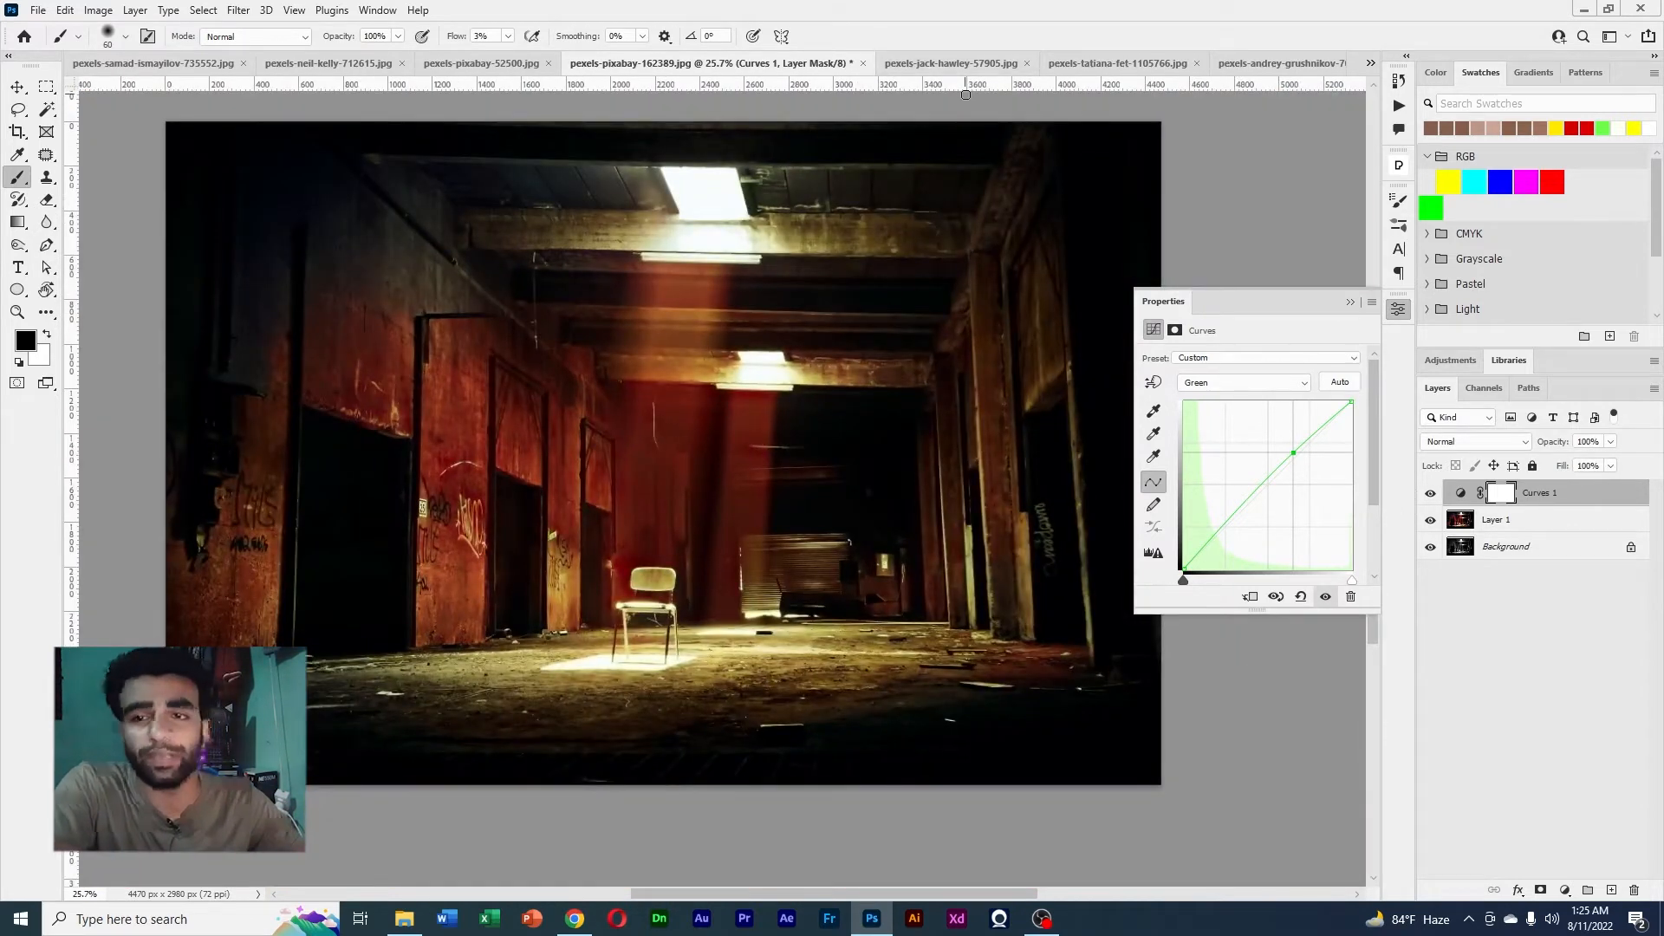
# Switch to the rose photo and colorize it with the Colorize neural filter, output as a new layer
pyautogui.click(954, 64)
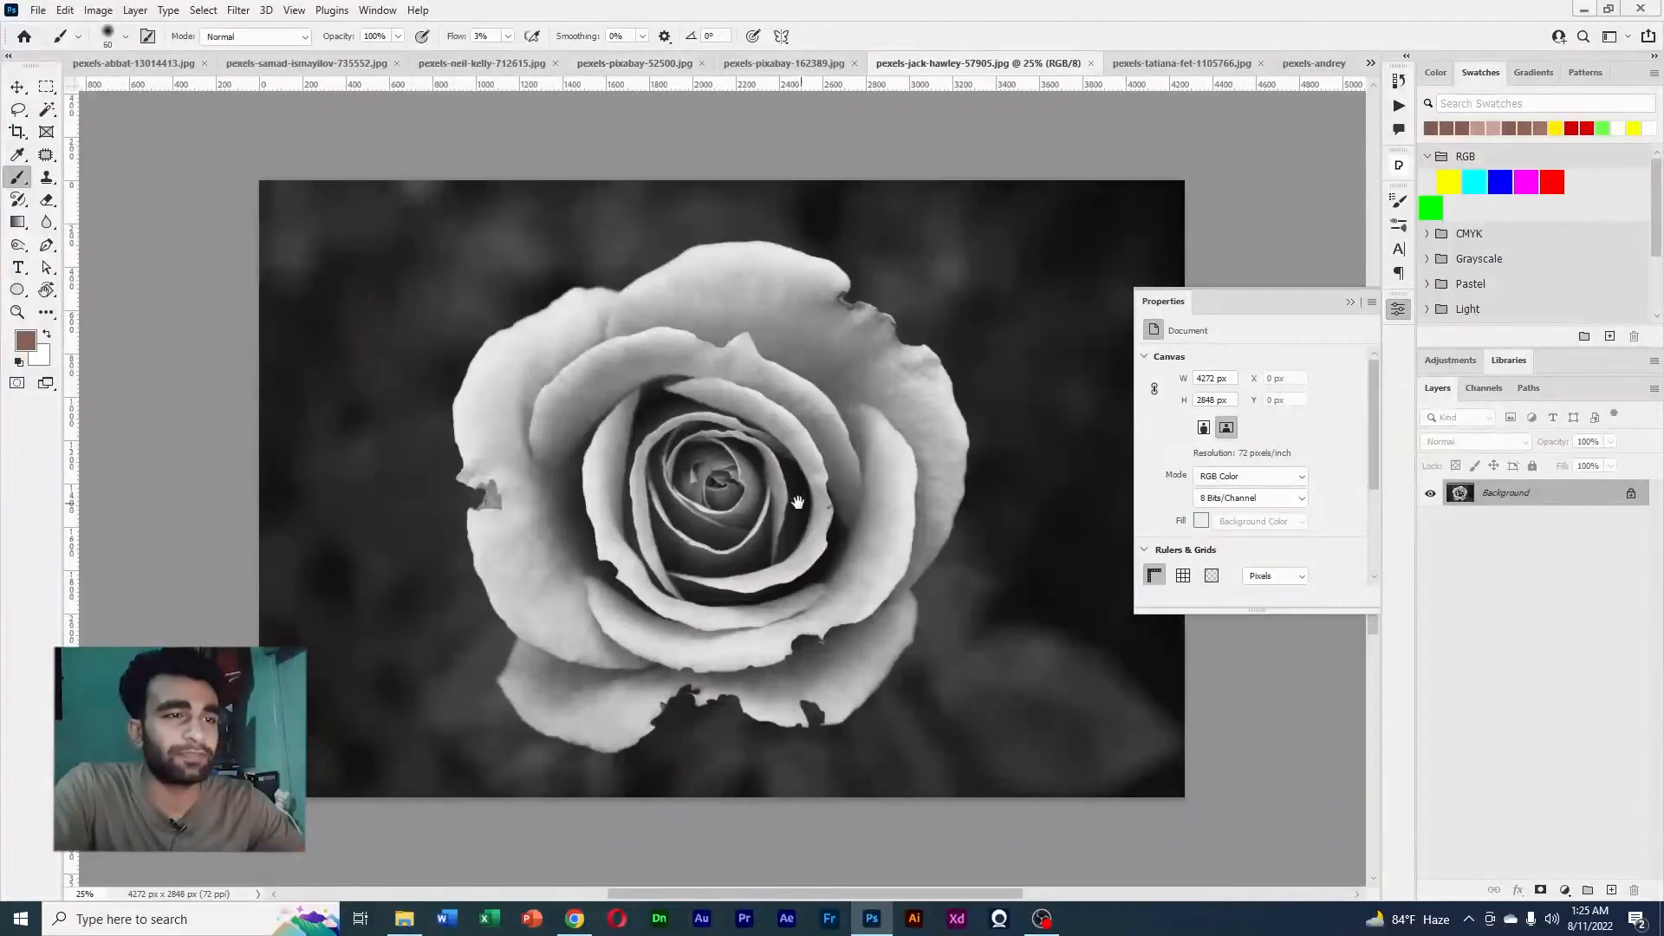
pyautogui.moveTo(791, 520)
pyautogui.mouseDown()
pyautogui.moveTo(848, 436)
pyautogui.moveTo(838, 423)
pyautogui.moveTo(905, 427)
pyautogui.moveTo(880, 410)
pyautogui.mouseUp()
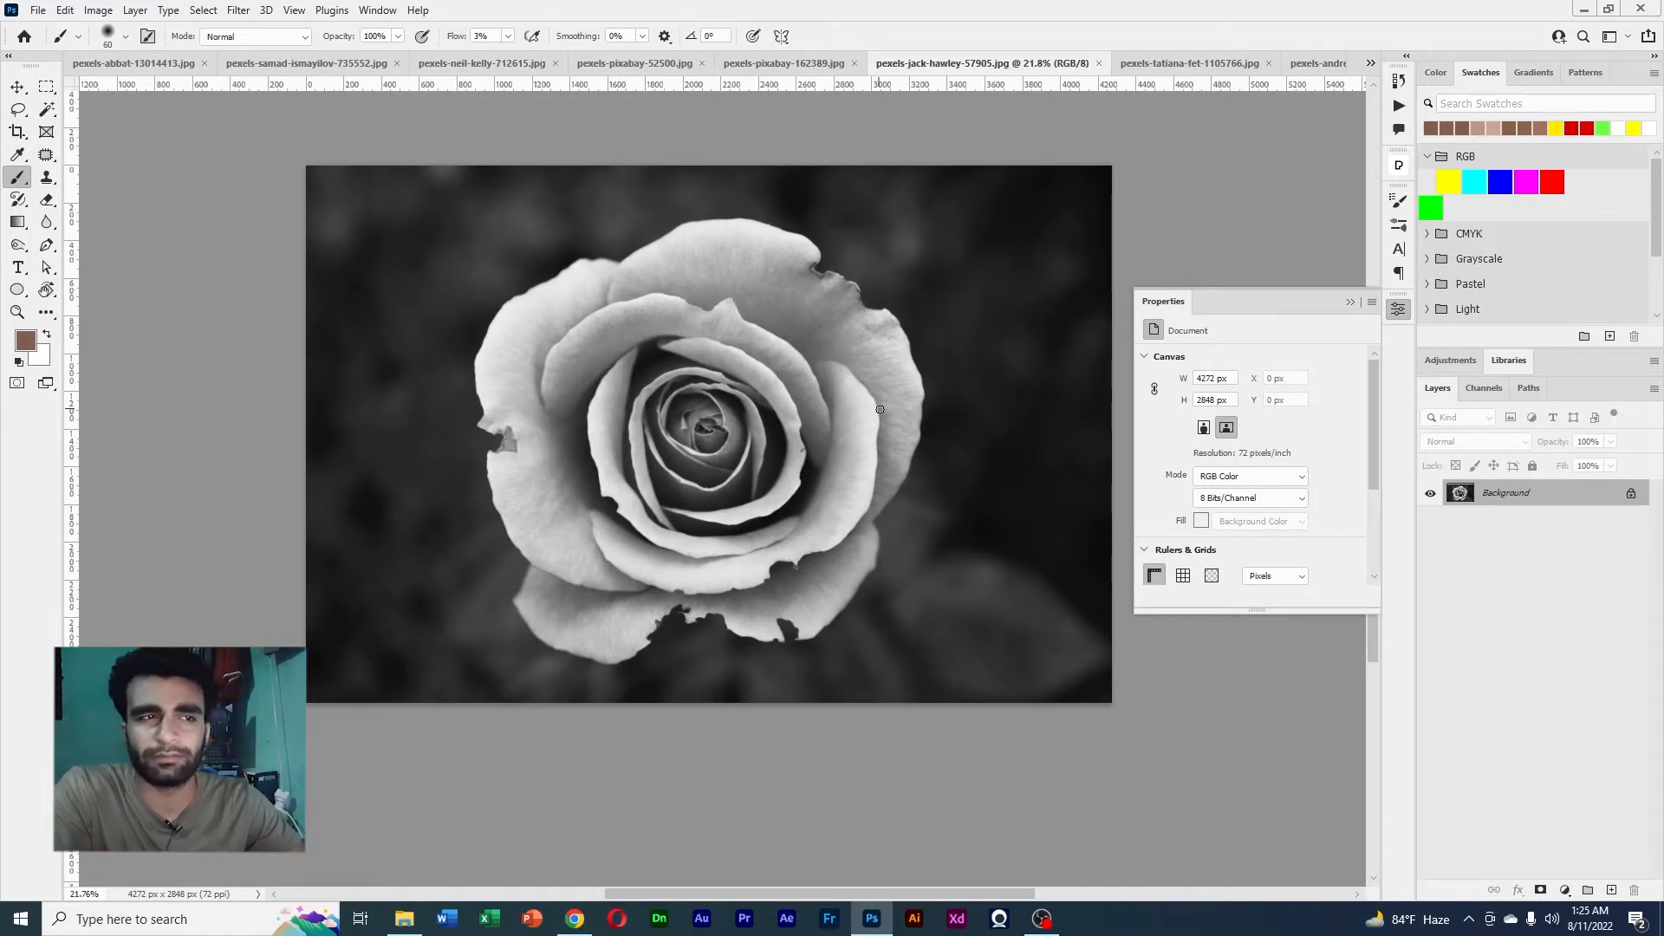
pyautogui.click(239, 11)
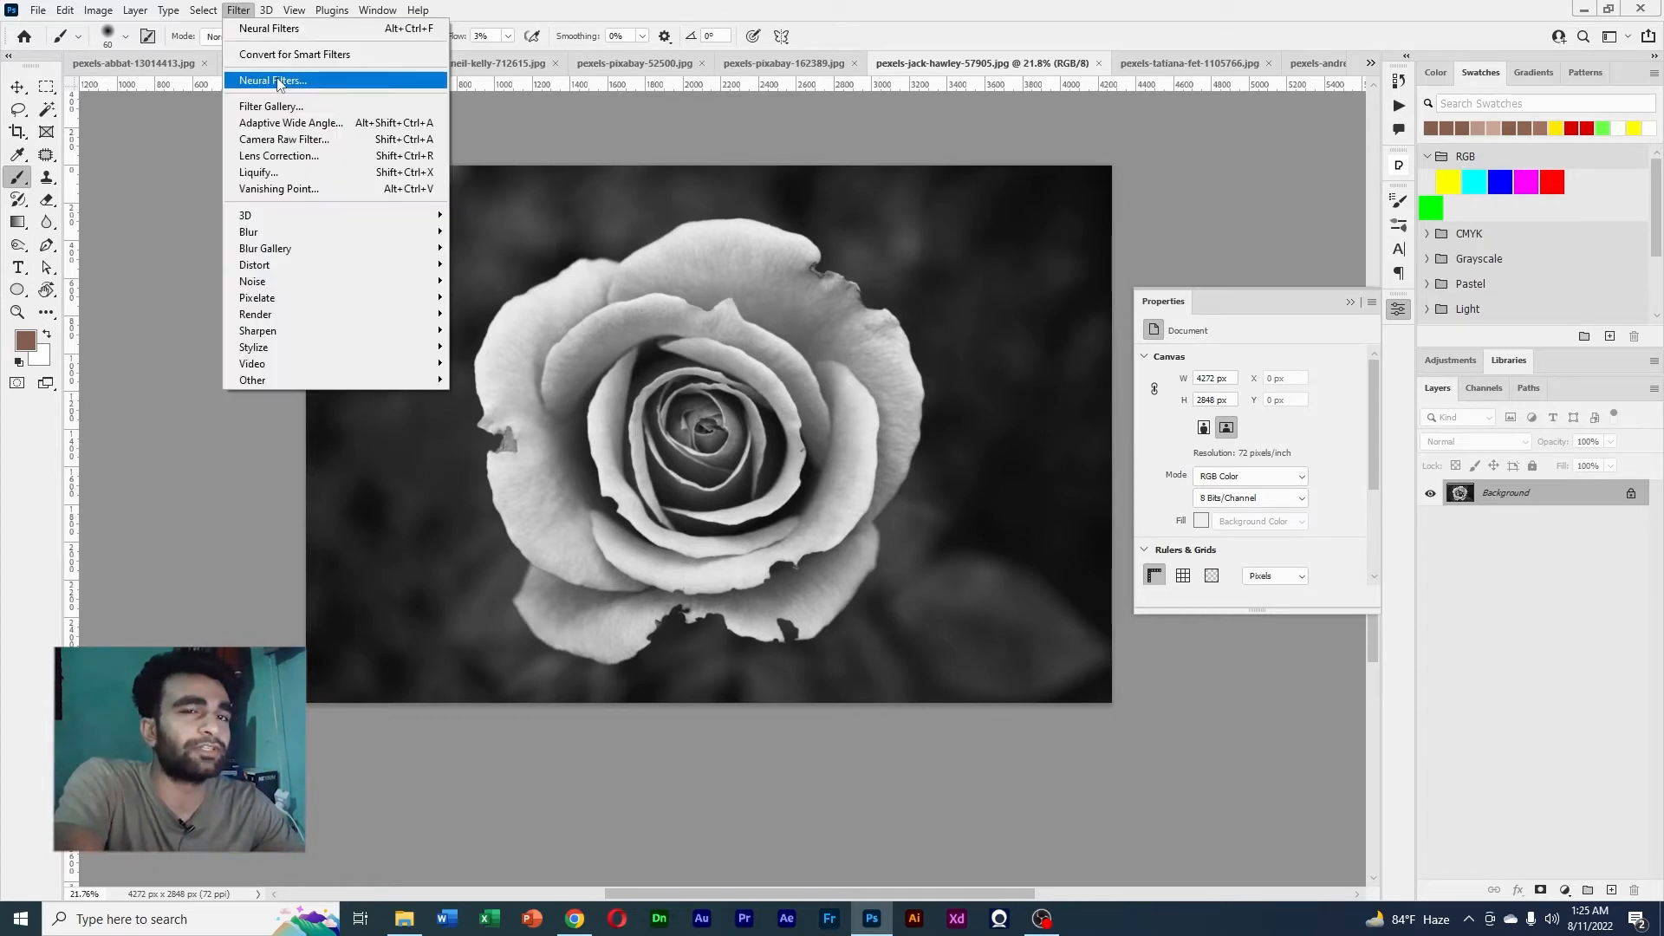
pyautogui.click(278, 80)
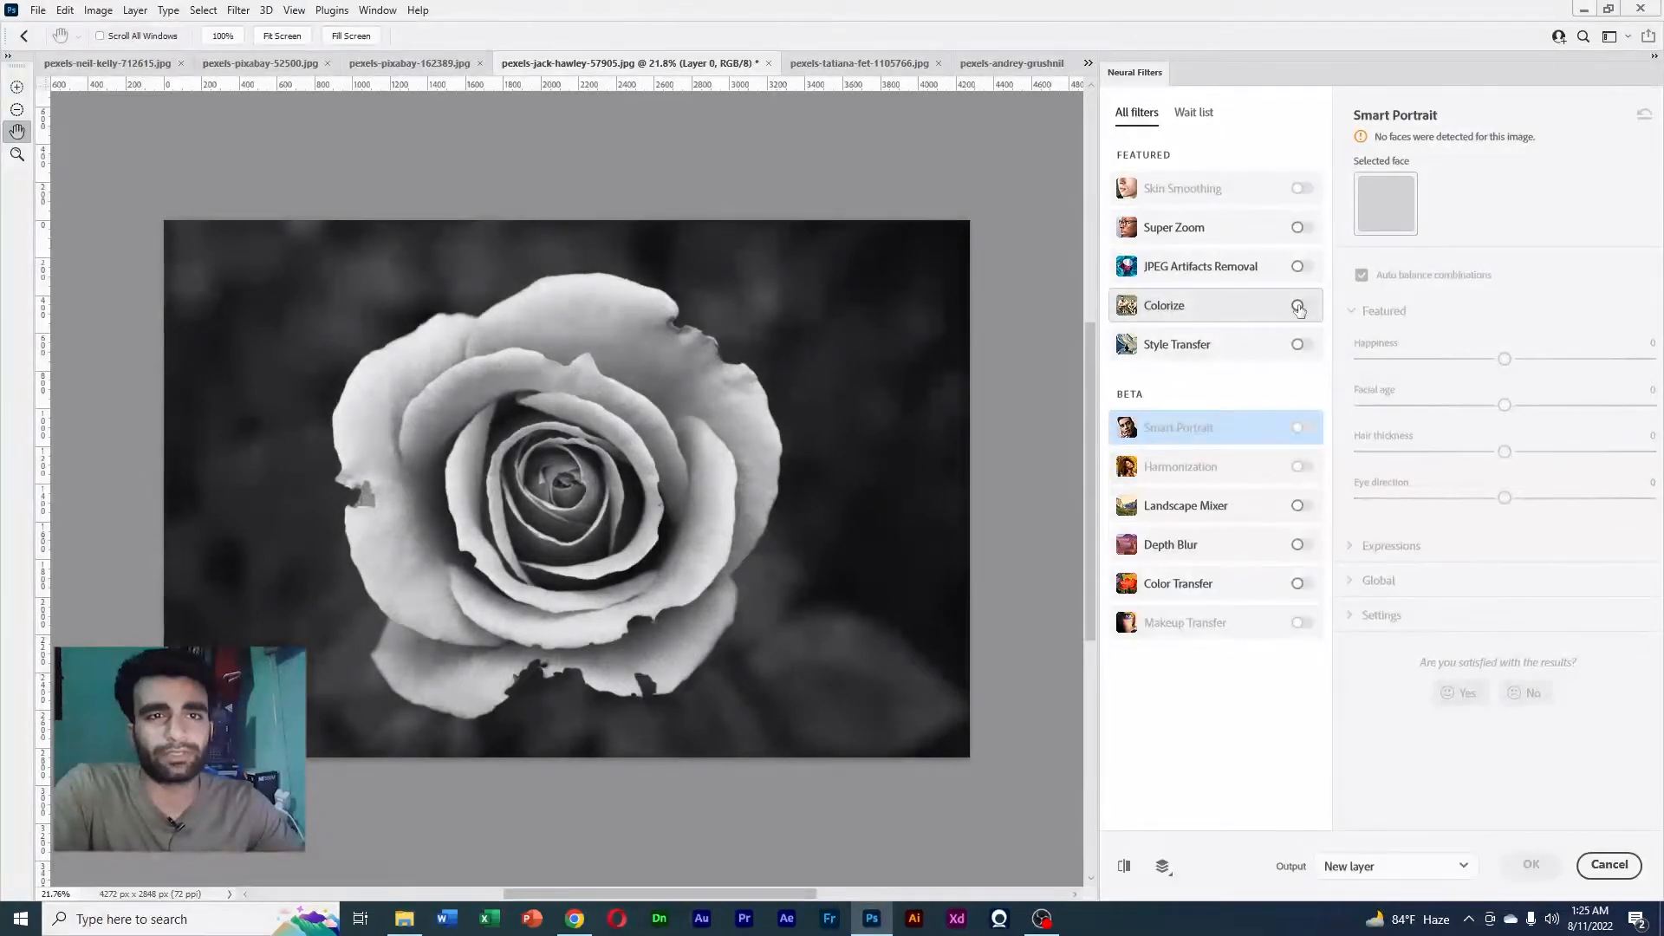
pyautogui.click(1298, 306)
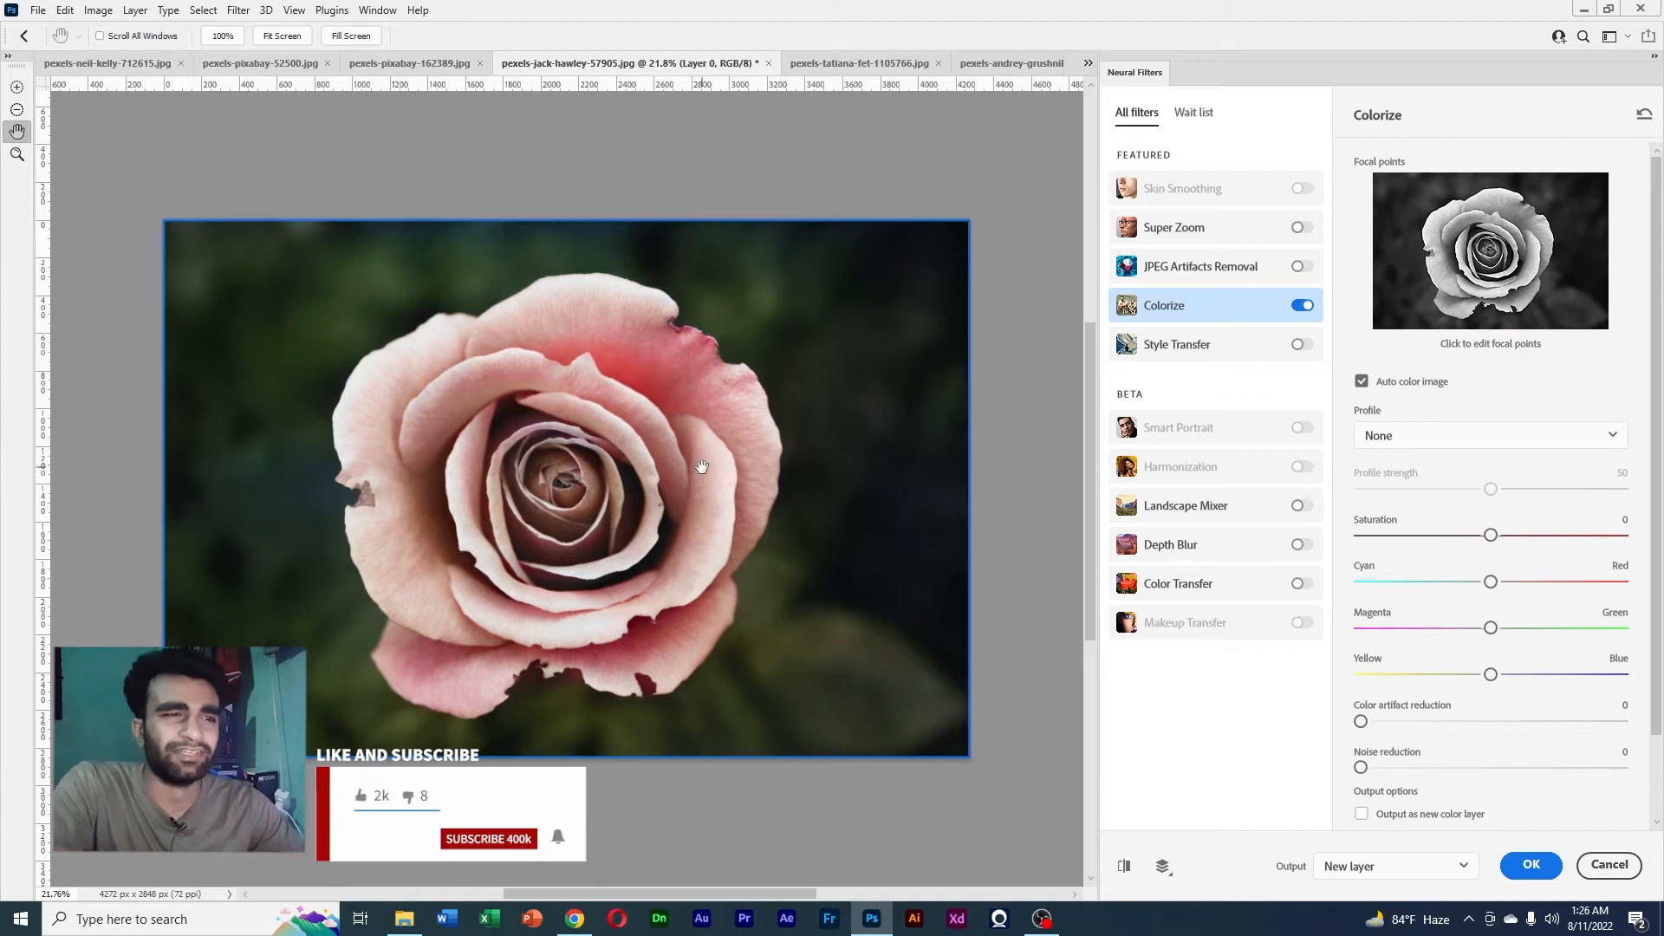
pyautogui.moveTo(598, 482); pyautogui.dragTo(728, 481)
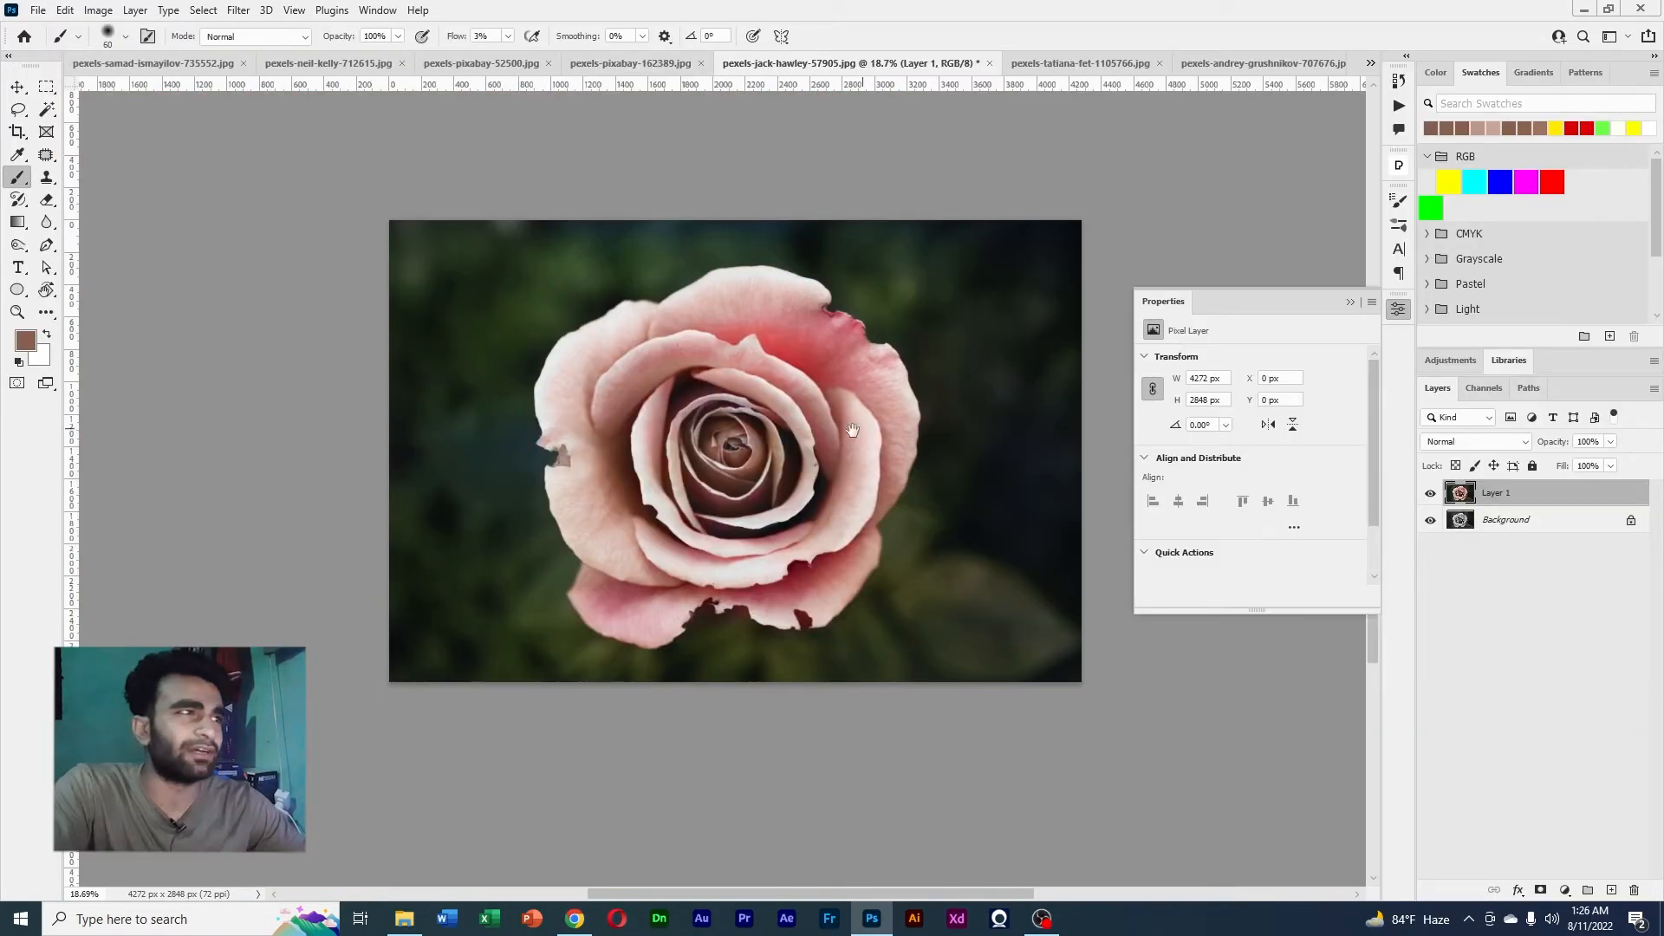
# Select the rose with Select Subject and add a Selective Color adjustment layer masked to that selection
pyautogui.click(48, 110)
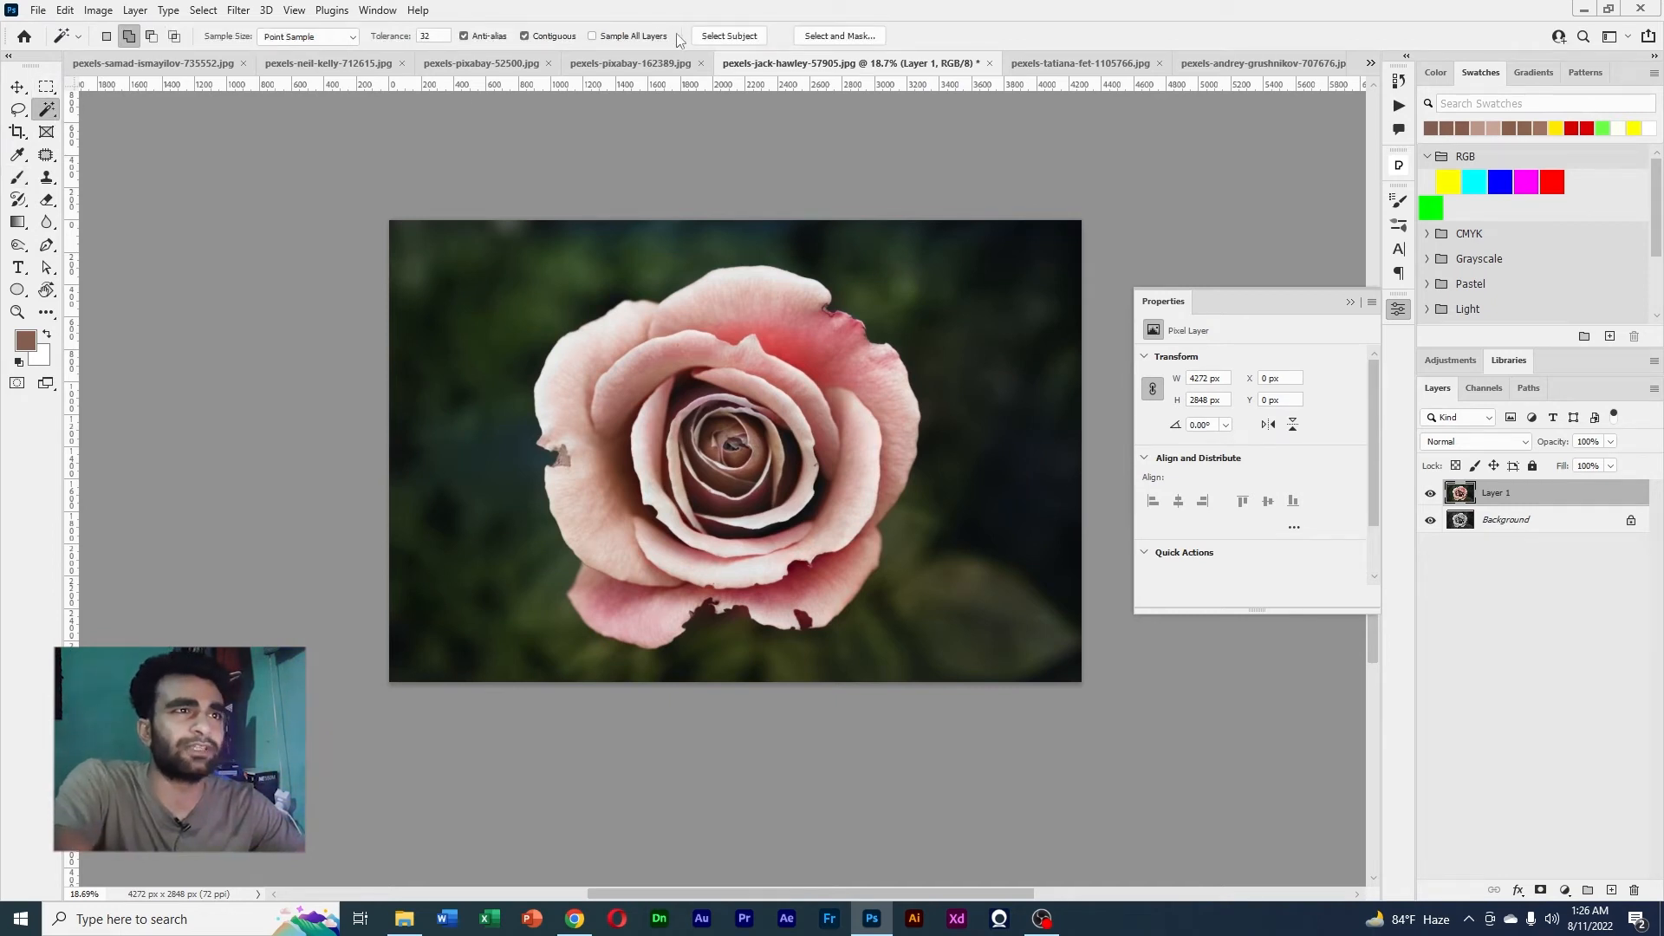
pyautogui.click(729, 35)
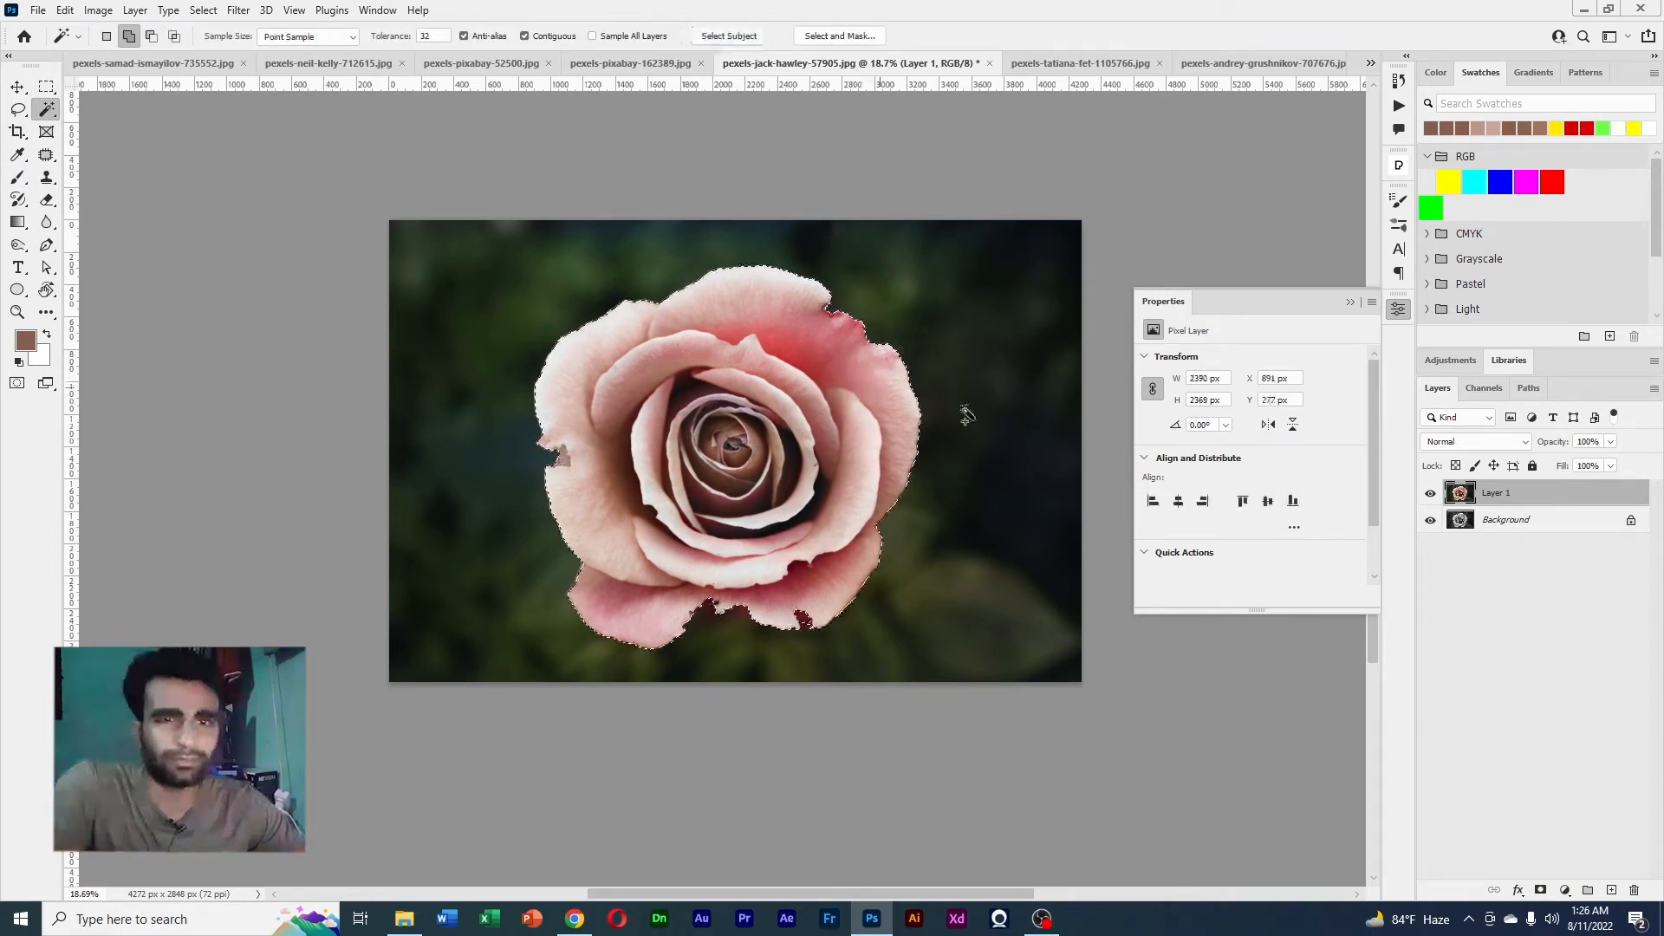
pyautogui.click(1567, 890)
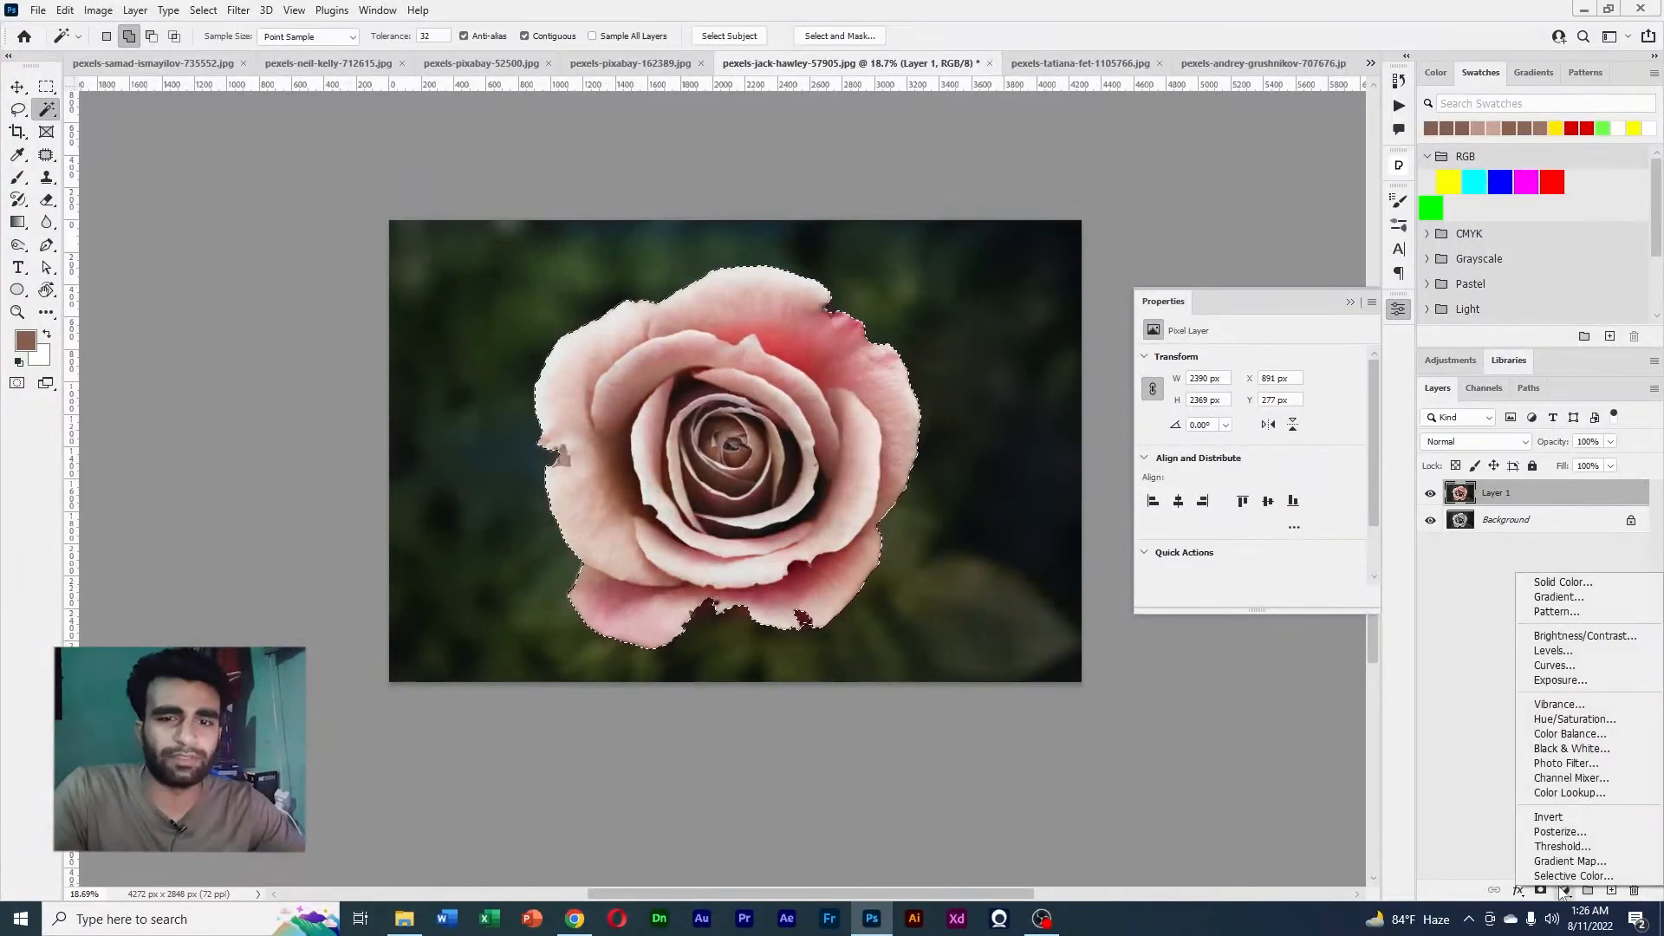
pyautogui.click(1574, 876)
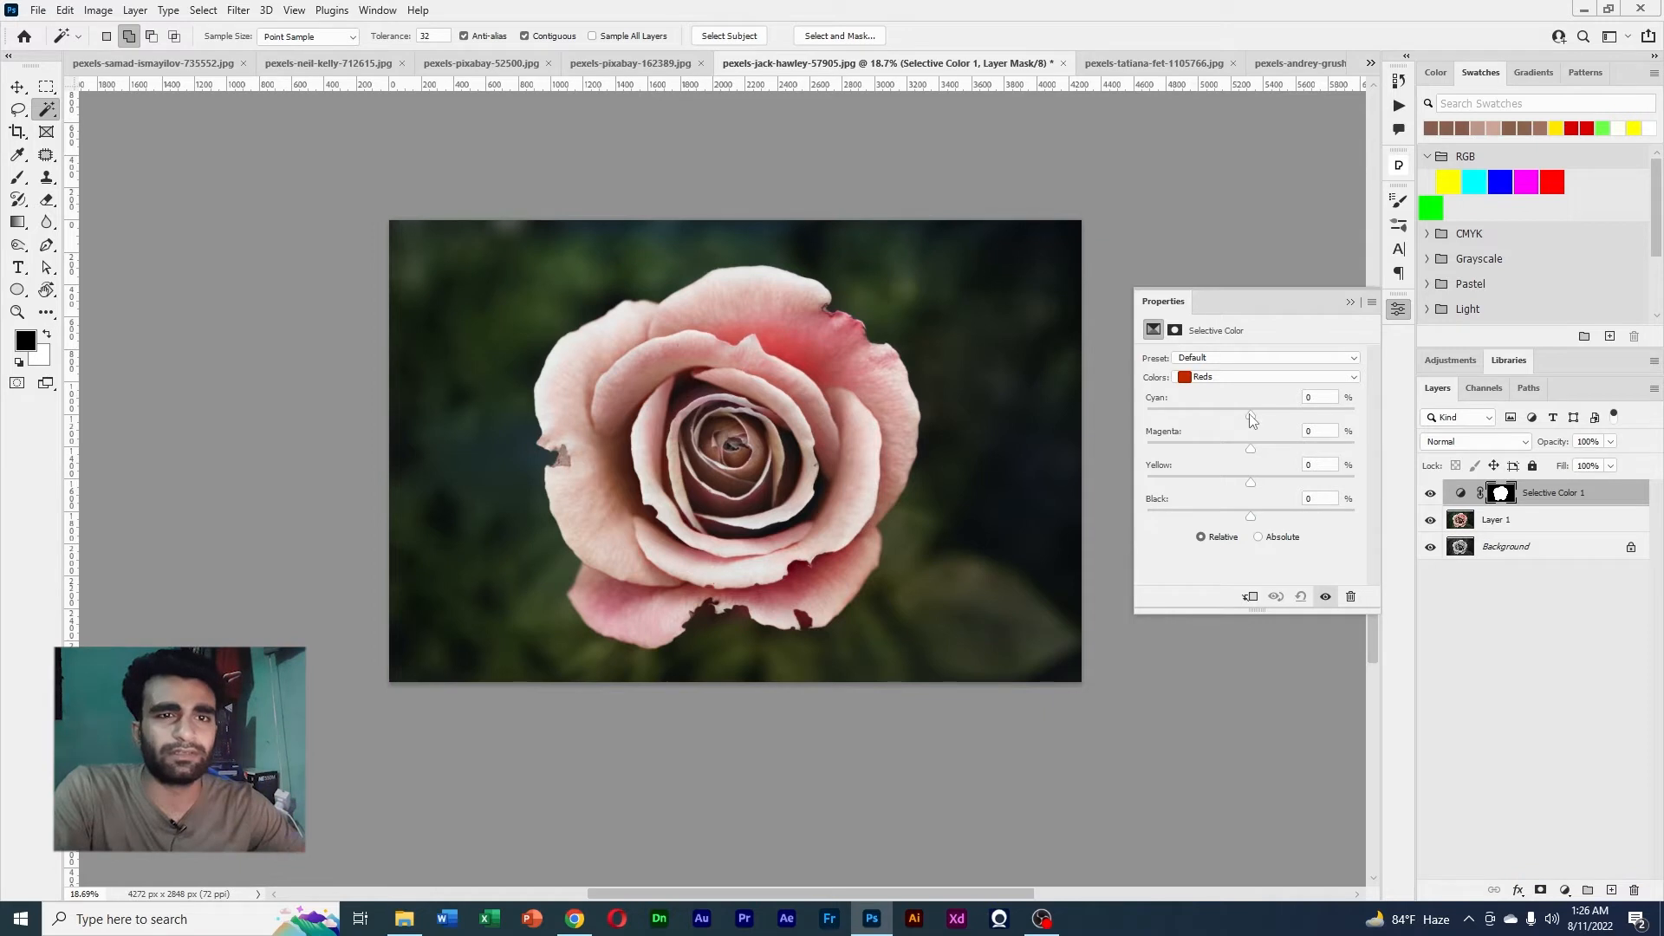
# In the rose's Selective Color adjustment, set Neutrals to Cyan -65, Magenta +26, Yellow -11 and Black +13
pyautogui.moveTo(1251, 420); pyautogui.dragTo(1216, 428)
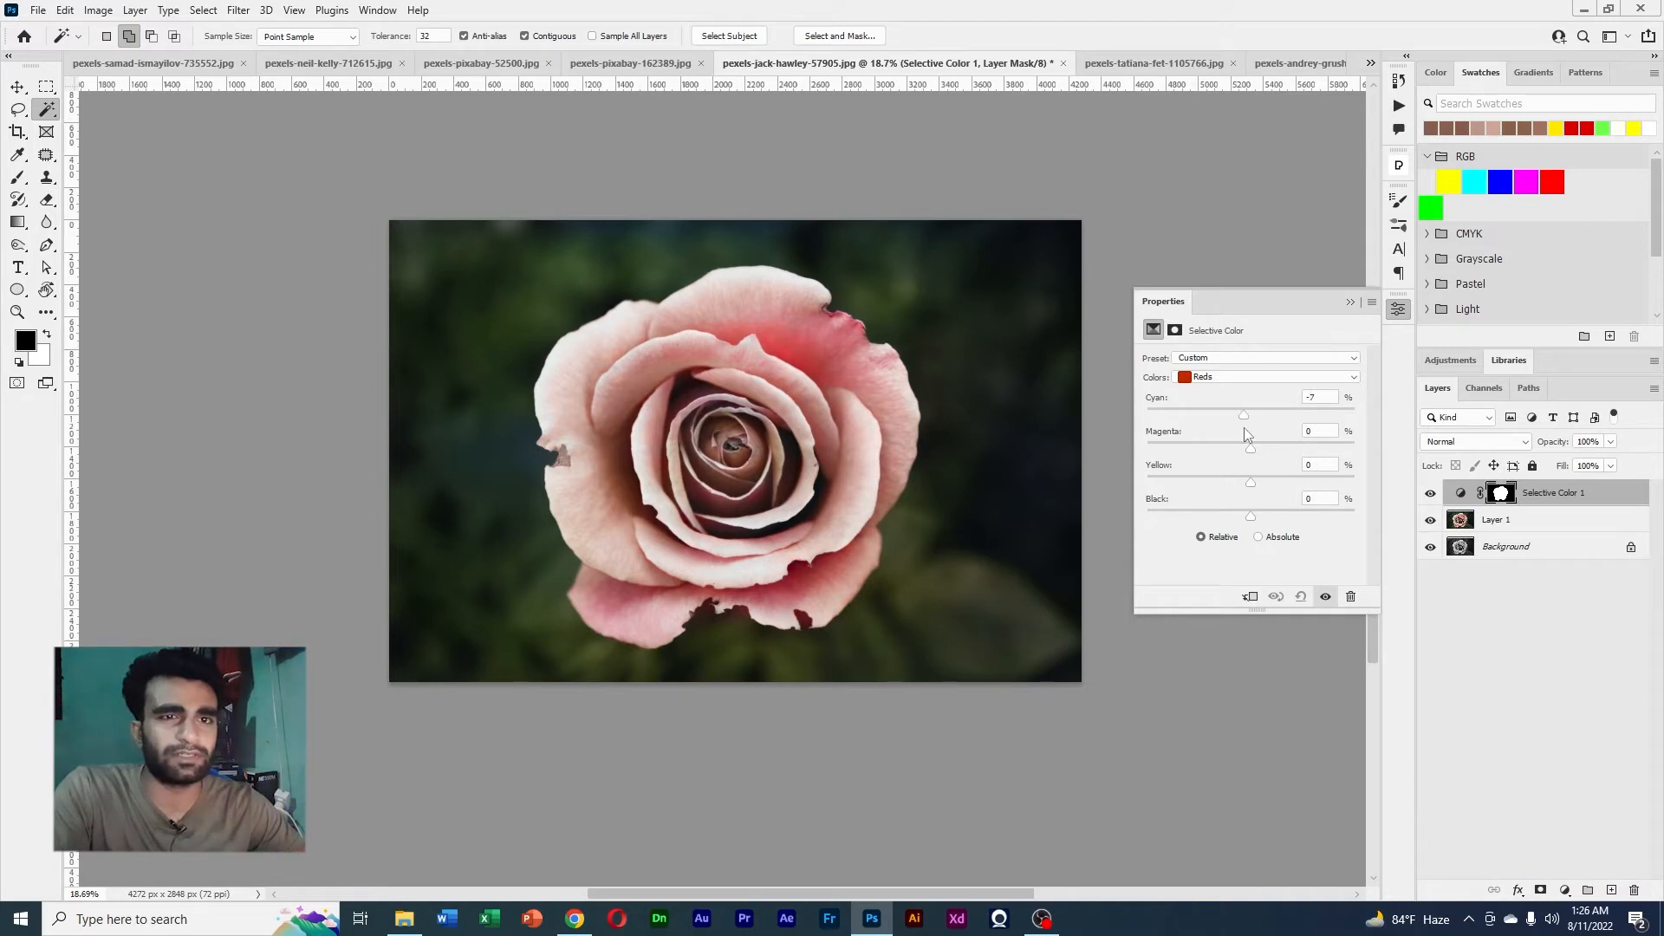
pyautogui.hotkey('ctrl', 'z')
pyautogui.click(1245, 380)
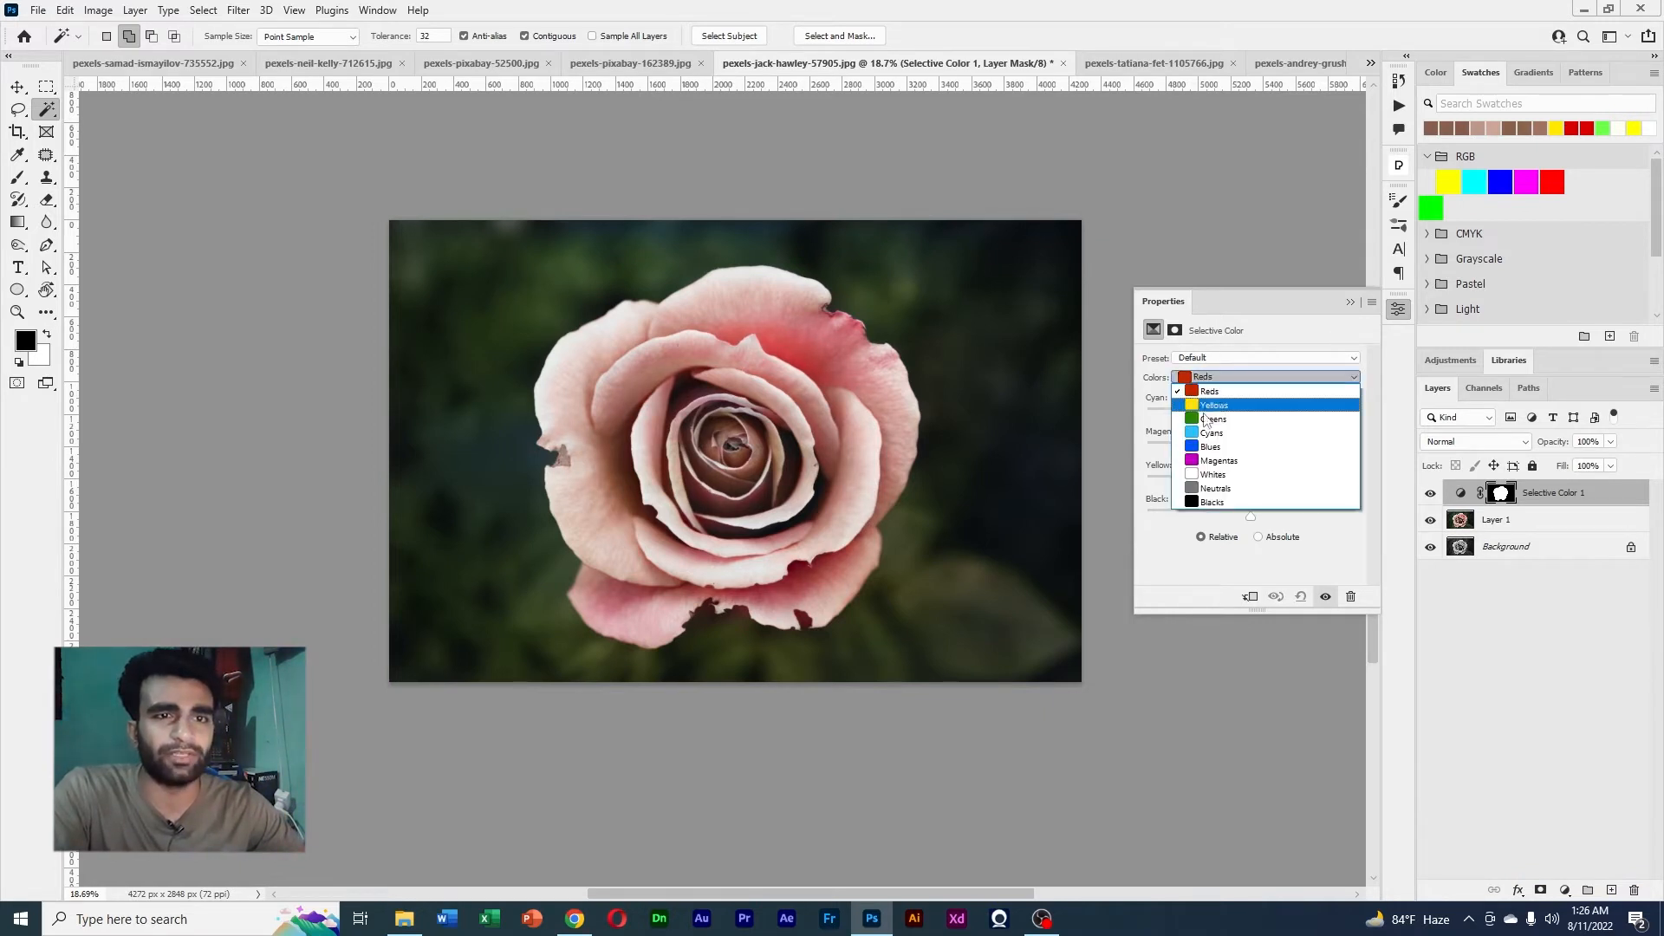
pyautogui.click(1222, 491)
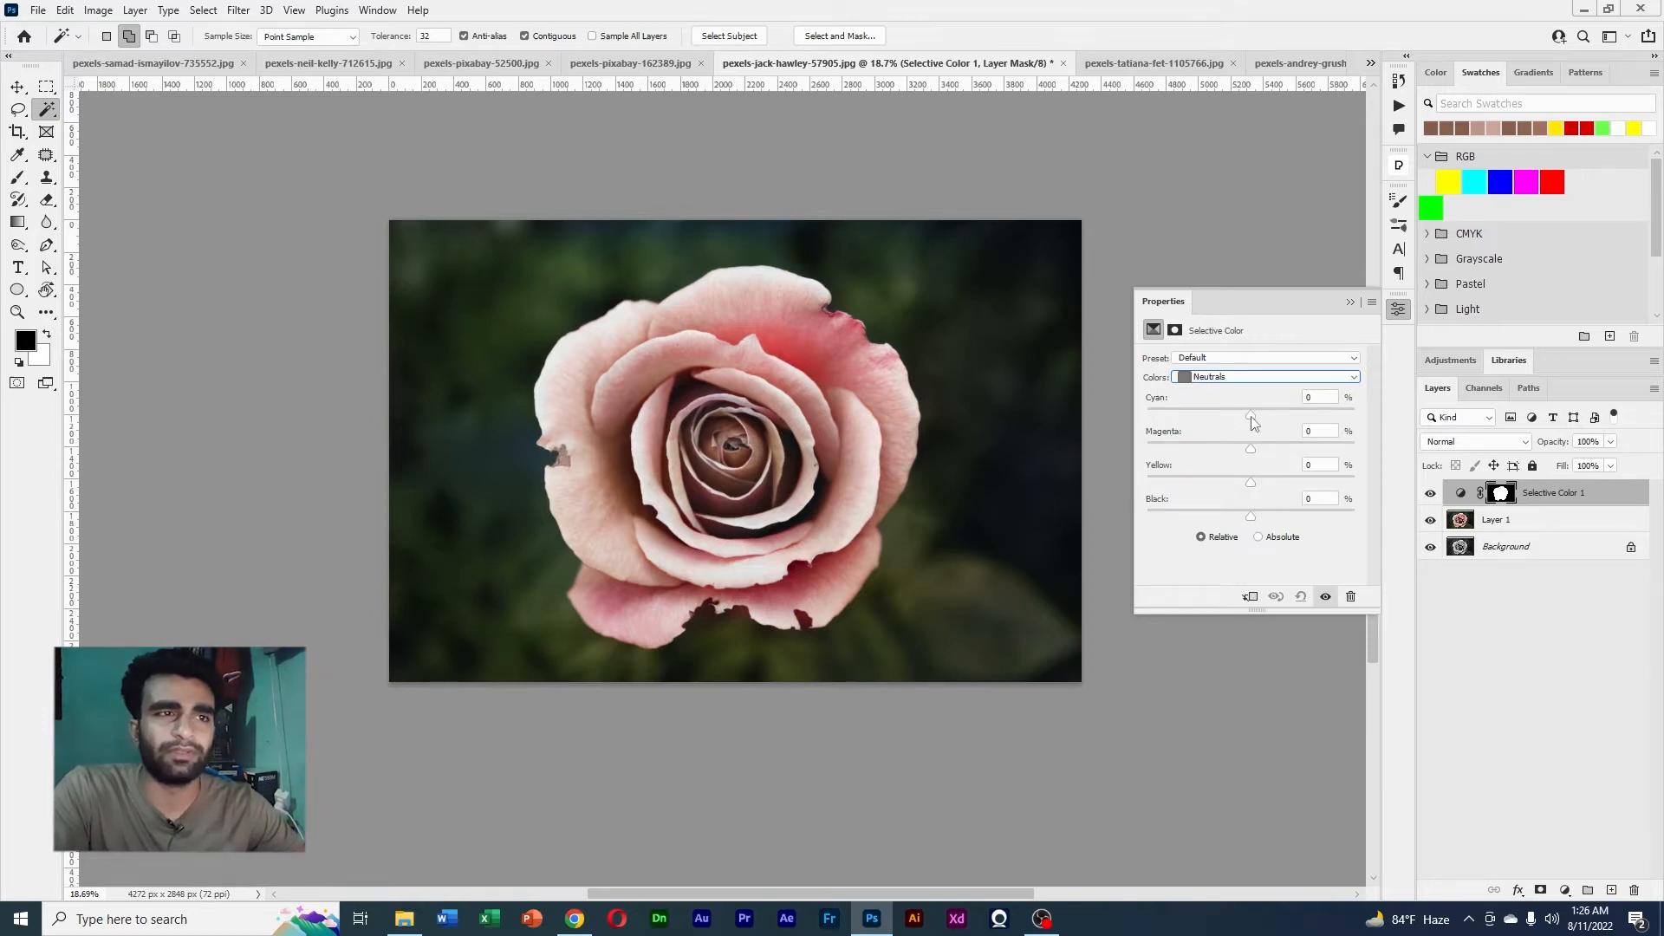
pyautogui.moveTo(1251, 416); pyautogui.dragTo(1274, 454)
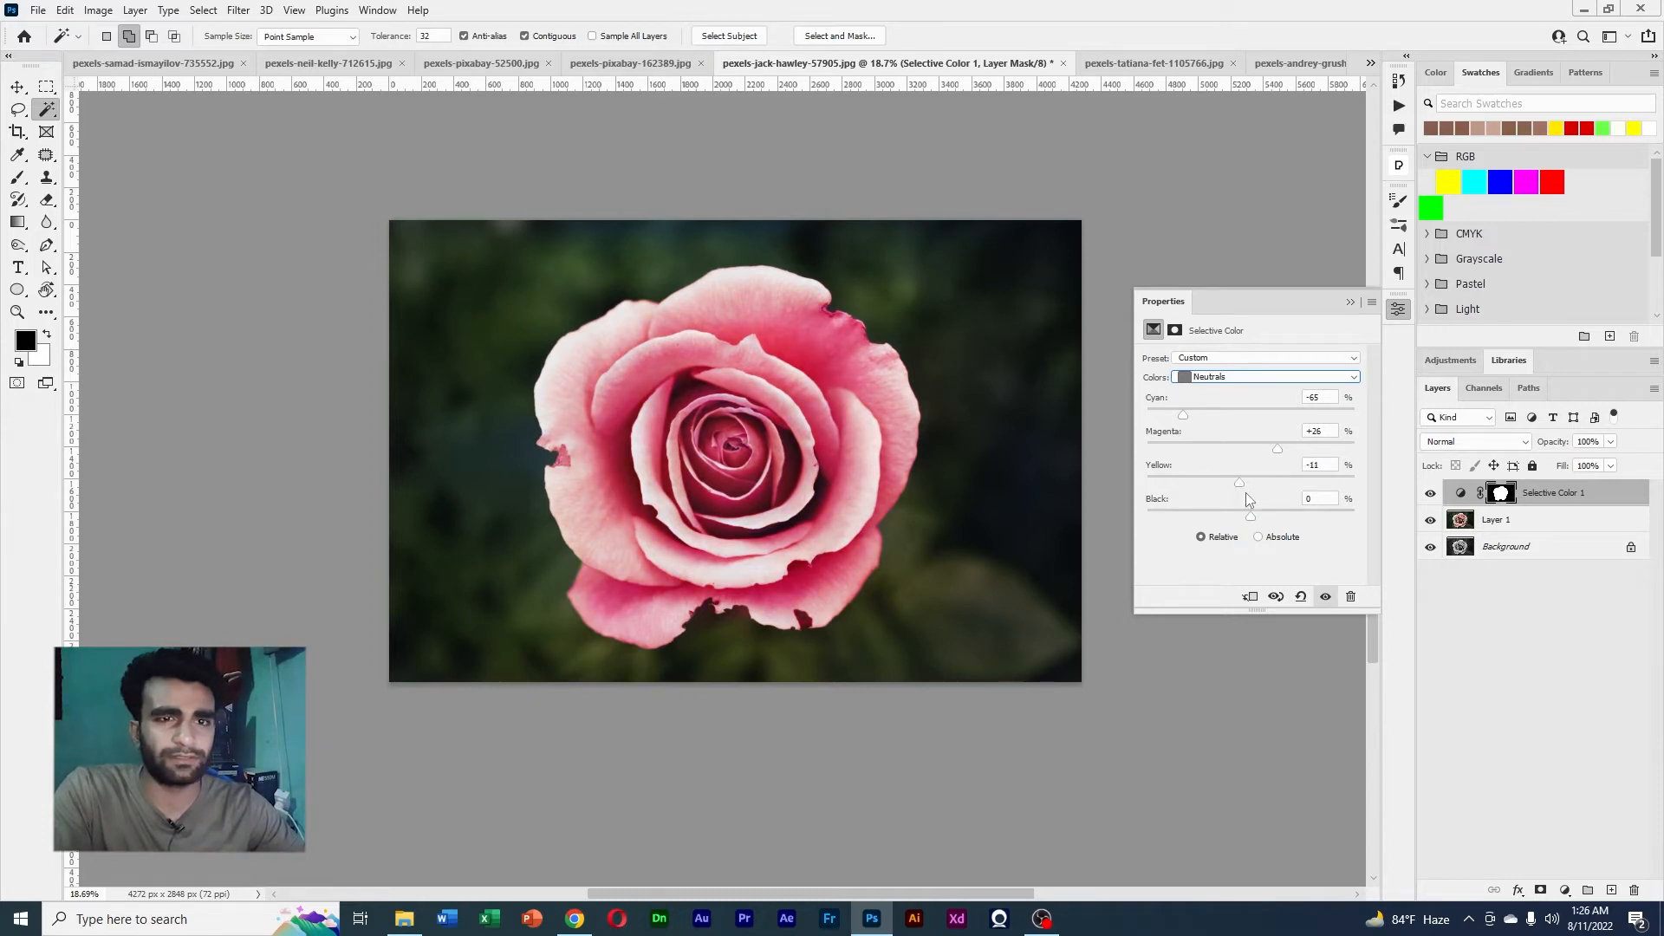
pyautogui.moveTo(1251, 515)
pyautogui.mouseDown()
pyautogui.moveTo(1228, 518)
pyautogui.moveTo(1266, 519)
pyautogui.mouseUp()
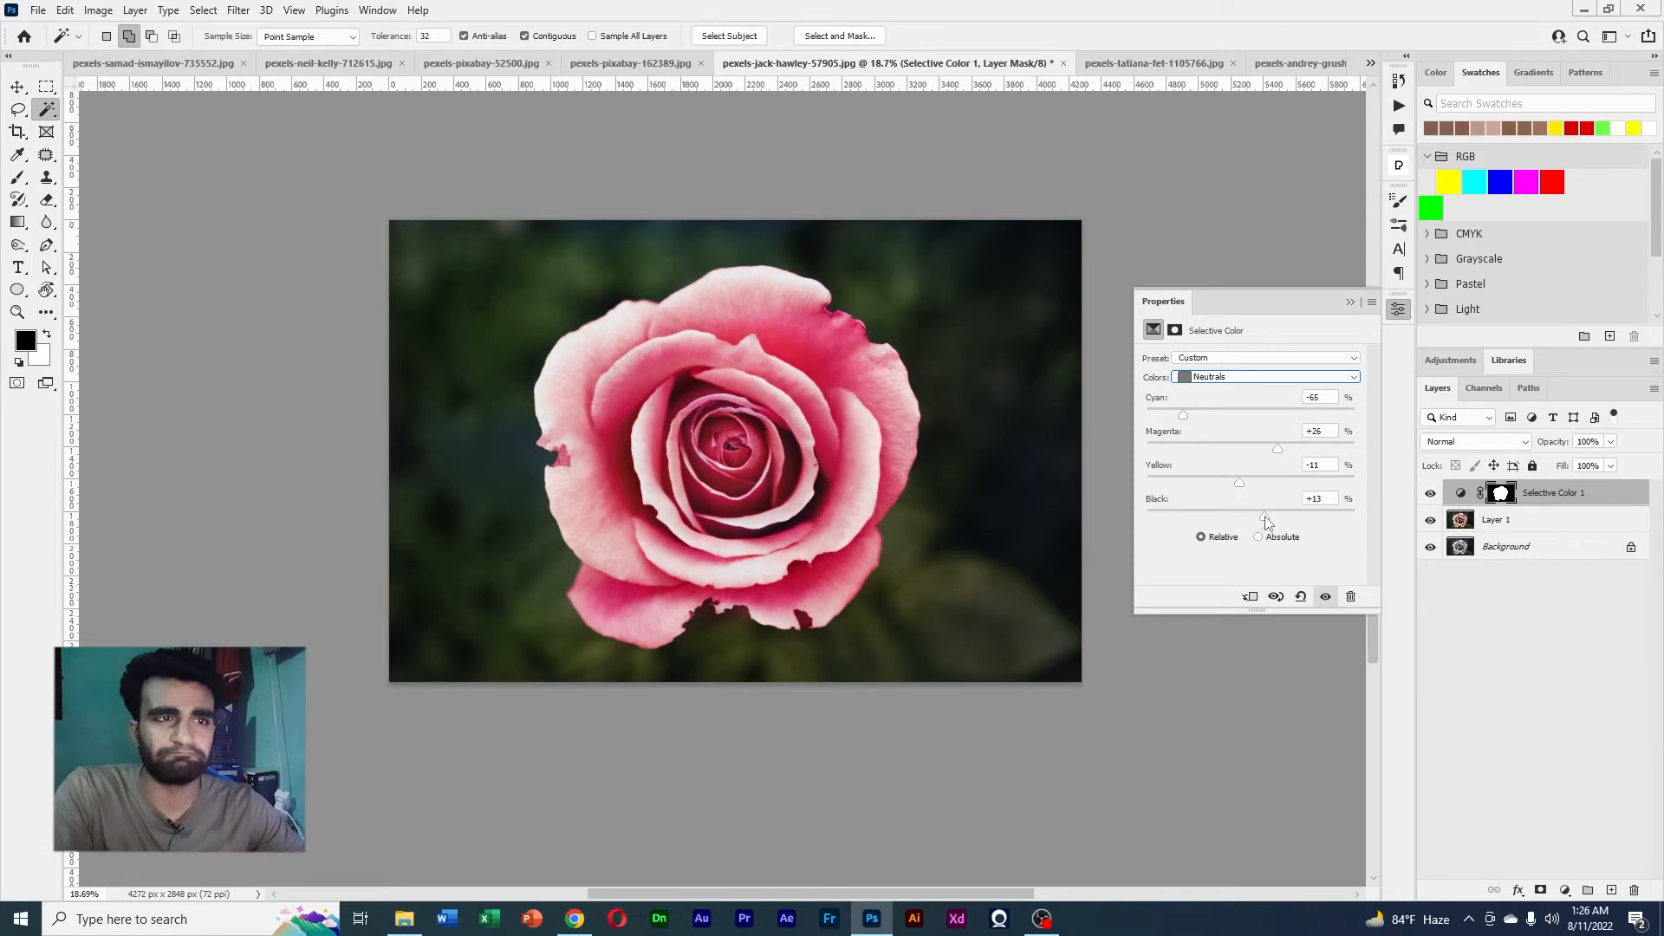
# Compare the rose before and after by toggling Layer 1 and the Selective Color layer, and inspect the petals with the adjustment settings closed
pyautogui.moveTo(883, 475); pyautogui.dragTo(837, 426)
pyautogui.click(775, 401)
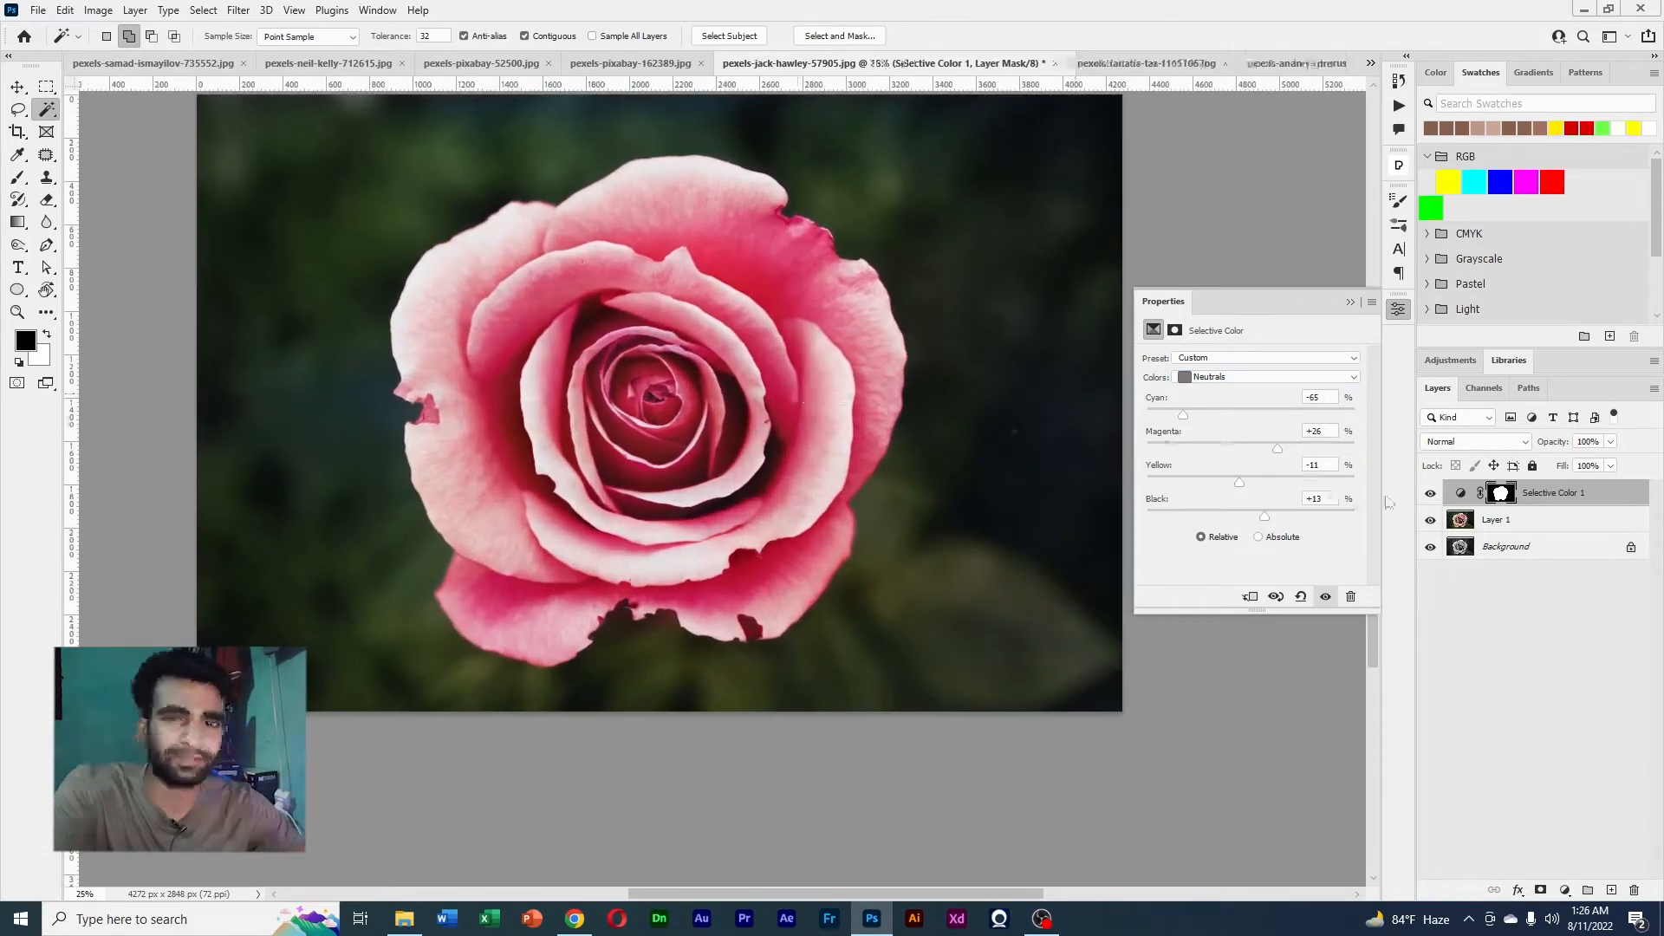
pyautogui.click(1430, 519)
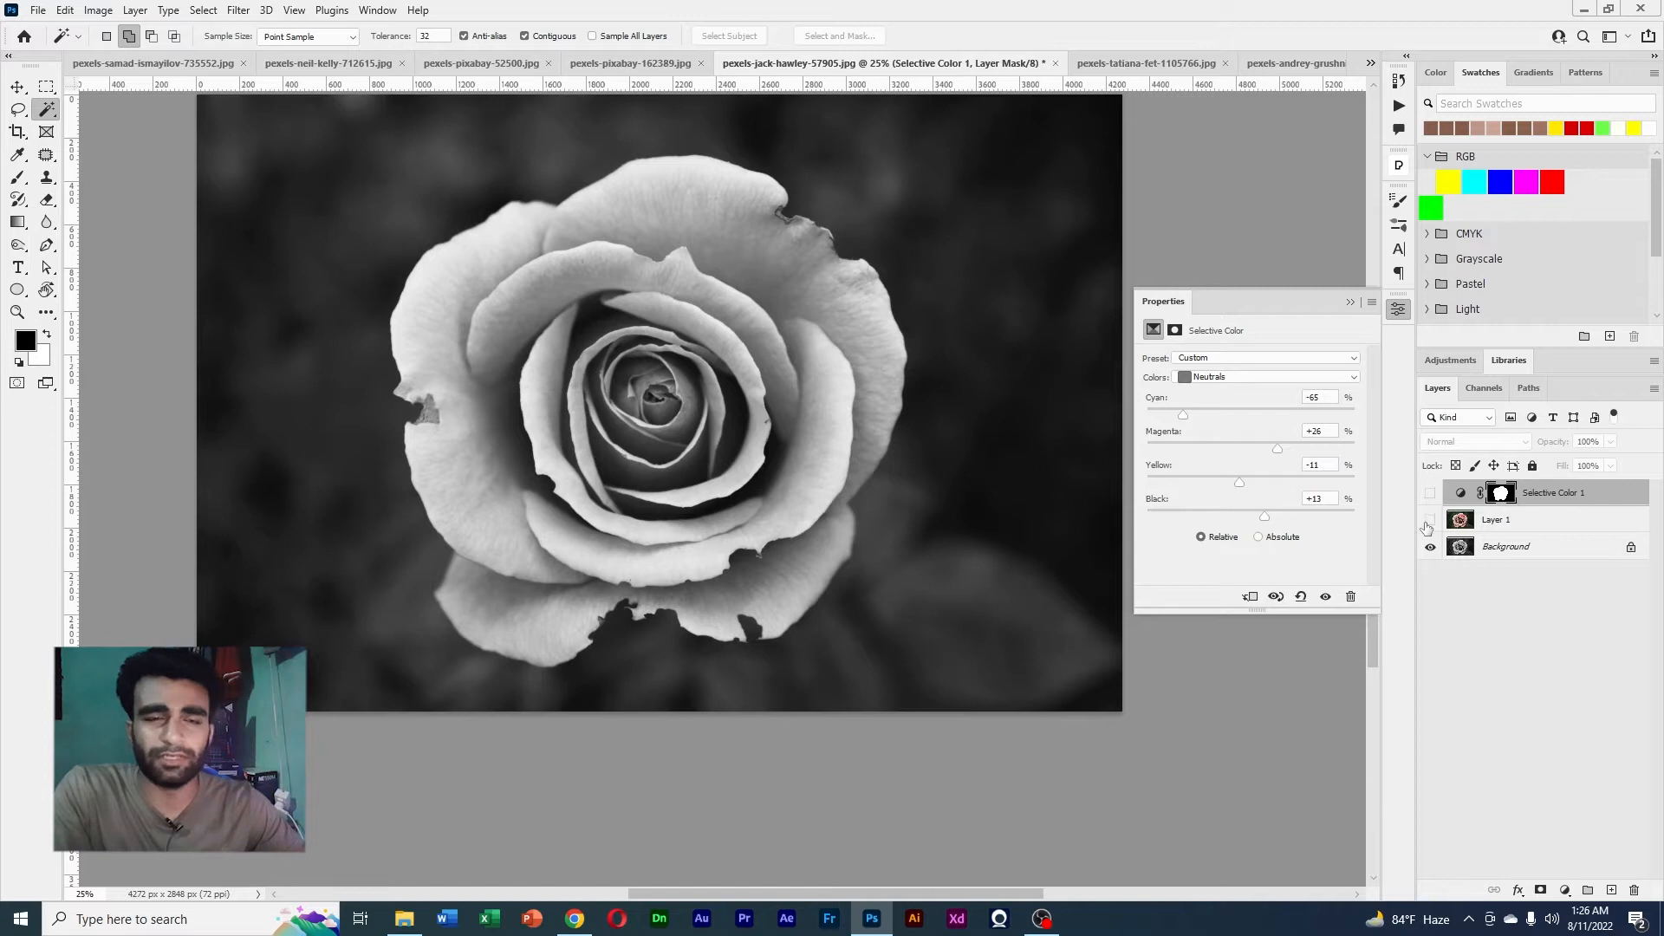
pyautogui.click(1431, 520)
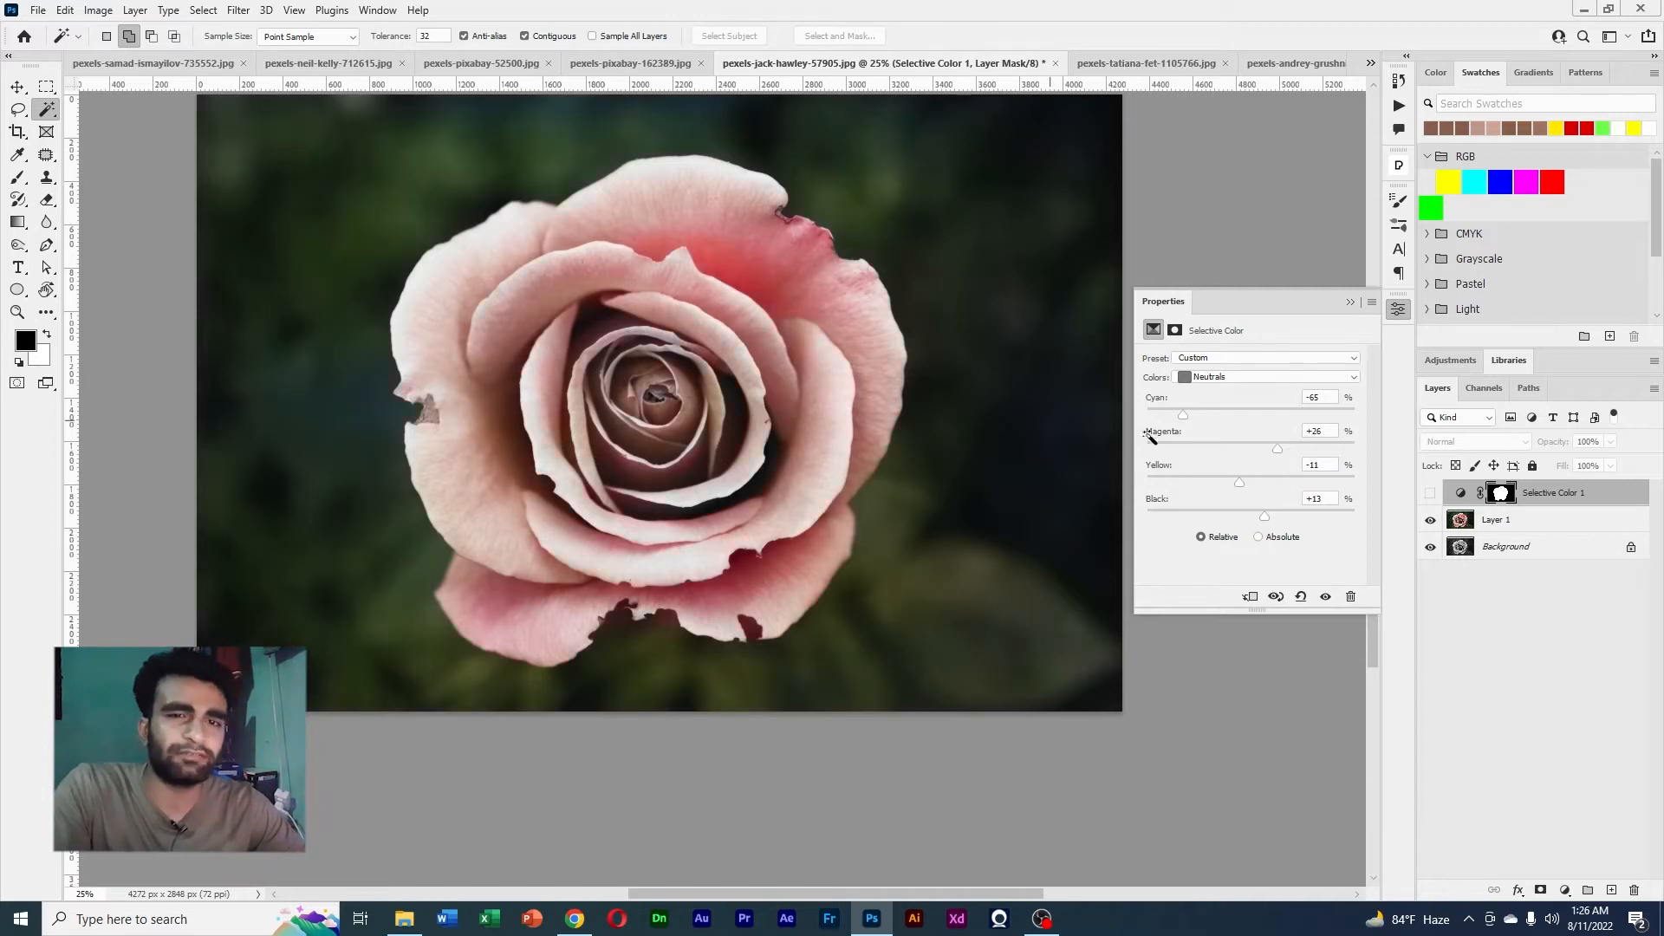
pyautogui.click(1431, 494)
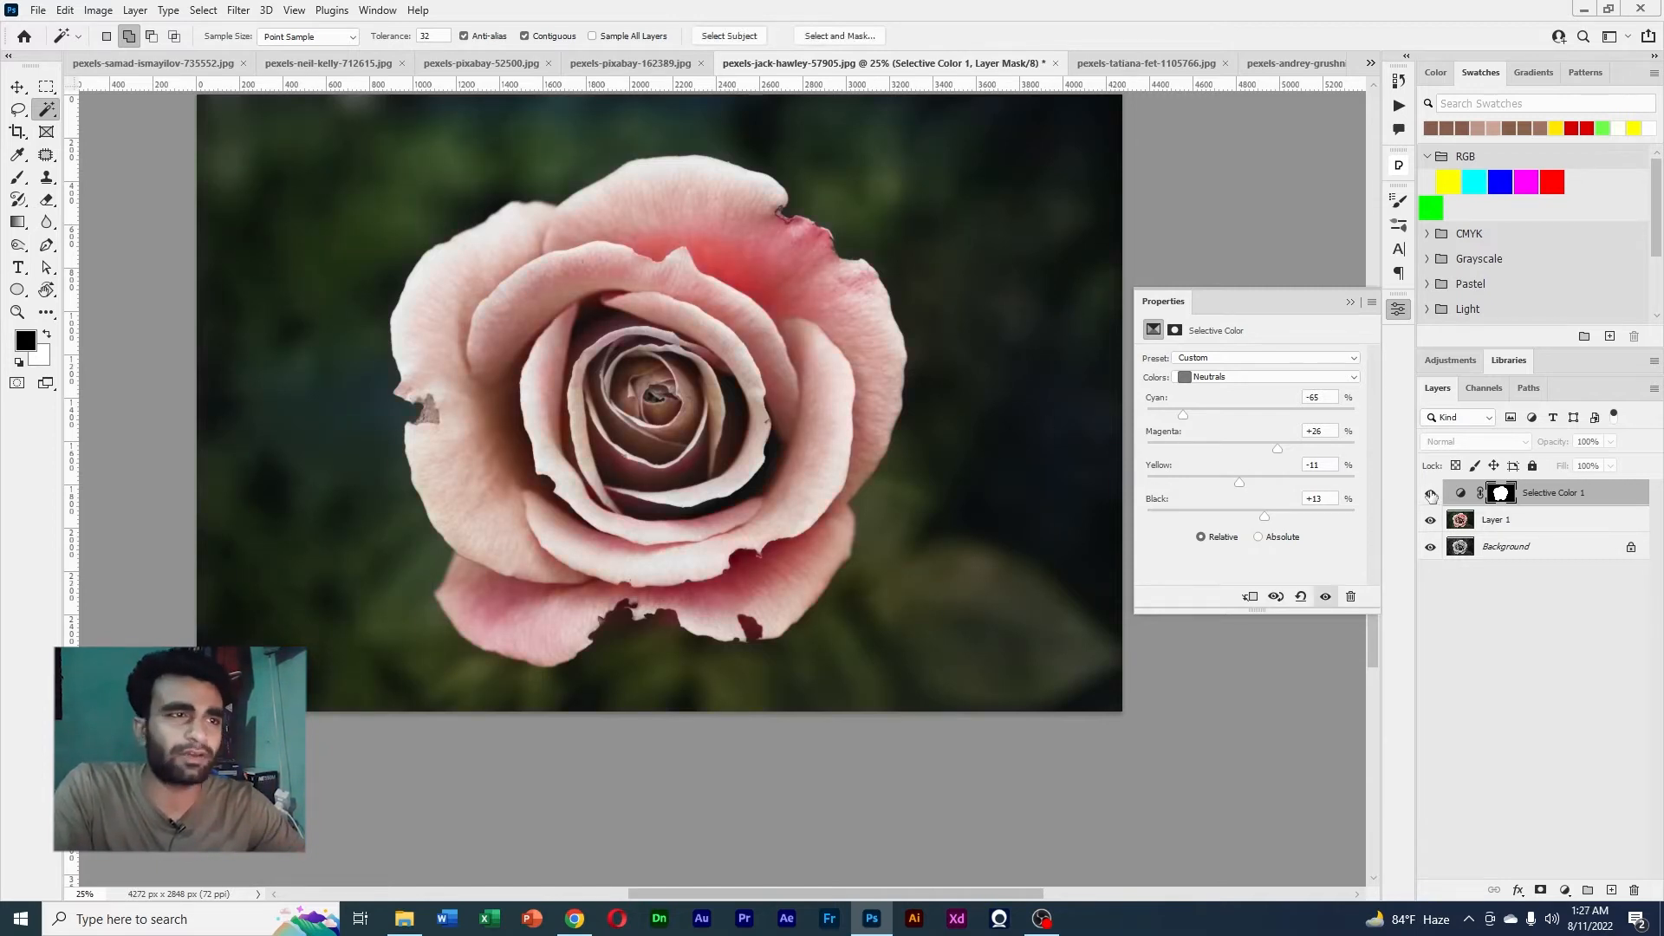
pyautogui.scroll(-2, 919, 418)
pyautogui.scroll(2, 878, 429)
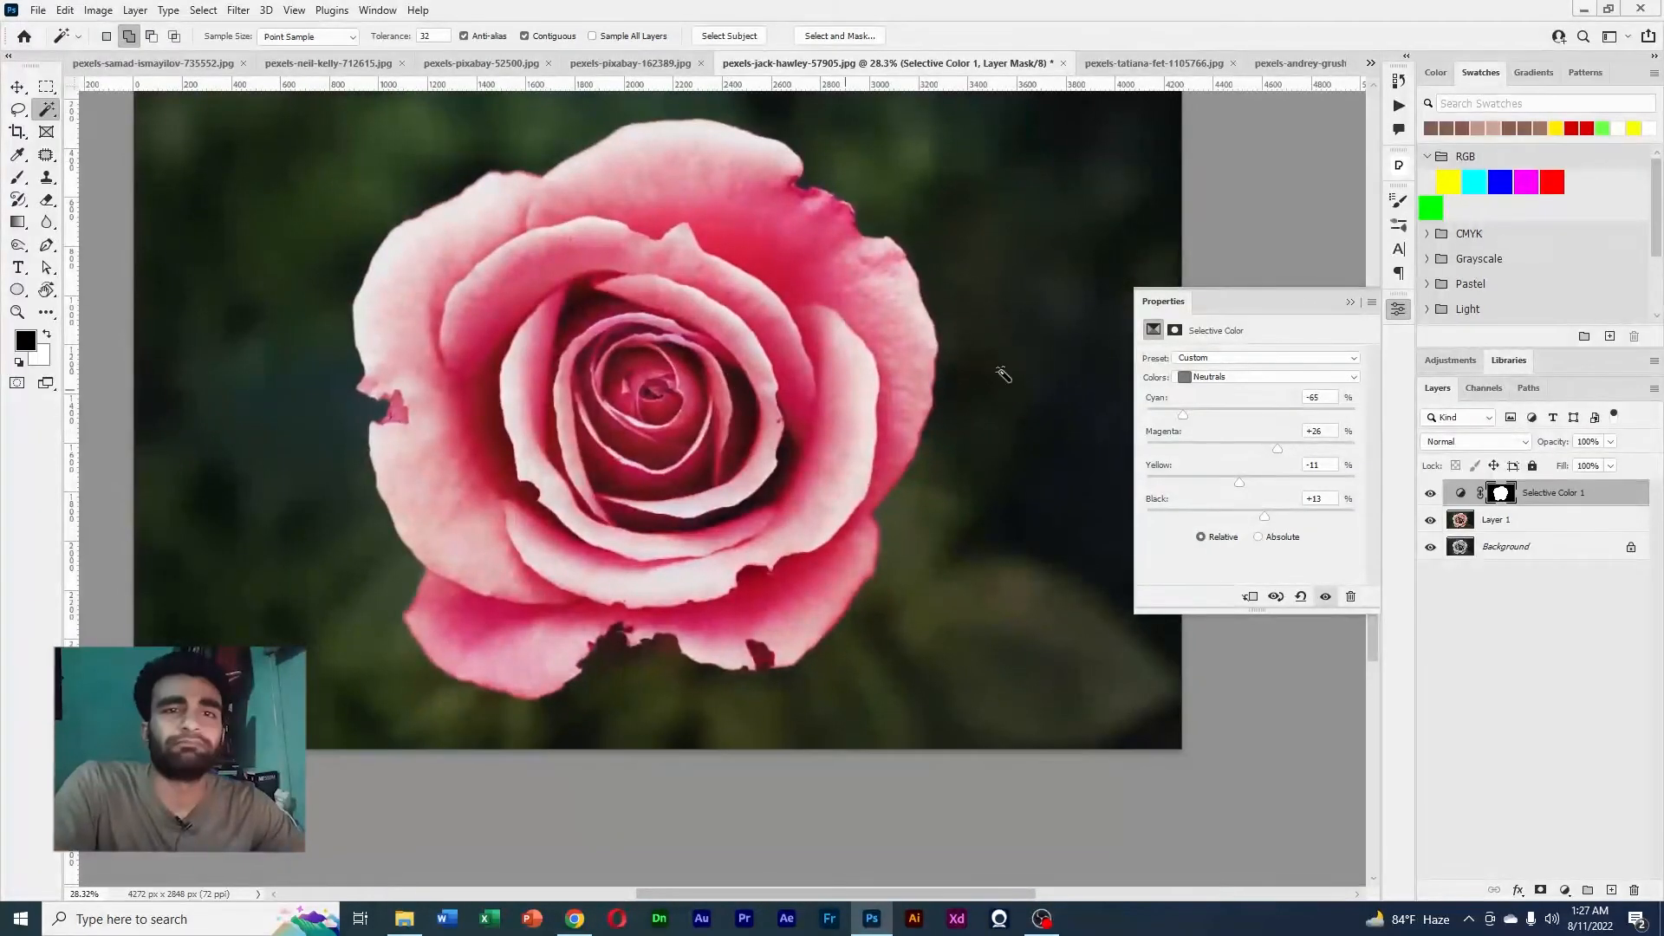
pyautogui.click(1351, 302)
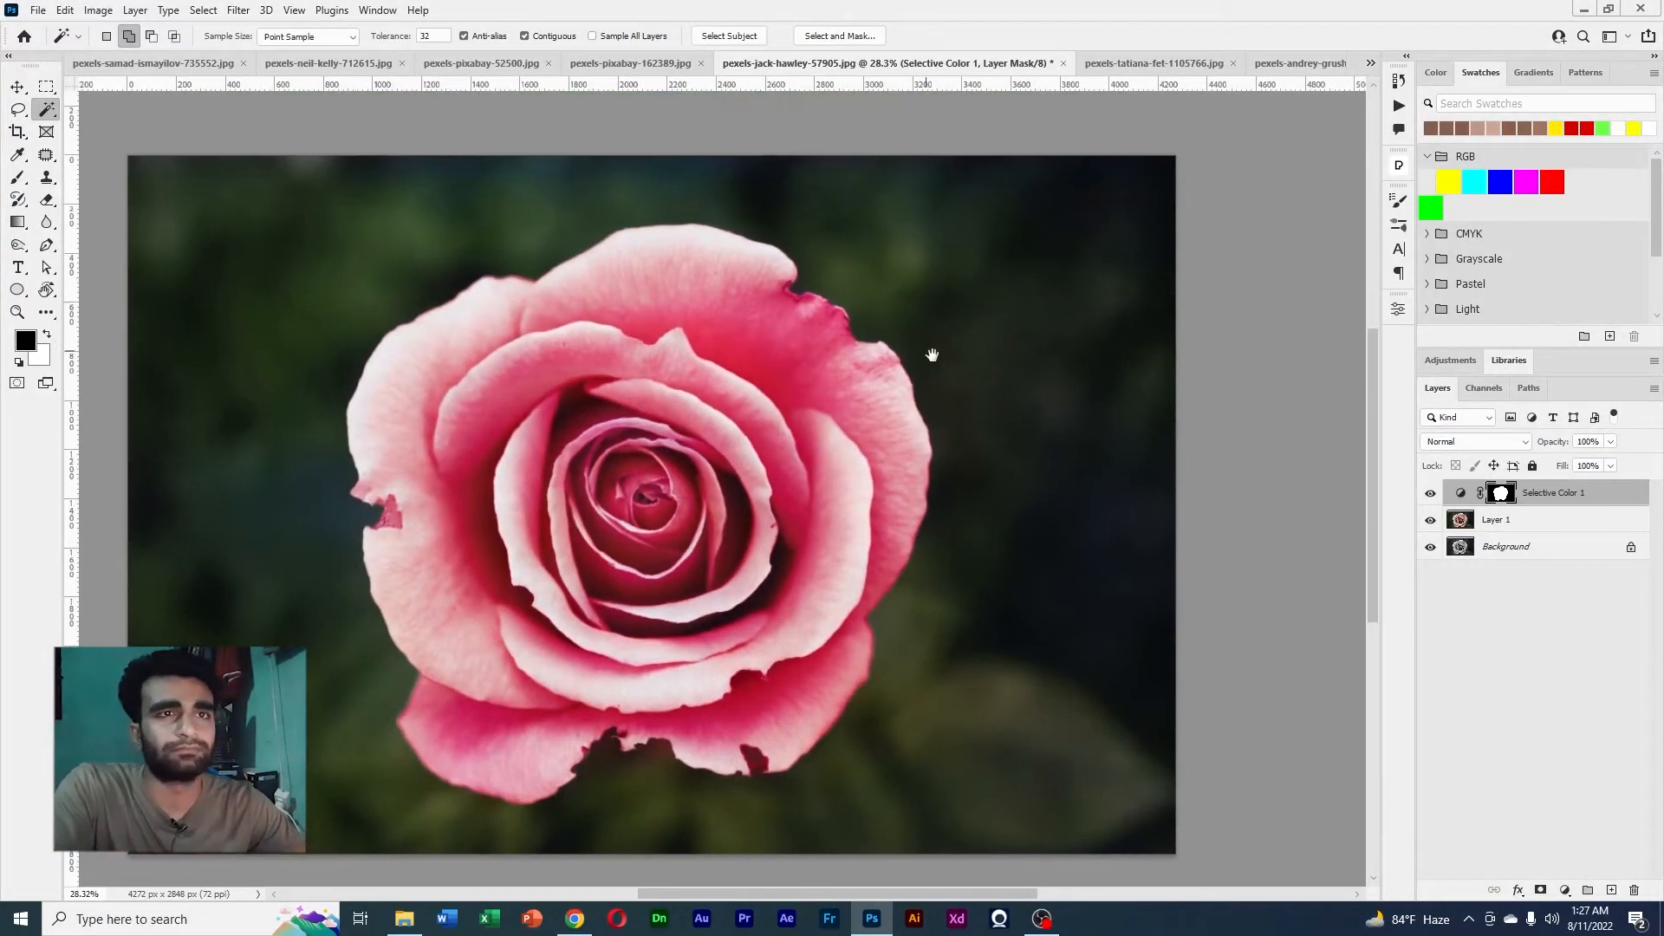
pyautogui.scroll(1, 927, 260)
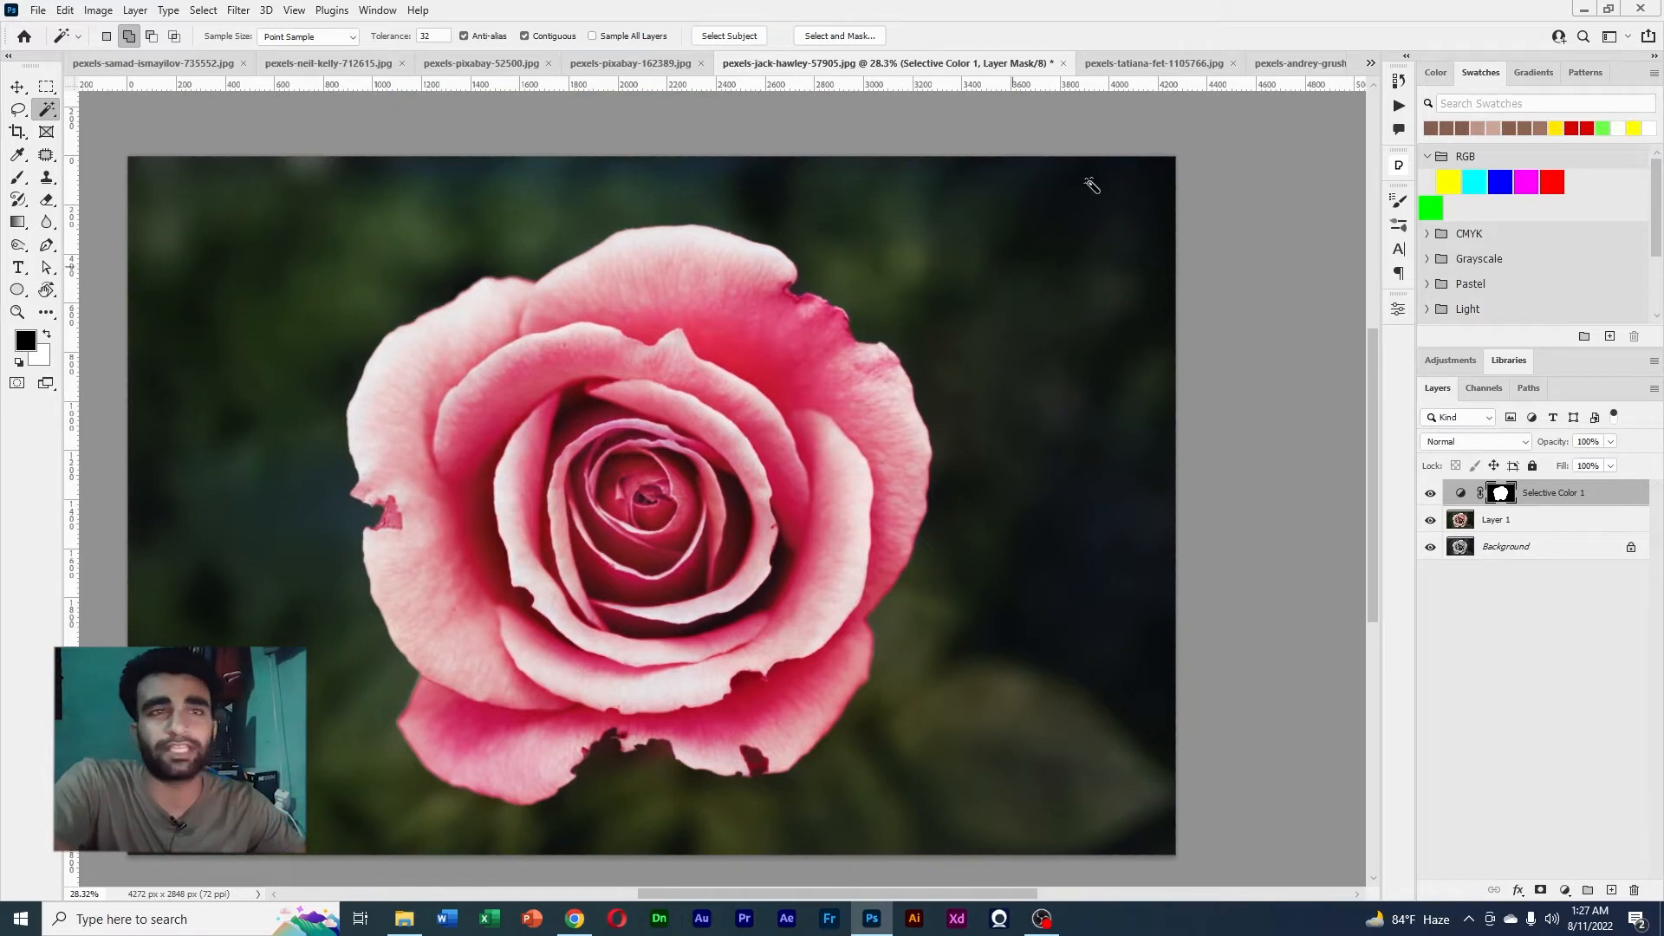
# Switch to the city buildings photo and turn on the Colorize neural filter for it
pyautogui.click(1141, 65)
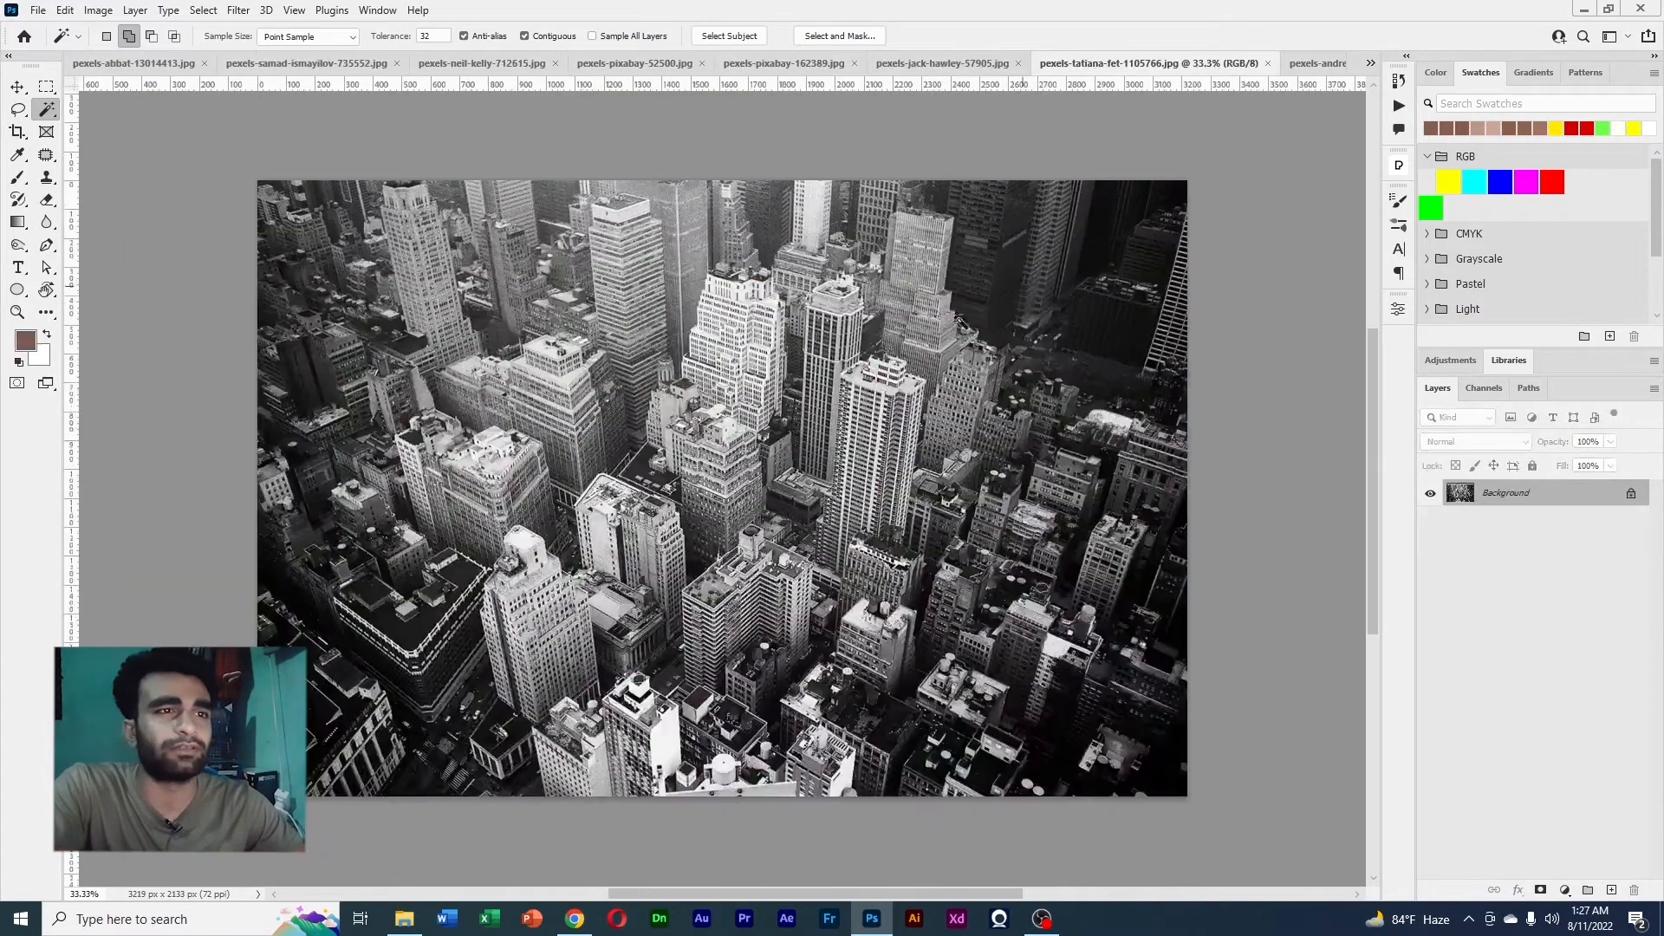
pyautogui.moveTo(682, 538); pyautogui.dragTo(674, 485)
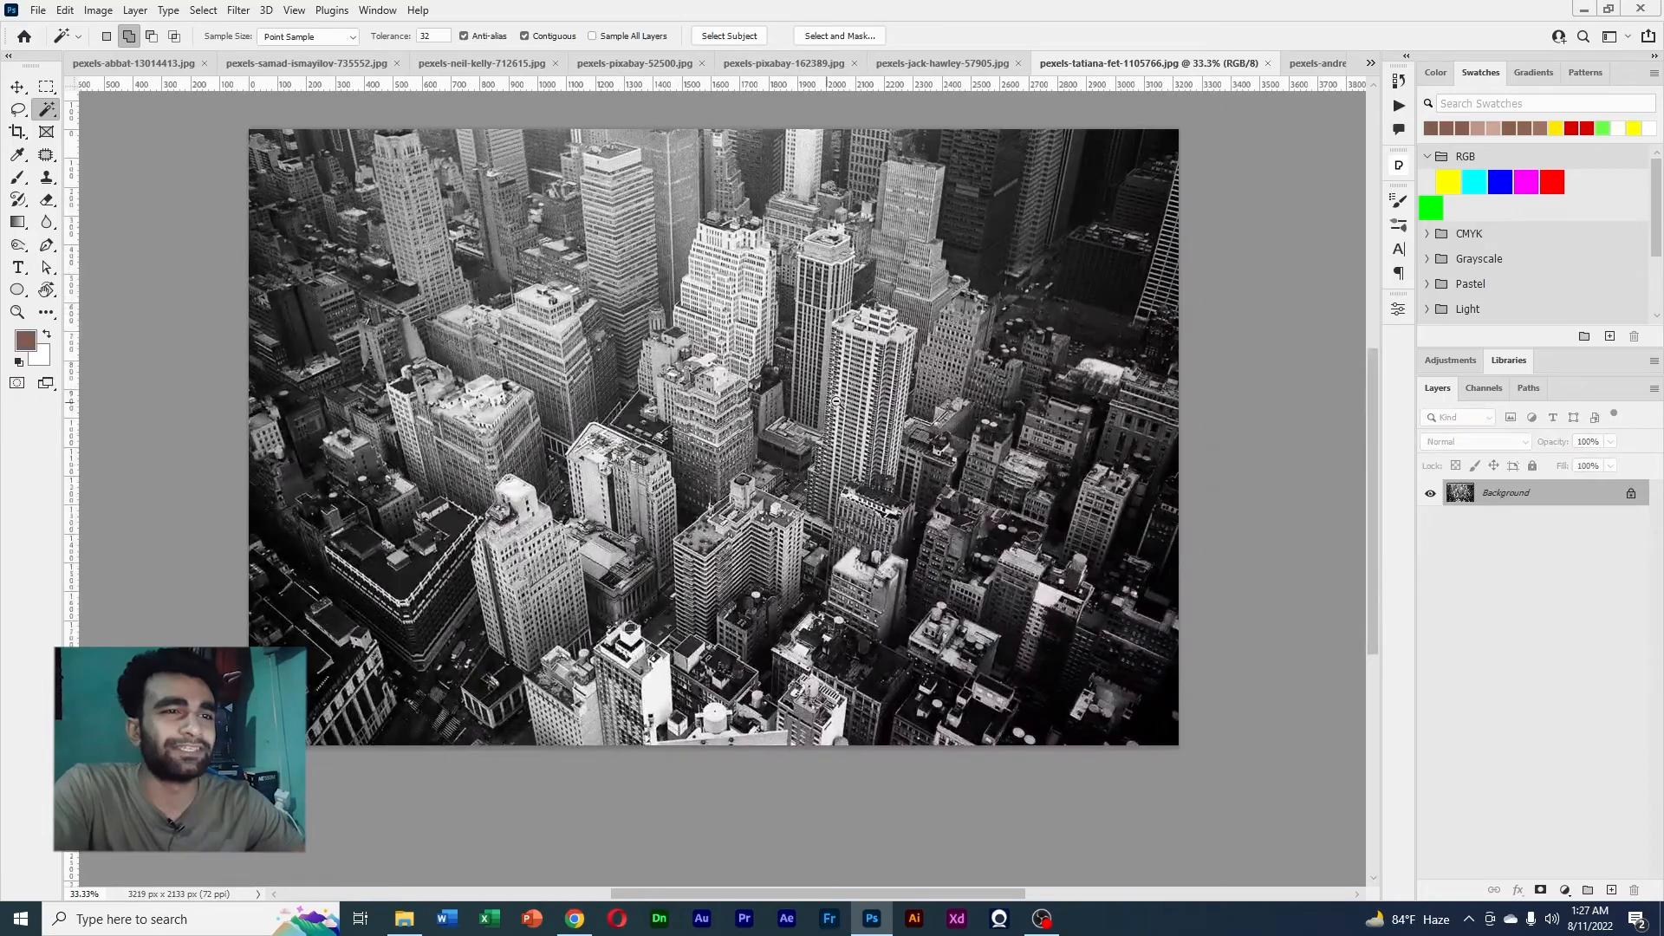
pyautogui.moveTo(835, 403); pyautogui.dragTo(747, 380)
pyautogui.moveTo(851, 376); pyautogui.dragTo(628, 321)
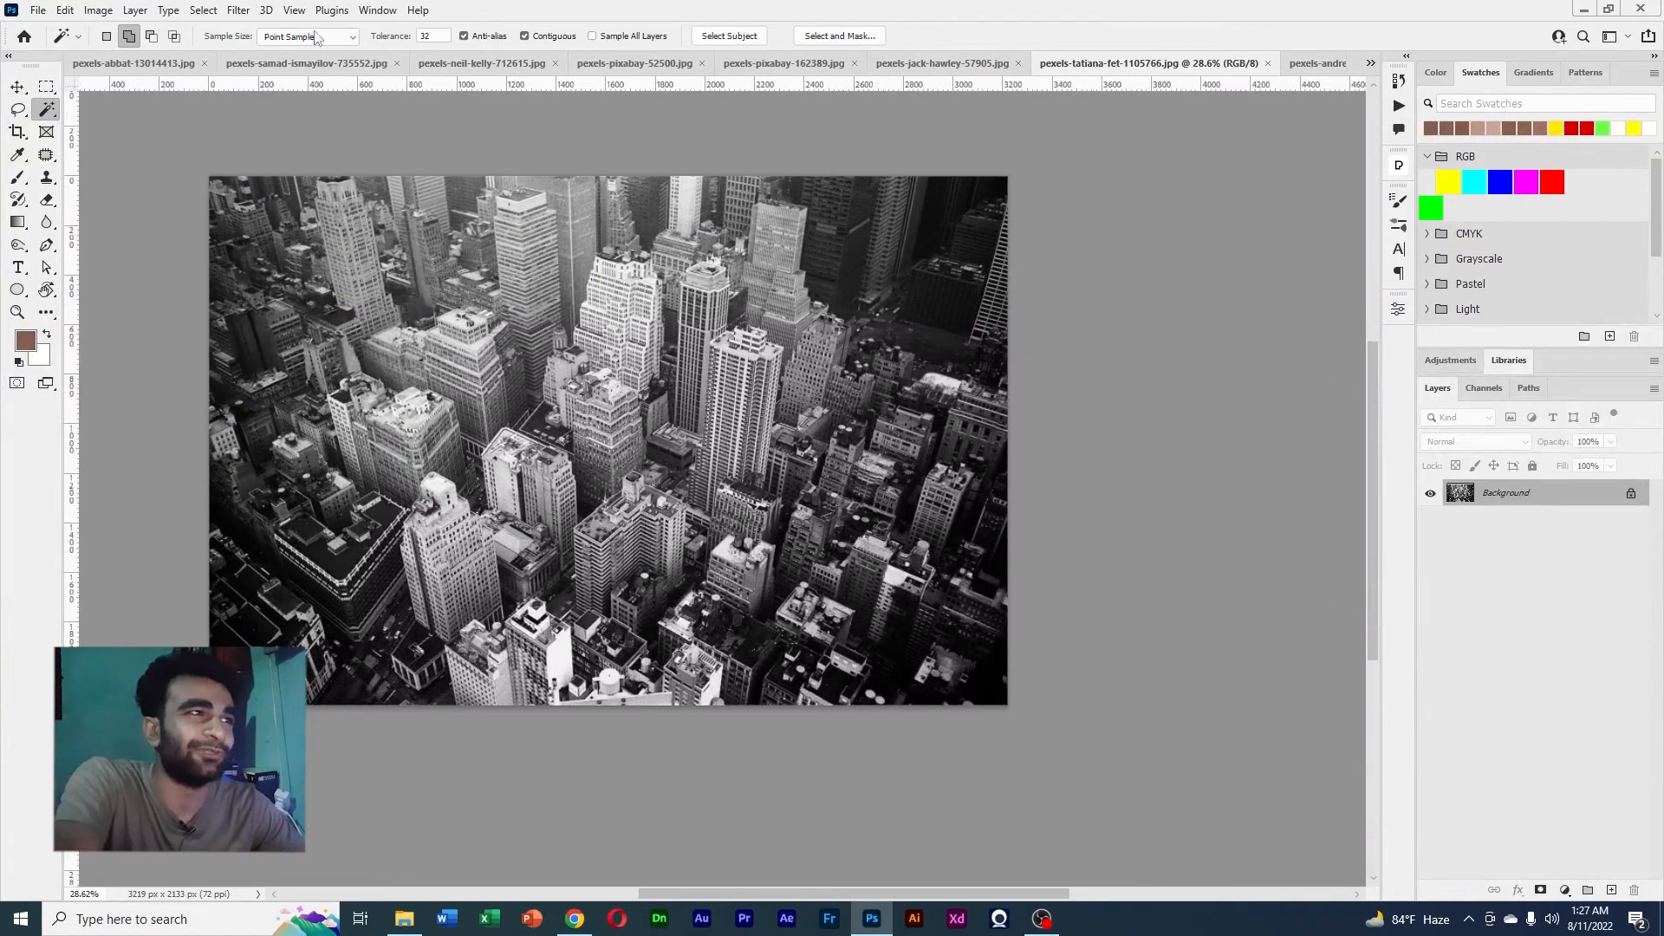
pyautogui.click(239, 11)
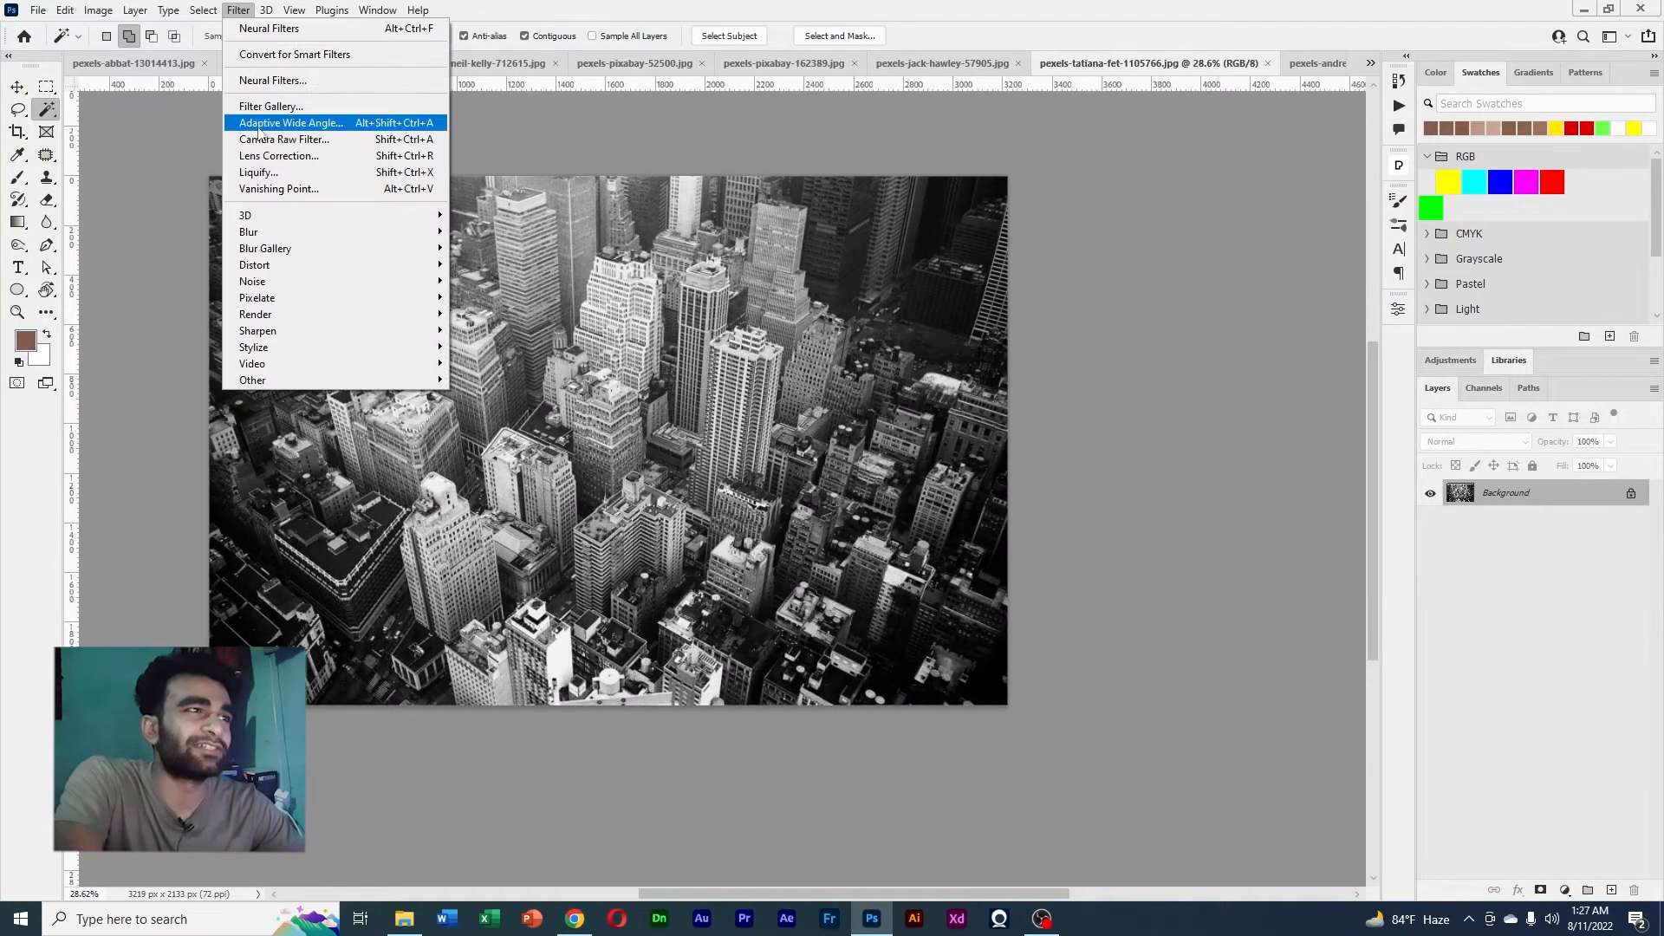
pyautogui.click(285, 82)
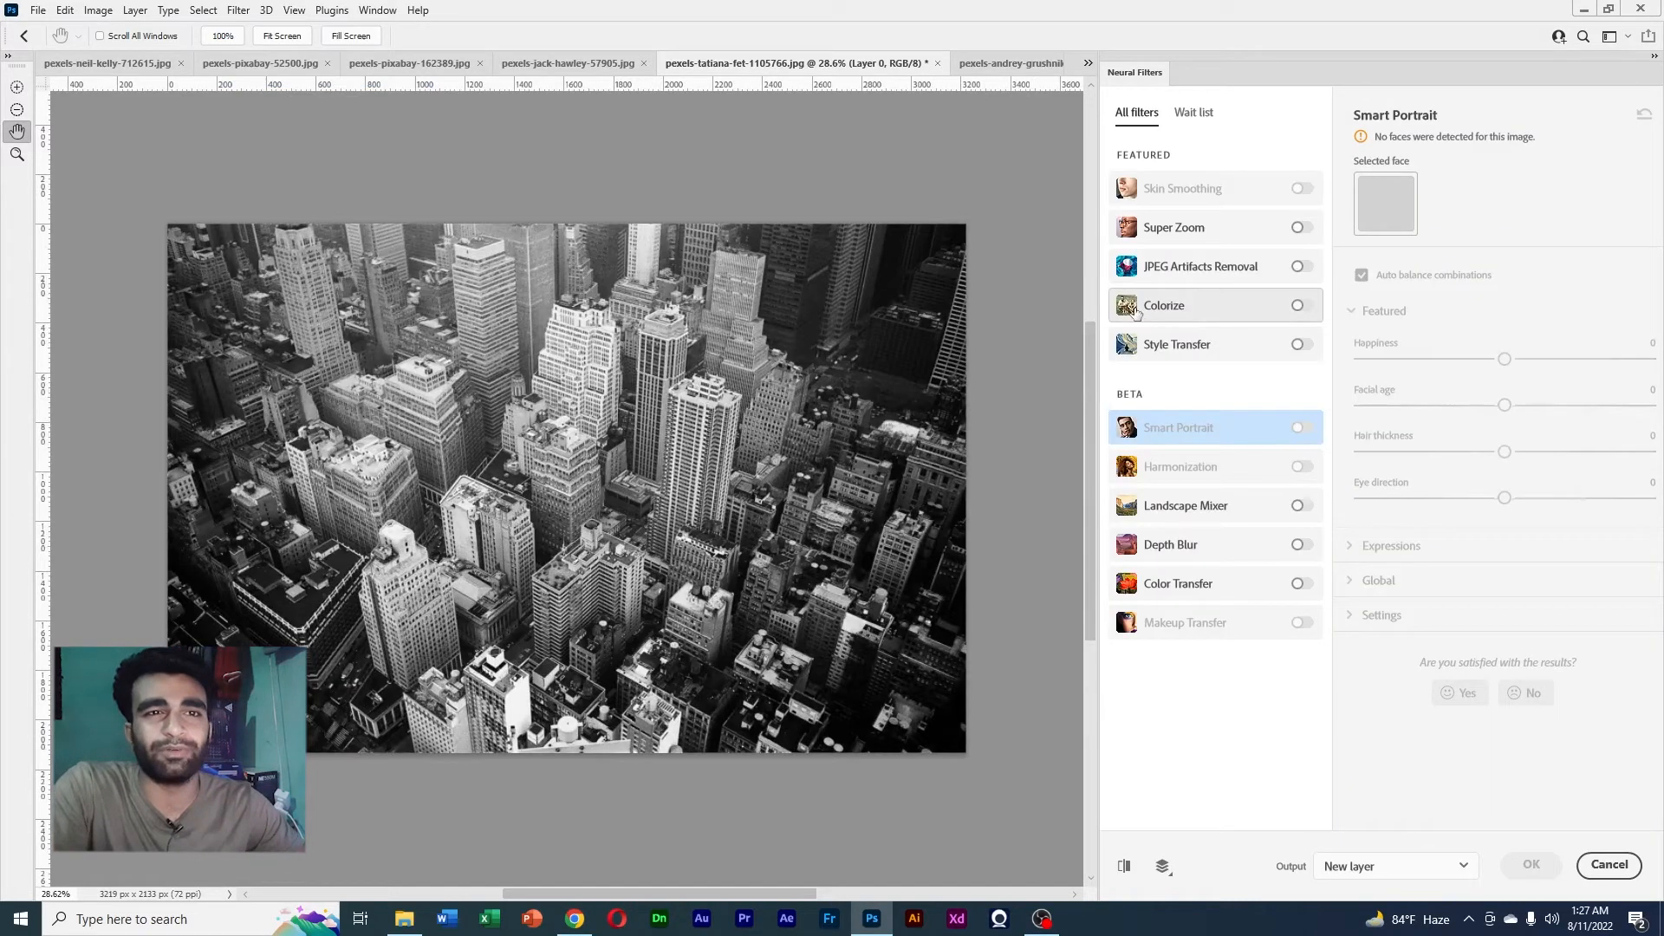
pyautogui.click(1299, 306)
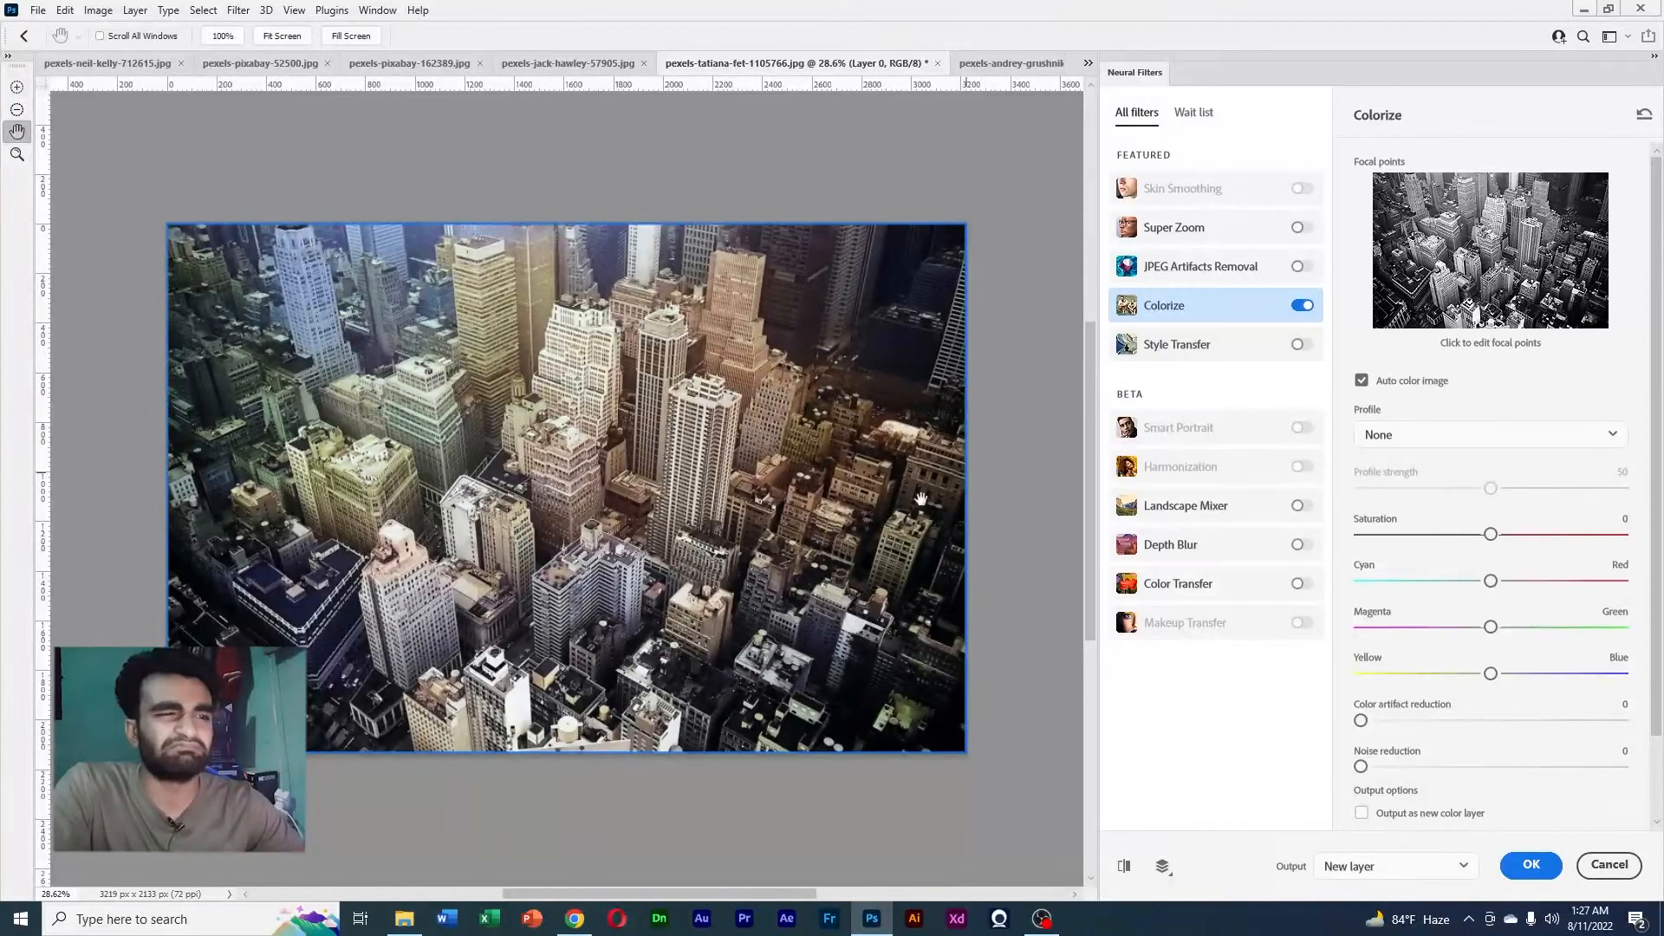
# Check the colorized buildings up close and as a whole, and apply the Colorize result as a new layer
pyautogui.moveTo(736, 580); pyautogui.dragTo(770, 561)
pyautogui.scroll(4, 642, 401)
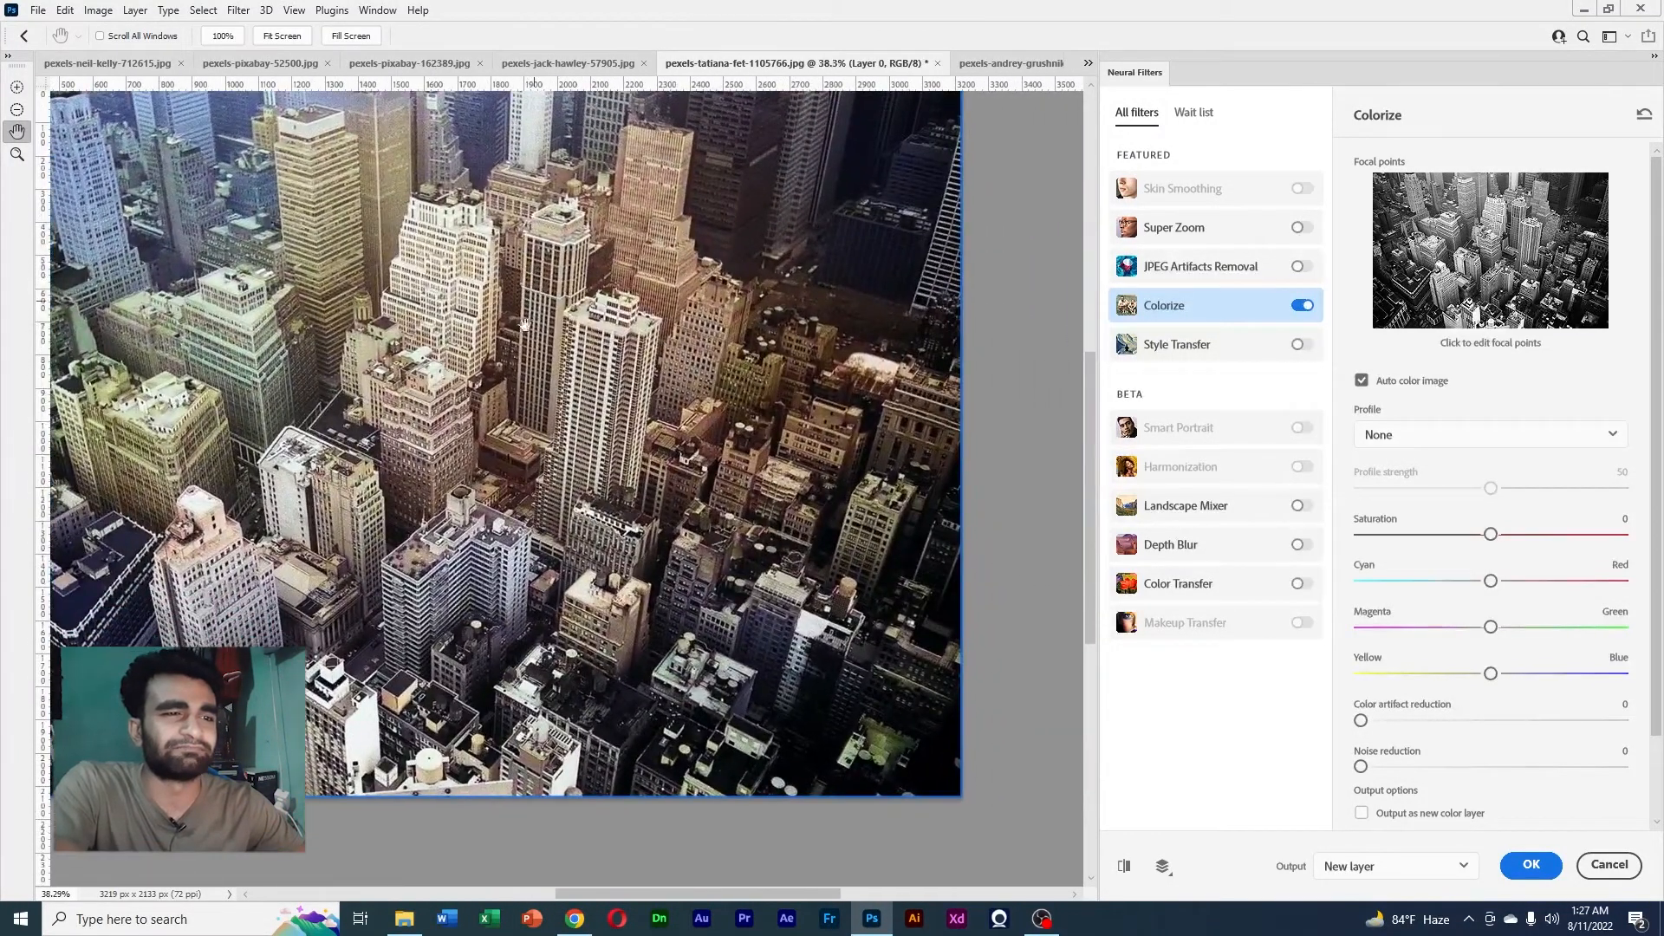
pyautogui.moveTo(524, 323); pyautogui.dragTo(713, 403)
pyautogui.moveTo(500, 485); pyautogui.dragTo(552, 433)
pyautogui.moveTo(630, 396); pyautogui.dragTo(568, 411)
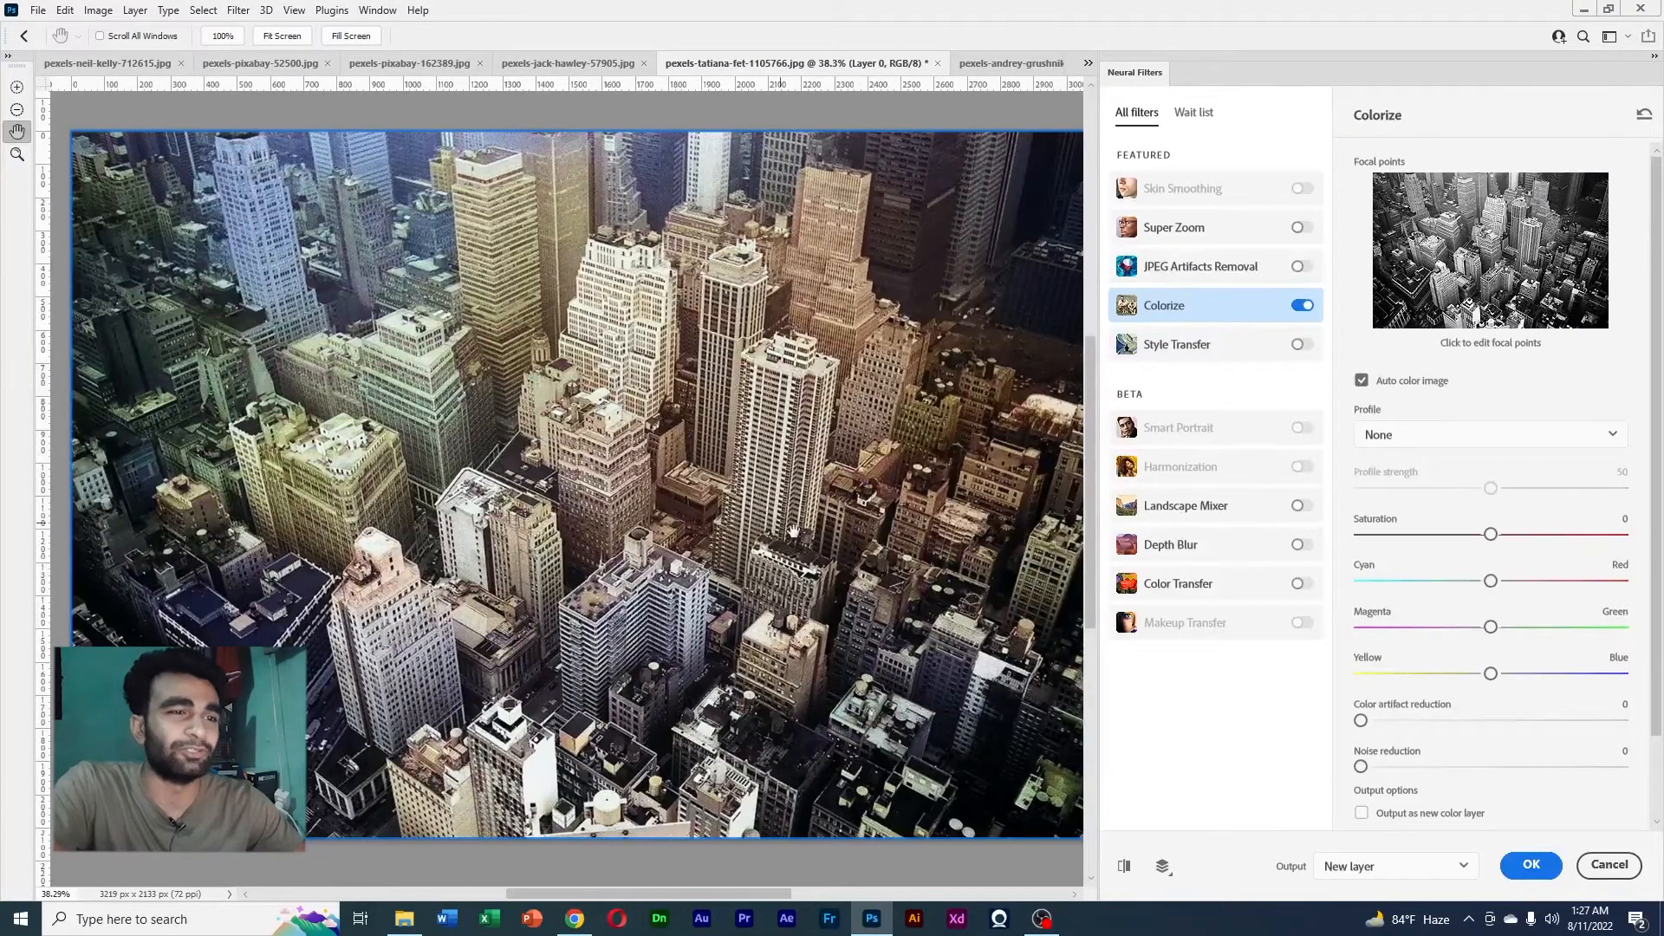
pyautogui.scroll(-5, 794, 531)
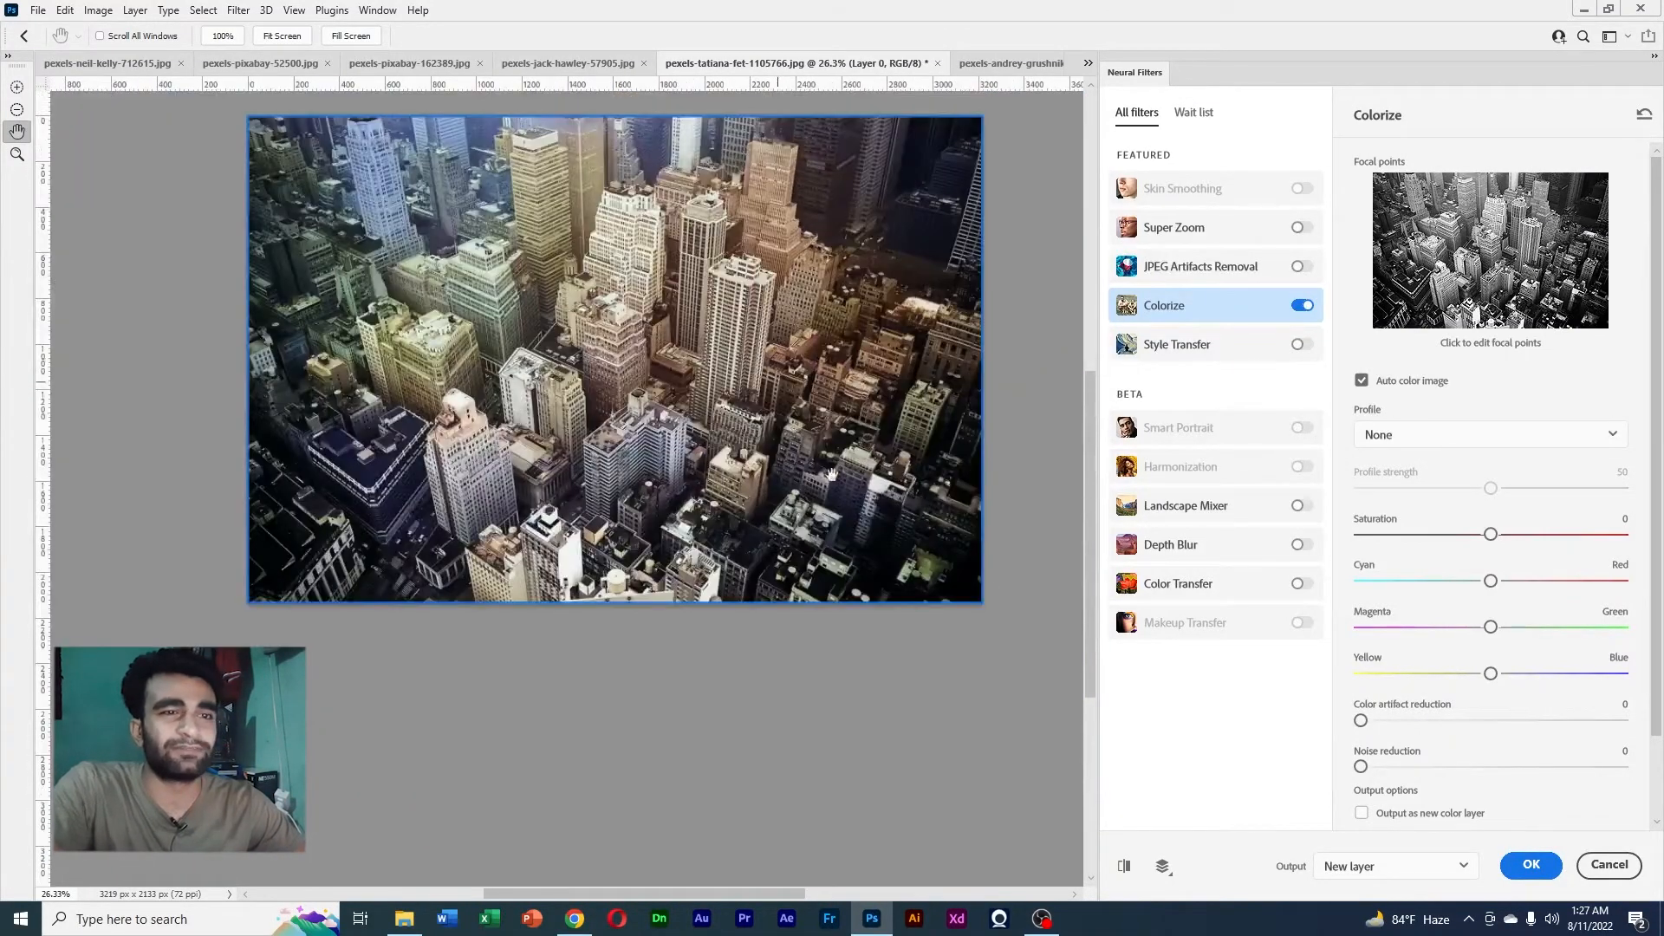
pyautogui.click(1531, 865)
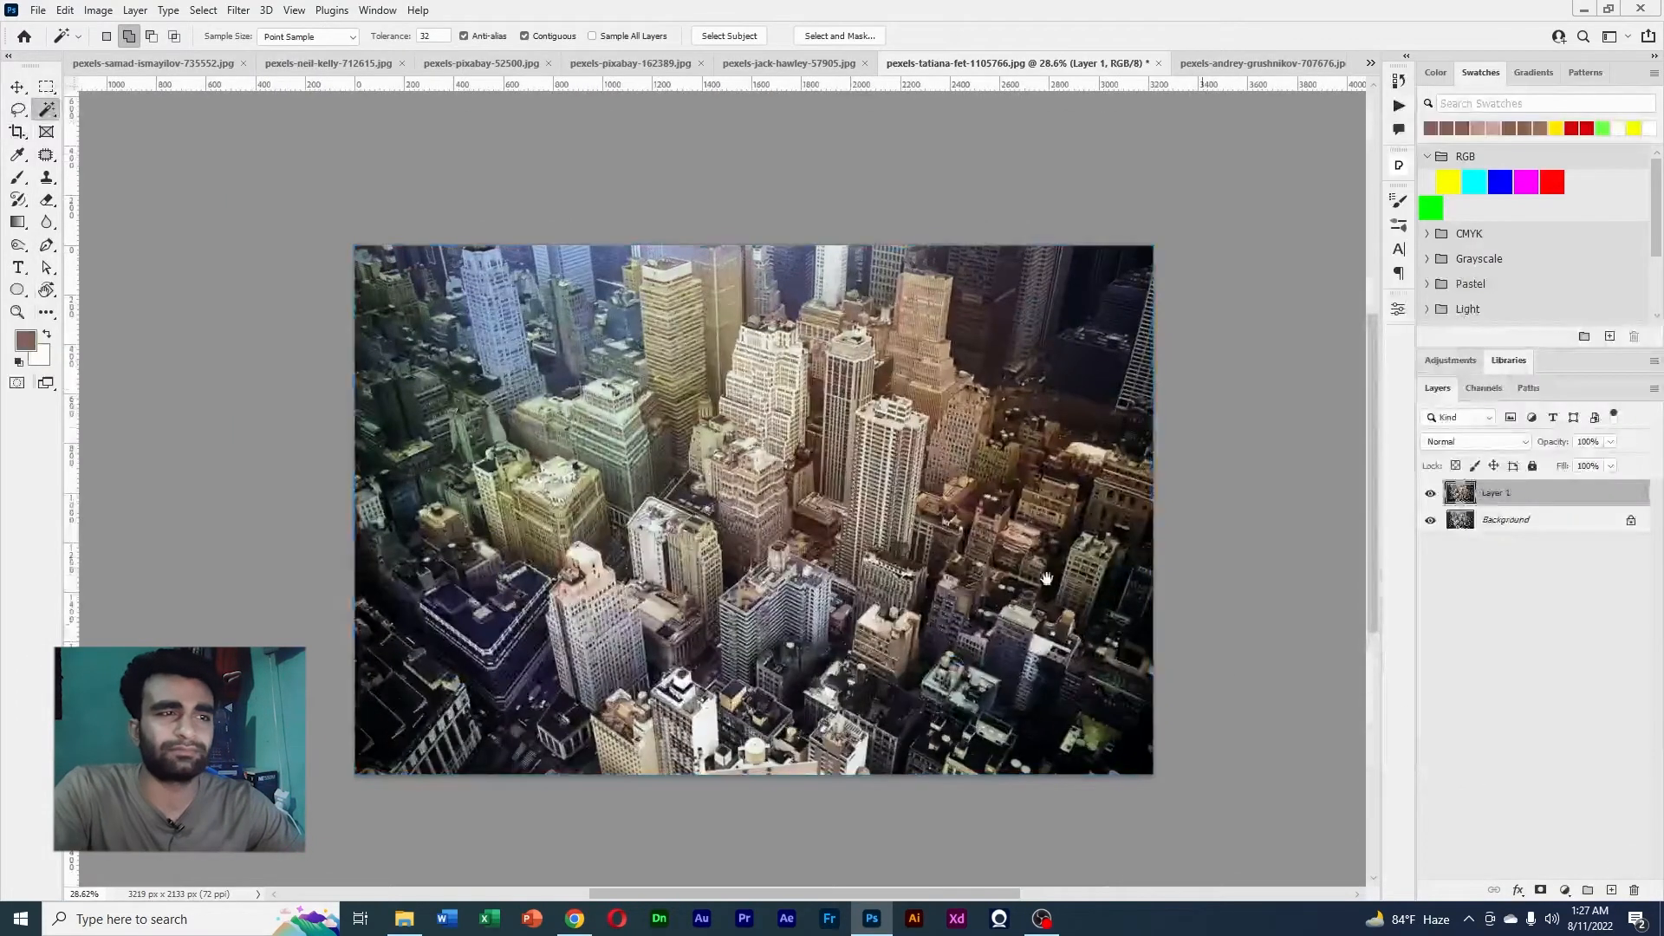
pyautogui.moveTo(702, 512); pyautogui.dragTo(589, 392)
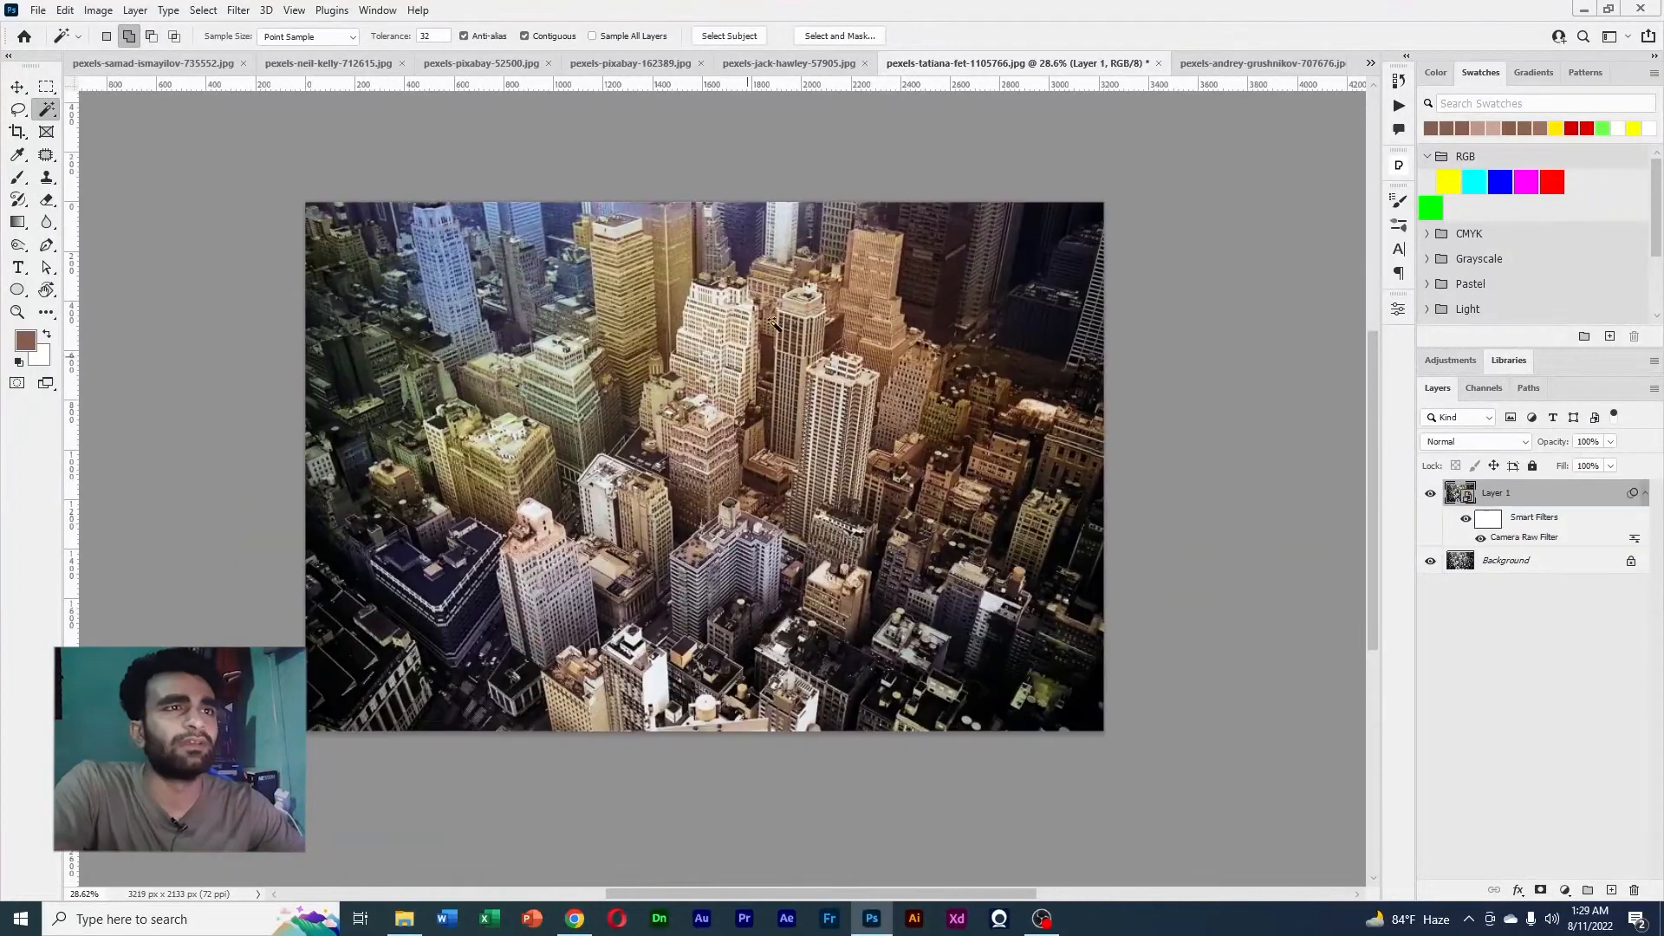
# Switch to the wall clocks photo and examine the black-and-white clock faces
pyautogui.click(1218, 66)
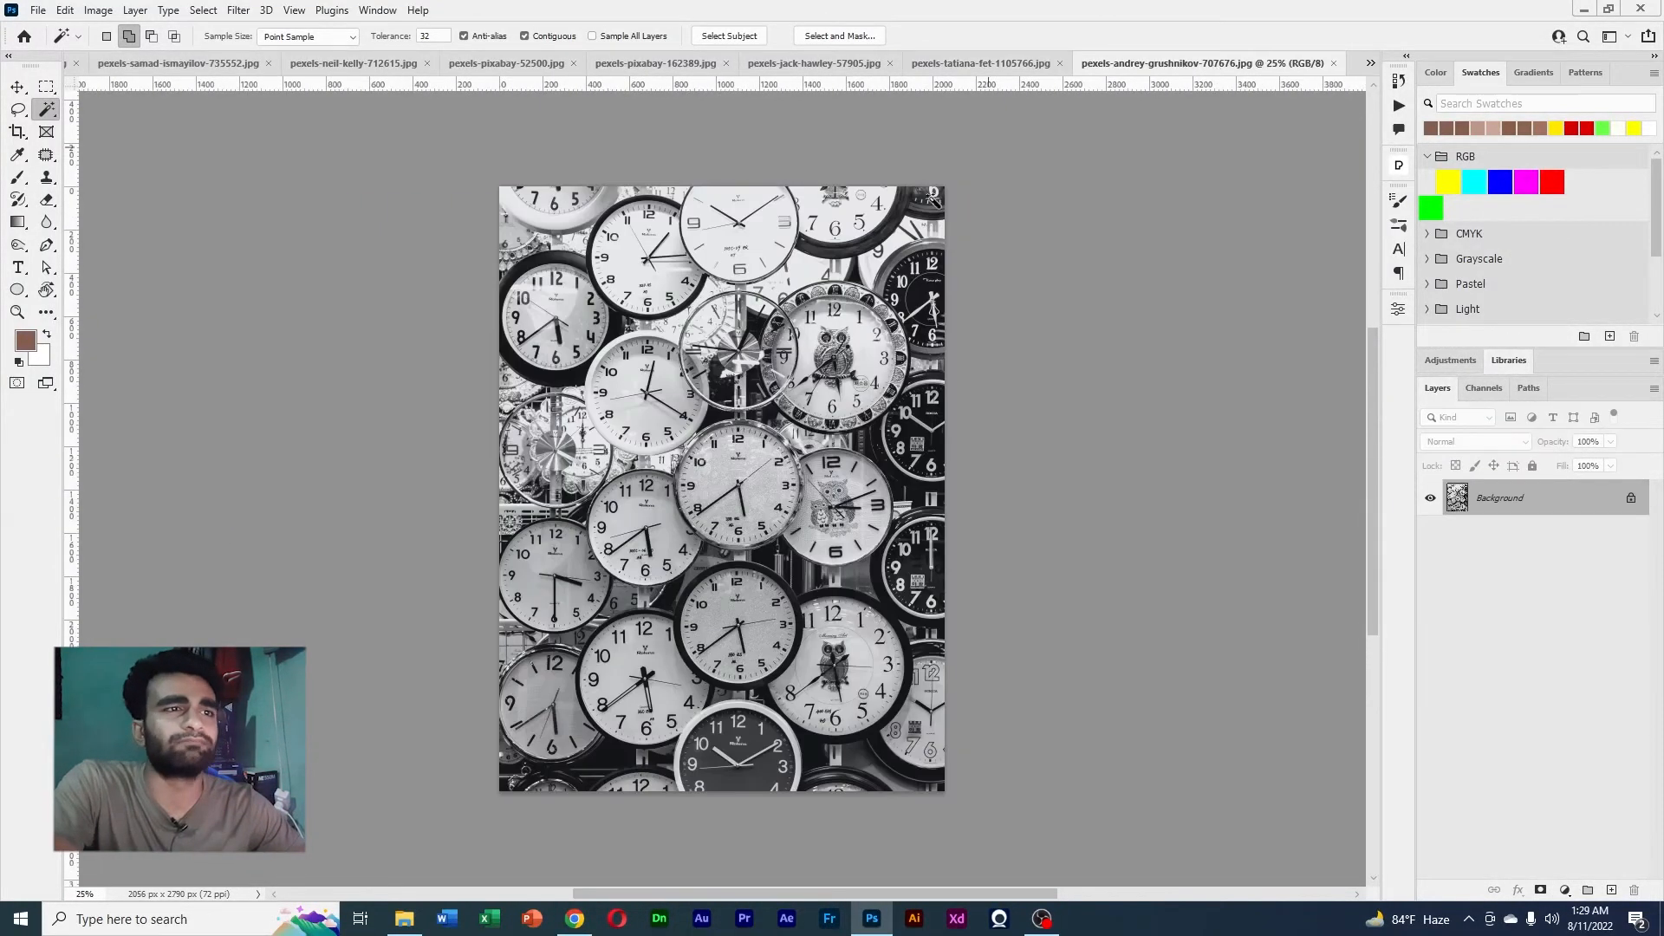
pyautogui.scroll(5, 778, 451)
pyautogui.scroll(-5, 781, 451)
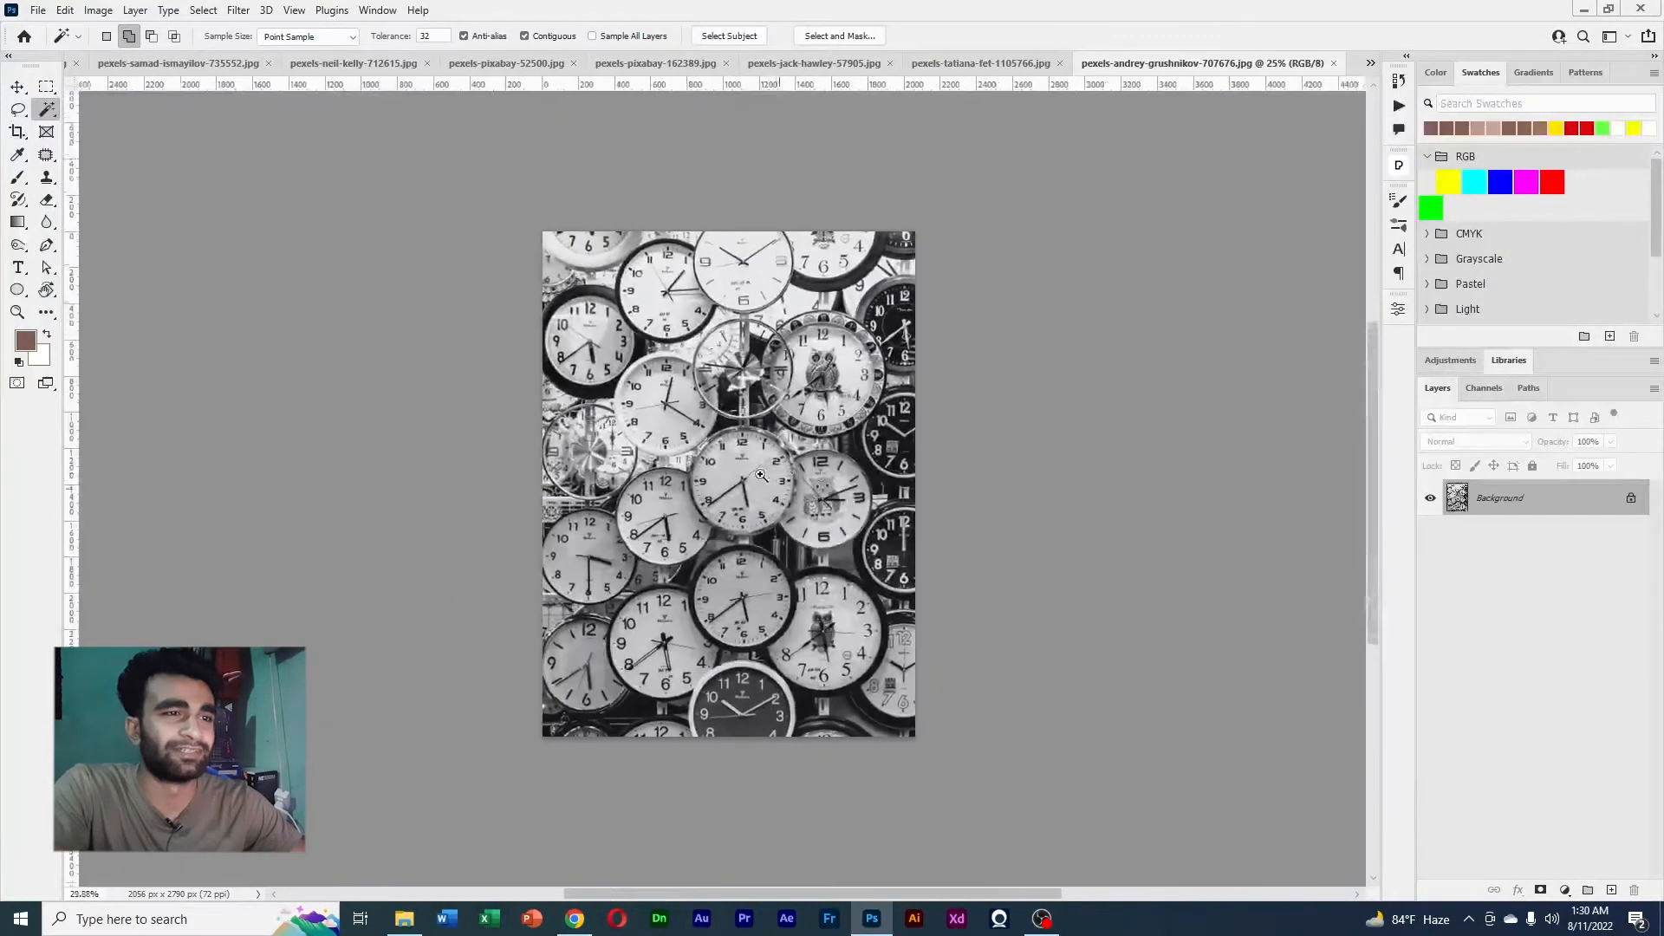
pyautogui.scroll(4, 845, 449)
pyautogui.moveTo(845, 449); pyautogui.dragTo(674, 388)
pyautogui.scroll(-4, 901, 416)
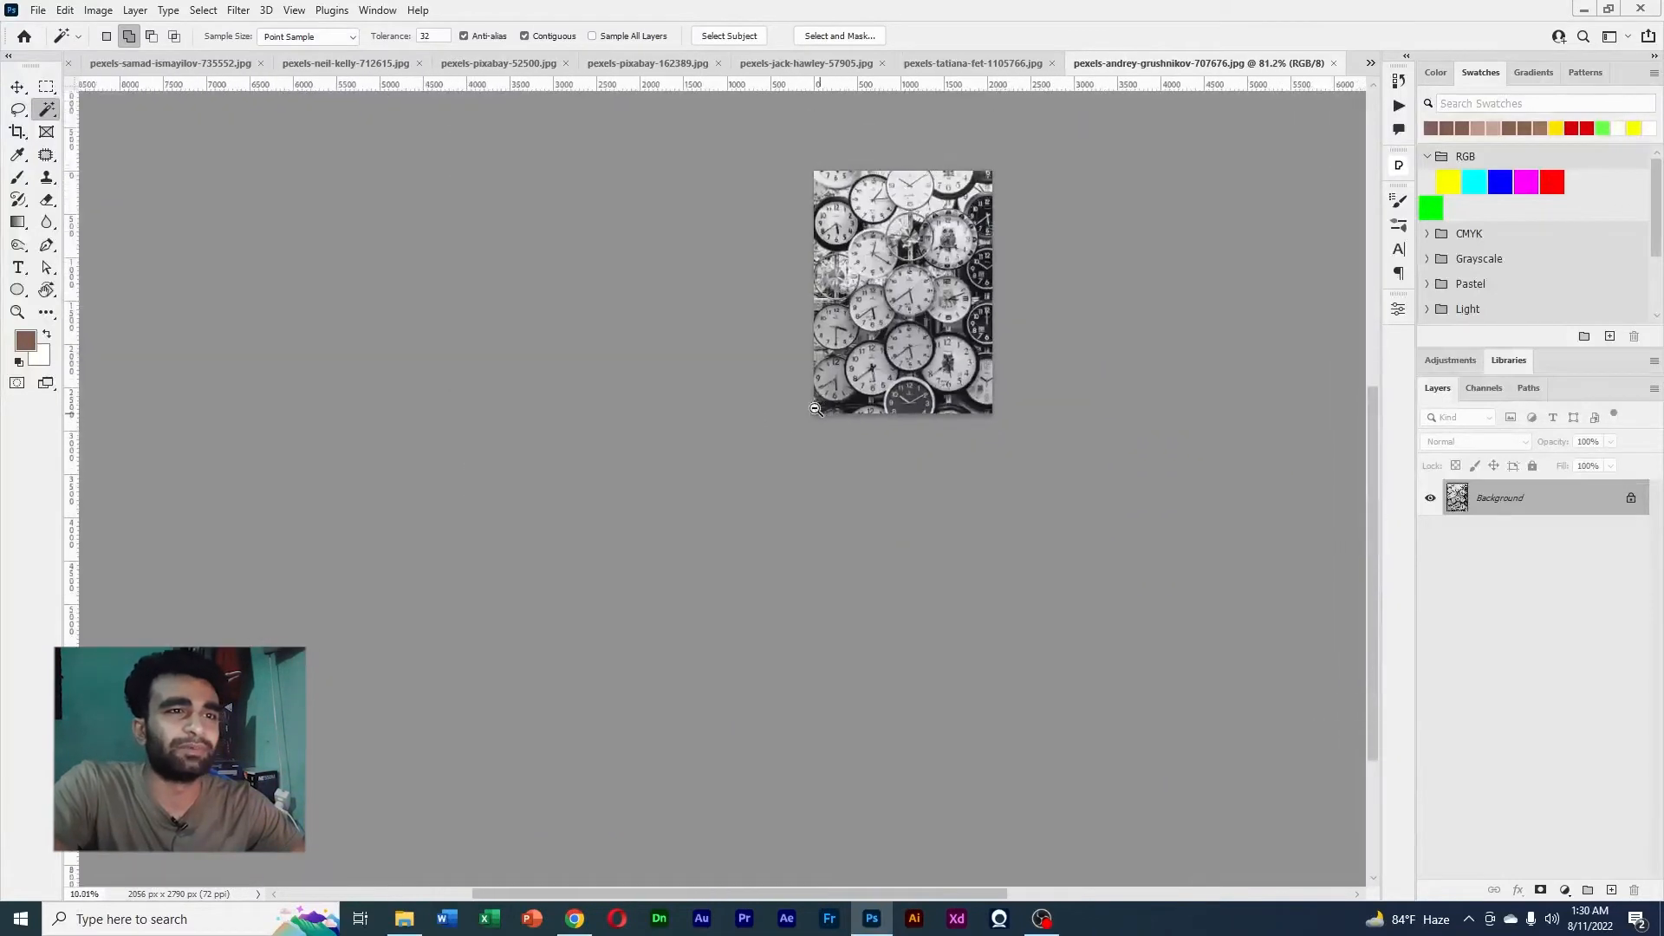
pyautogui.scroll(3, 901, 415)
pyautogui.moveTo(785, 247); pyautogui.dragTo(789, 487)
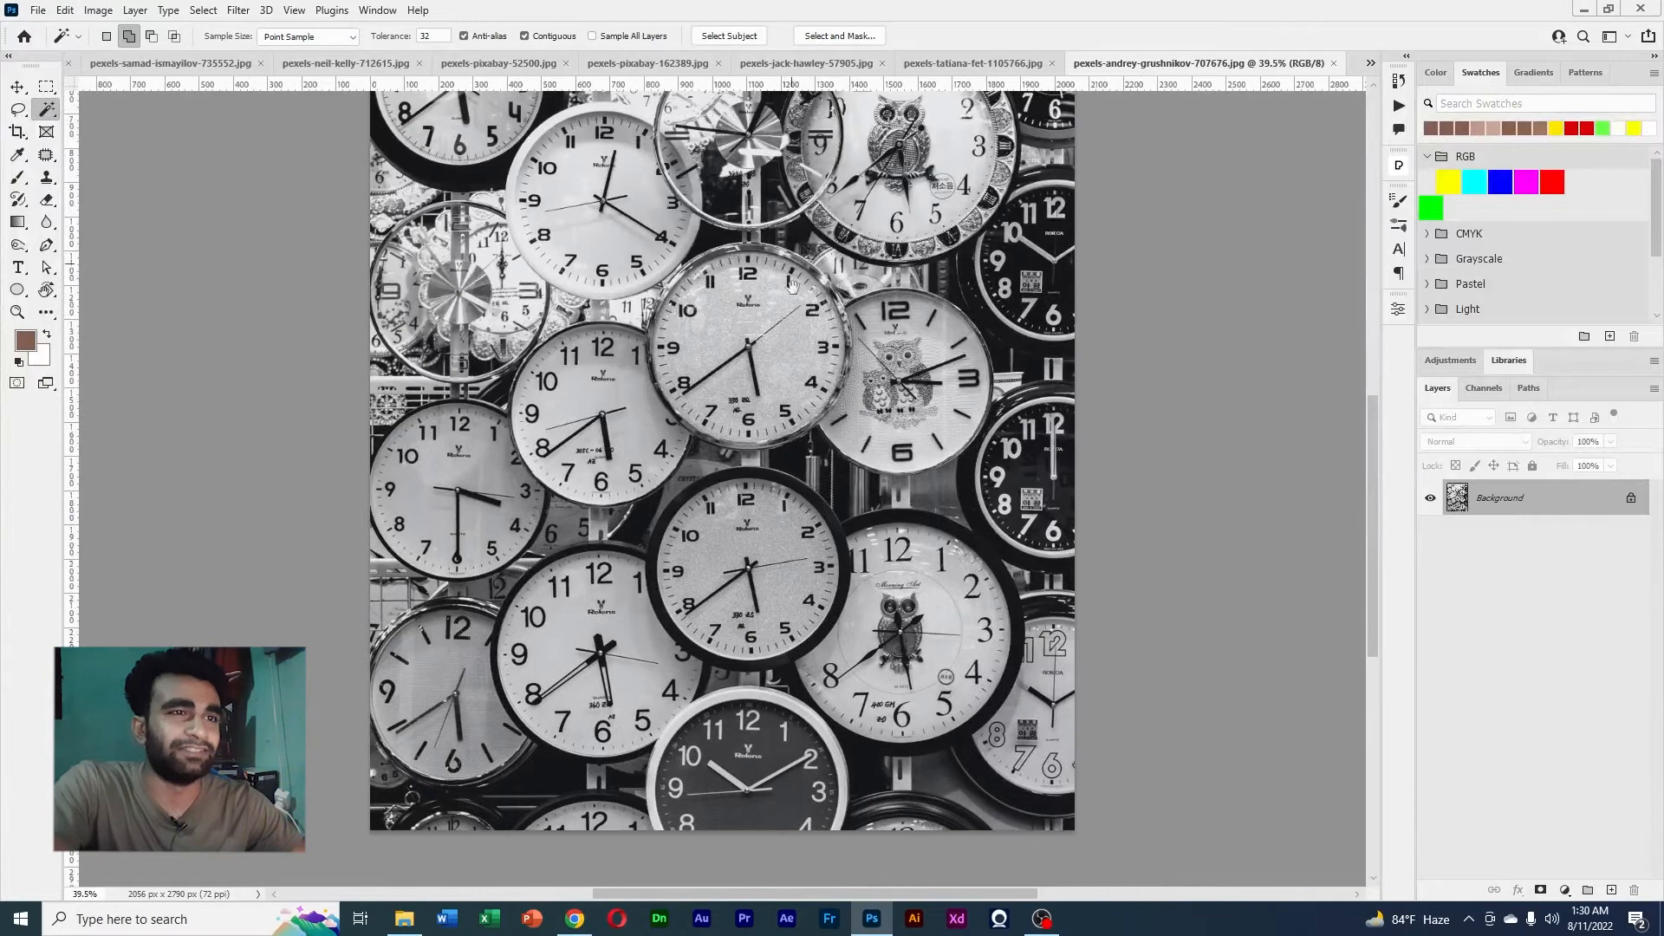
pyautogui.moveTo(792, 284); pyautogui.dragTo(807, 372)
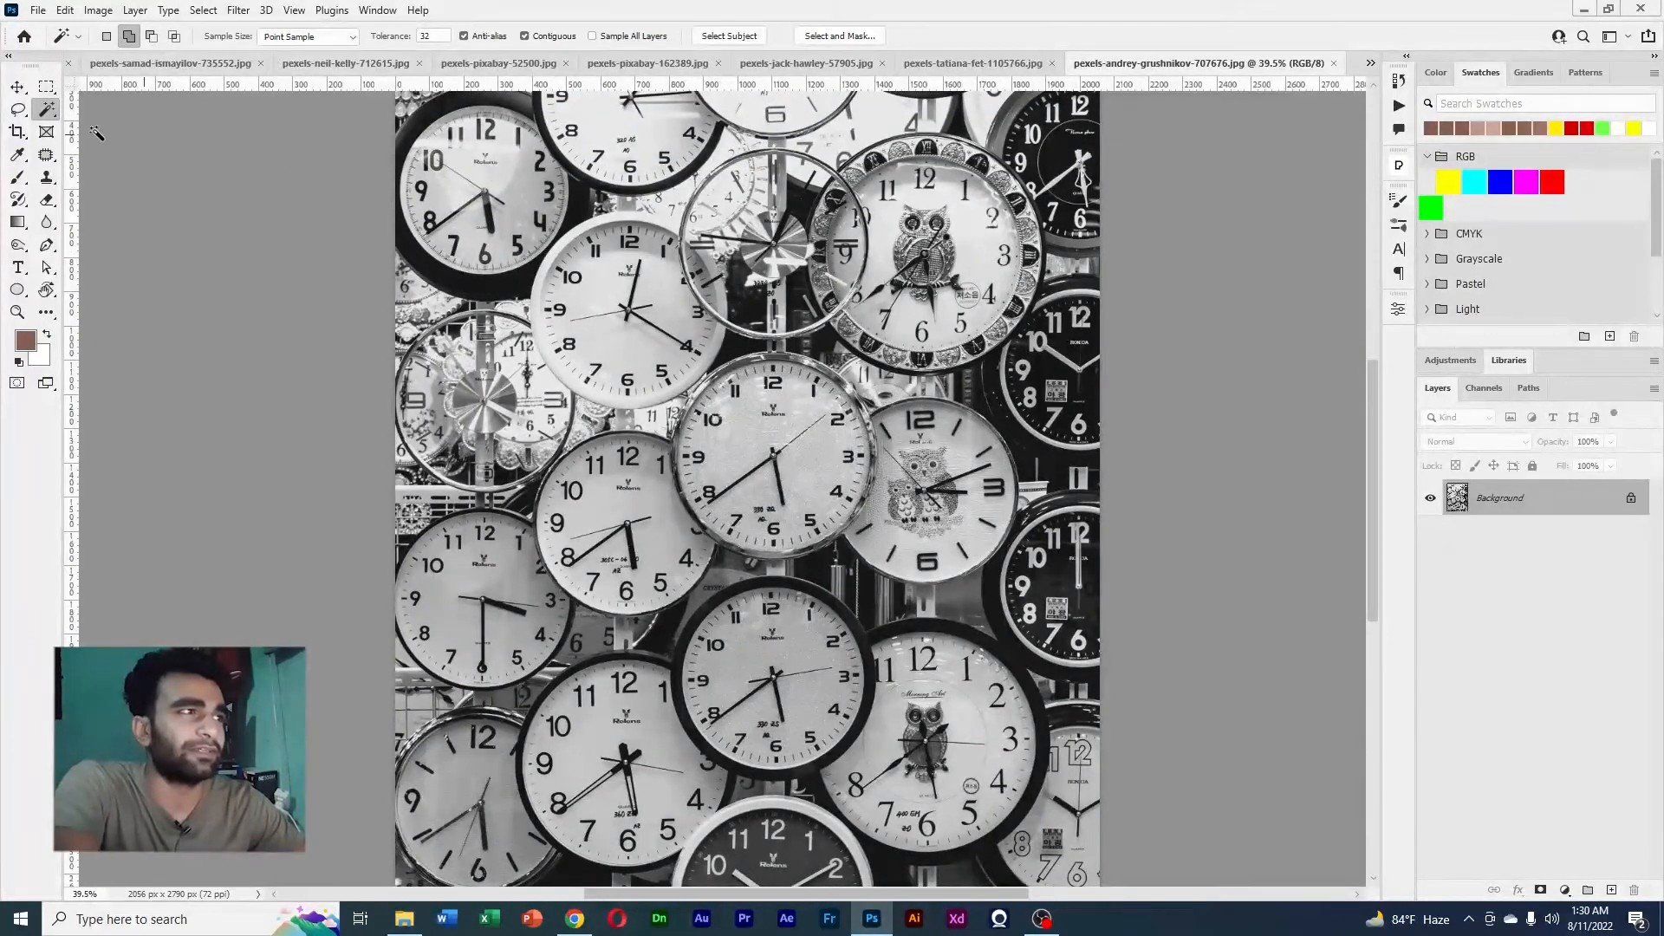
# Turn on the Colorize neural filter for the wall clocks photo
pyautogui.click(17, 86)
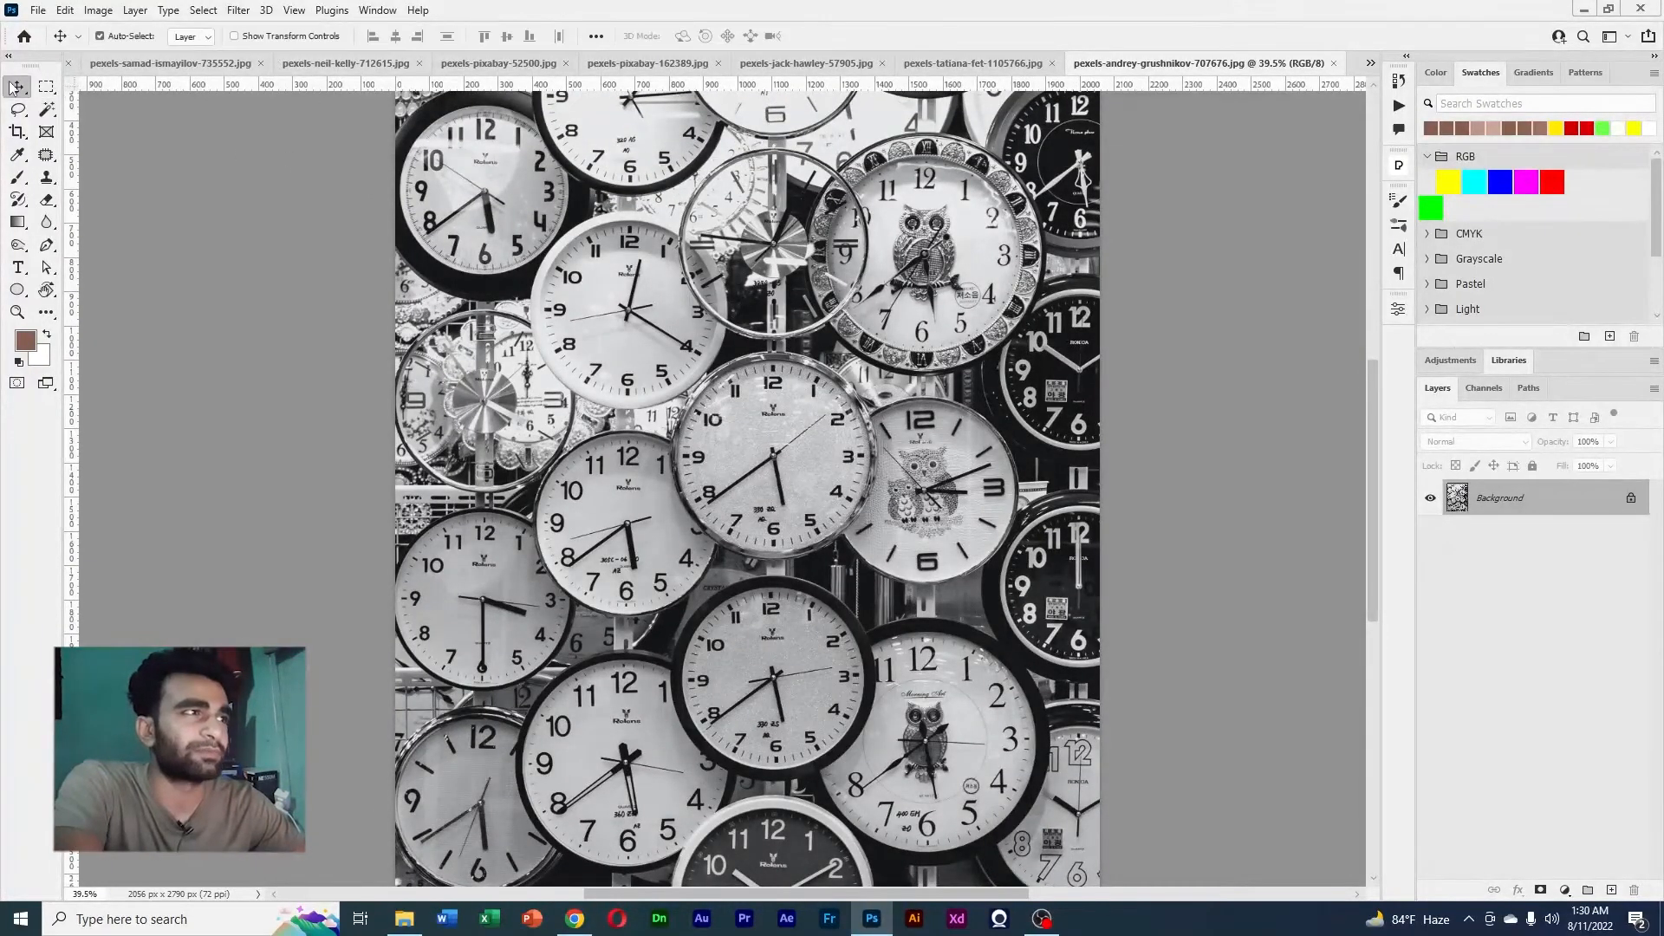
pyautogui.click(238, 11)
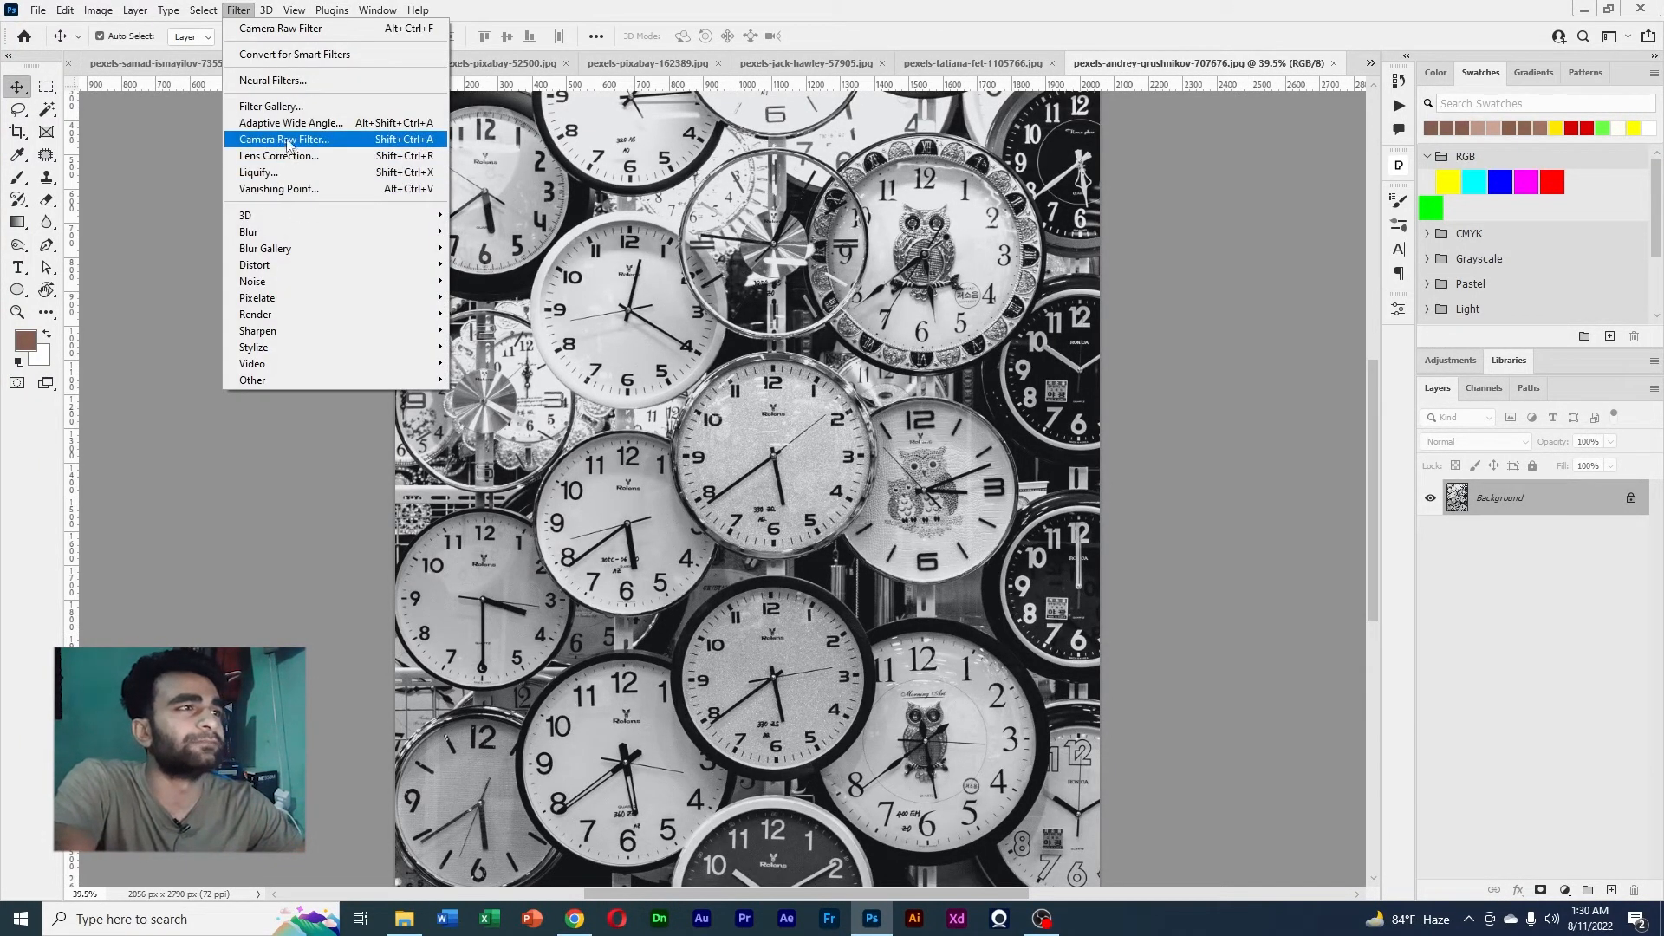
pyautogui.click(265, 81)
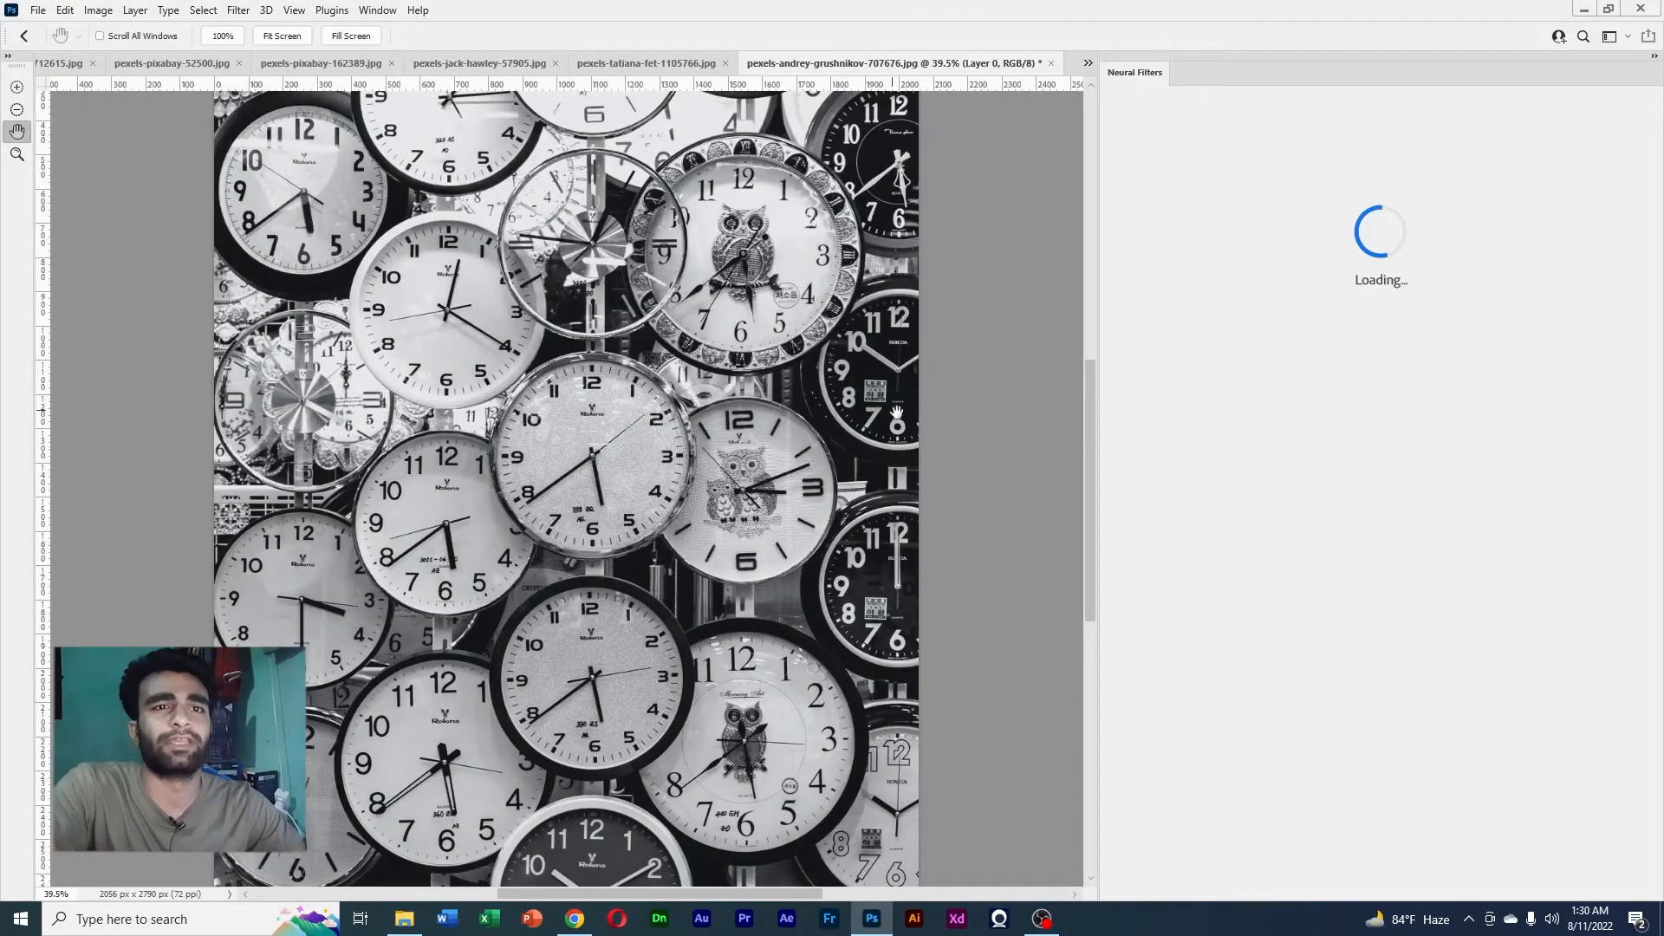
pyautogui.click(1301, 306)
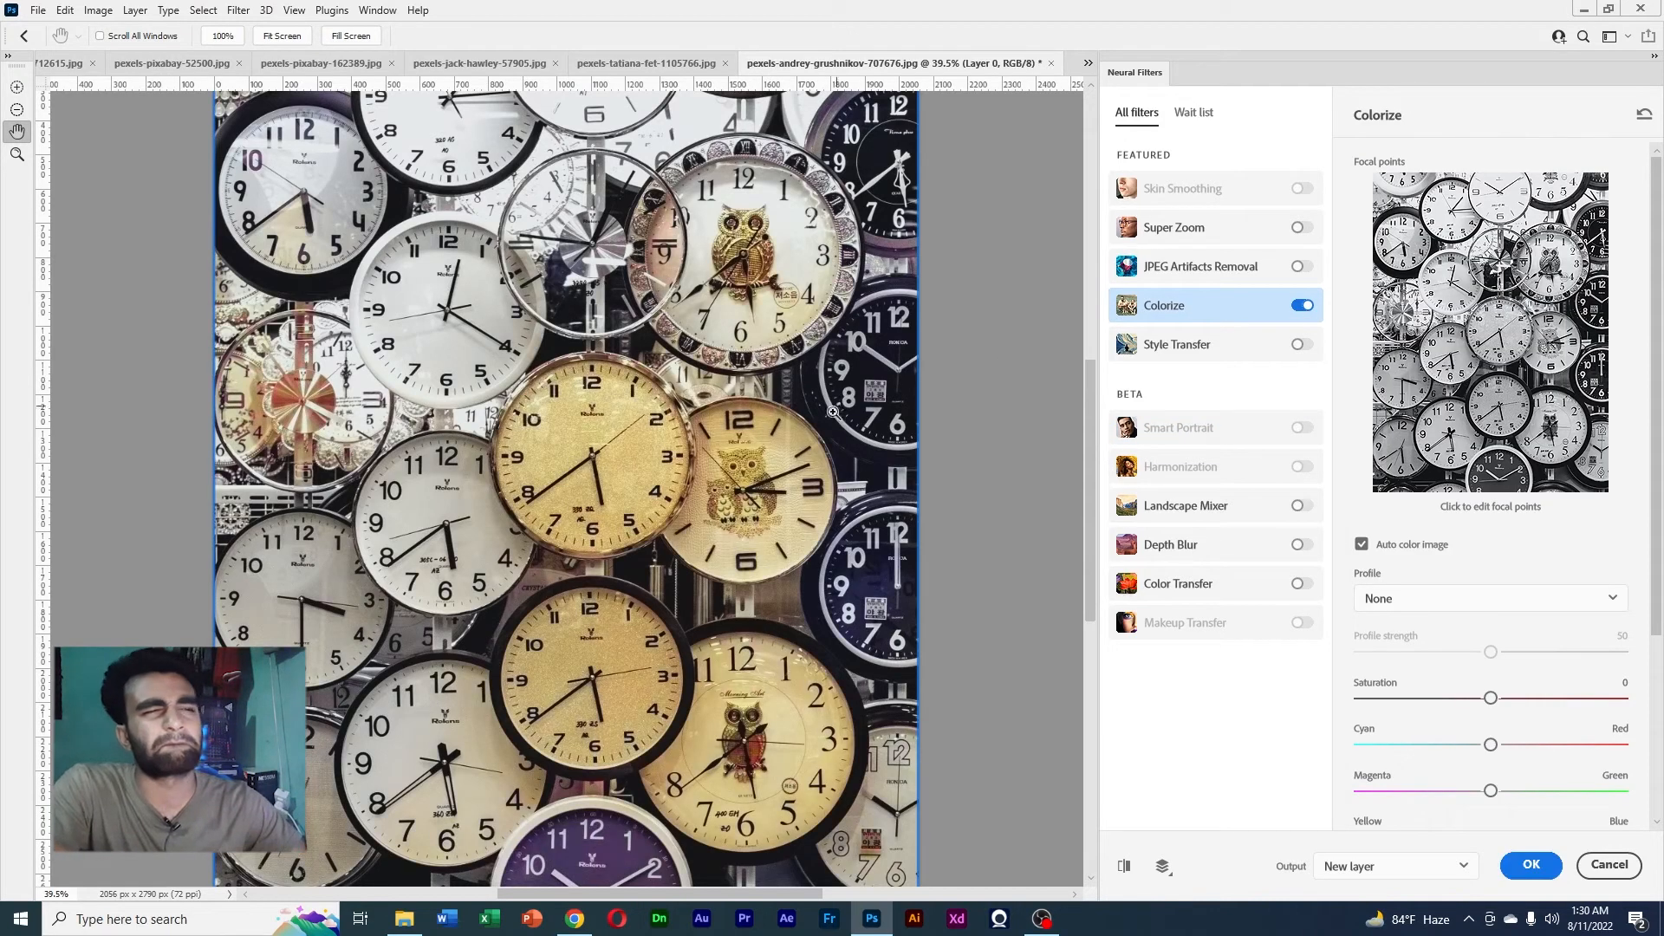
# Examine the colorized wall clocks up close, from the purple clock face to the owl clocks and dark blue dials
pyautogui.scroll(-4, 832, 413)
pyautogui.scroll(4, 732, 327)
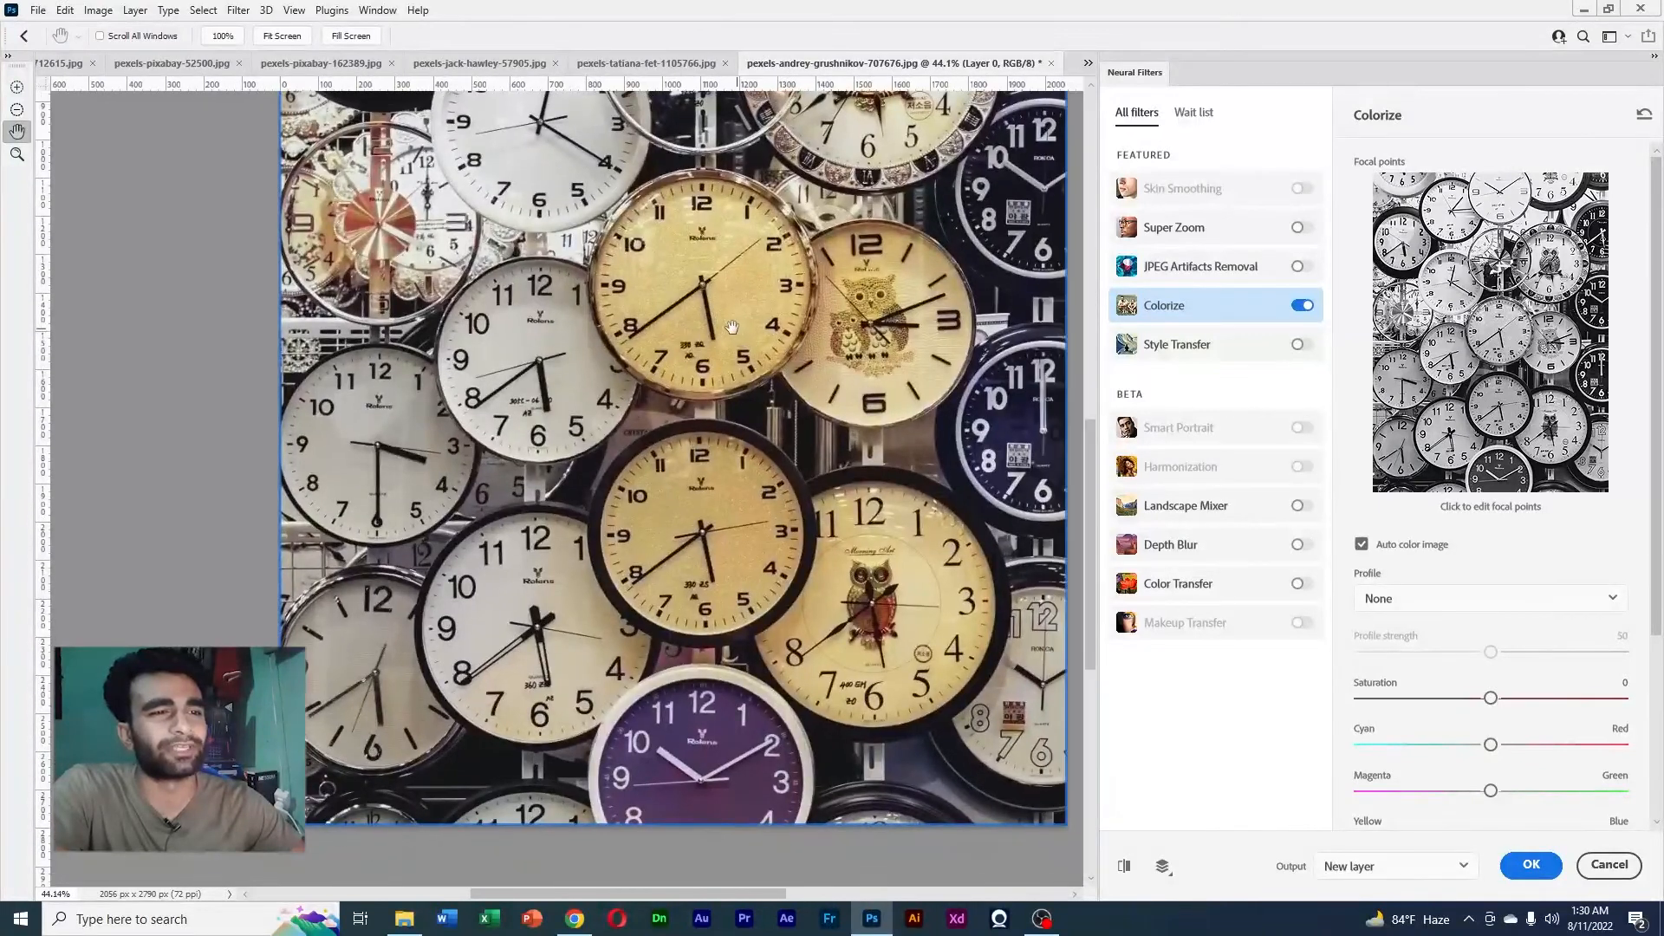
pyautogui.moveTo(733, 327); pyautogui.dragTo(683, 171)
pyautogui.moveTo(673, 607); pyautogui.dragTo(728, 569)
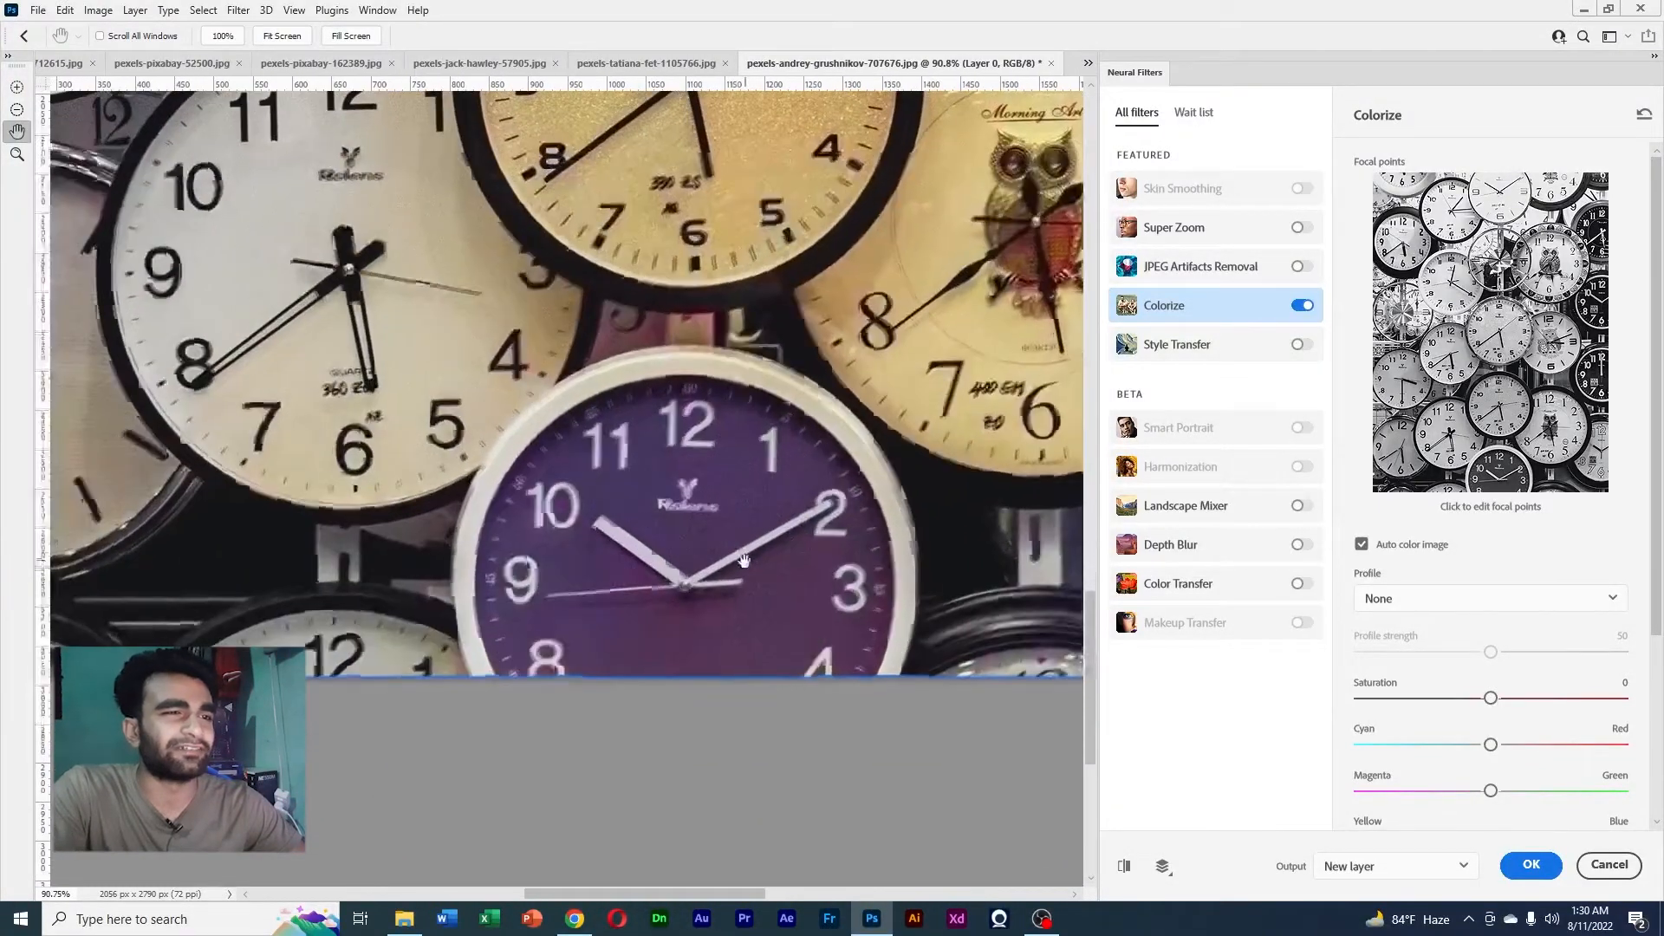
pyautogui.moveTo(808, 525); pyautogui.dragTo(587, 475)
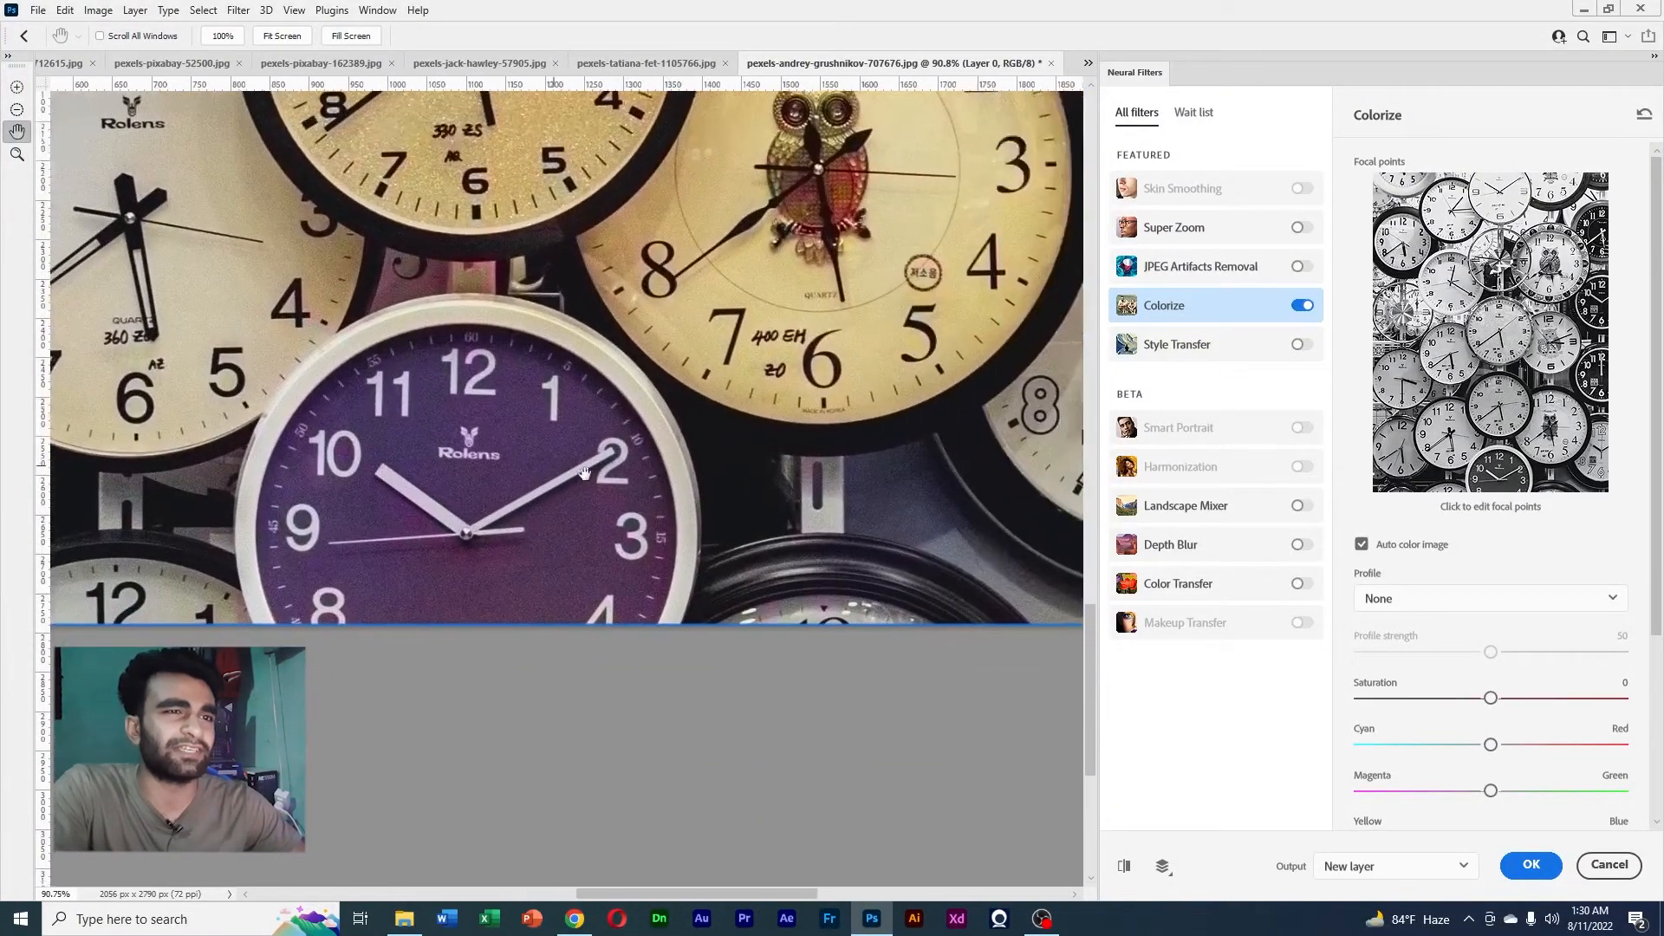
pyautogui.moveTo(693, 347); pyautogui.dragTo(590, 561)
pyautogui.moveTo(810, 267); pyautogui.dragTo(621, 574)
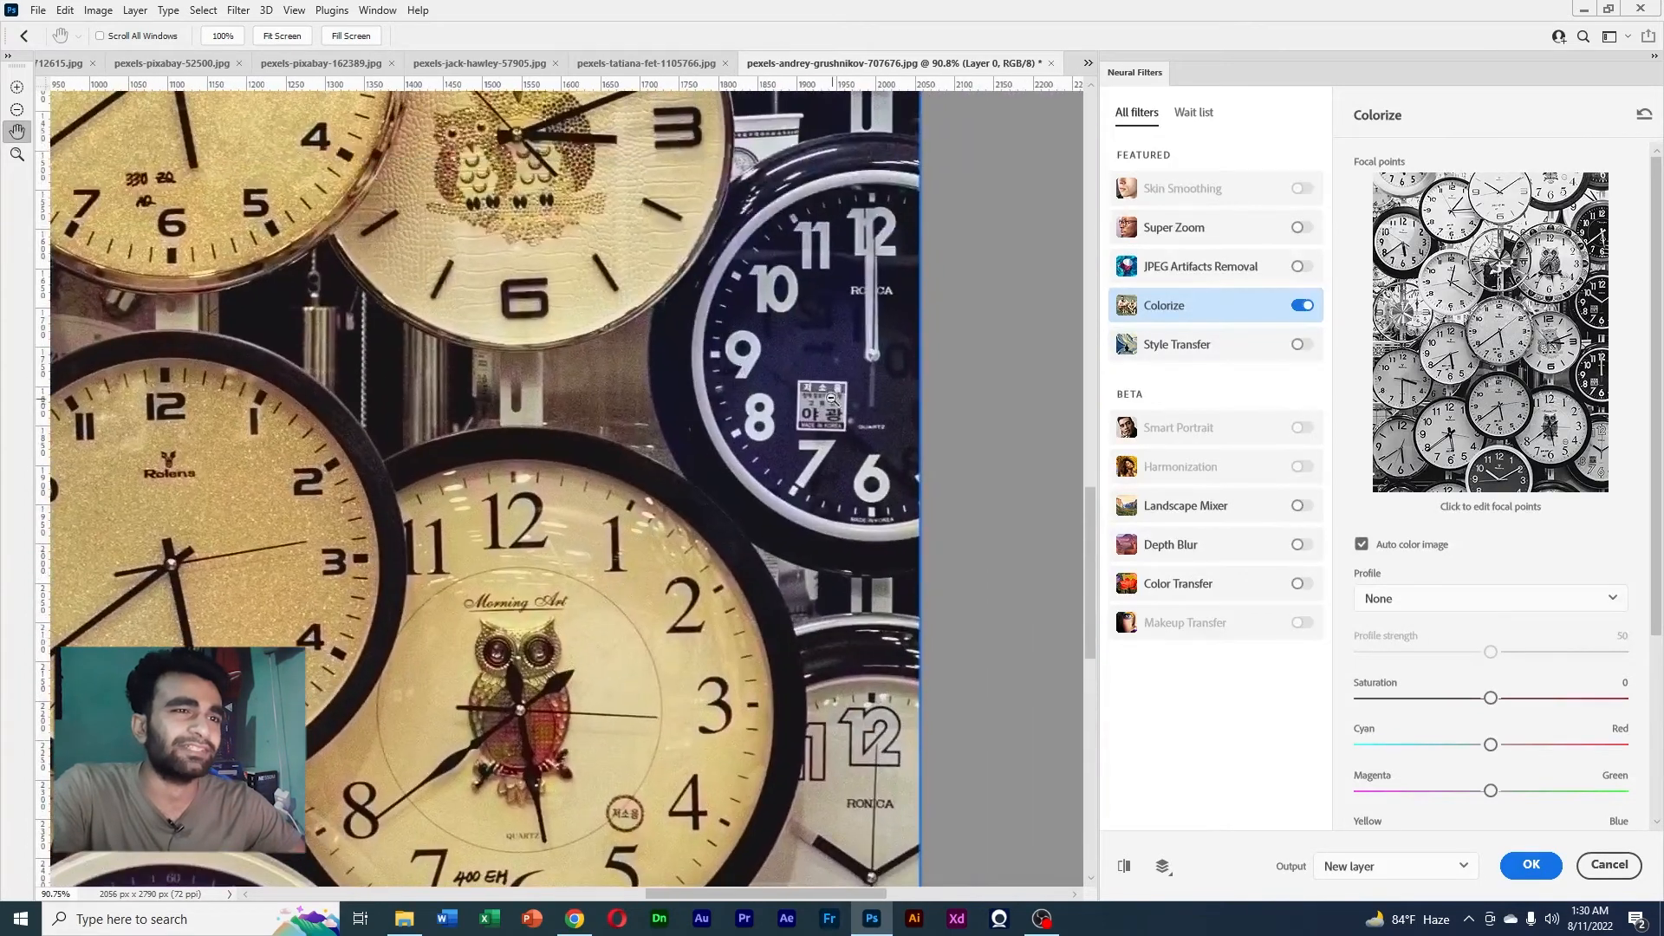
pyautogui.scroll(-5, 834, 385)
pyautogui.moveTo(693, 263); pyautogui.dragTo(817, 558)
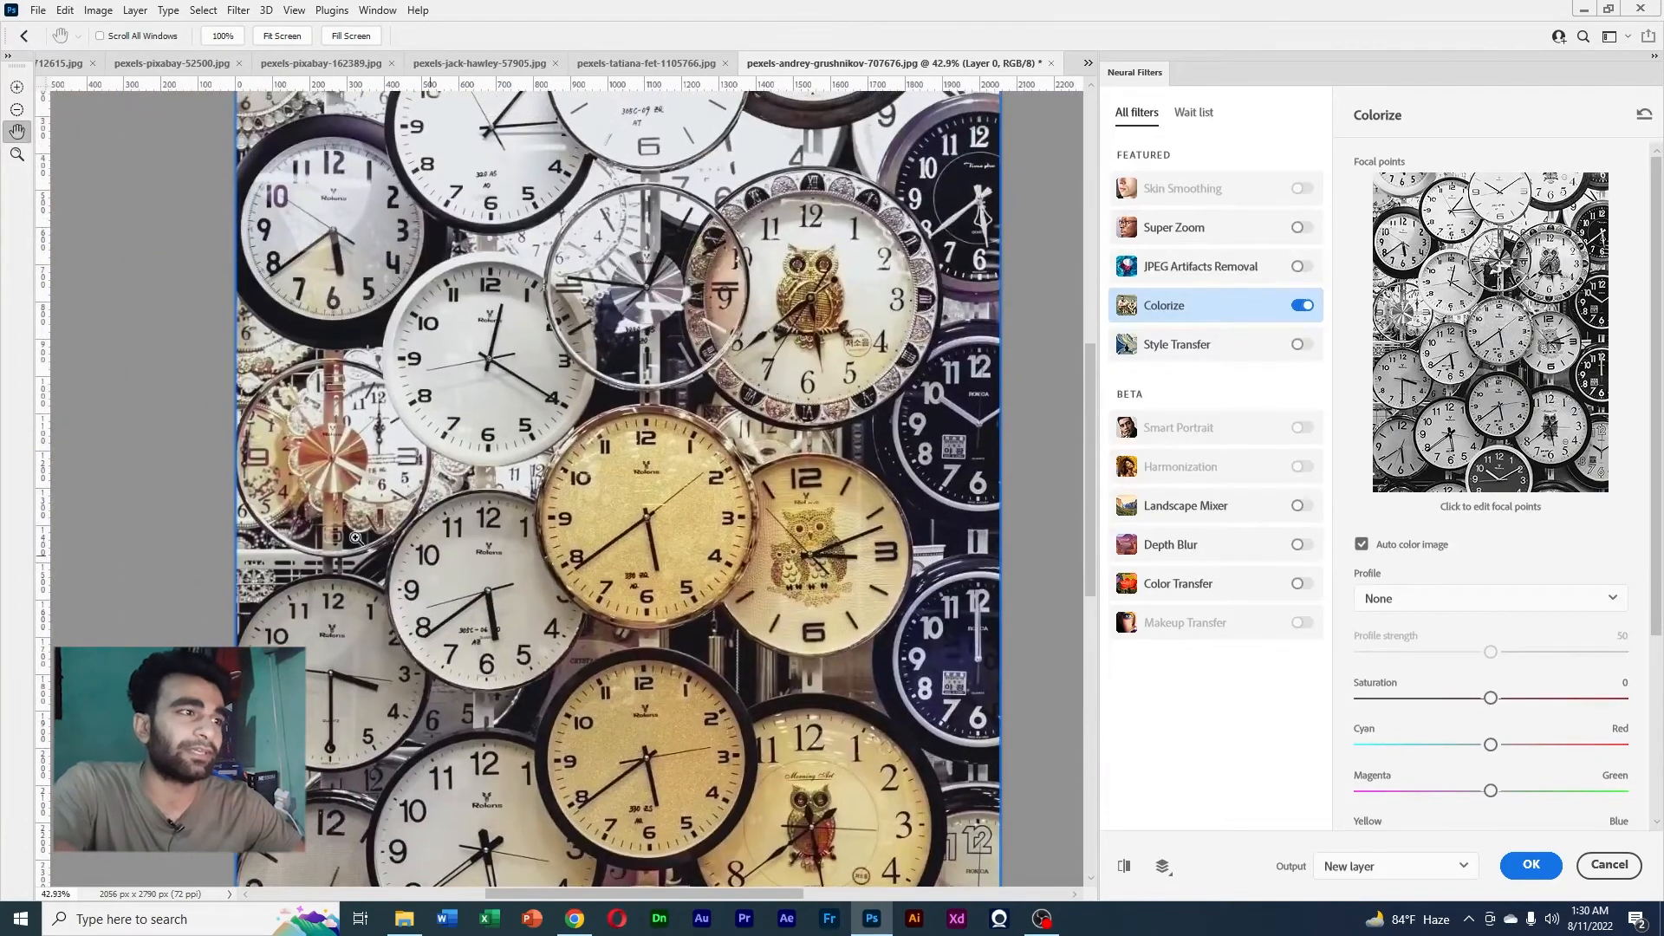
# Check the colorized clocks as a whole and apply the Colorize result as a new layer
pyautogui.moveTo(322, 478); pyautogui.dragTo(475, 467)
pyautogui.moveTo(921, 643); pyautogui.dragTo(373, 333)
pyautogui.moveTo(657, 412); pyautogui.dragTo(620, 416)
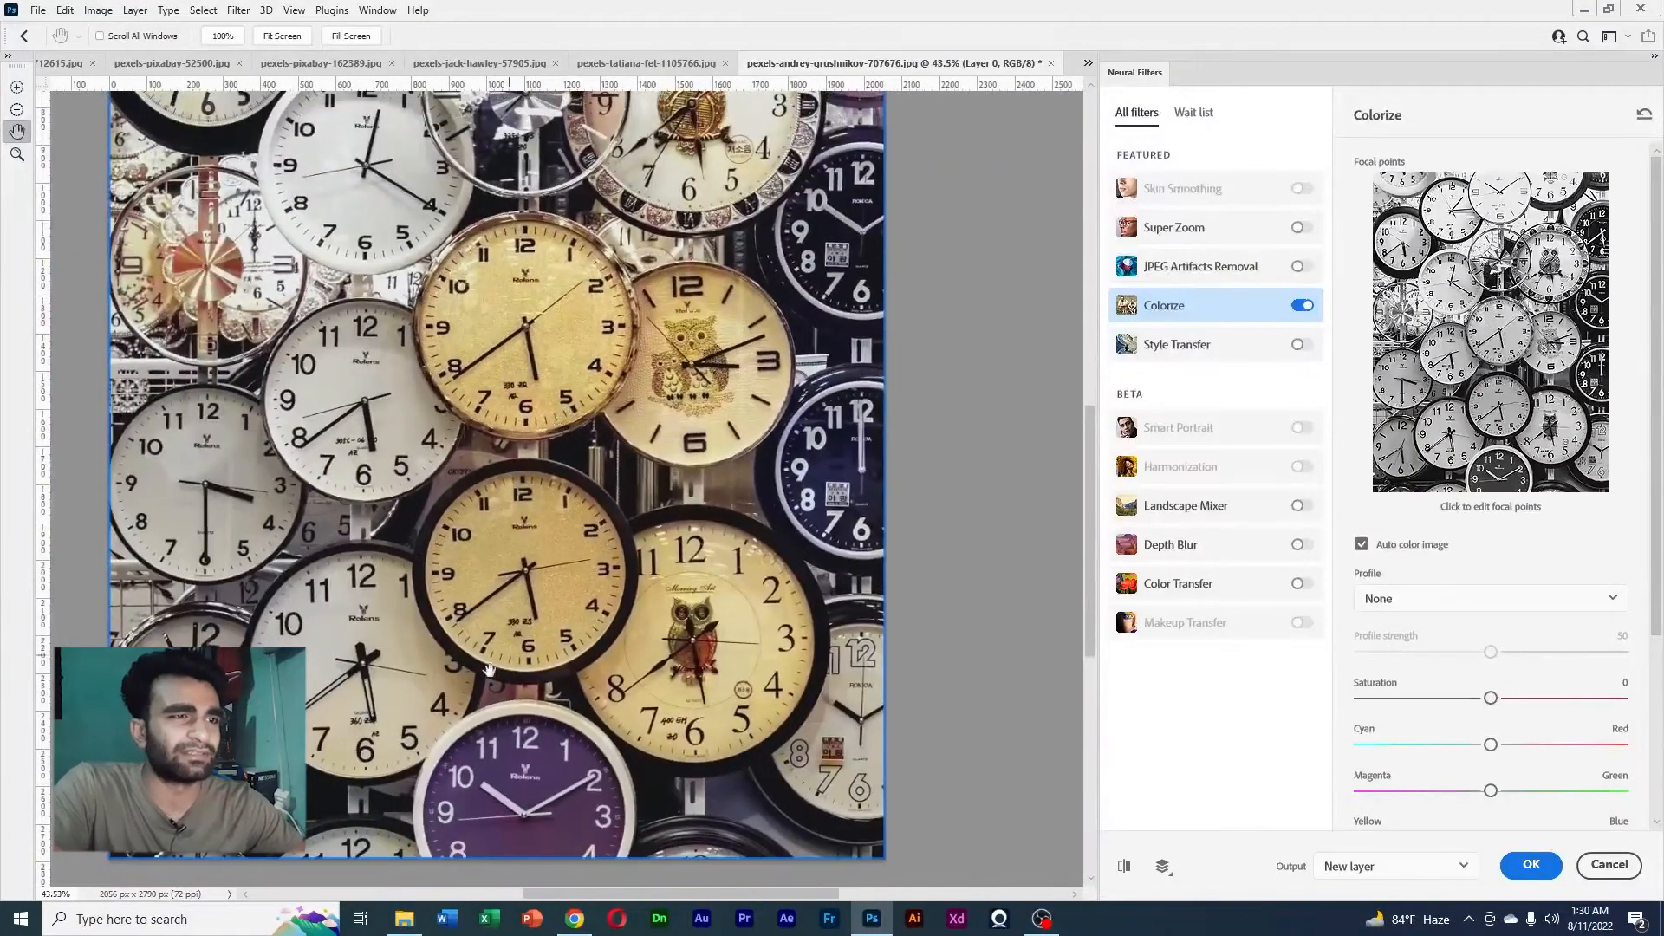
pyautogui.moveTo(490, 670); pyautogui.dragTo(597, 780)
pyautogui.moveTo(755, 329); pyautogui.dragTo(786, 426)
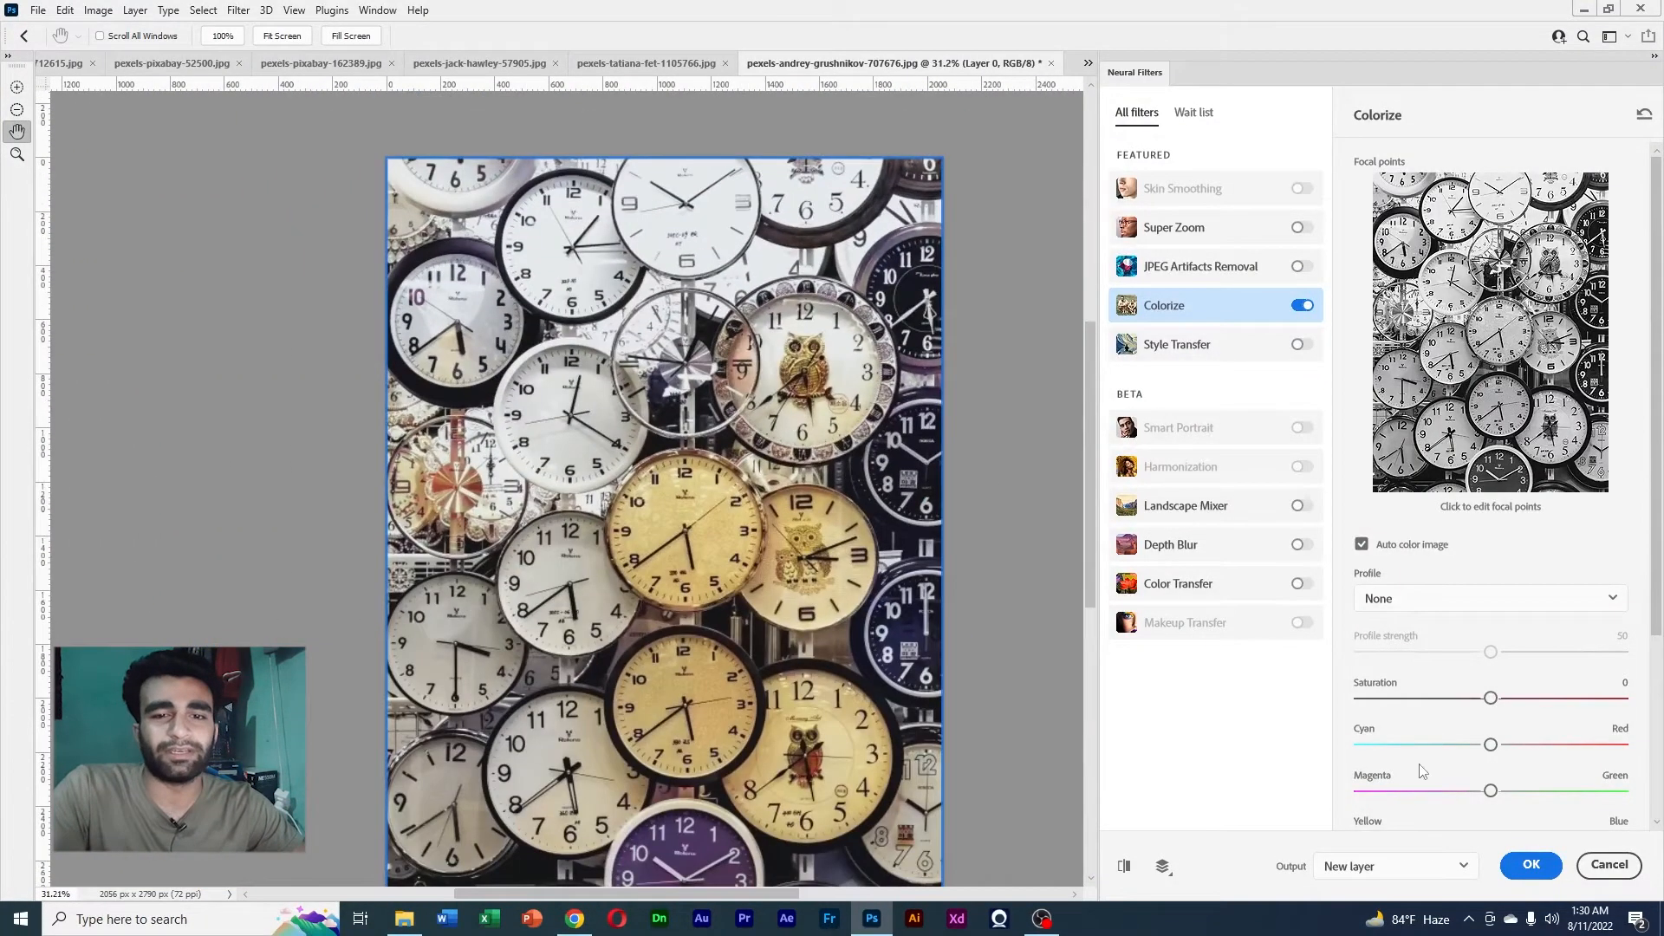
pyautogui.click(1531, 864)
# Switch to the moon photo and look over the black-and-white moon
pyautogui.click(1370, 62)
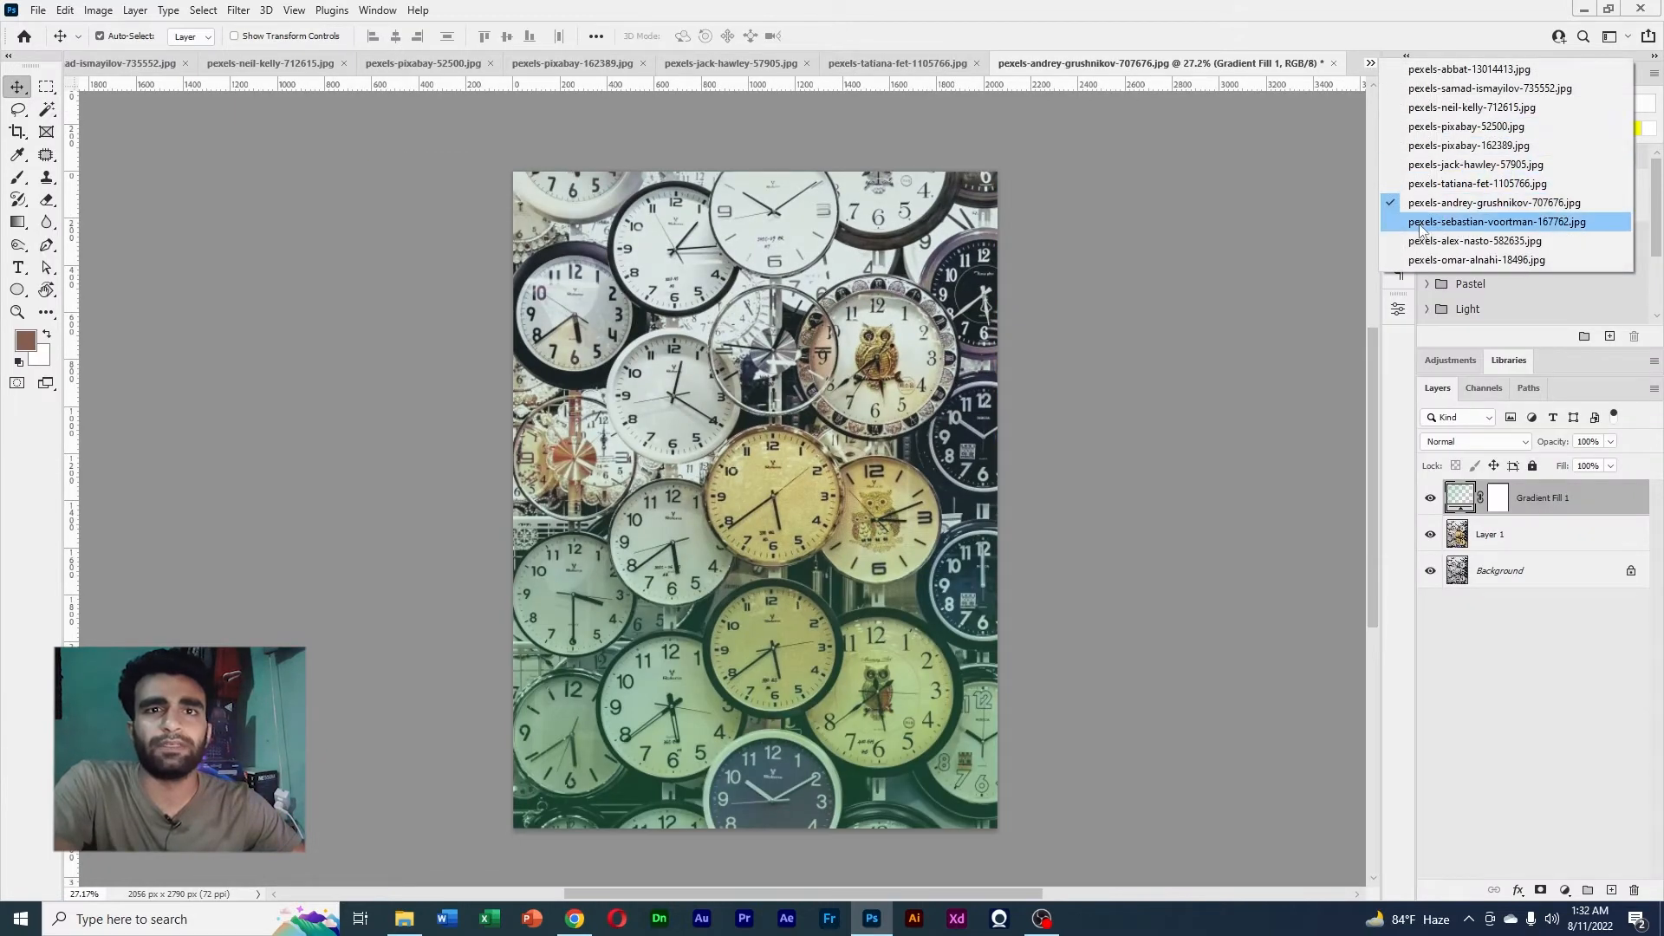
pyautogui.click(1426, 228)
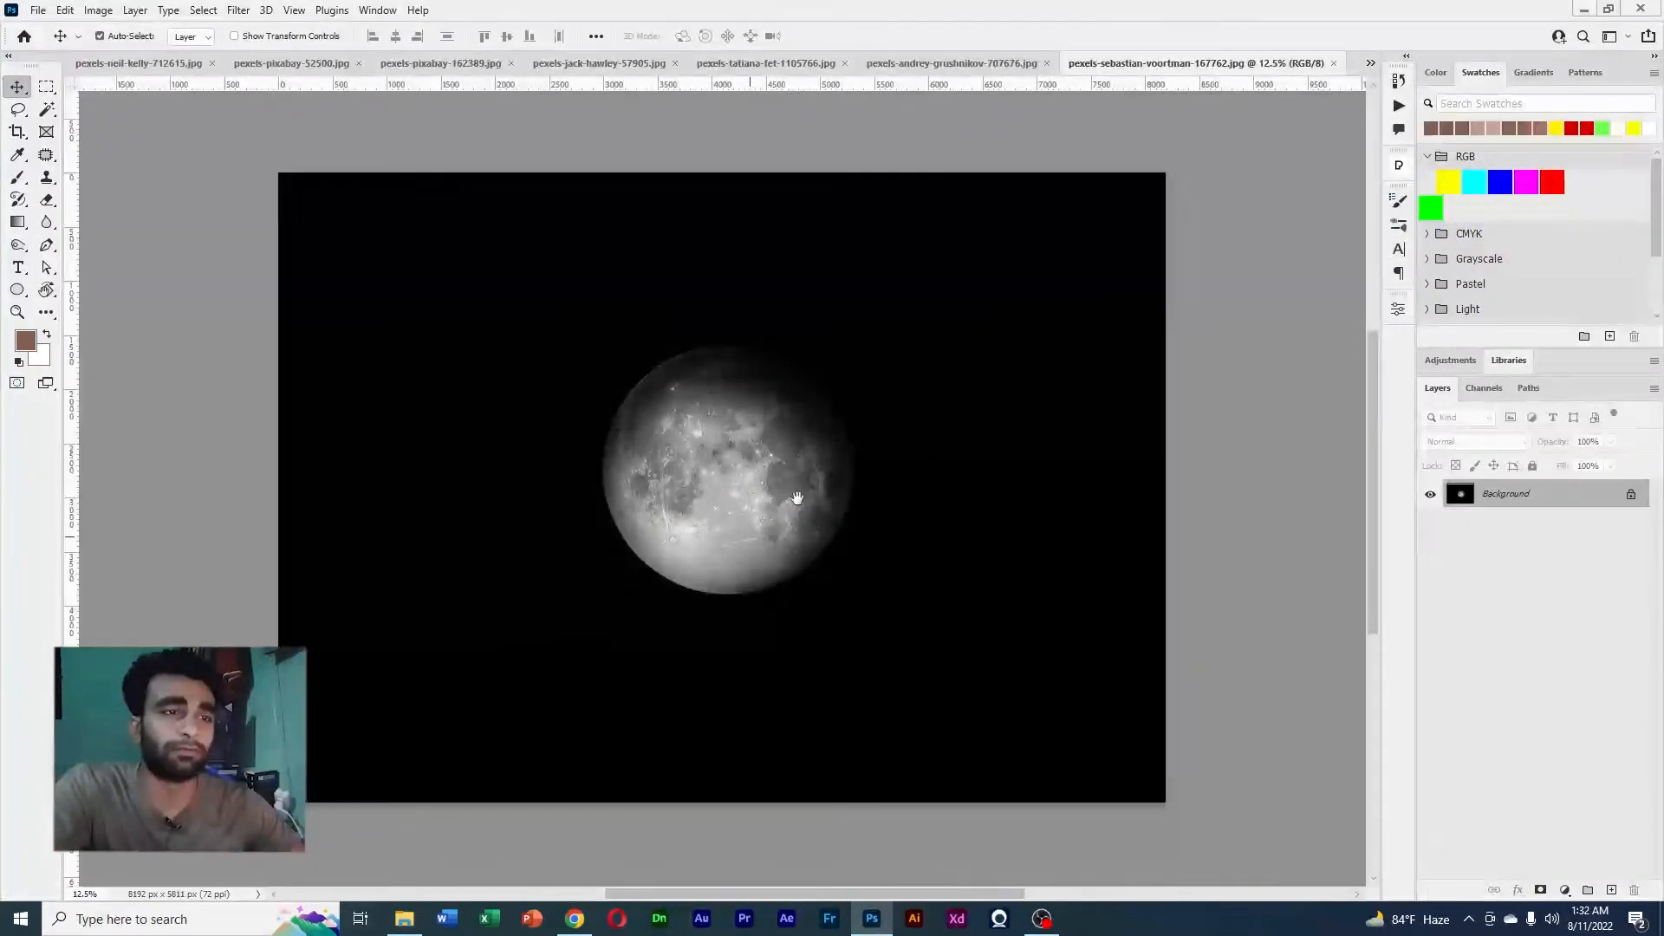
pyautogui.moveTo(809, 416); pyautogui.dragTo(927, 400)
pyautogui.moveTo(1040, 350); pyautogui.dragTo(969, 368)
pyautogui.moveTo(1071, 340); pyautogui.dragTo(846, 460)
pyautogui.moveTo(1010, 378); pyautogui.dragTo(843, 421)
pyautogui.hotkey('ctrl', '0')
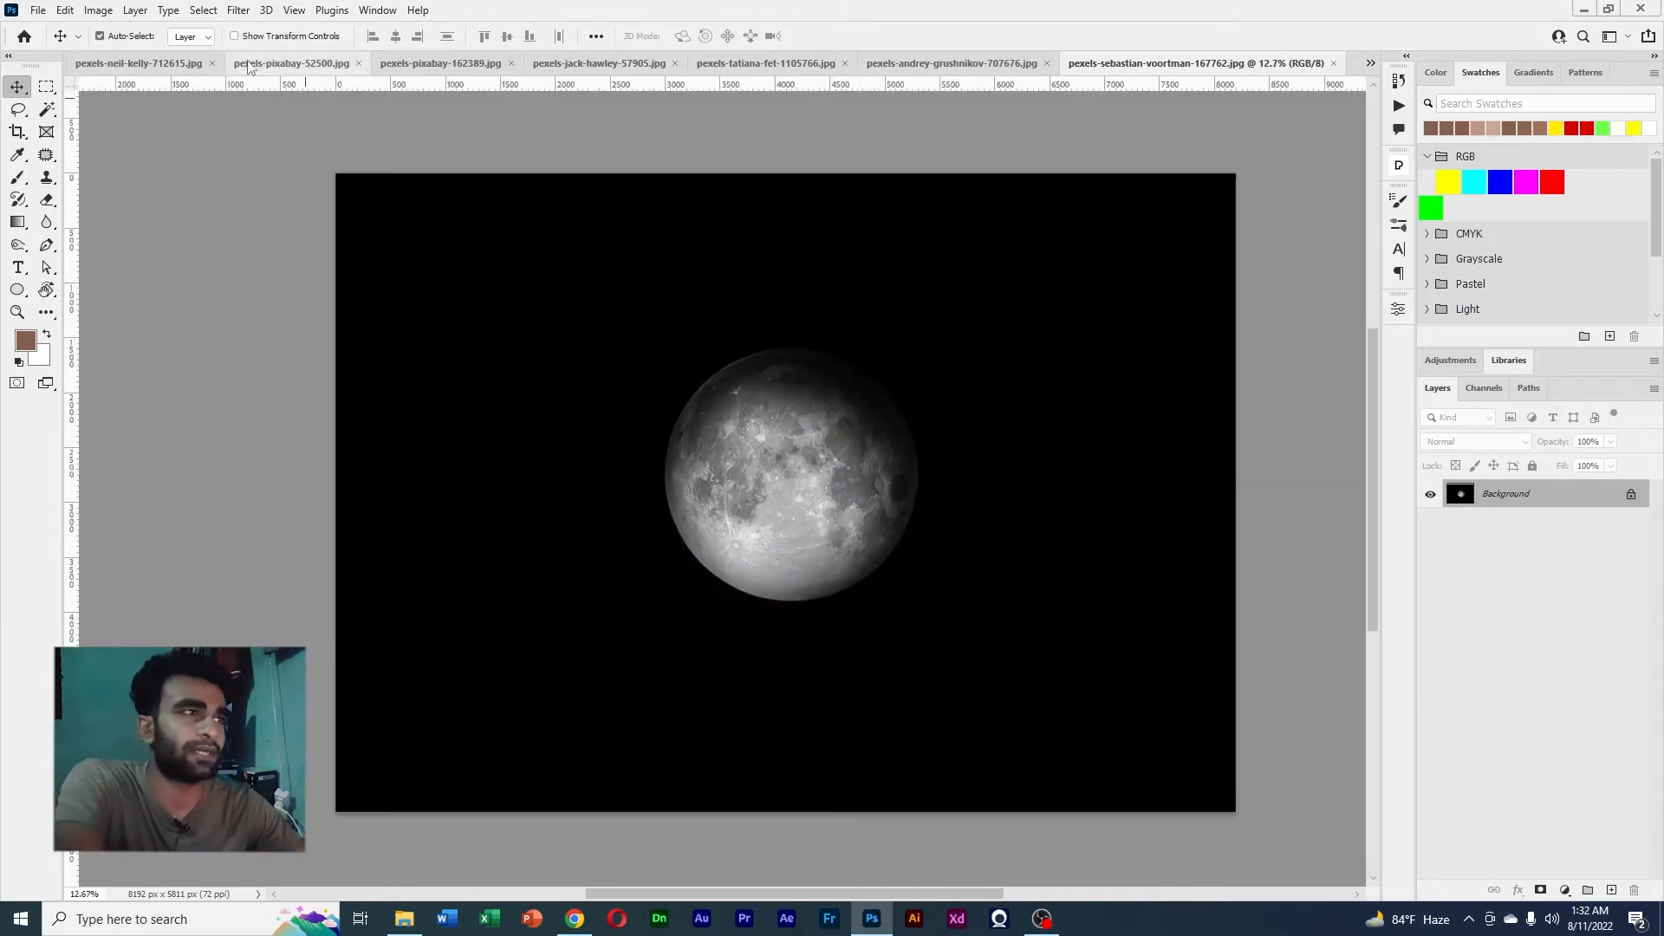
# Turn on the Colorize neural filter for the moon photo
pyautogui.click(237, 9)
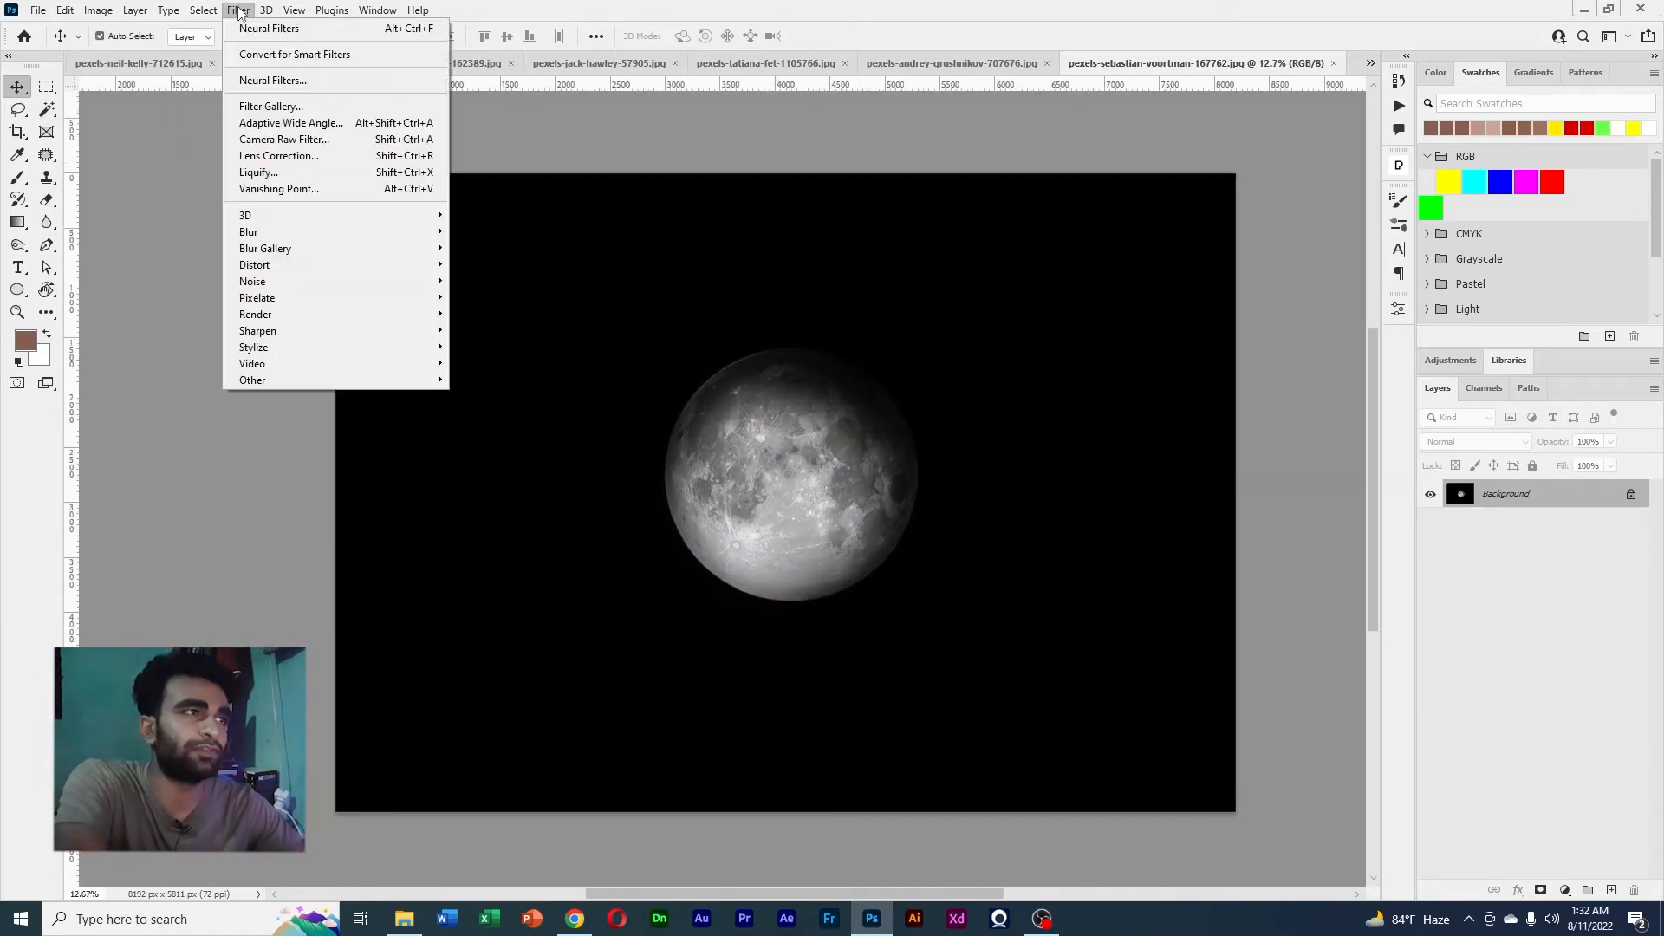
pyautogui.click(264, 82)
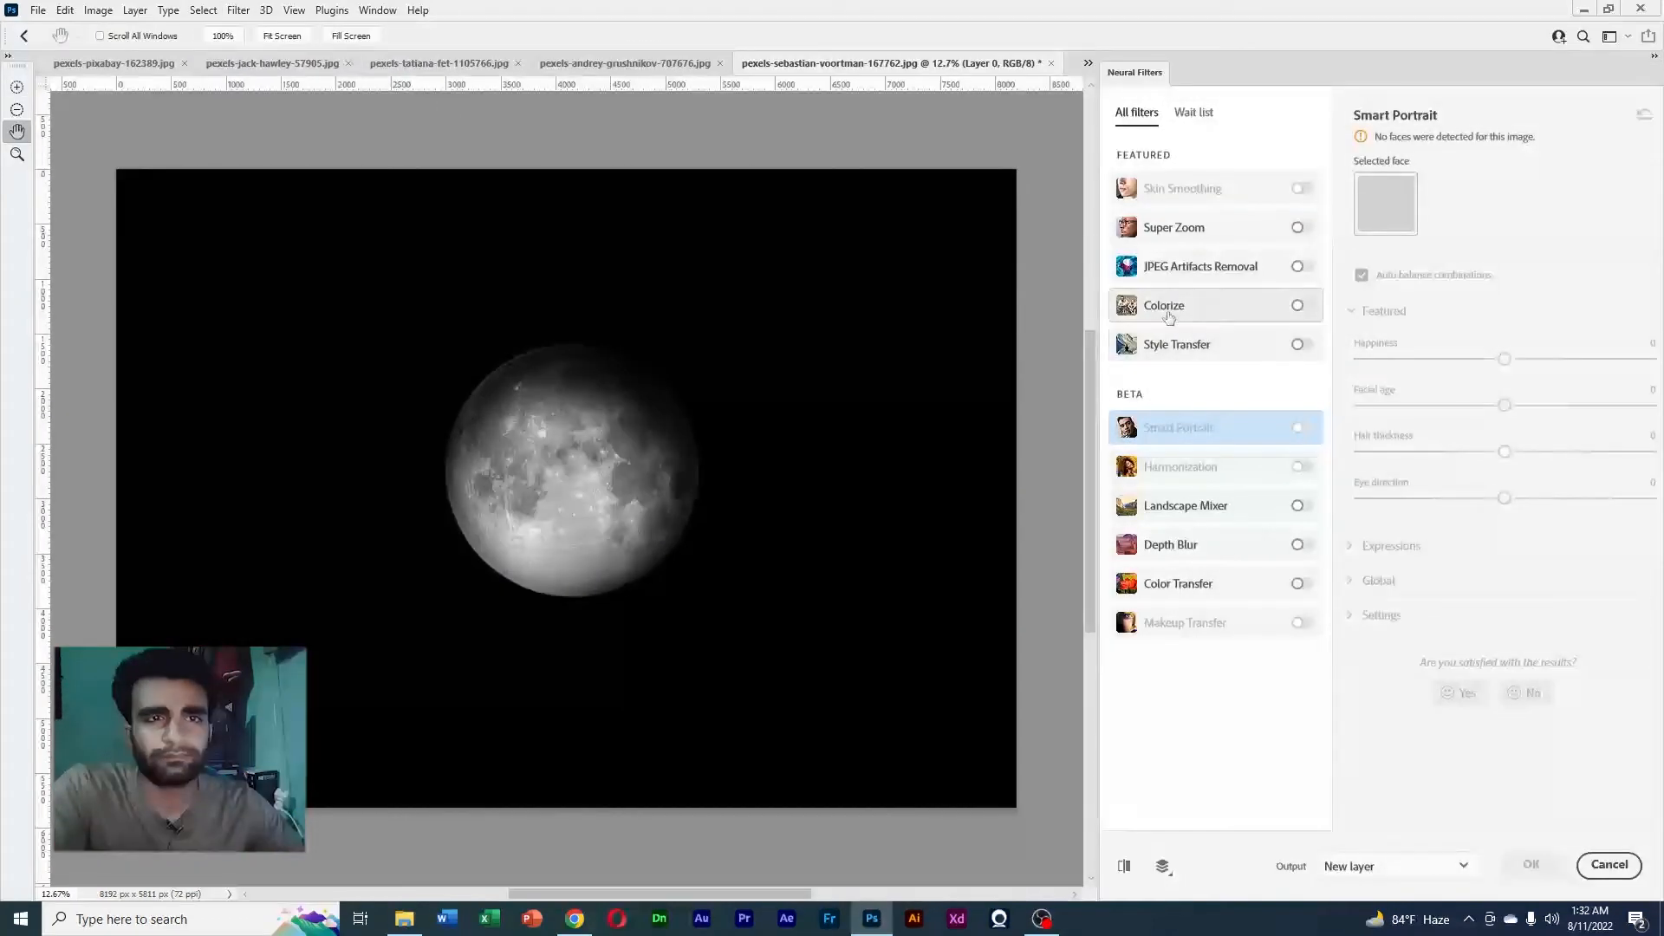
pyautogui.click(1298, 308)
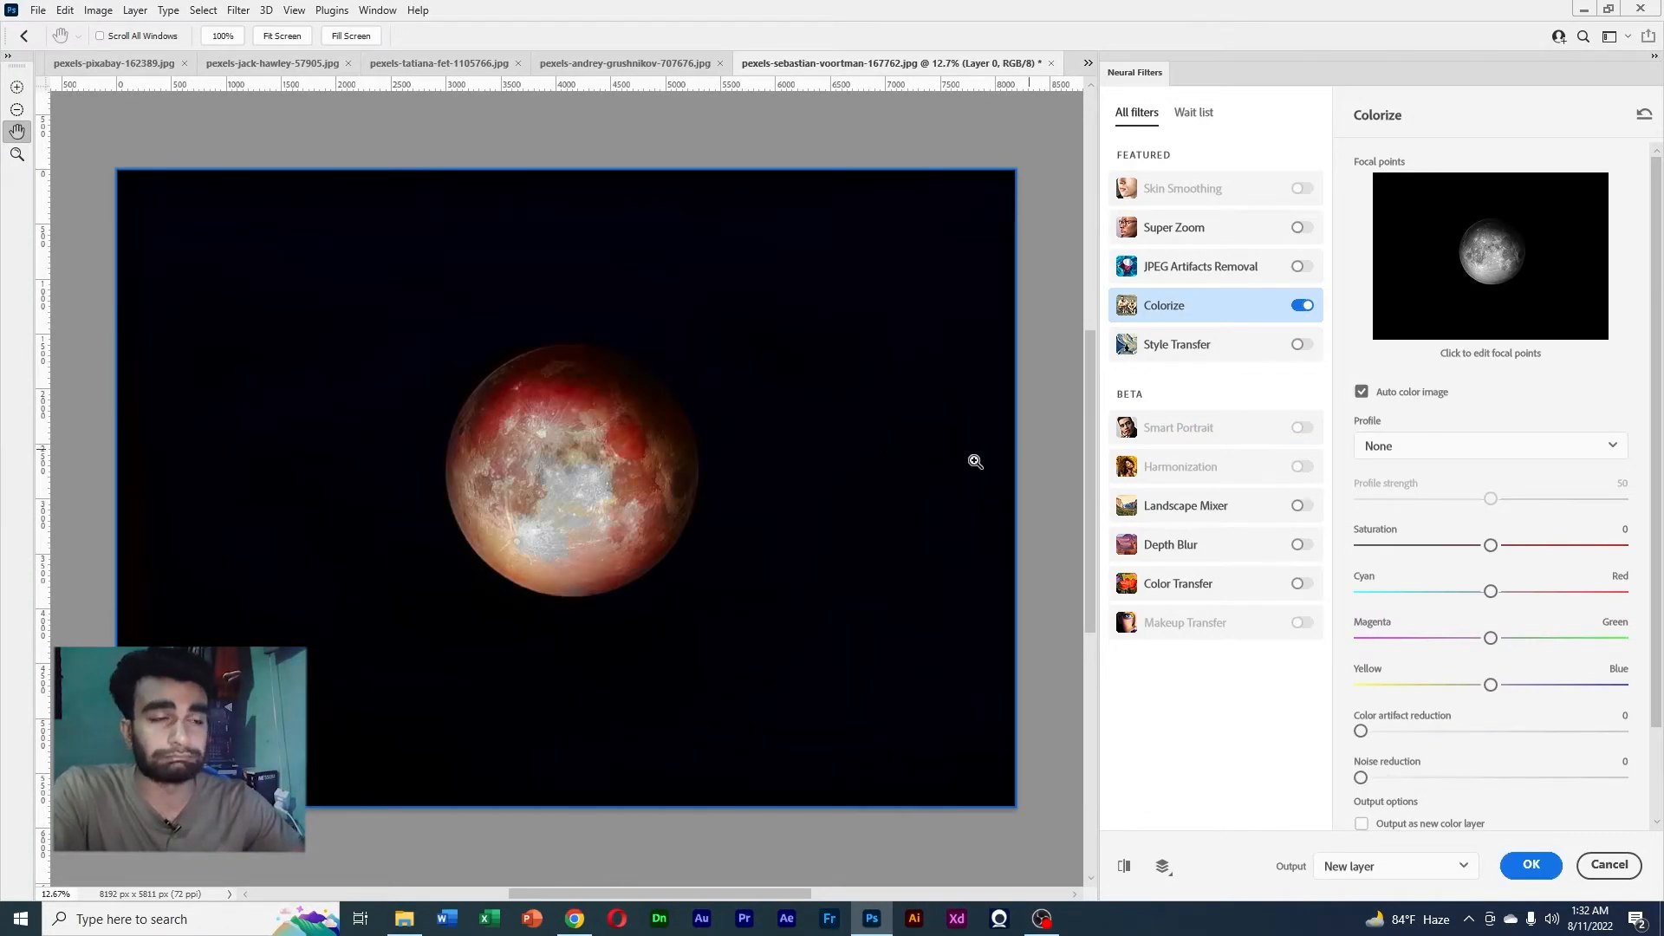
# Check the colorized moon's surface up close and apply the Colorize result as a new layer
pyautogui.moveTo(588, 517)
pyautogui.mouseDown()
pyautogui.moveTo(859, 518)
pyautogui.moveTo(612, 517)
pyautogui.mouseUp()
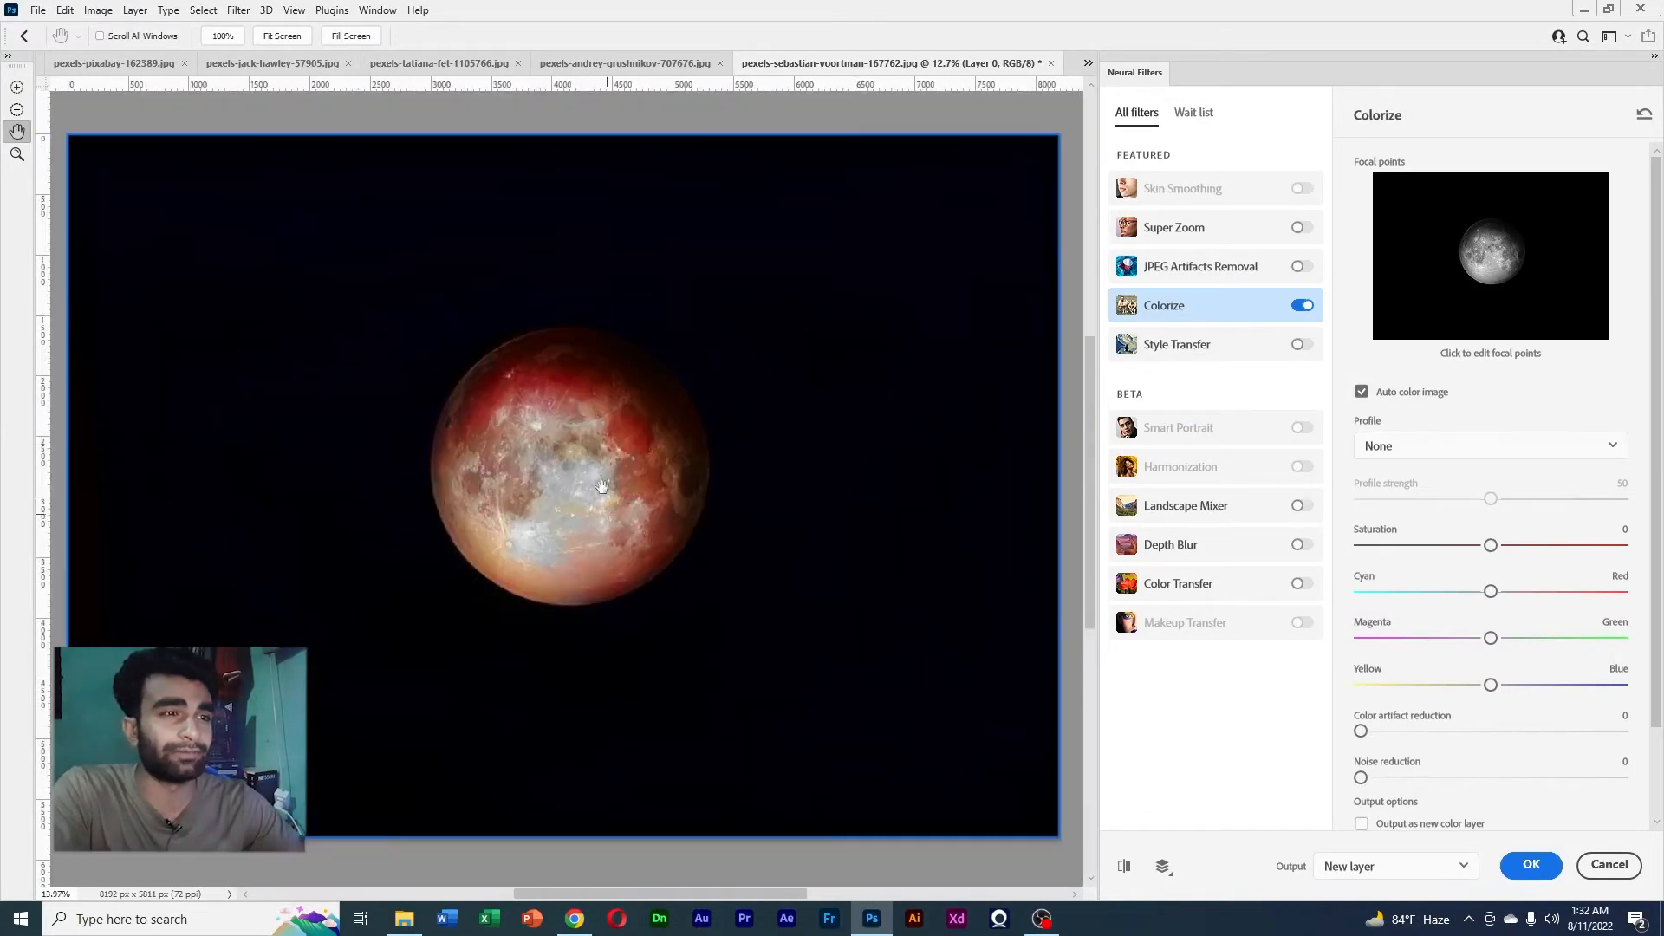
pyautogui.moveTo(581, 461); pyautogui.dragTo(617, 390)
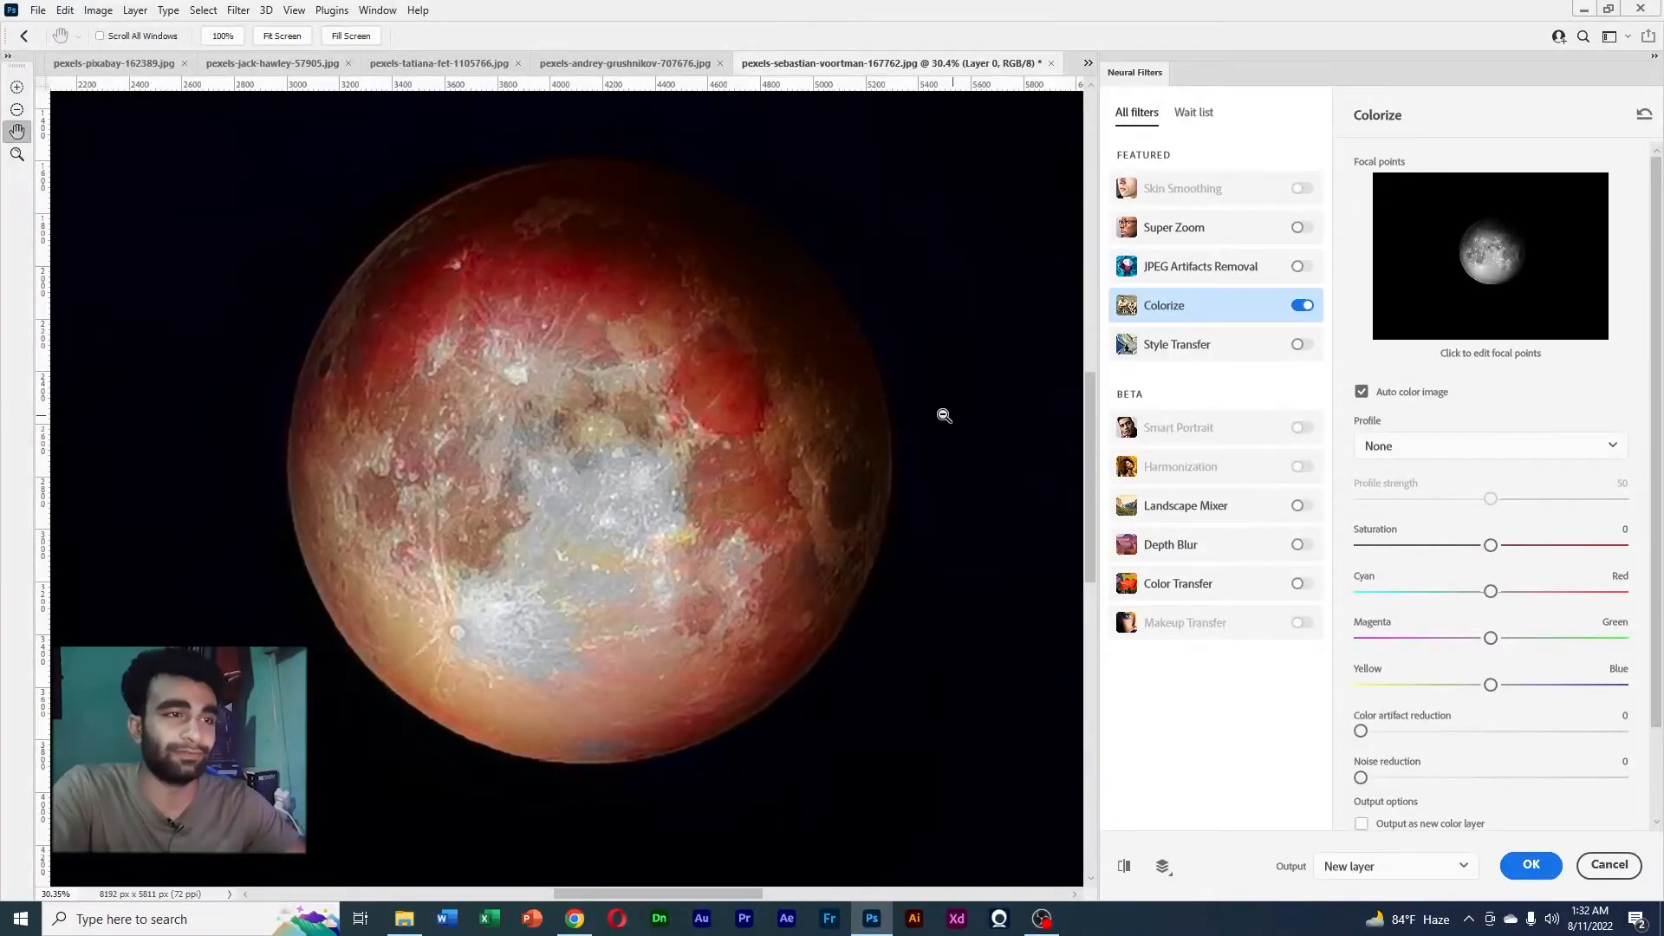
pyautogui.moveTo(944, 416); pyautogui.dragTo(873, 415)
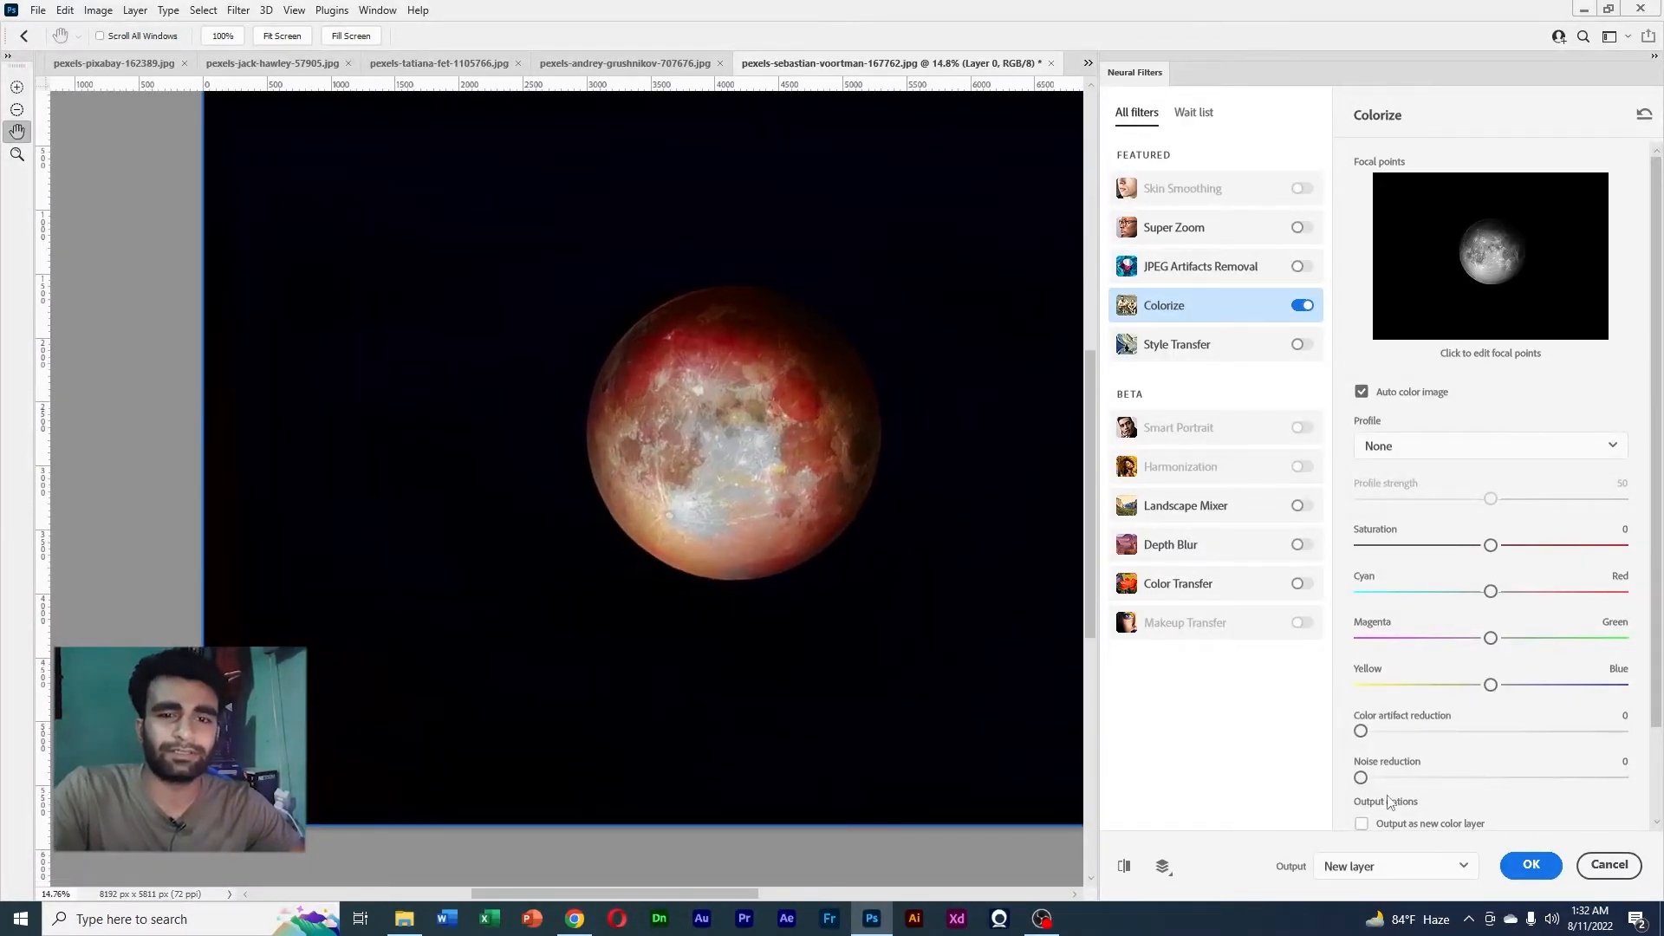
pyautogui.click(1529, 865)
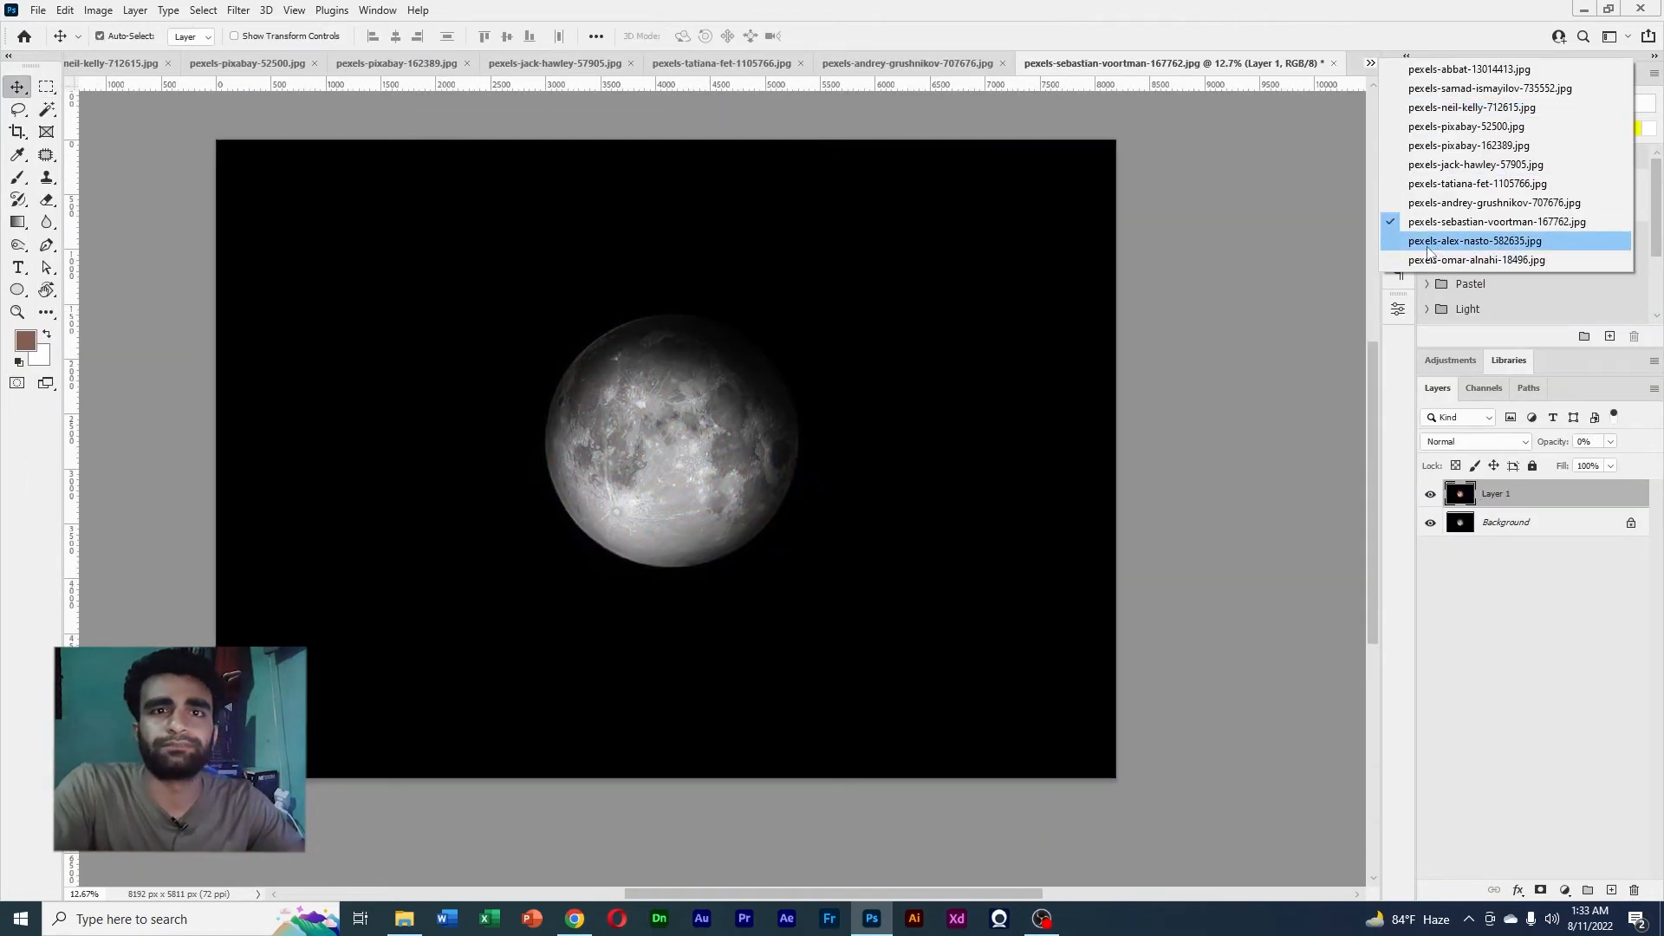
# Switch to the burning lighter photo and examine the black-and-white lighter and flame
pyautogui.click(1428, 242)
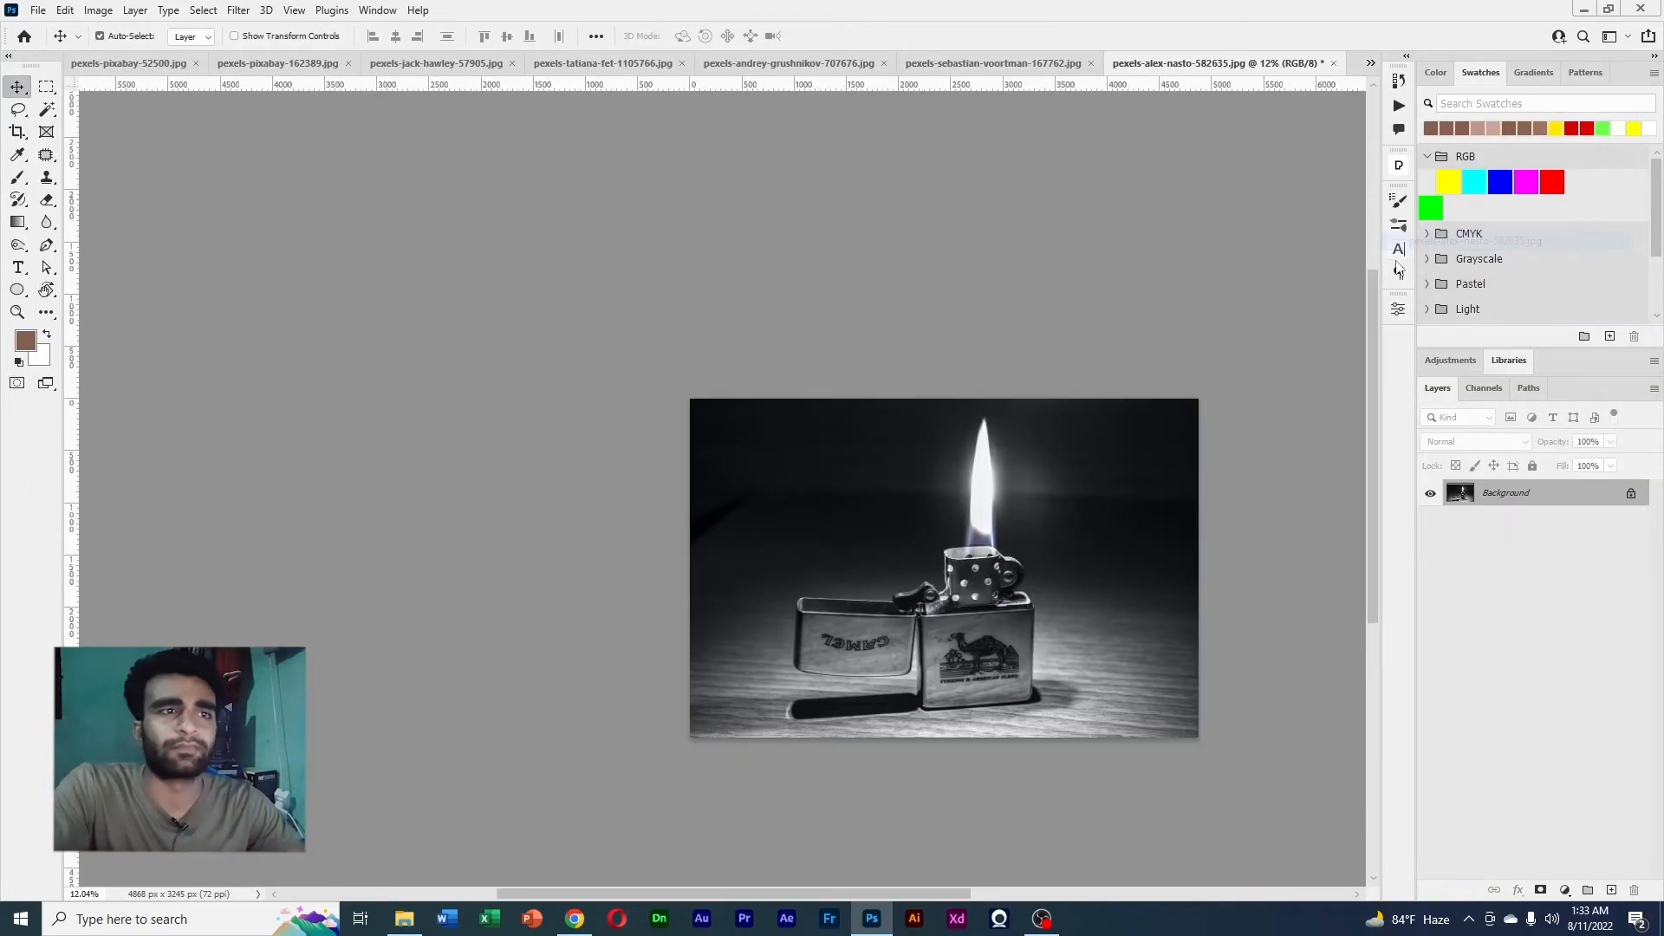
pyautogui.moveTo(1066, 404); pyautogui.dragTo(836, 334)
pyautogui.moveTo(752, 368)
pyautogui.mouseDown()
pyautogui.moveTo(777, 364)
pyautogui.moveTo(746, 359)
pyautogui.mouseUp()
pyautogui.moveTo(682, 469); pyautogui.dragTo(708, 469)
pyautogui.moveTo(685, 541); pyautogui.dragTo(469, 286)
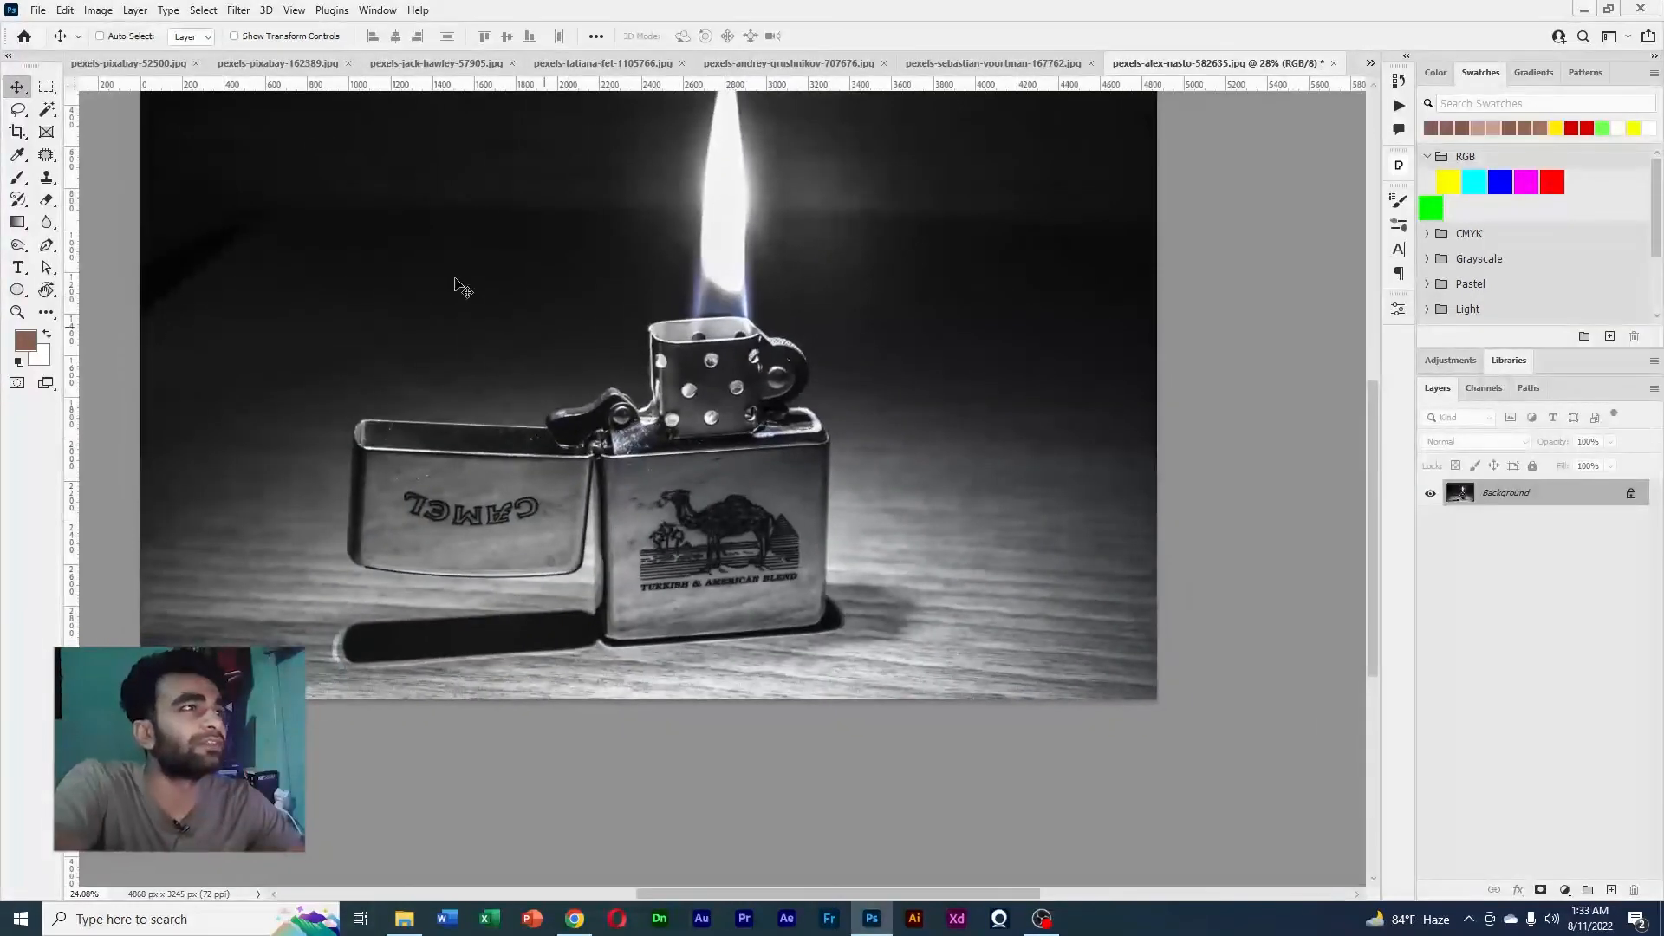
# Turn on the Colorize neural filter for the lighter photo
pyautogui.click(239, 11)
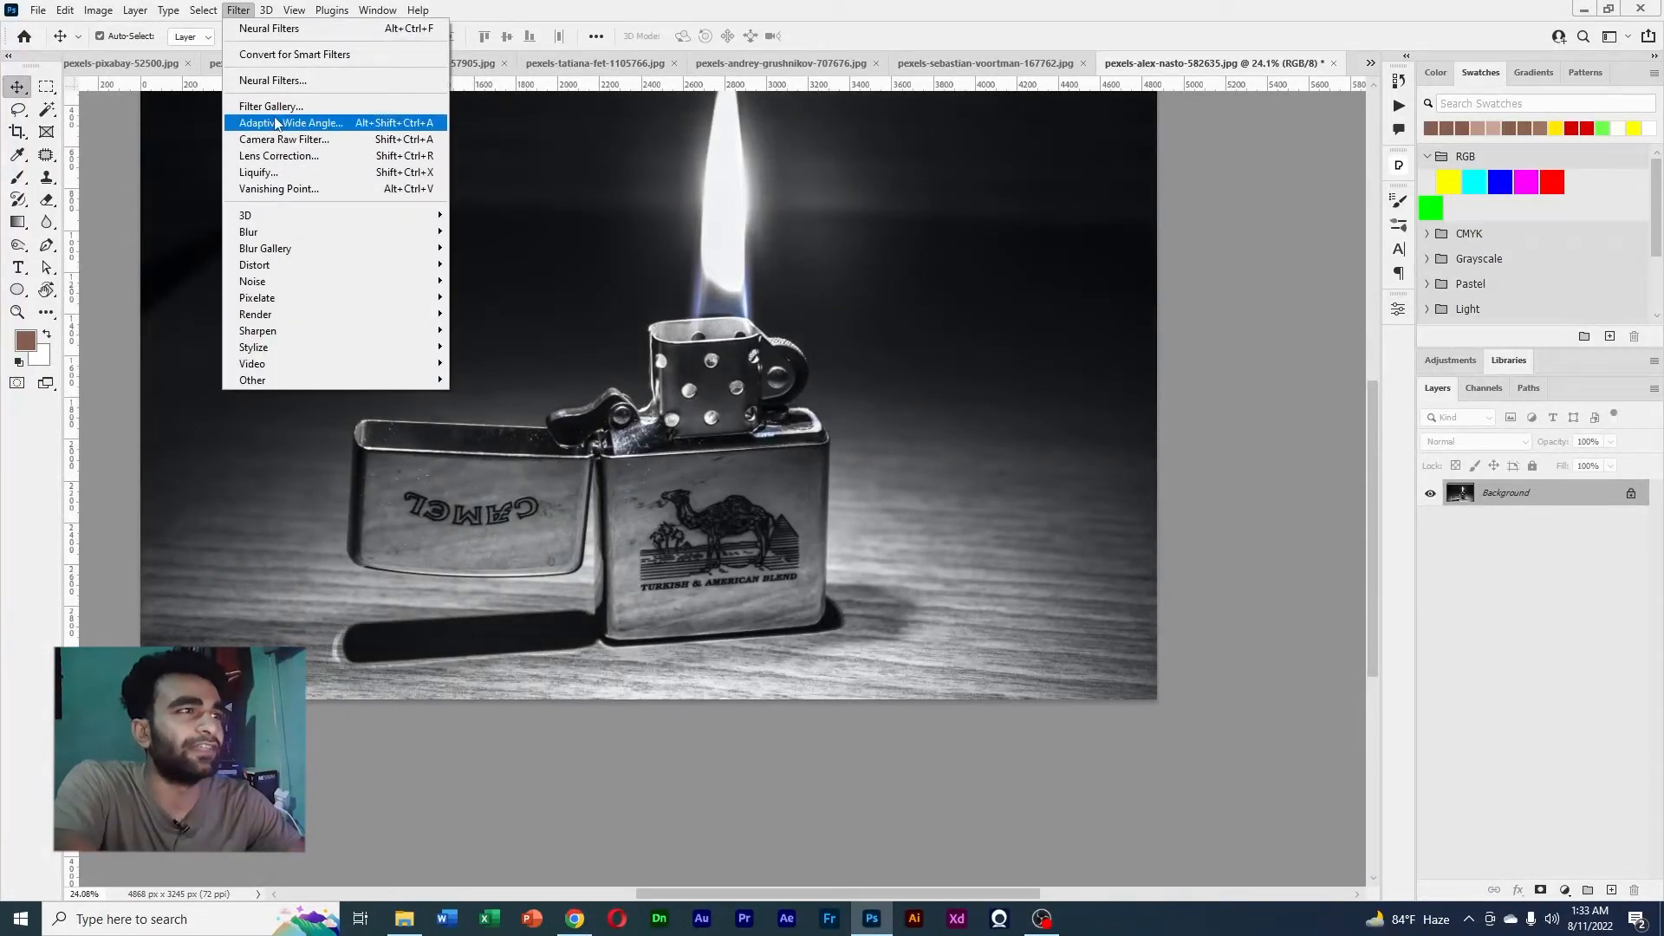
pyautogui.click(273, 80)
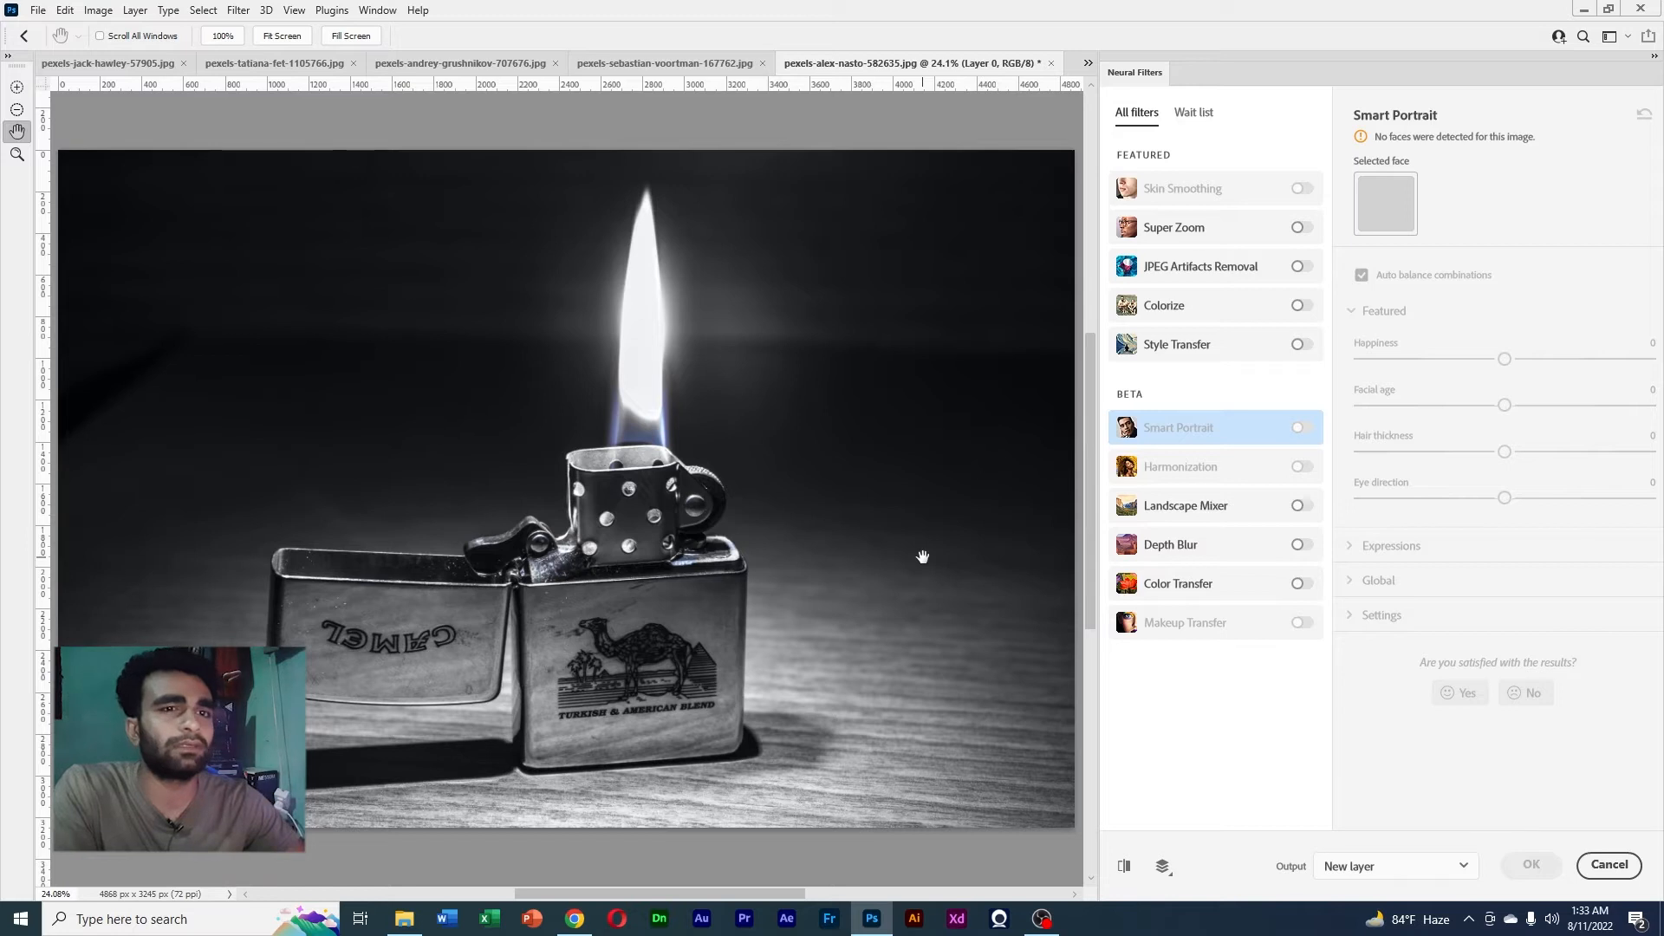
pyautogui.click(1303, 305)
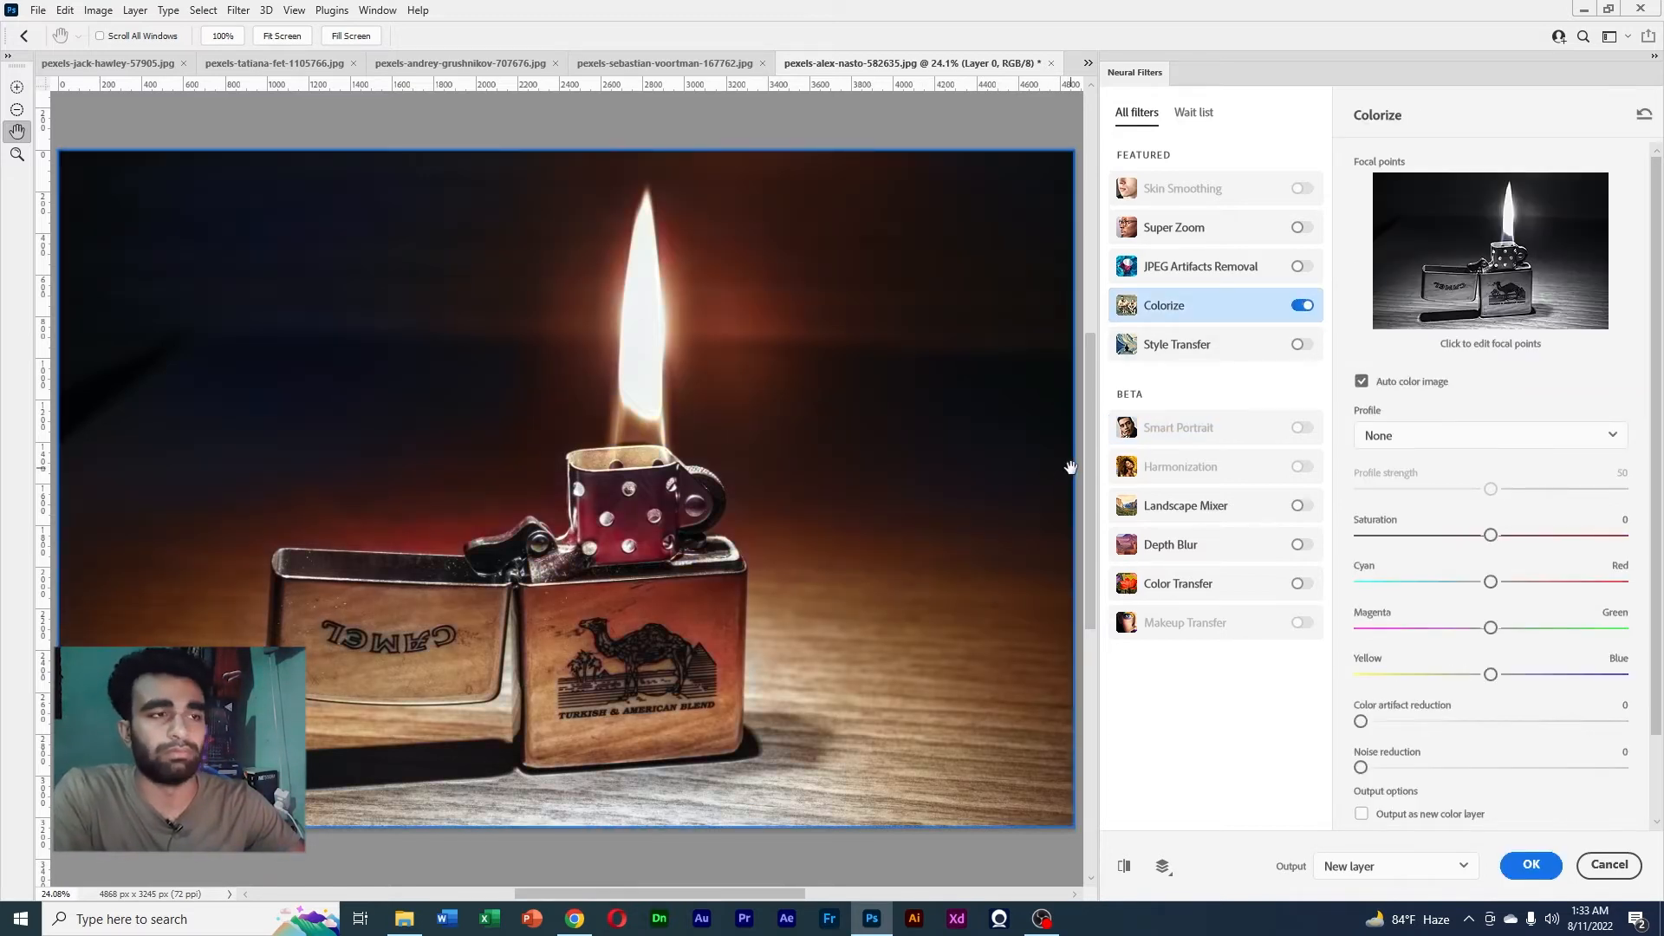
# Examine the colorized flame, the lighter's metal case and its camel artwork up close and as a whole
pyautogui.keyDown('alt'); pyautogui.click(854, 483); pyautogui.keyUp('alt')
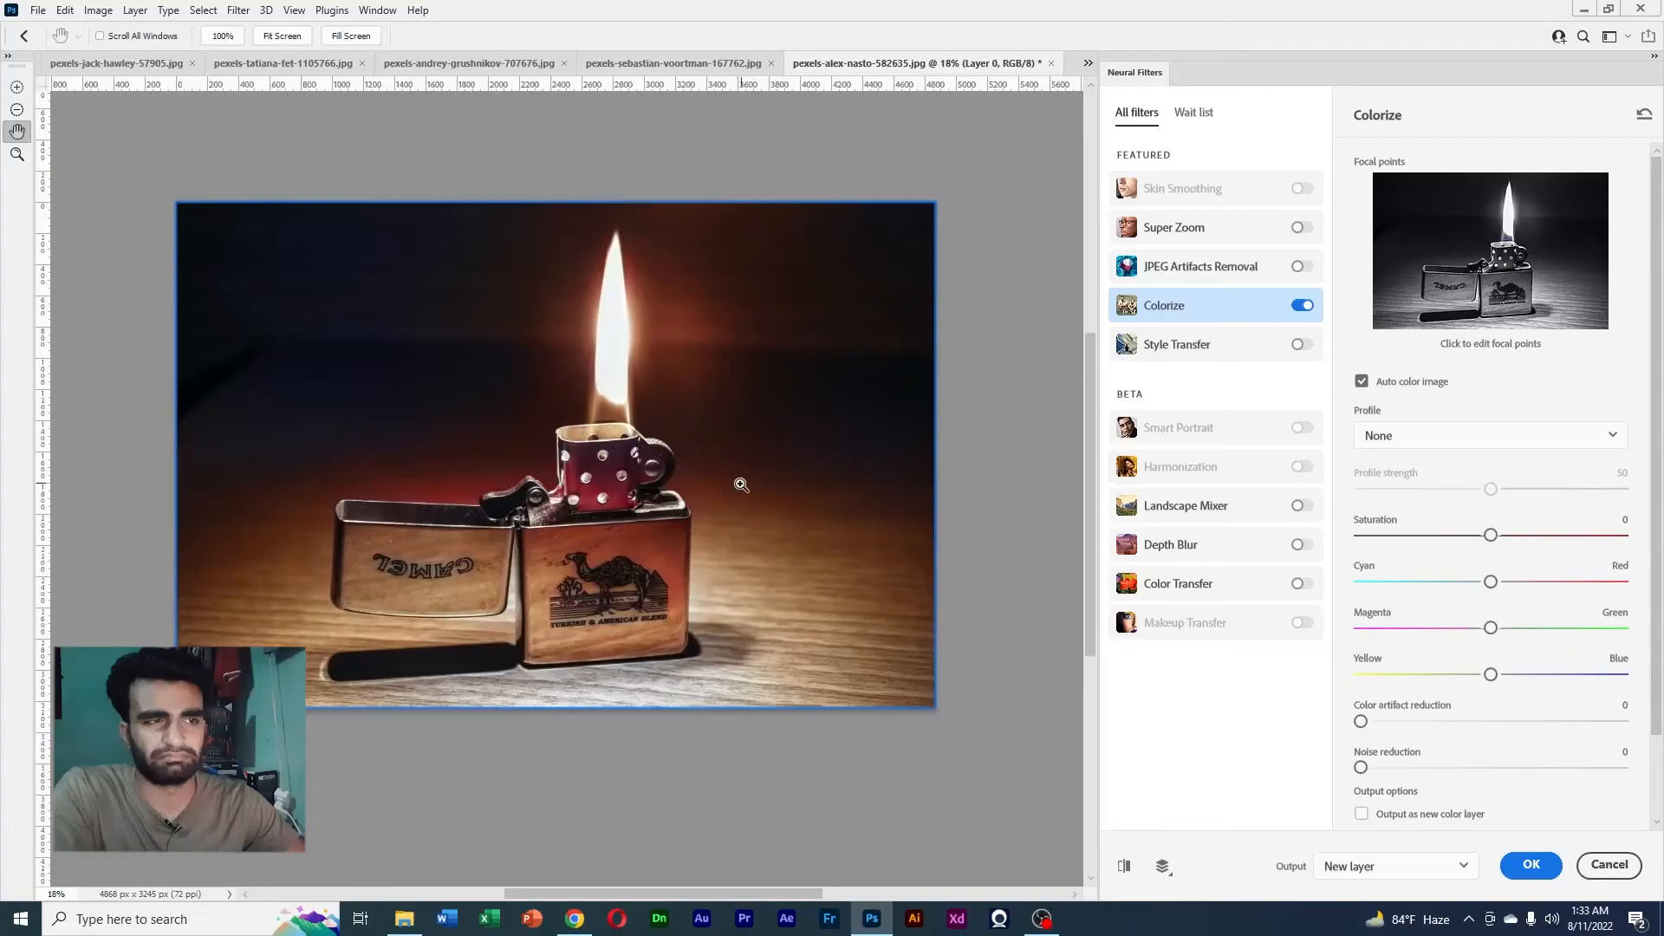
pyautogui.click(742, 484)
pyautogui.click(719, 486)
pyautogui.scroll(-2, 797, 394)
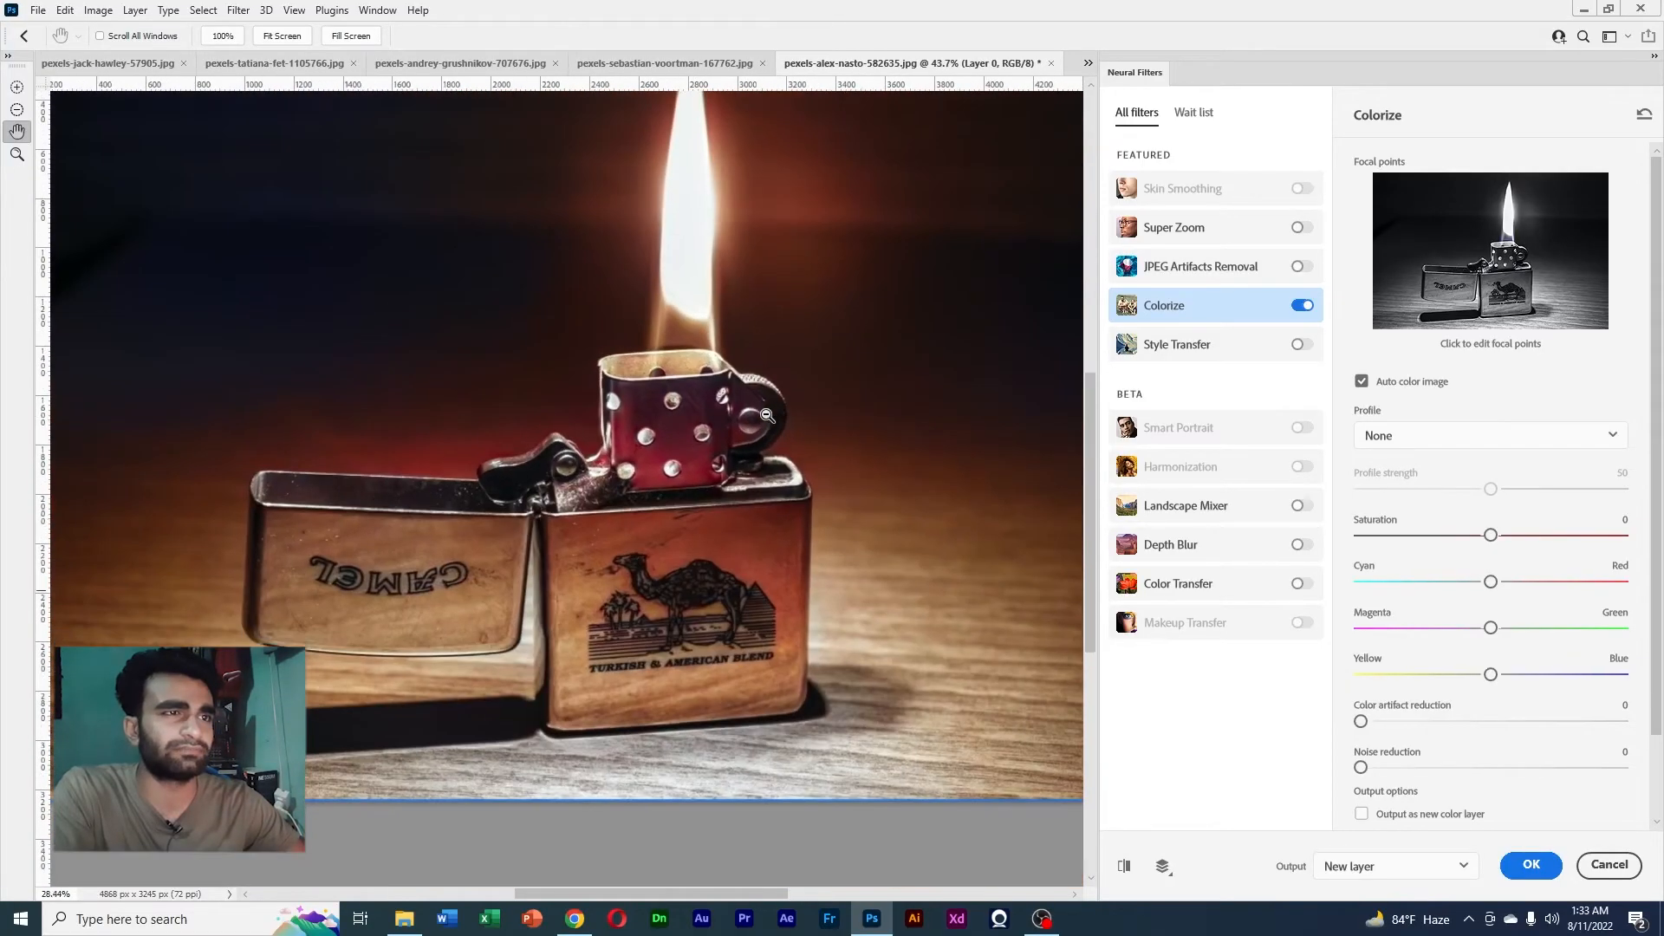
pyautogui.moveTo(676, 260); pyautogui.dragTo(715, 397)
pyautogui.scroll(4, 705, 397)
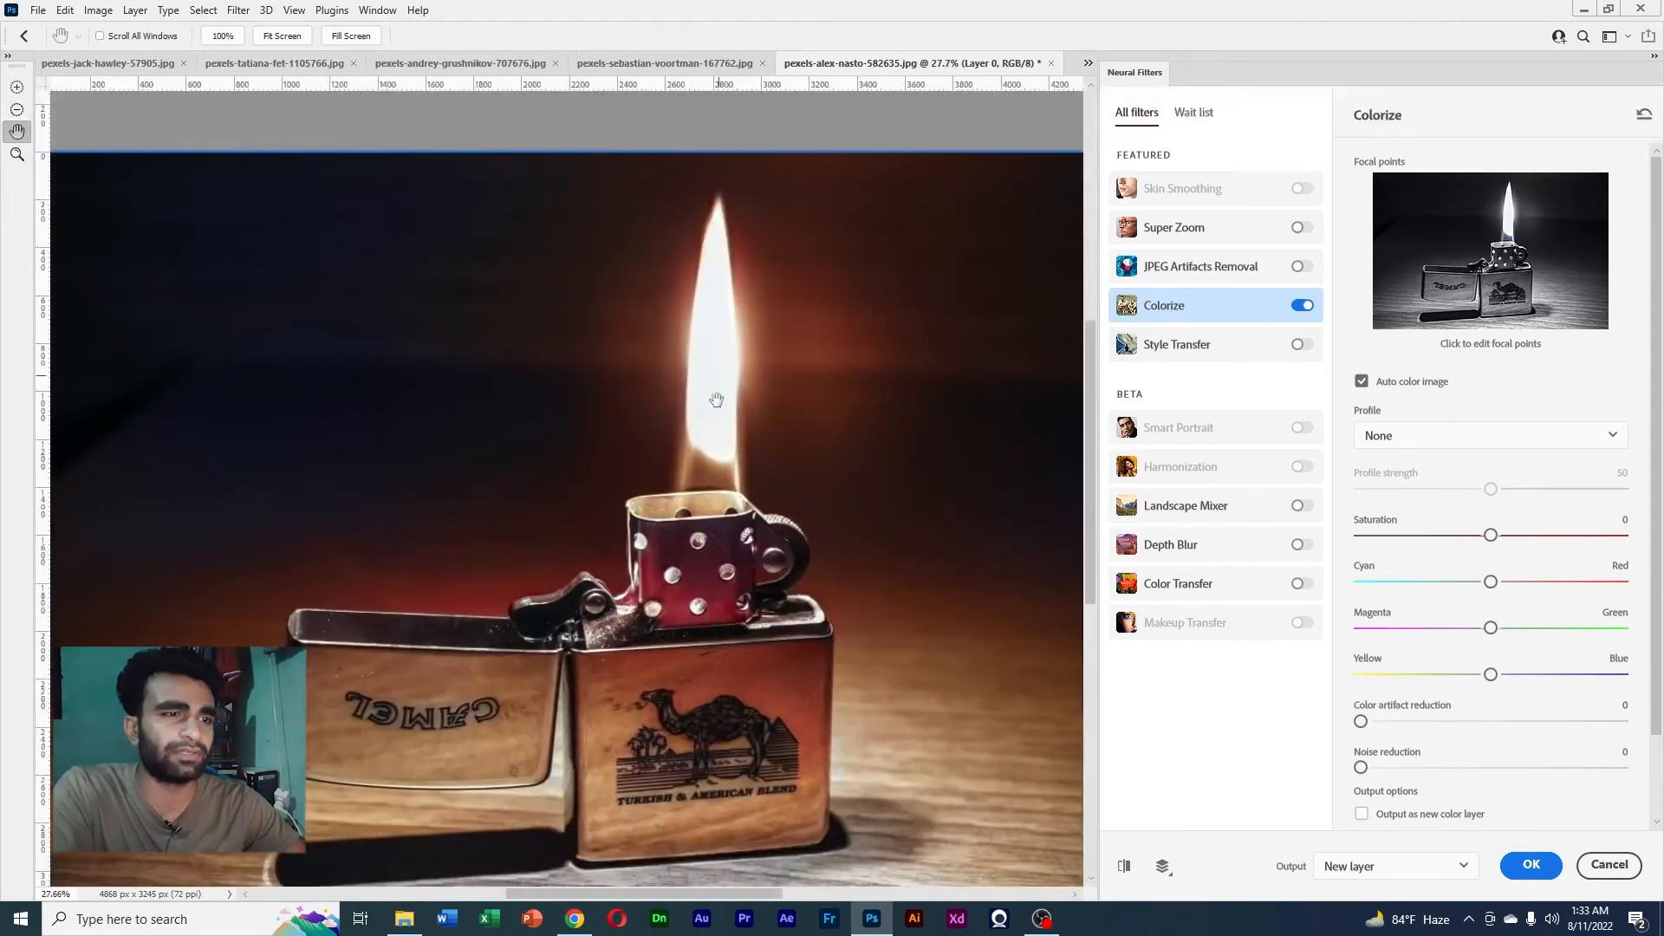
pyautogui.moveTo(721, 679); pyautogui.dragTo(755, 463)
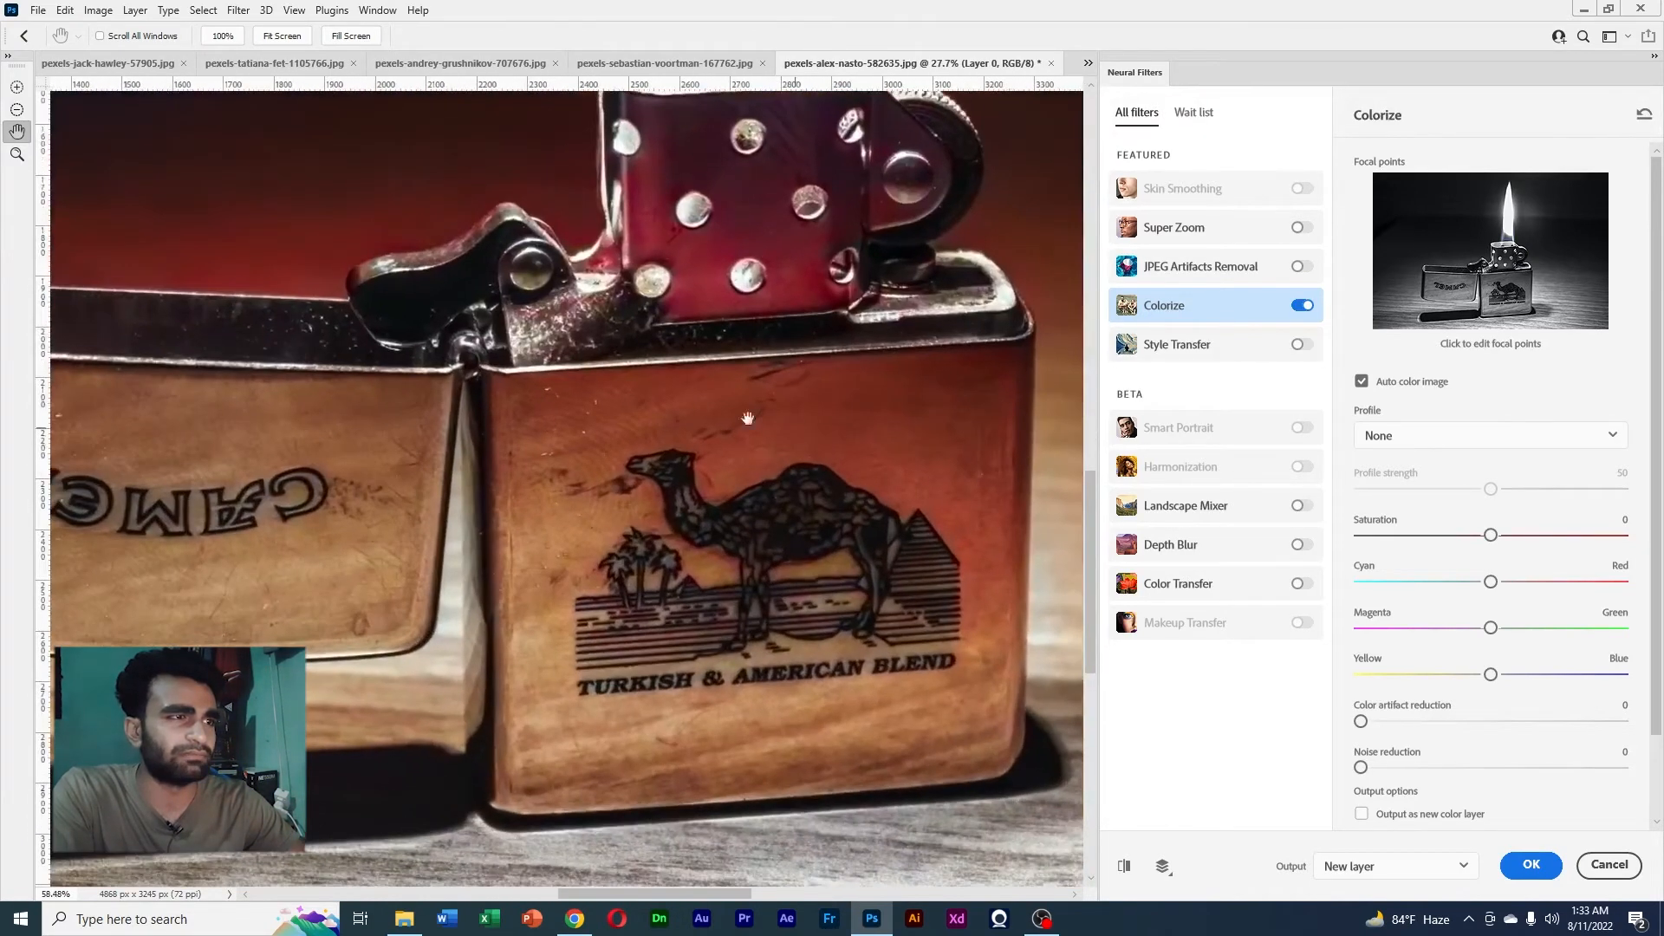
pyautogui.moveTo(677, 542); pyautogui.dragTo(750, 401)
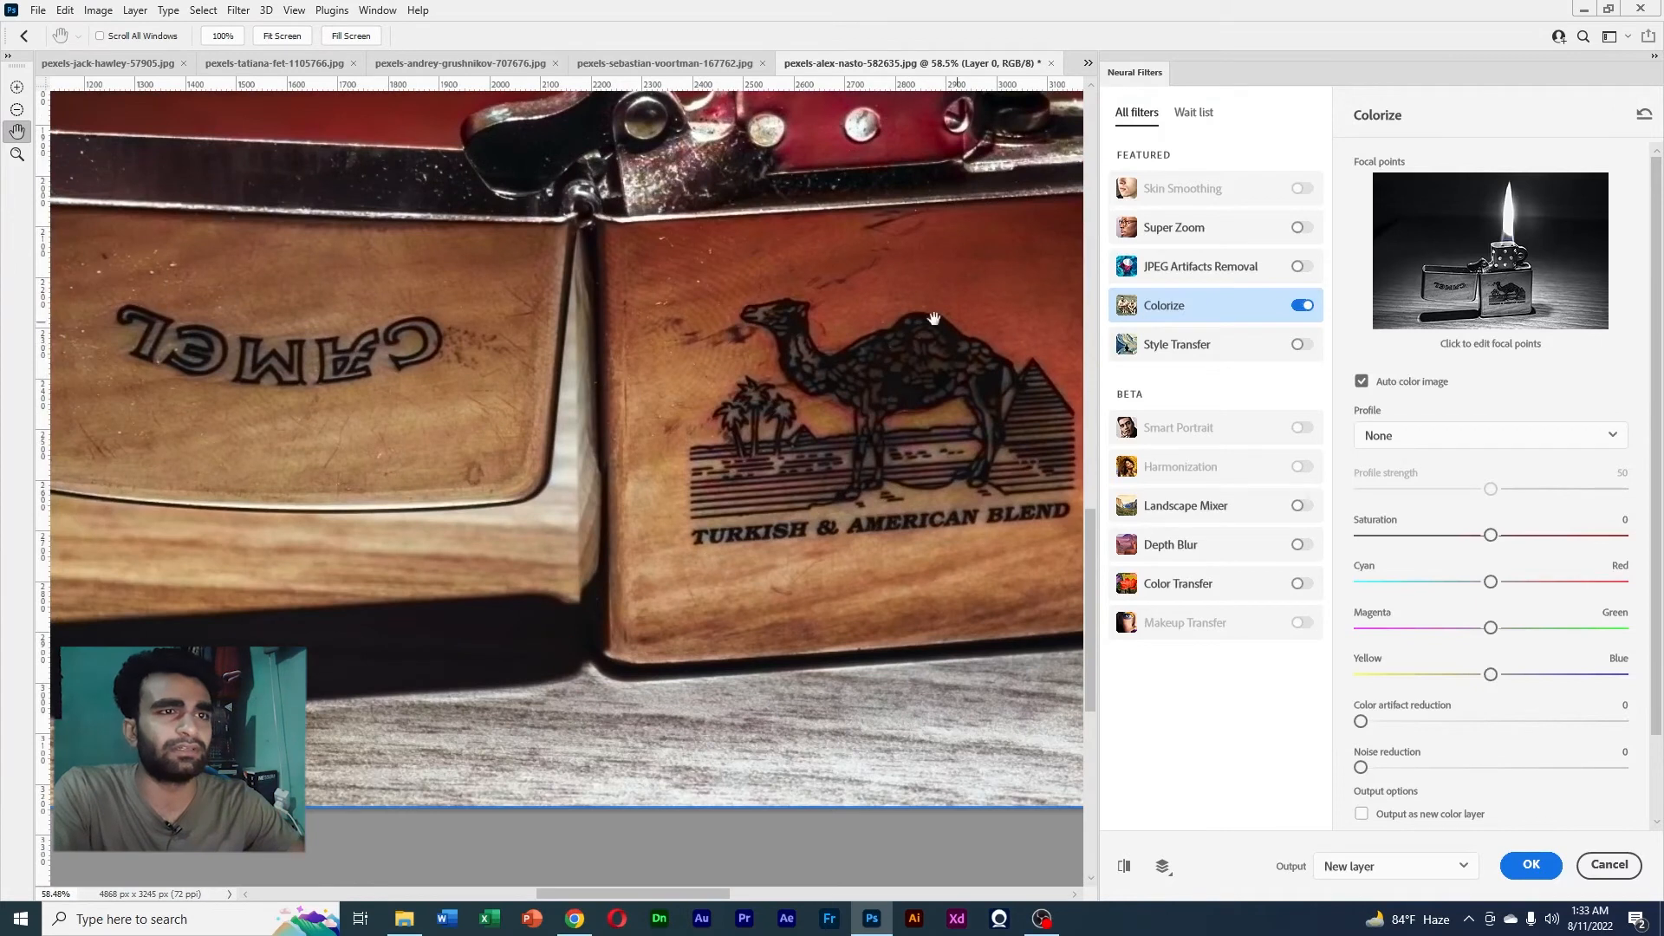
pyautogui.scroll(-7, 954, 338)
pyautogui.moveTo(949, 321); pyautogui.dragTo(640, 509)
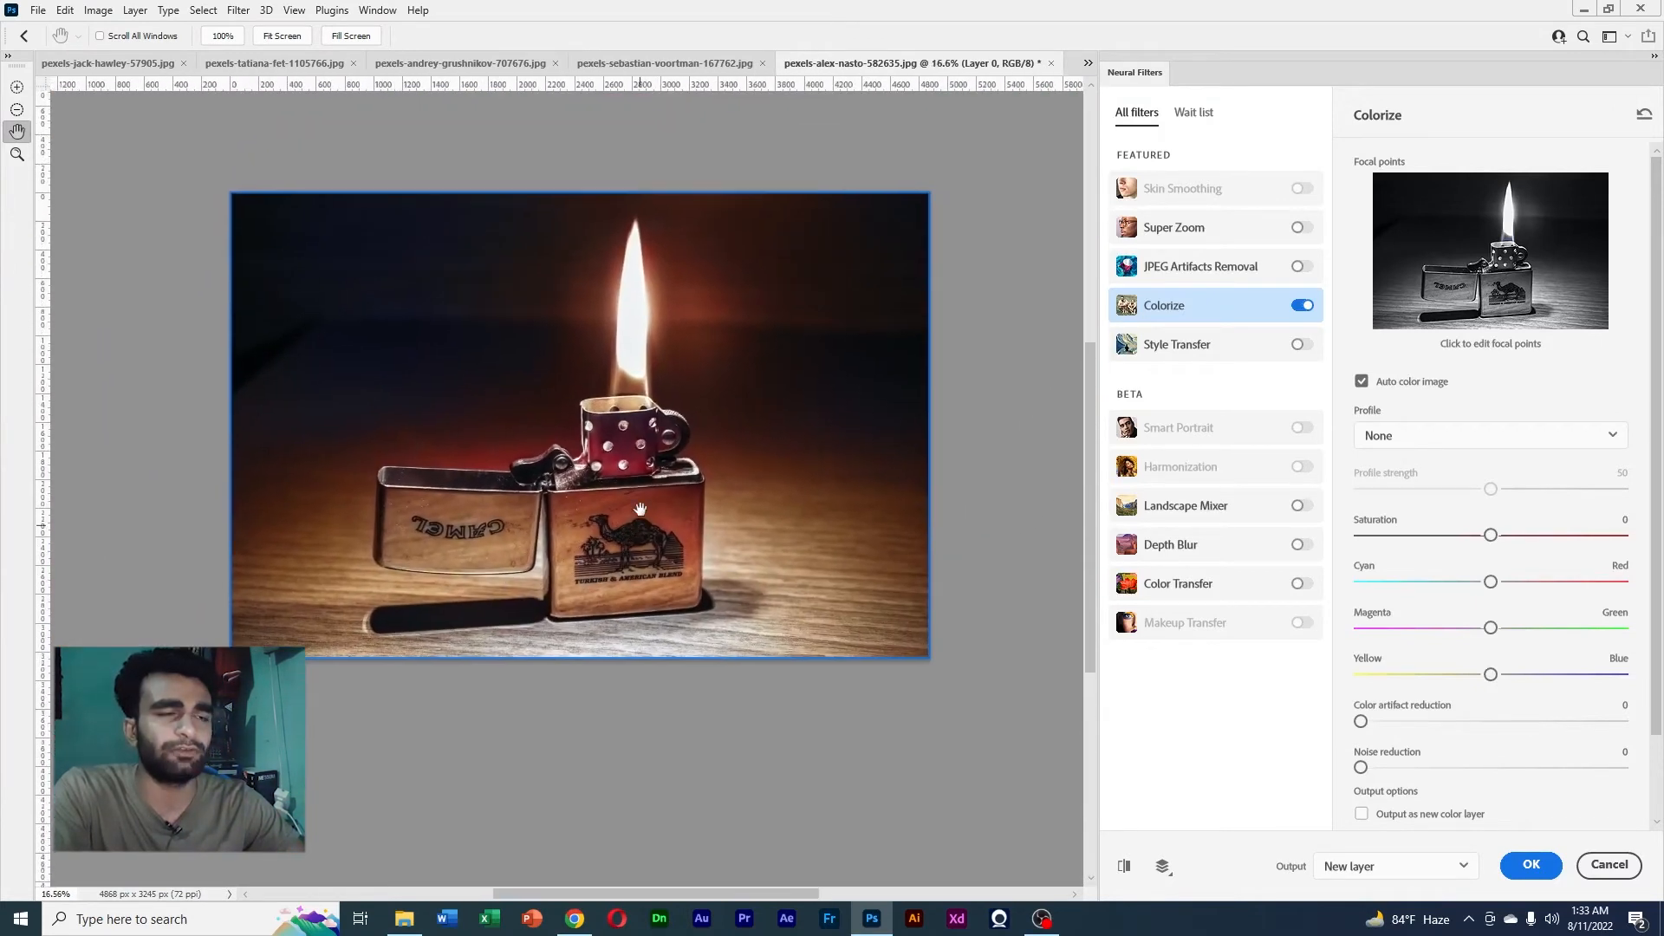
# Check the wooden table's grain and the glow around the flame, and apply the Colorize result as a new layer
pyautogui.scroll(4, 656, 383)
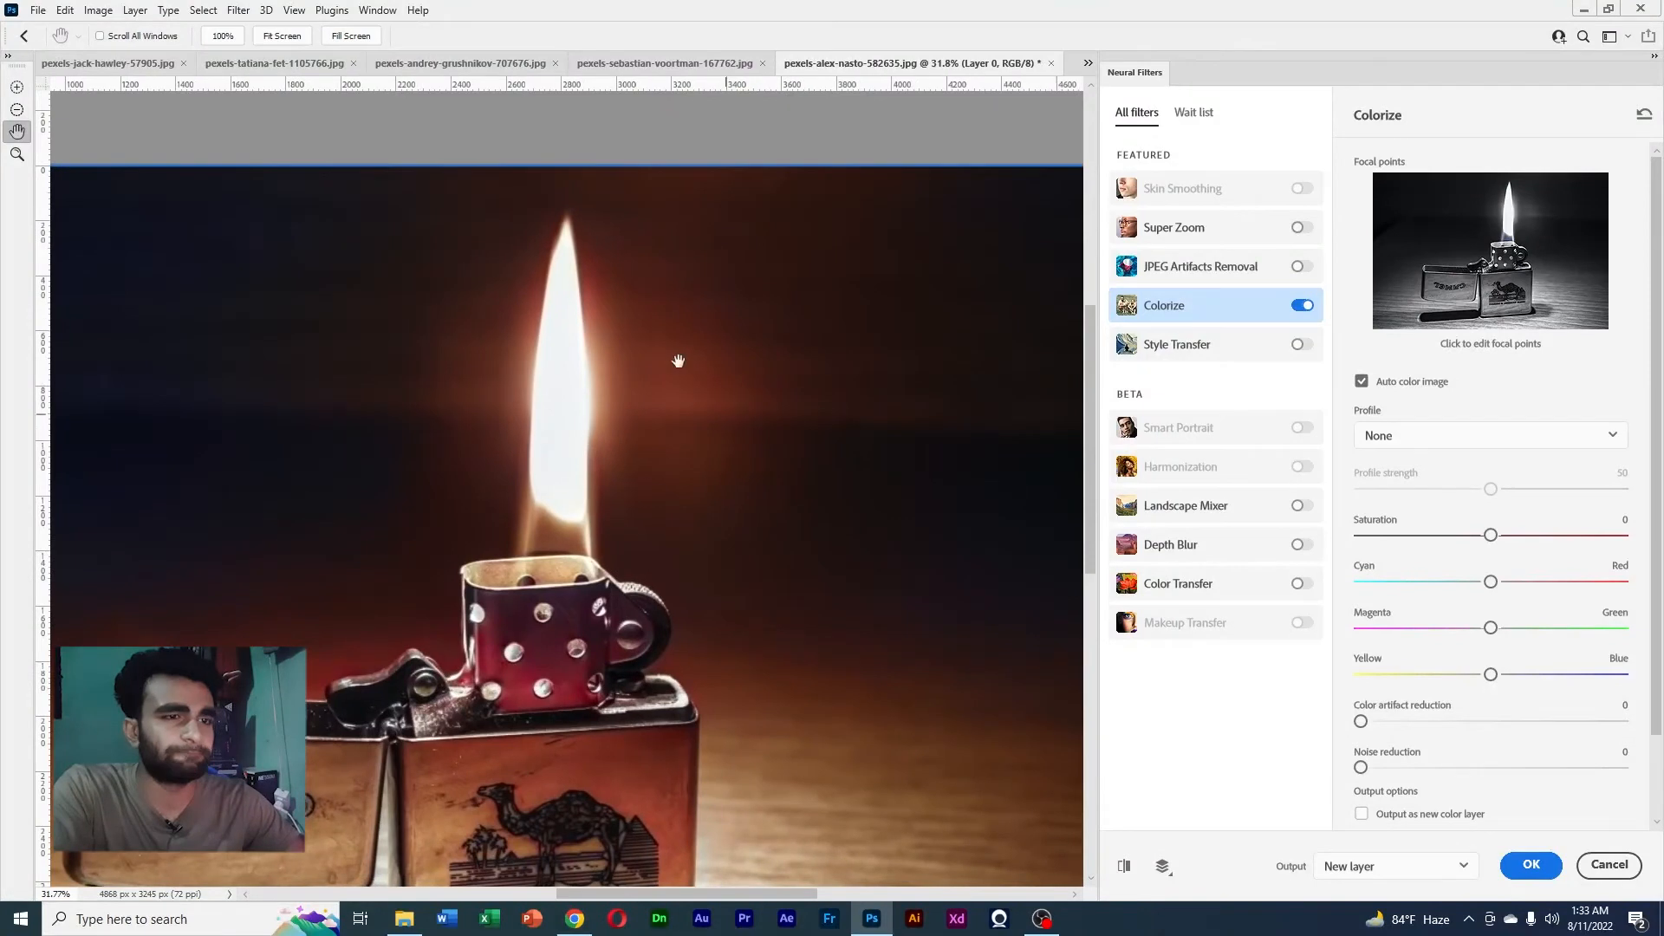
pyautogui.moveTo(676, 361); pyautogui.dragTo(548, 250)
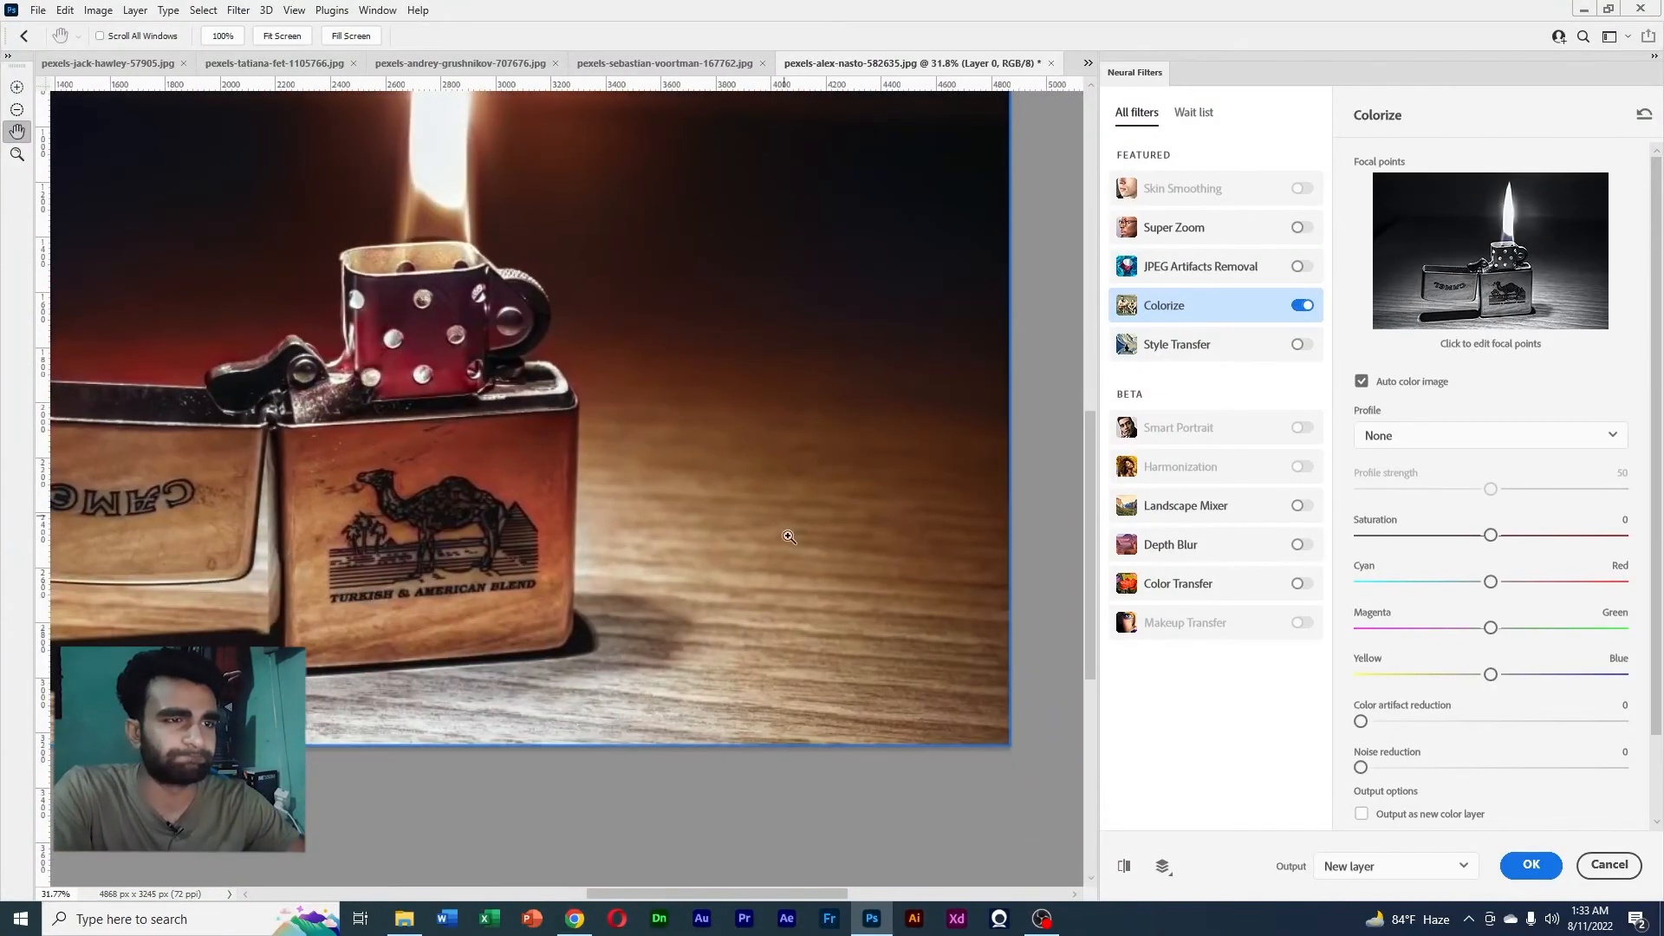
pyautogui.scroll(6, 869, 587)
pyautogui.moveTo(869, 586); pyautogui.dragTo(717, 338)
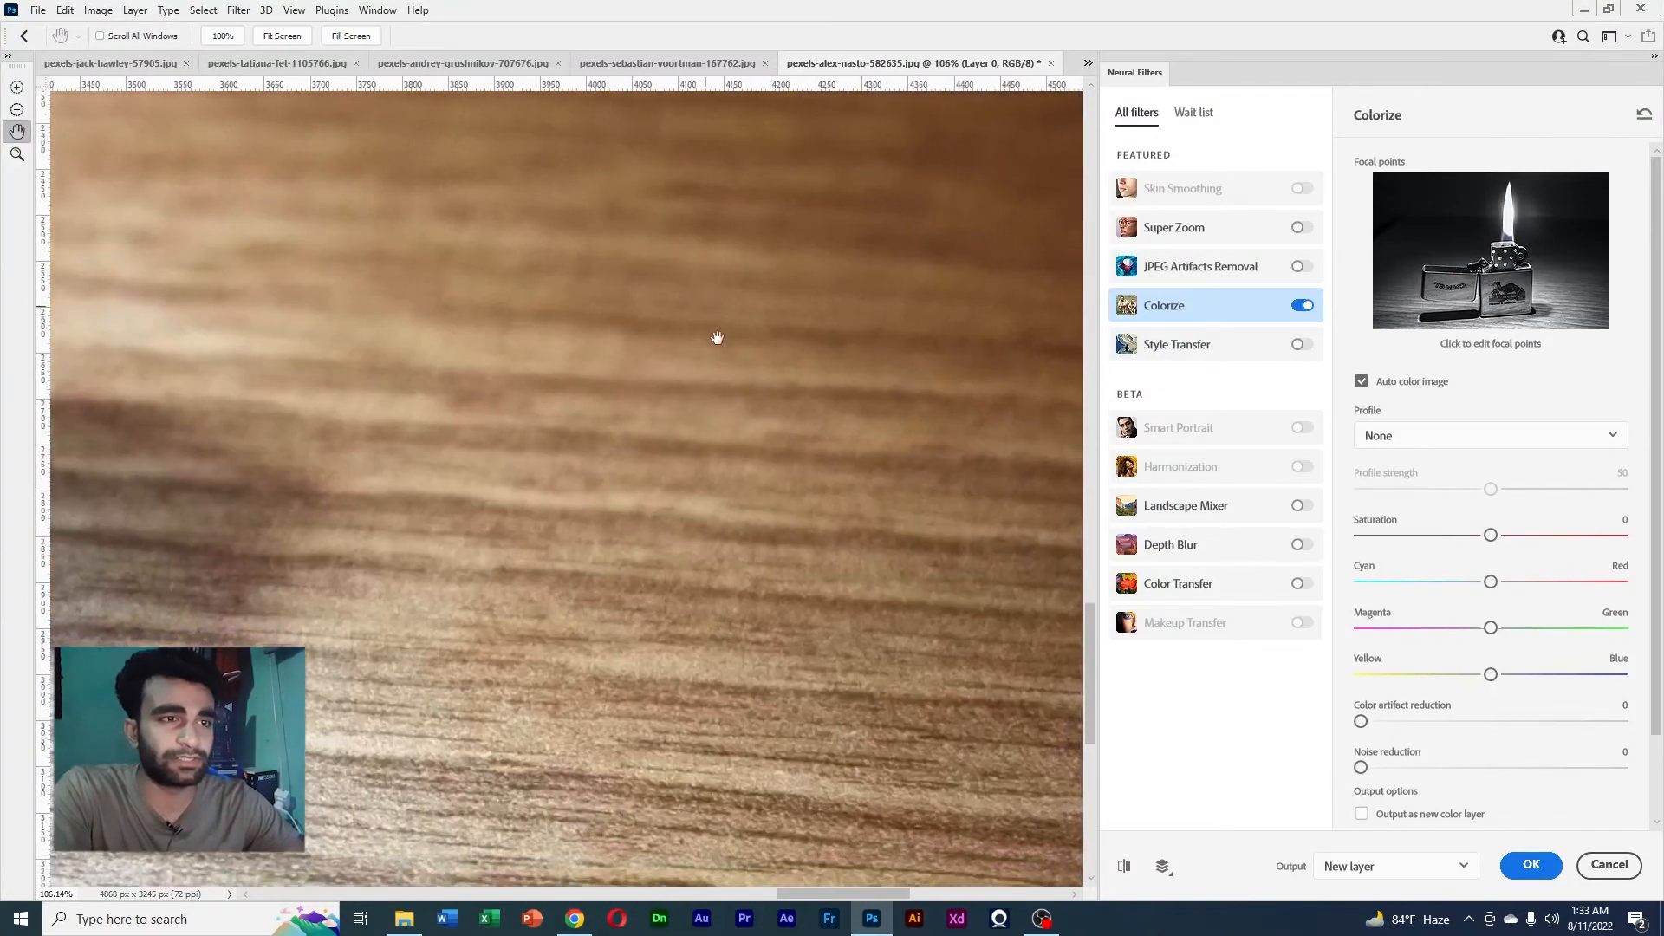
pyautogui.scroll(-4, 777, 474)
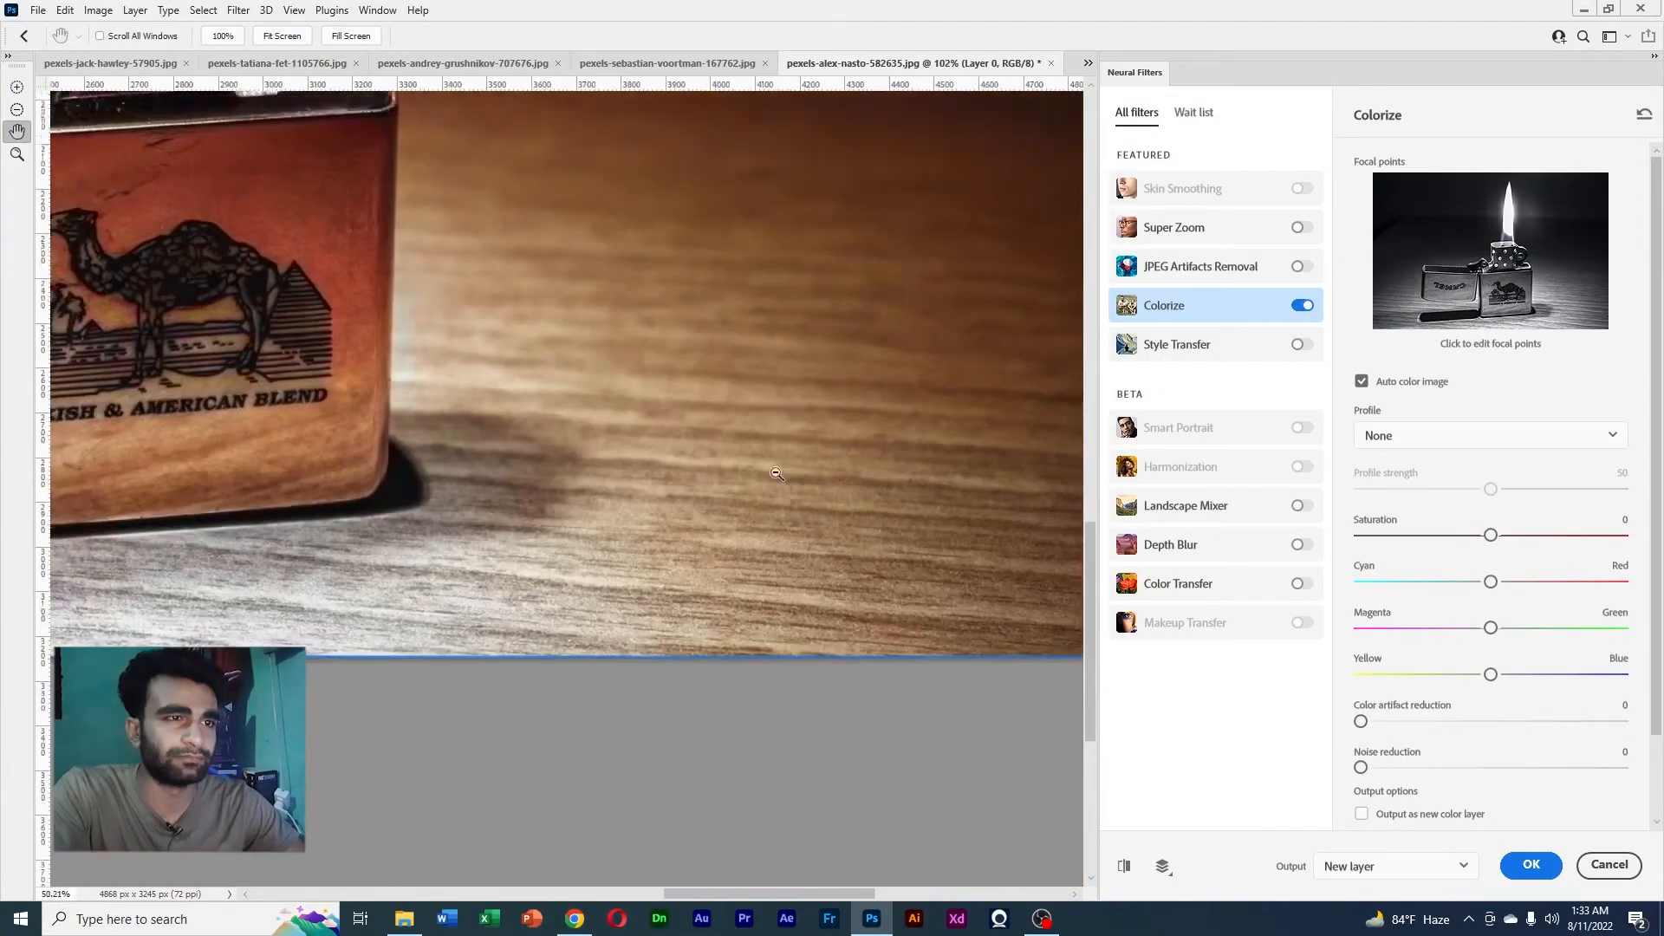
pyautogui.scroll(-3, 776, 474)
pyautogui.moveTo(565, 492); pyautogui.dragTo(606, 485)
pyautogui.moveTo(479, 502); pyautogui.dragTo(799, 538)
pyautogui.moveTo(347, 503); pyautogui.dragTo(531, 640)
pyautogui.moveTo(895, 276); pyautogui.dragTo(725, 502)
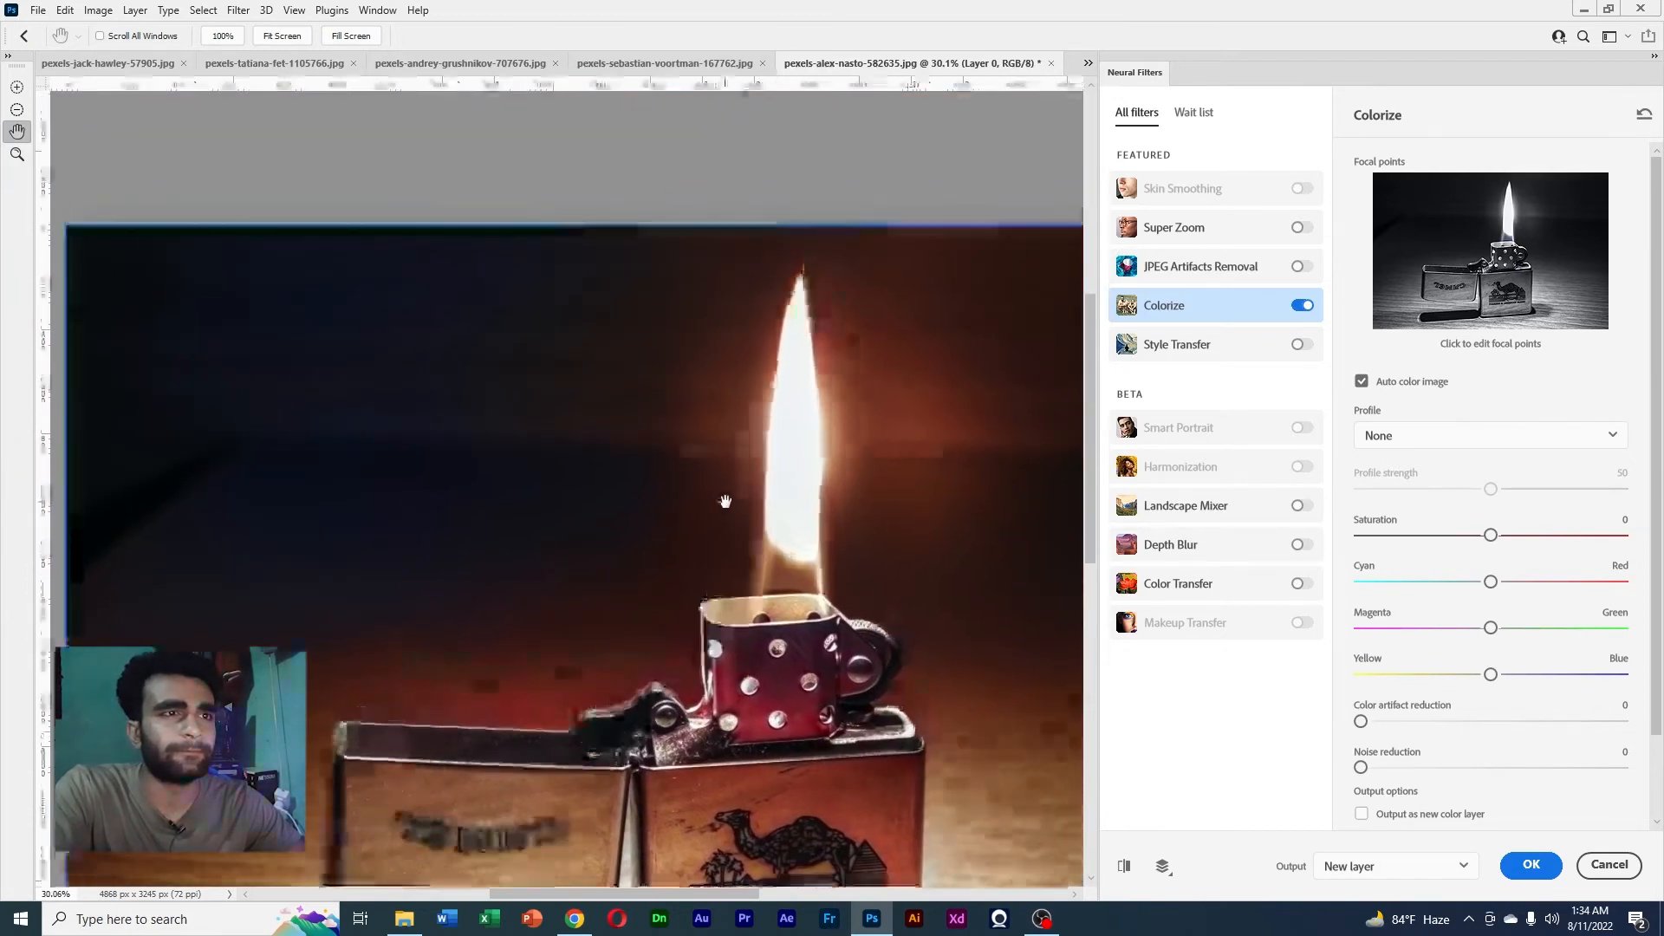
pyautogui.moveTo(877, 500); pyautogui.dragTo(730, 340)
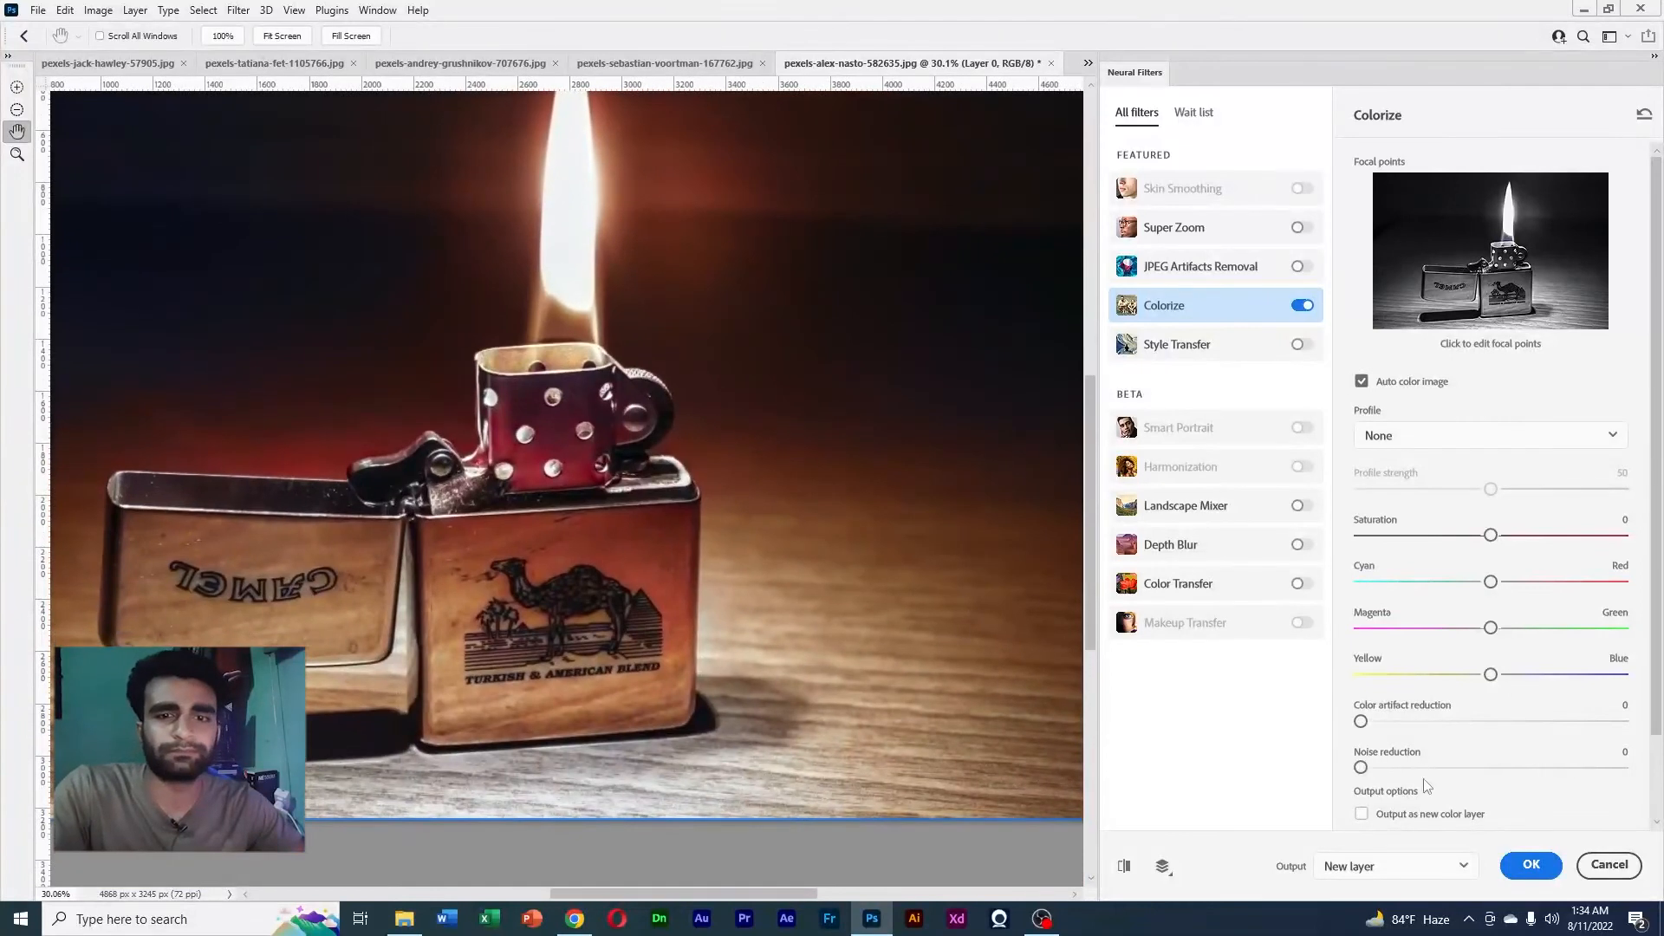
pyautogui.click(1530, 865)
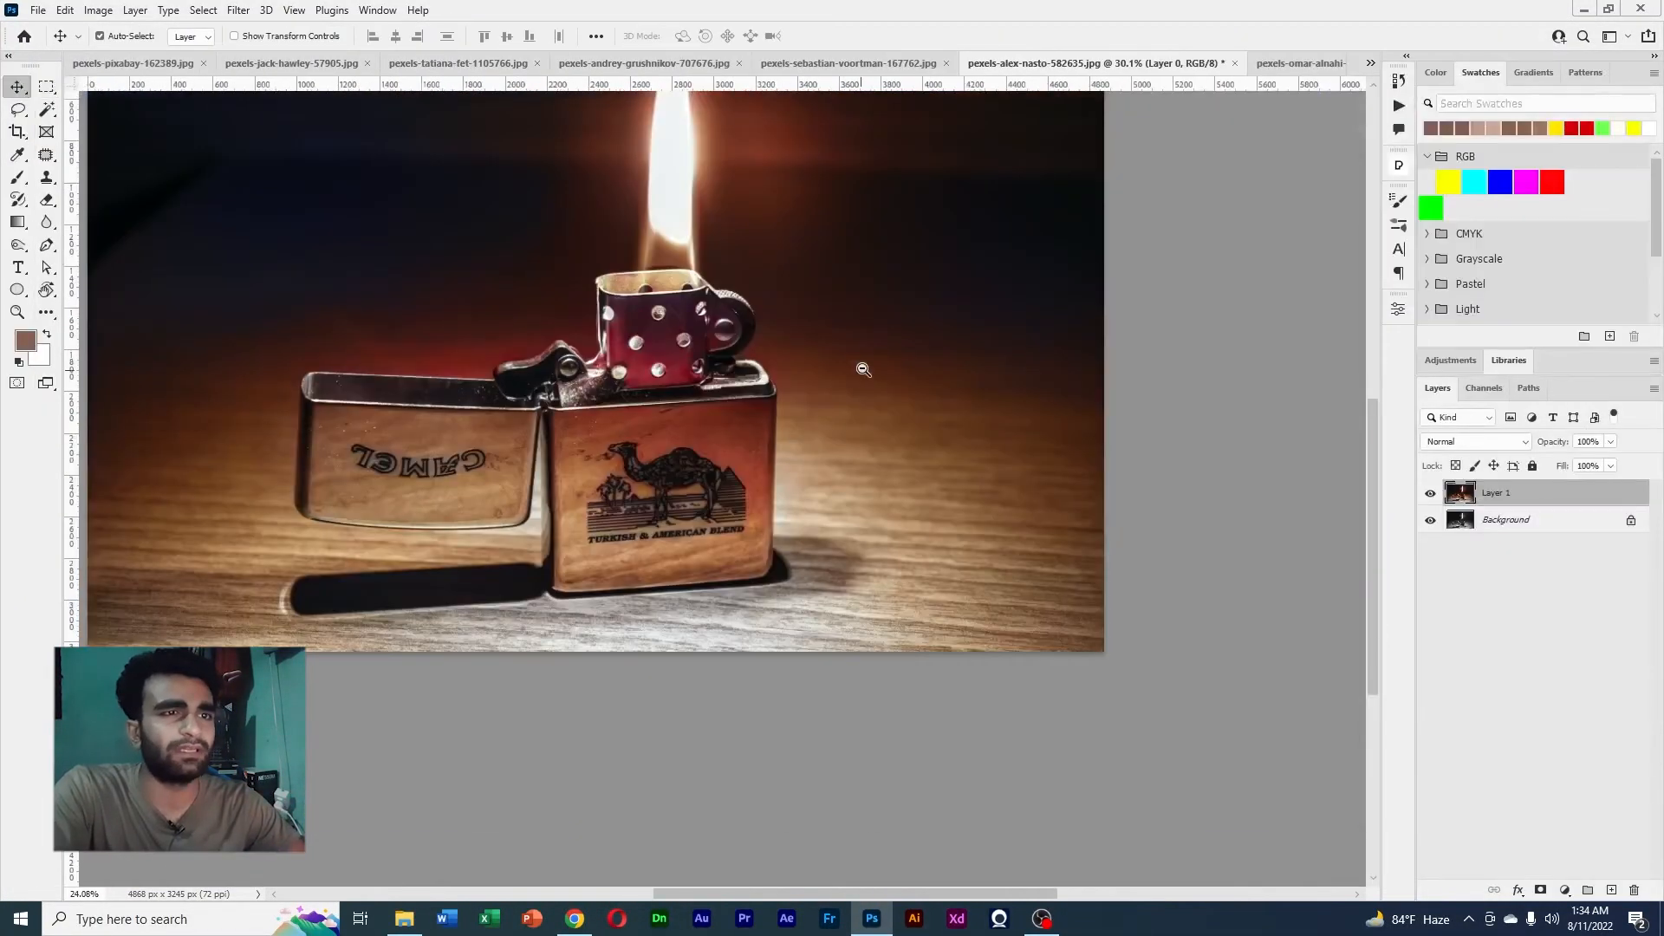
# Compare the colorized lighter photo with its black-and-white original by toggling the visibility of the color layer
pyautogui.moveTo(862, 369); pyautogui.dragTo(807, 406)
pyautogui.moveTo(793, 318); pyautogui.dragTo(812, 442)
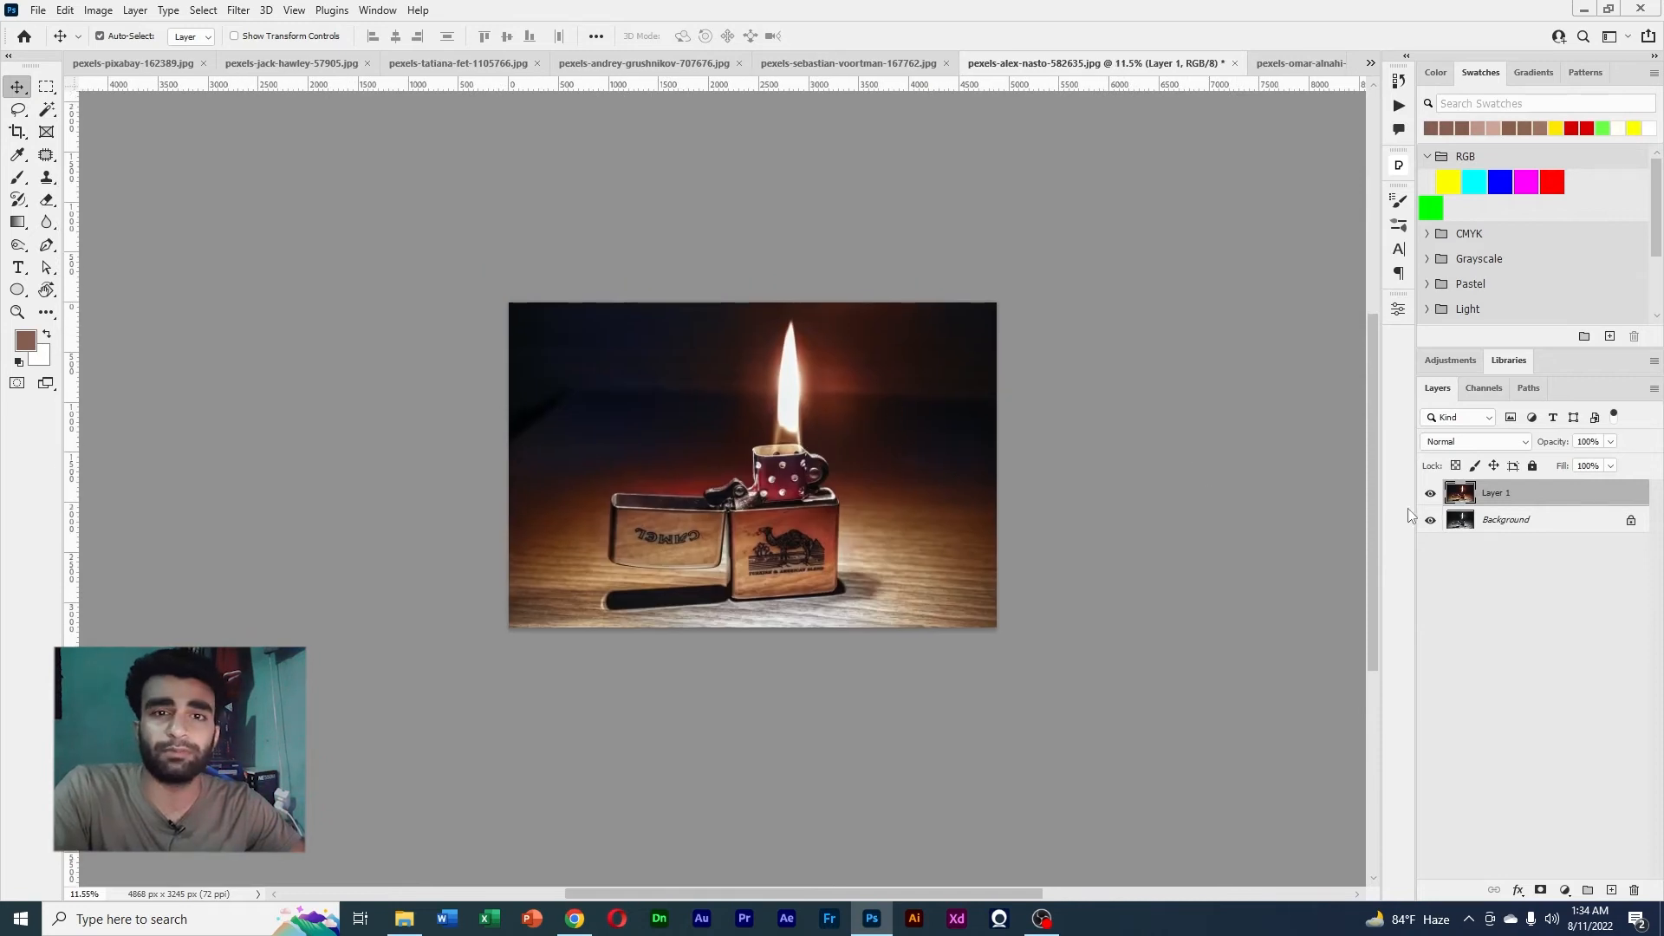
pyautogui.click(1430, 494)
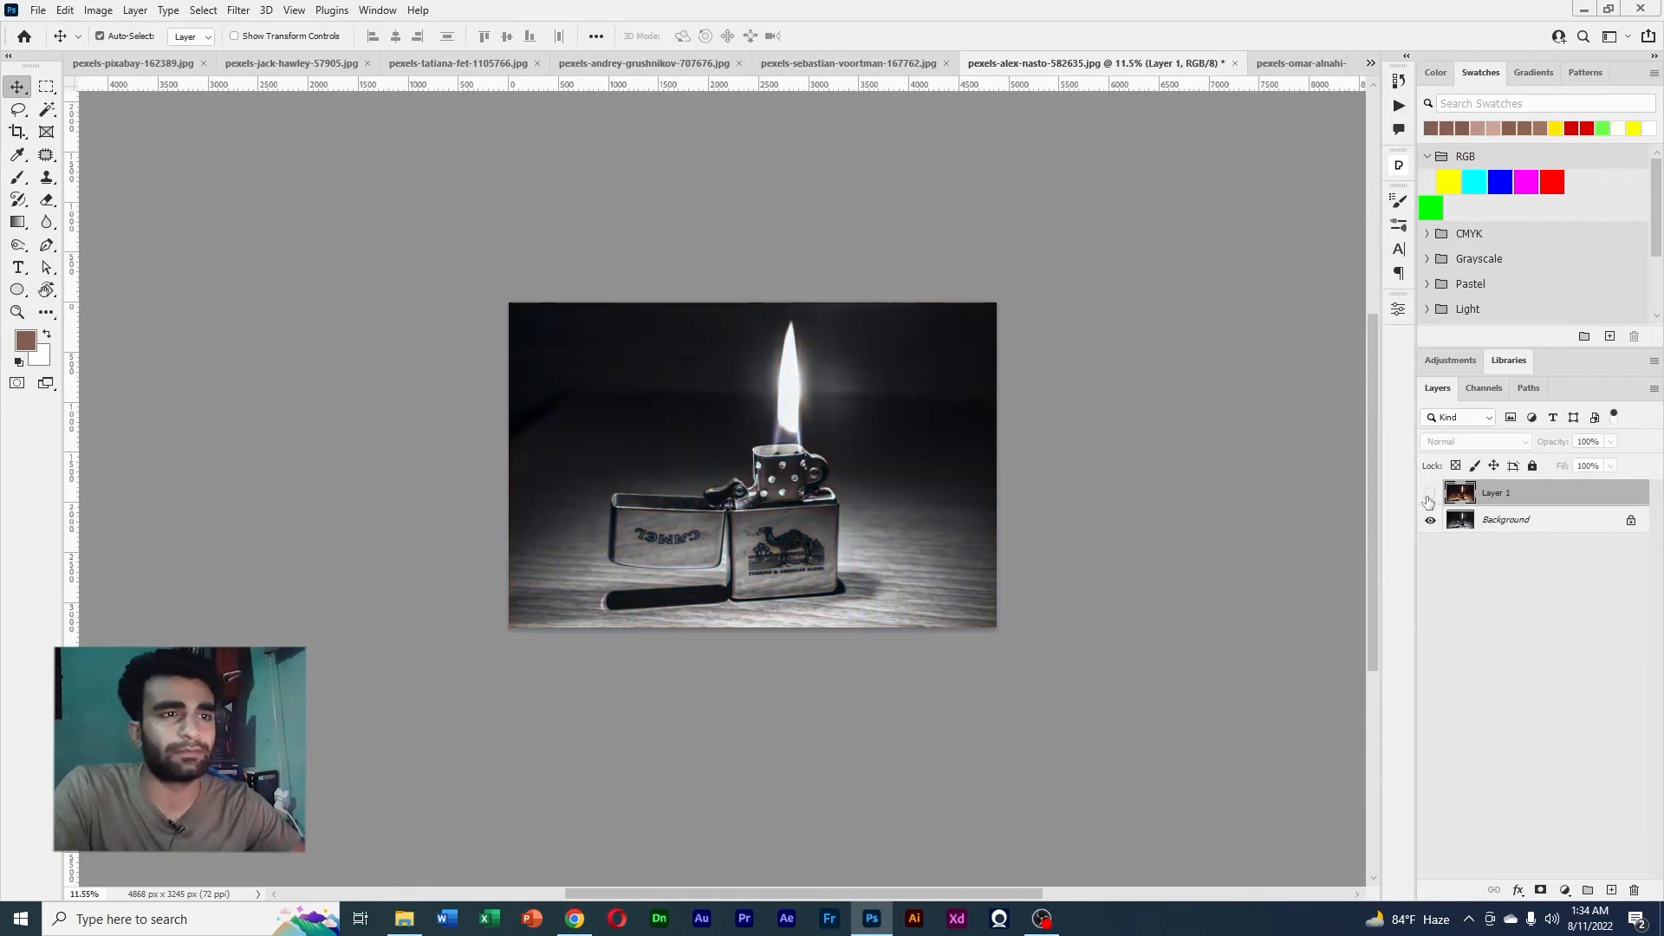
pyautogui.click(1430, 494)
pyautogui.click(1431, 494)
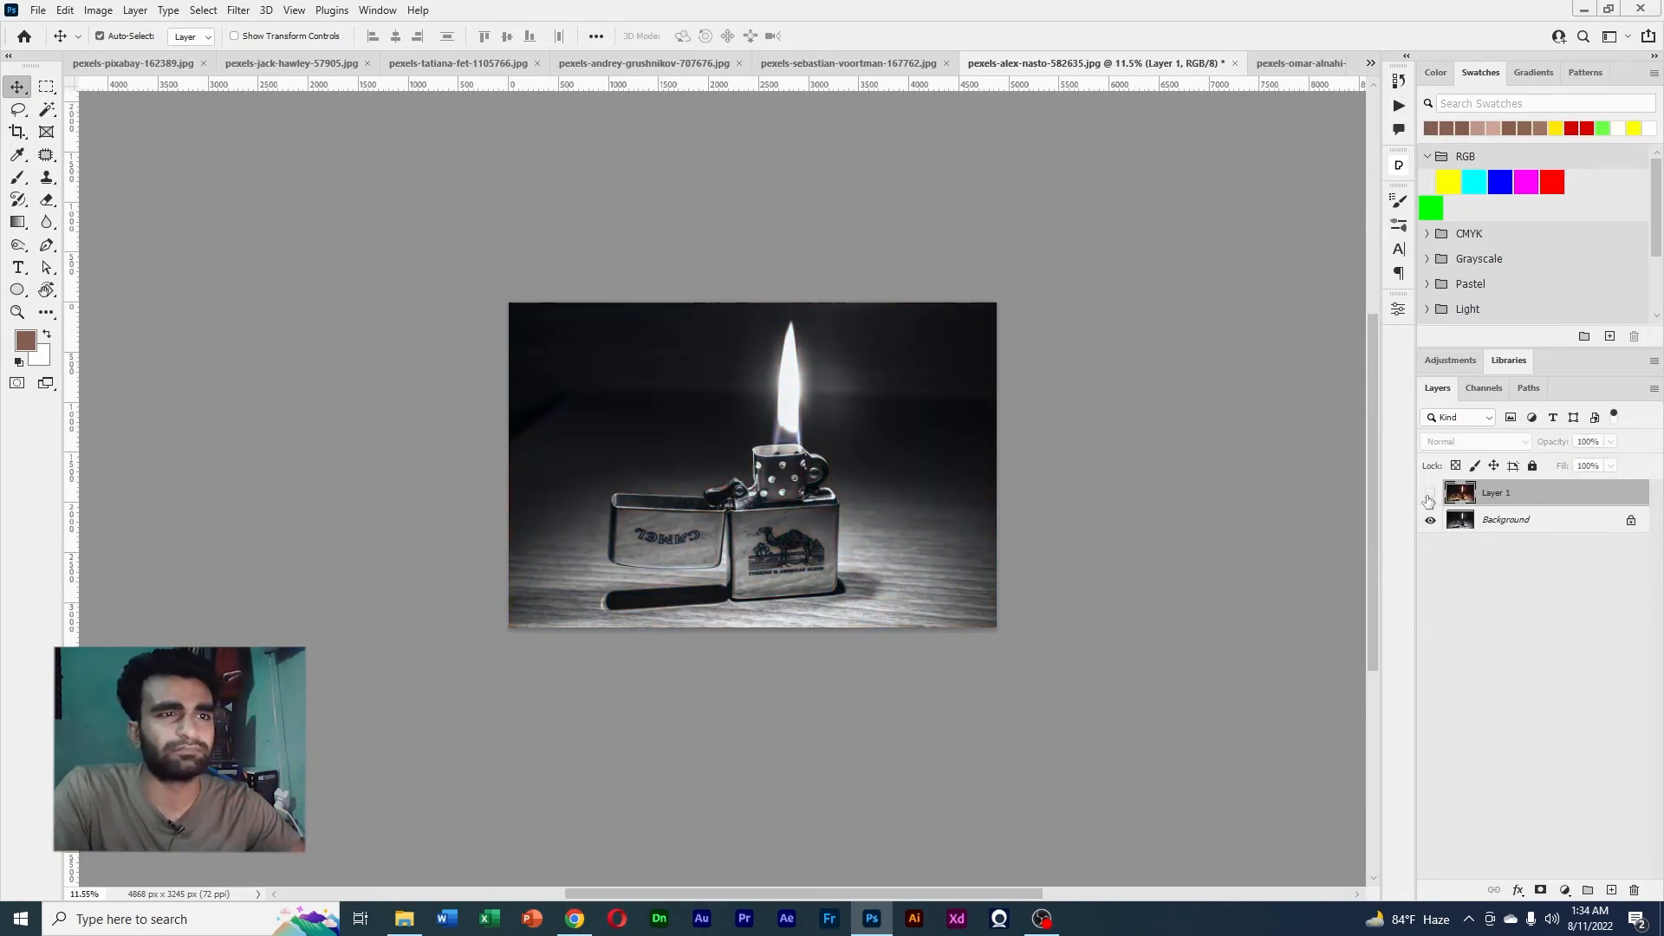
pyautogui.click(1428, 494)
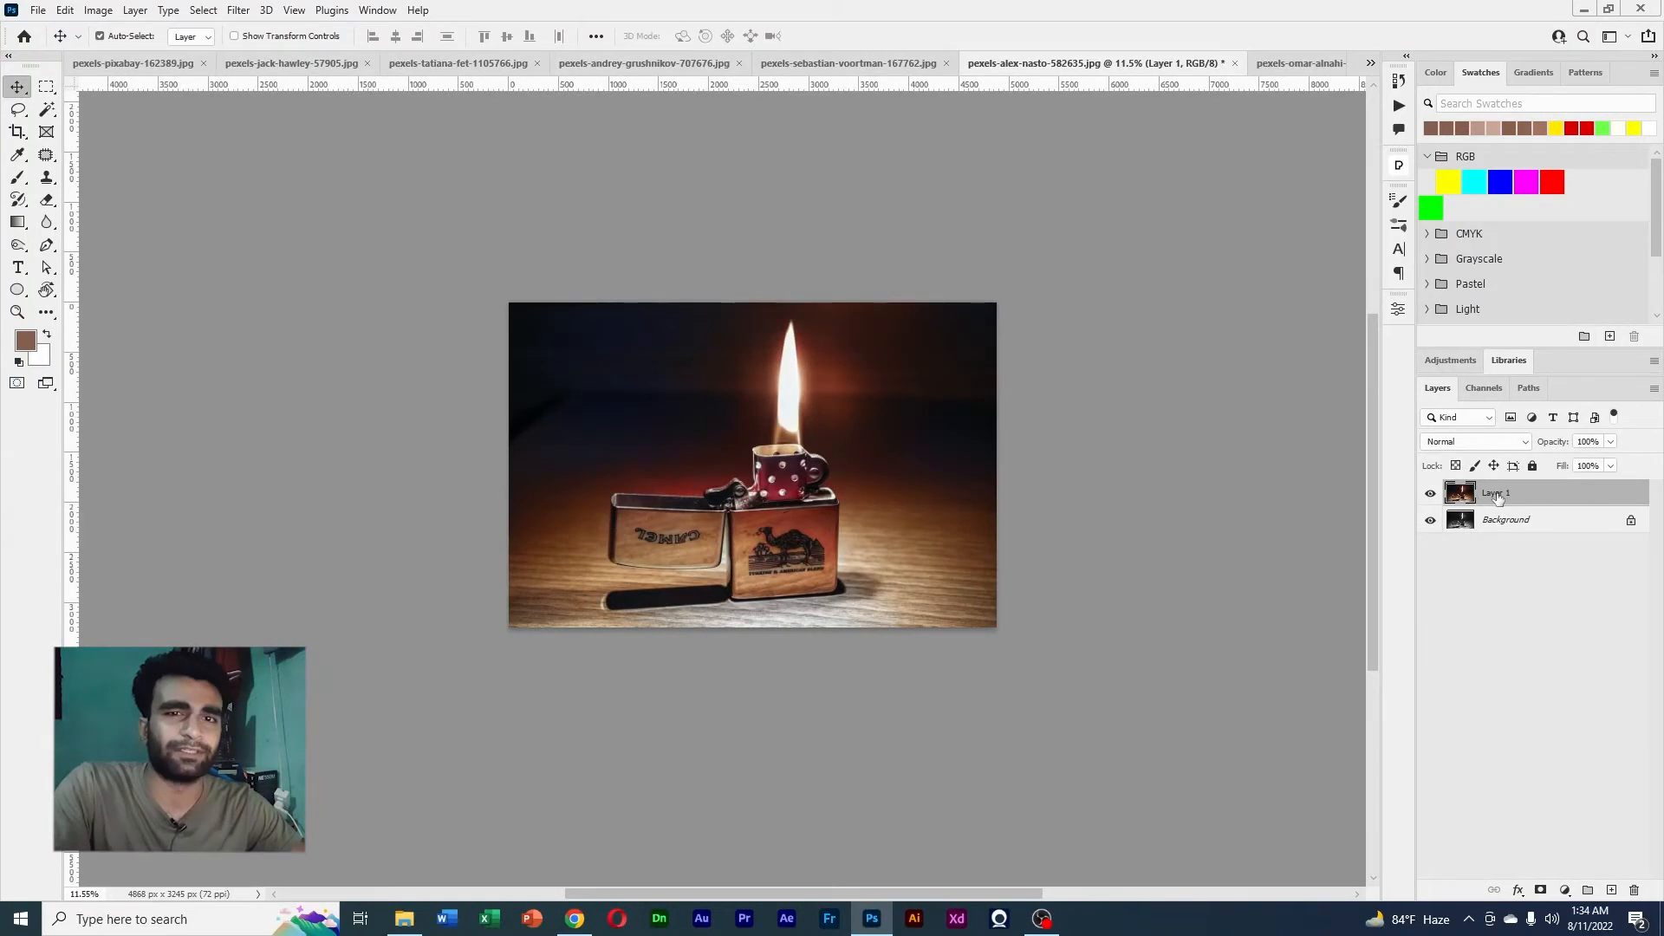
# Add a layer mask to the colorized lighter layer and paint black around the lighter with a size 1000 brush at 13% flow
pyautogui.click(1540, 890)
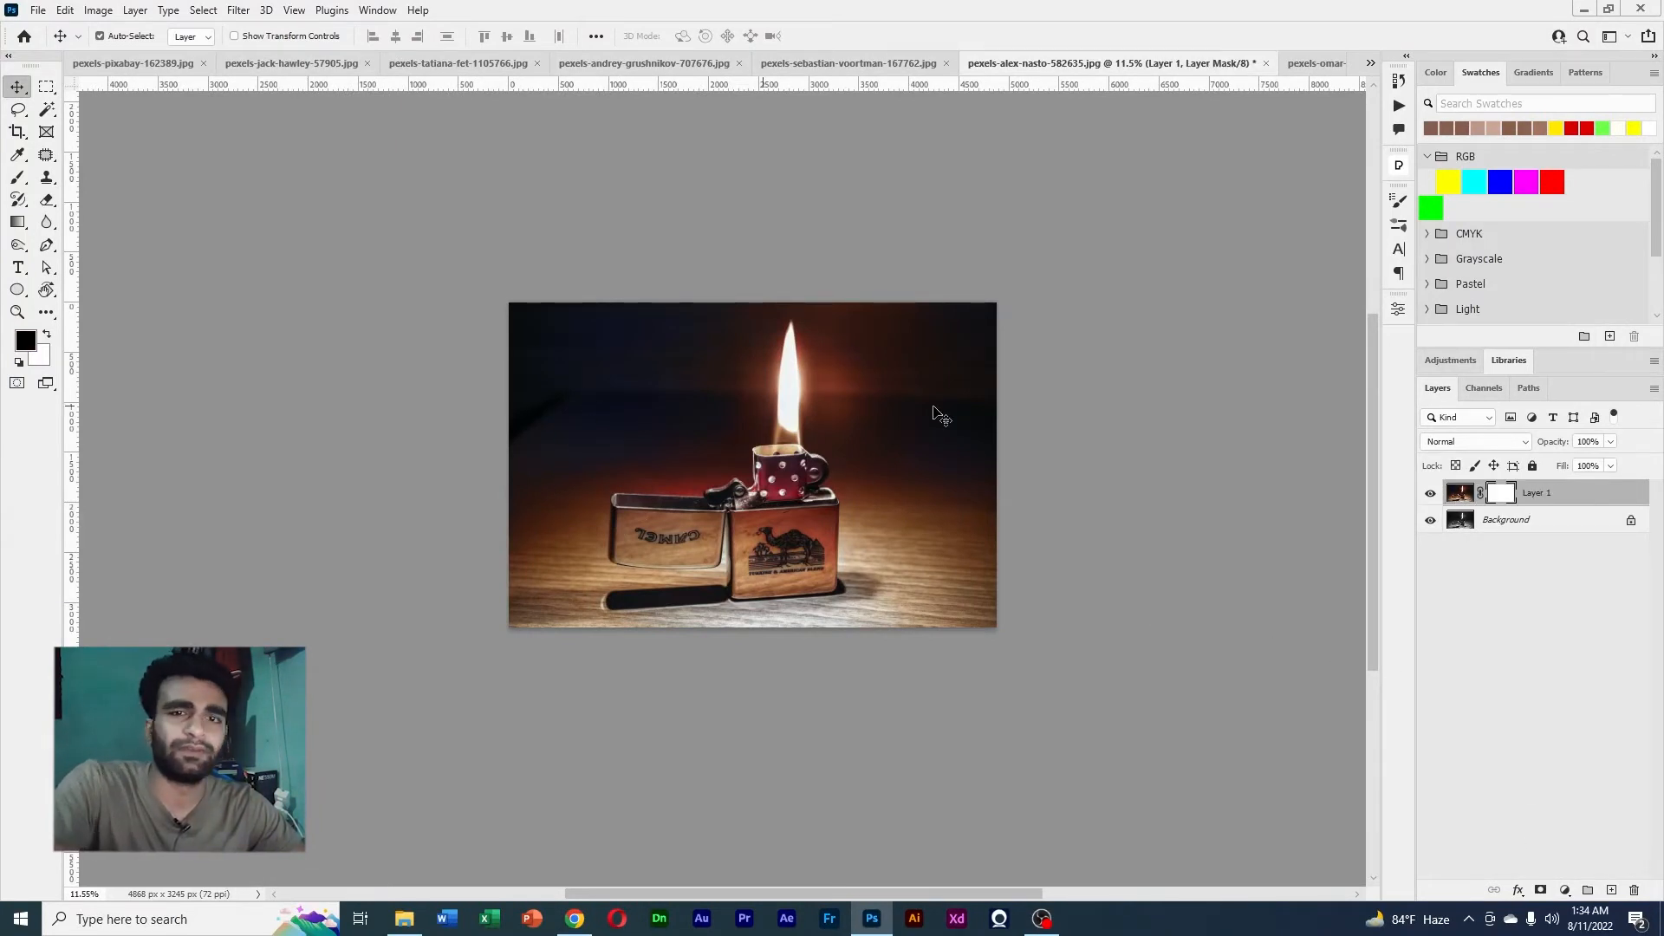
pyautogui.click(27, 180)
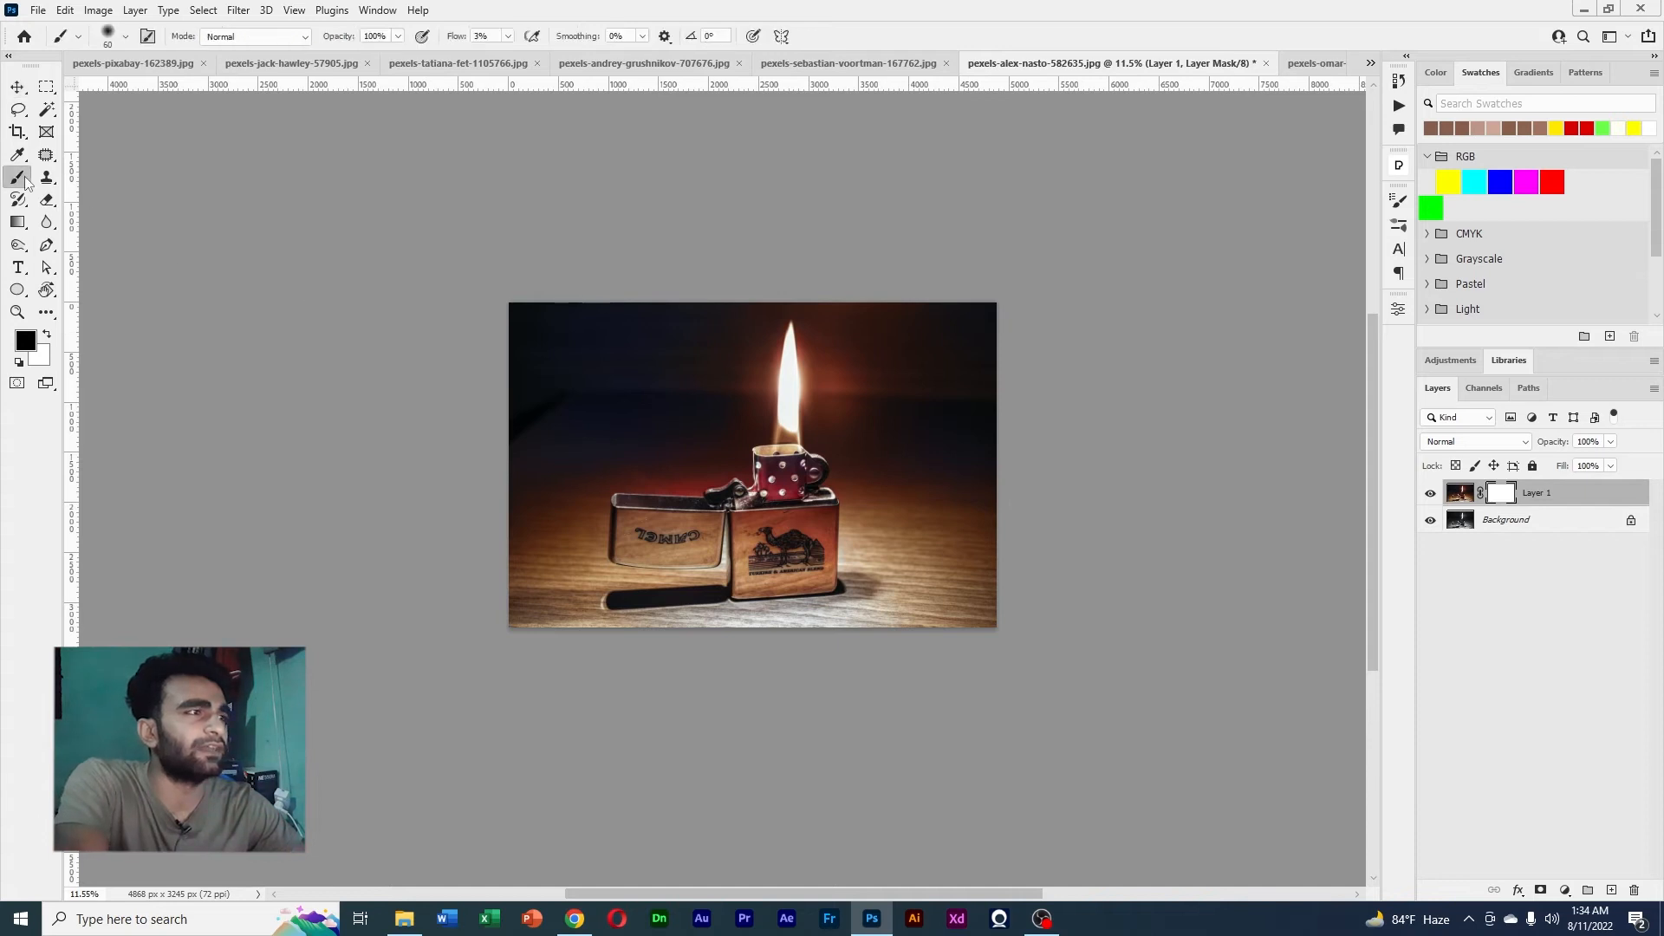
pyautogui.press(']')
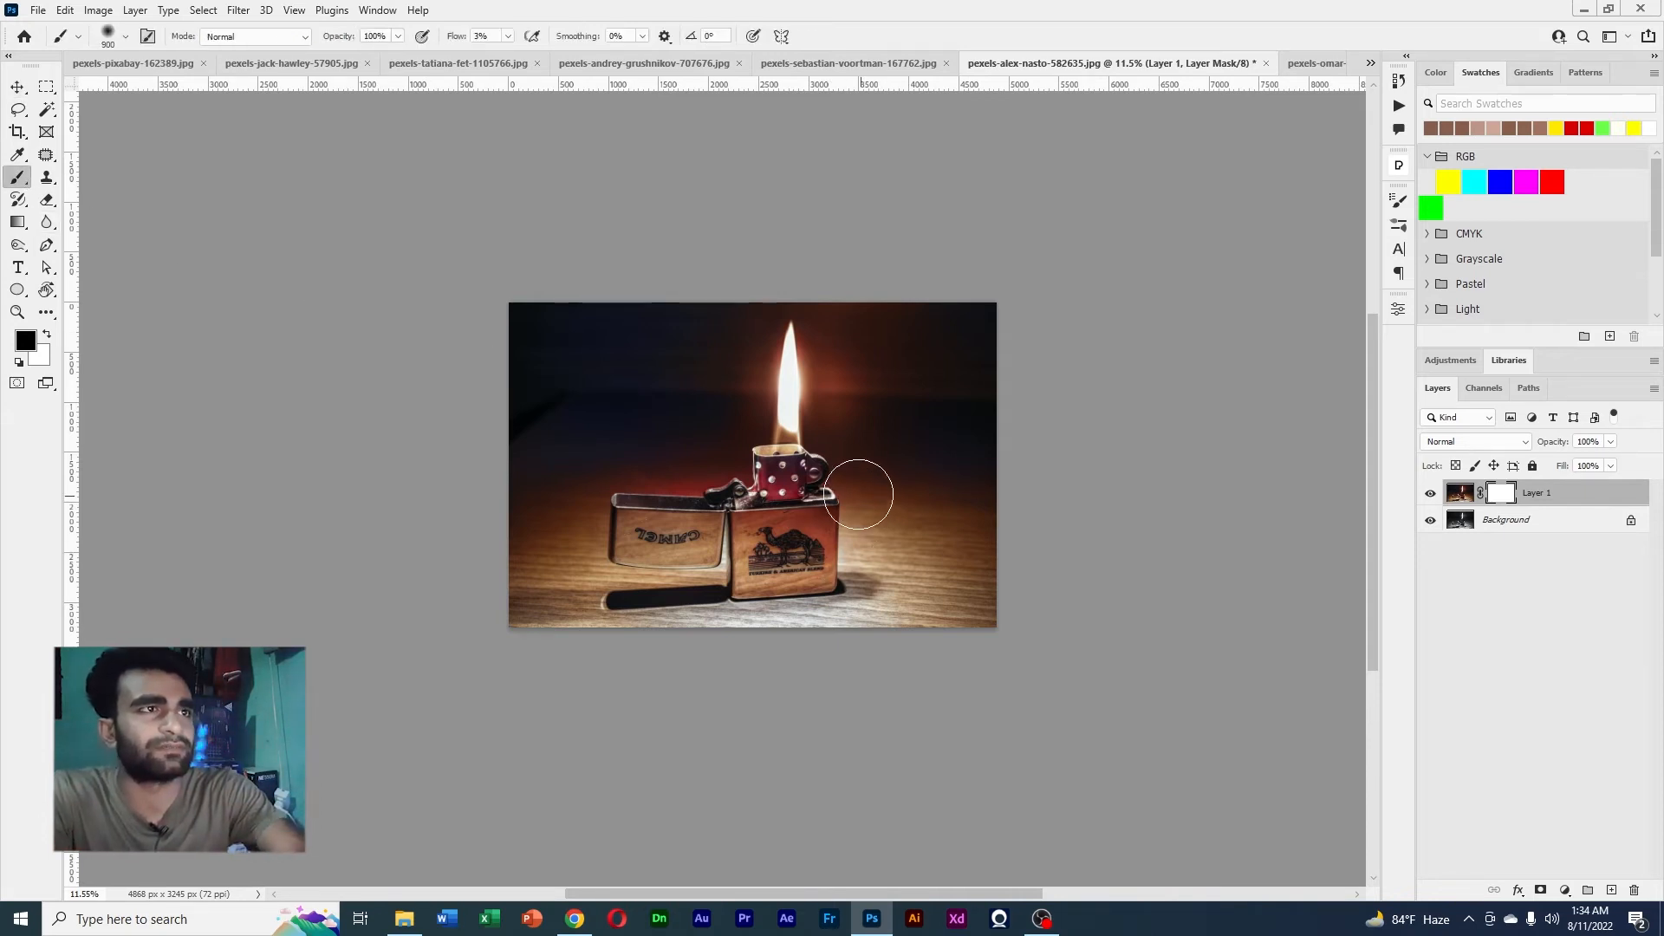
pyautogui.press(']')
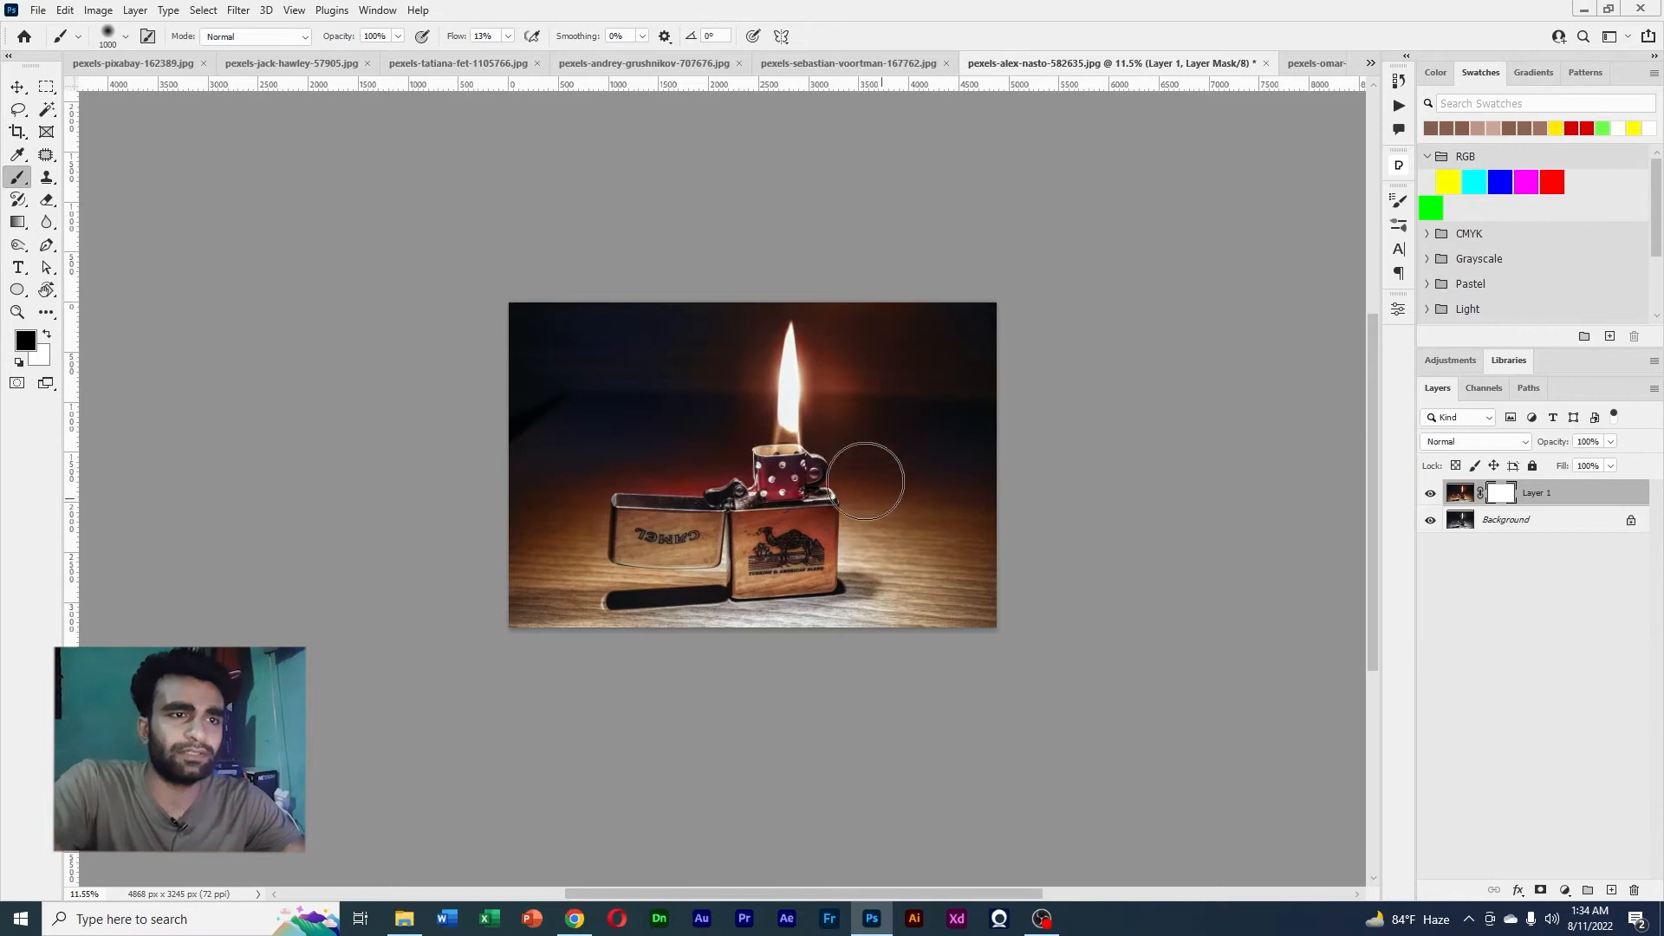
pyautogui.moveTo(841, 471); pyautogui.dragTo(907, 485)
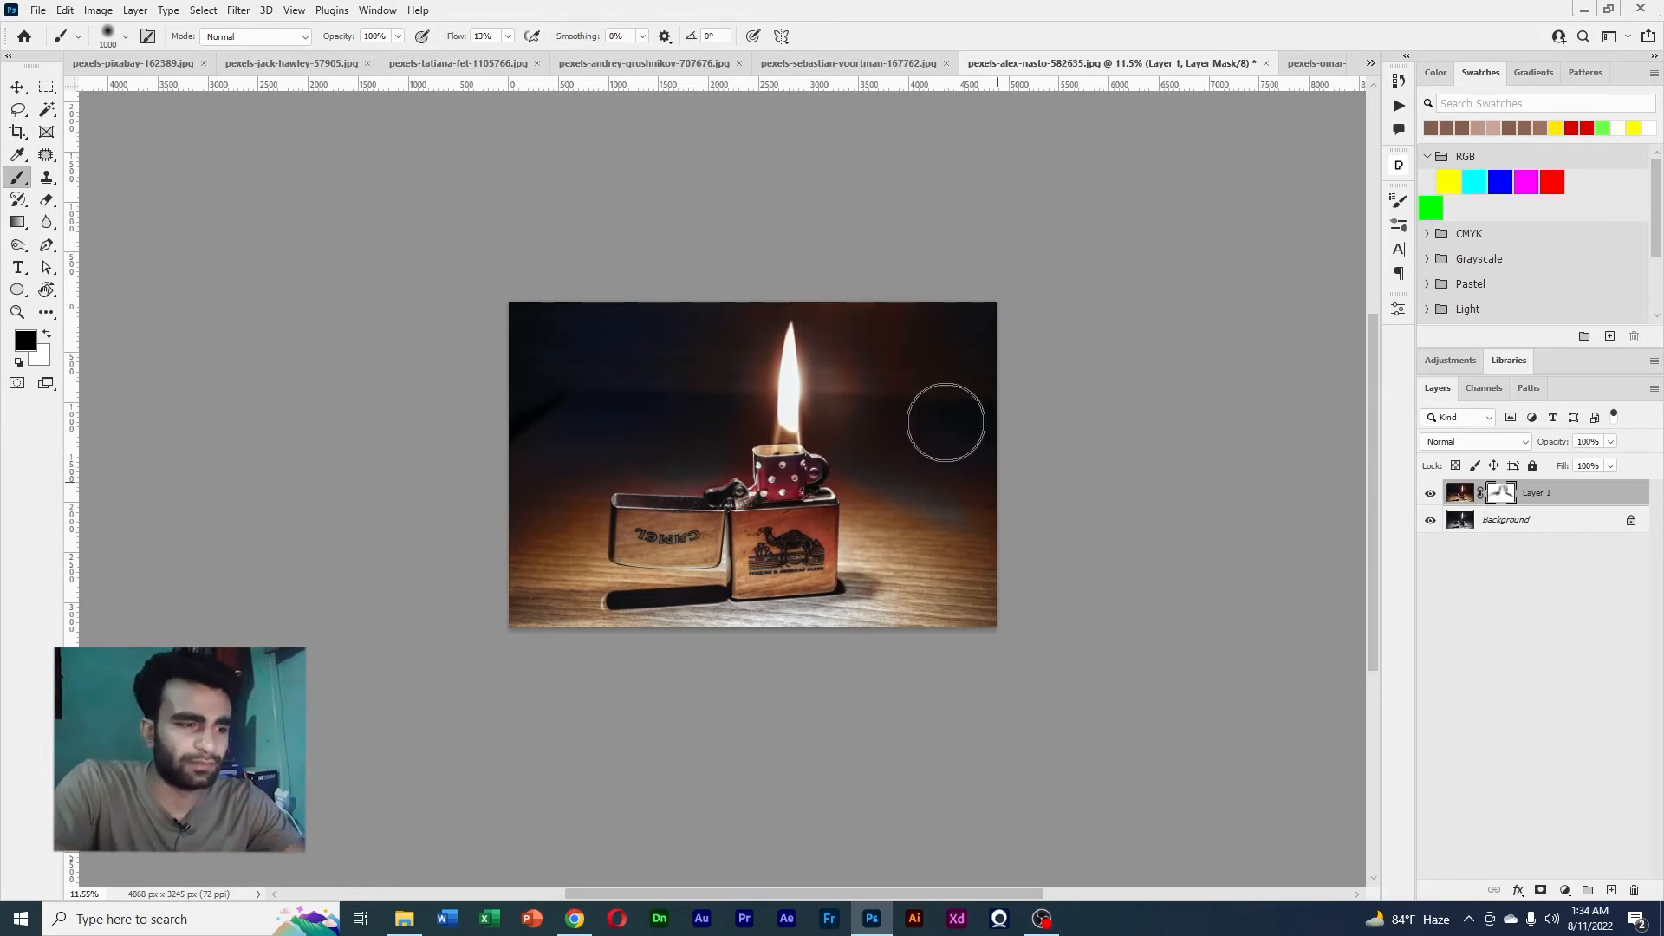
# Set the brush to white and paint color back on the mask around the lighter's wheel and upper case edge
pyautogui.scroll(5, 931, 525)
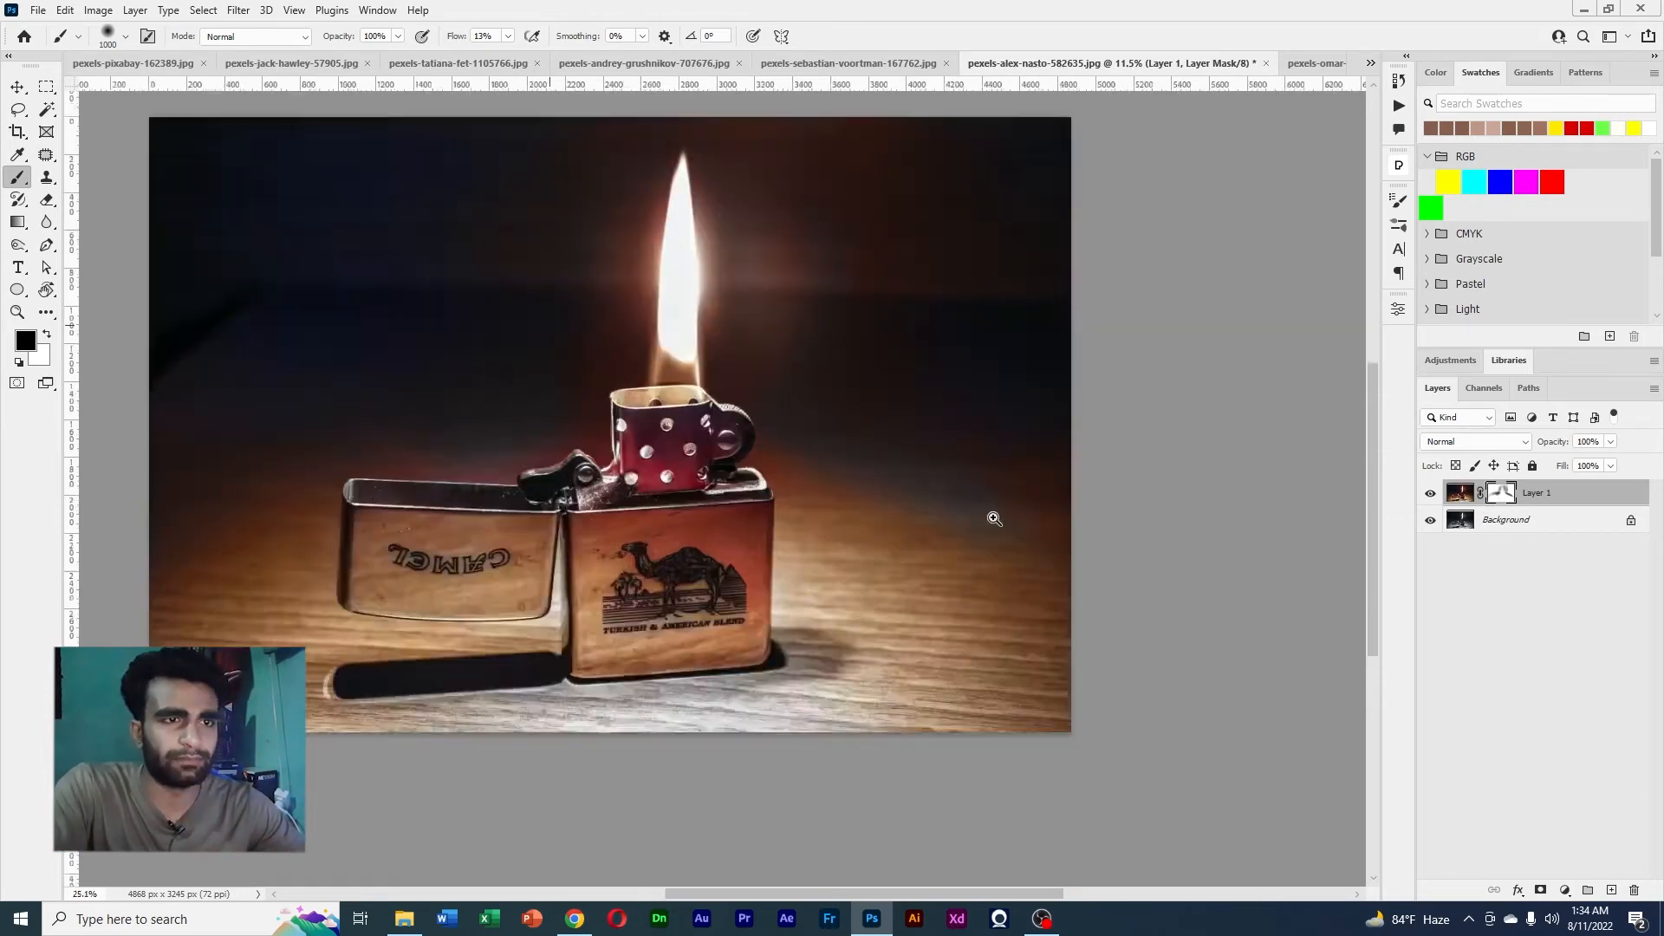
pyautogui.press('x')
pyautogui.moveTo(878, 479)
pyautogui.mouseDown()
pyautogui.moveTo(1008, 486)
pyautogui.moveTo(1097, 531)
pyautogui.moveTo(813, 459)
pyautogui.moveTo(744, 474)
pyautogui.mouseUp()
pyautogui.scroll(-8, 1087, 537)
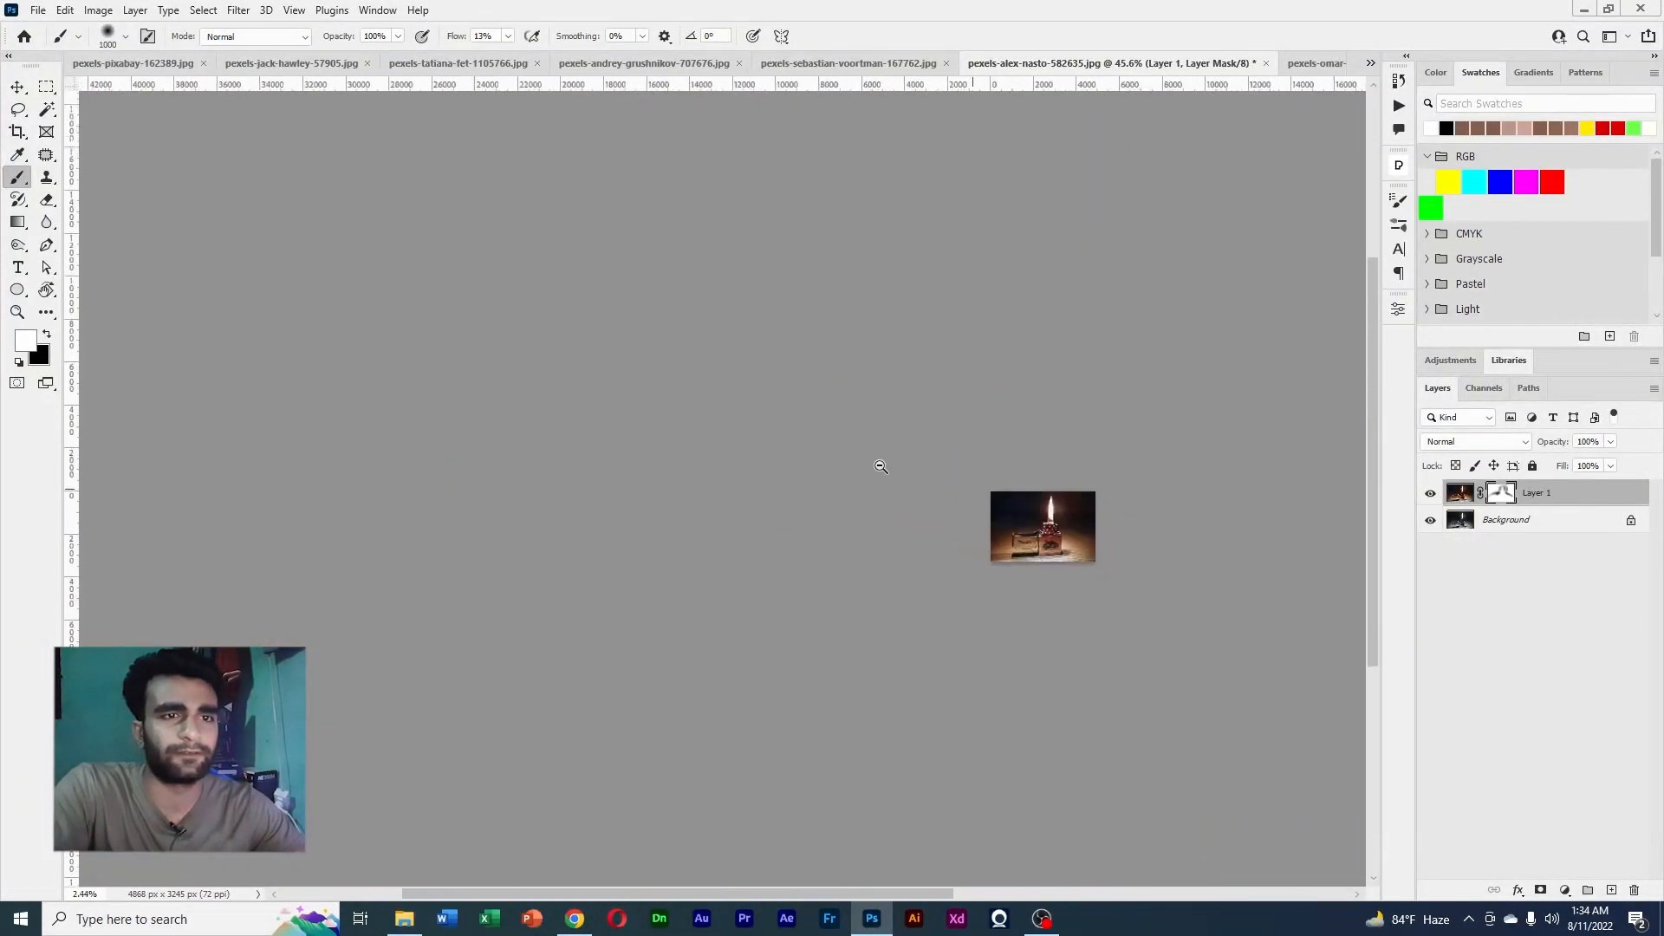
# Compare the lighter photo with and without the layer mask, and inspect the brushed area around the lighter up close
pyautogui.scroll(4, 882, 461)
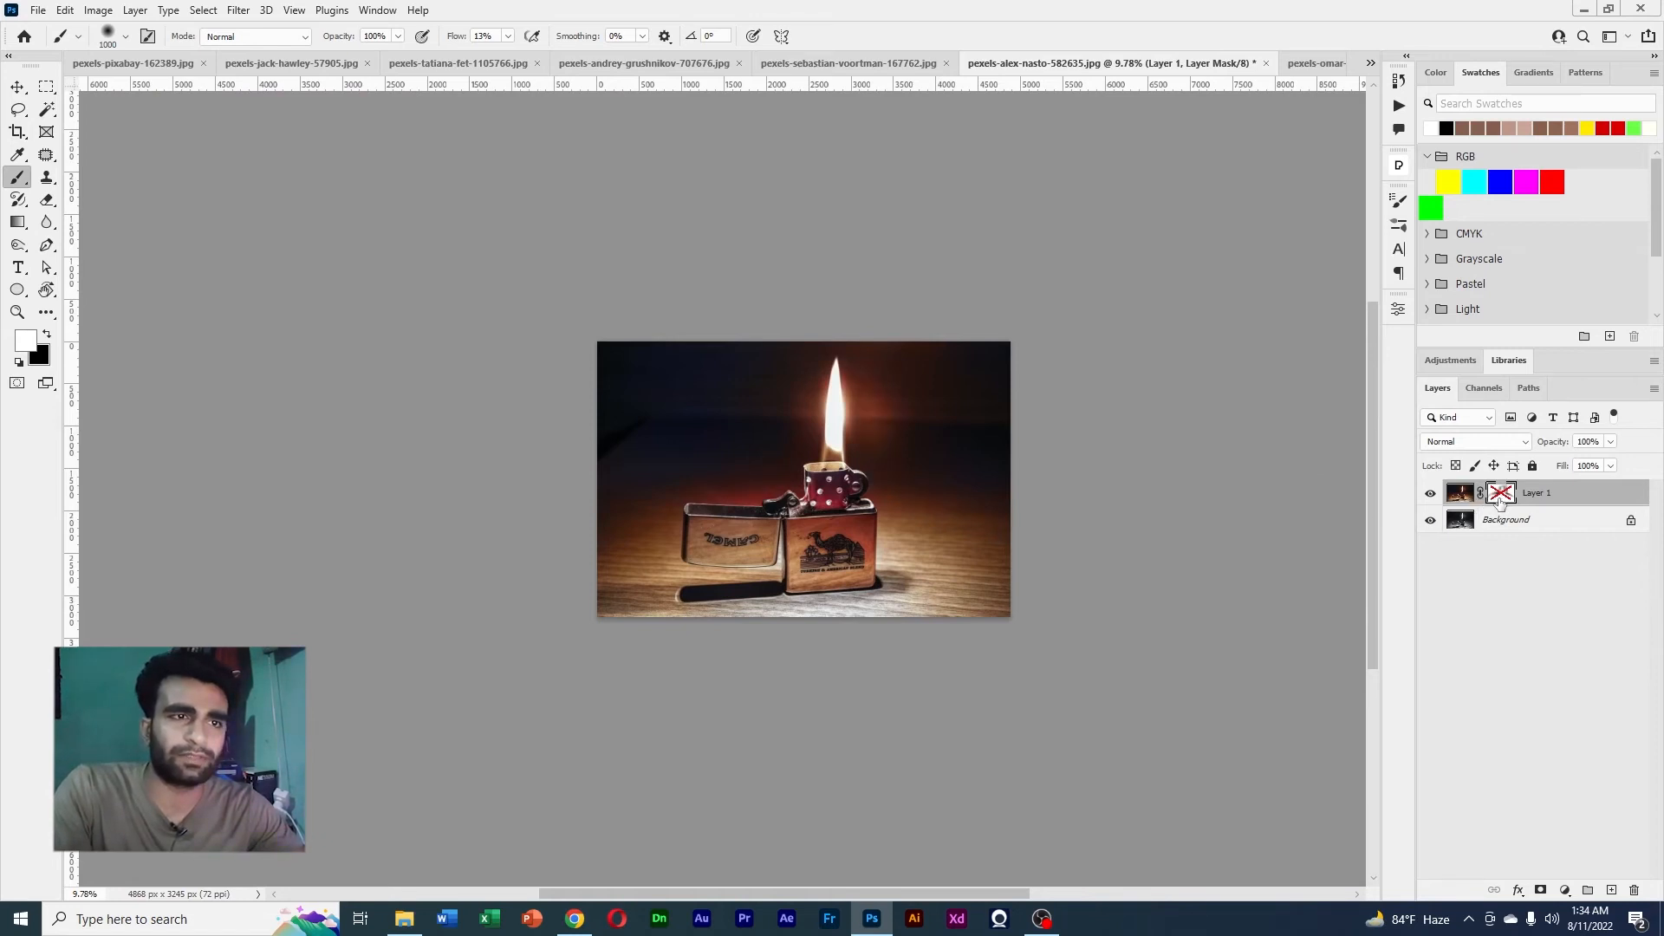
pyautogui.keyDown('shift'); pyautogui.click(1503, 494); pyautogui.keyUp('shift')
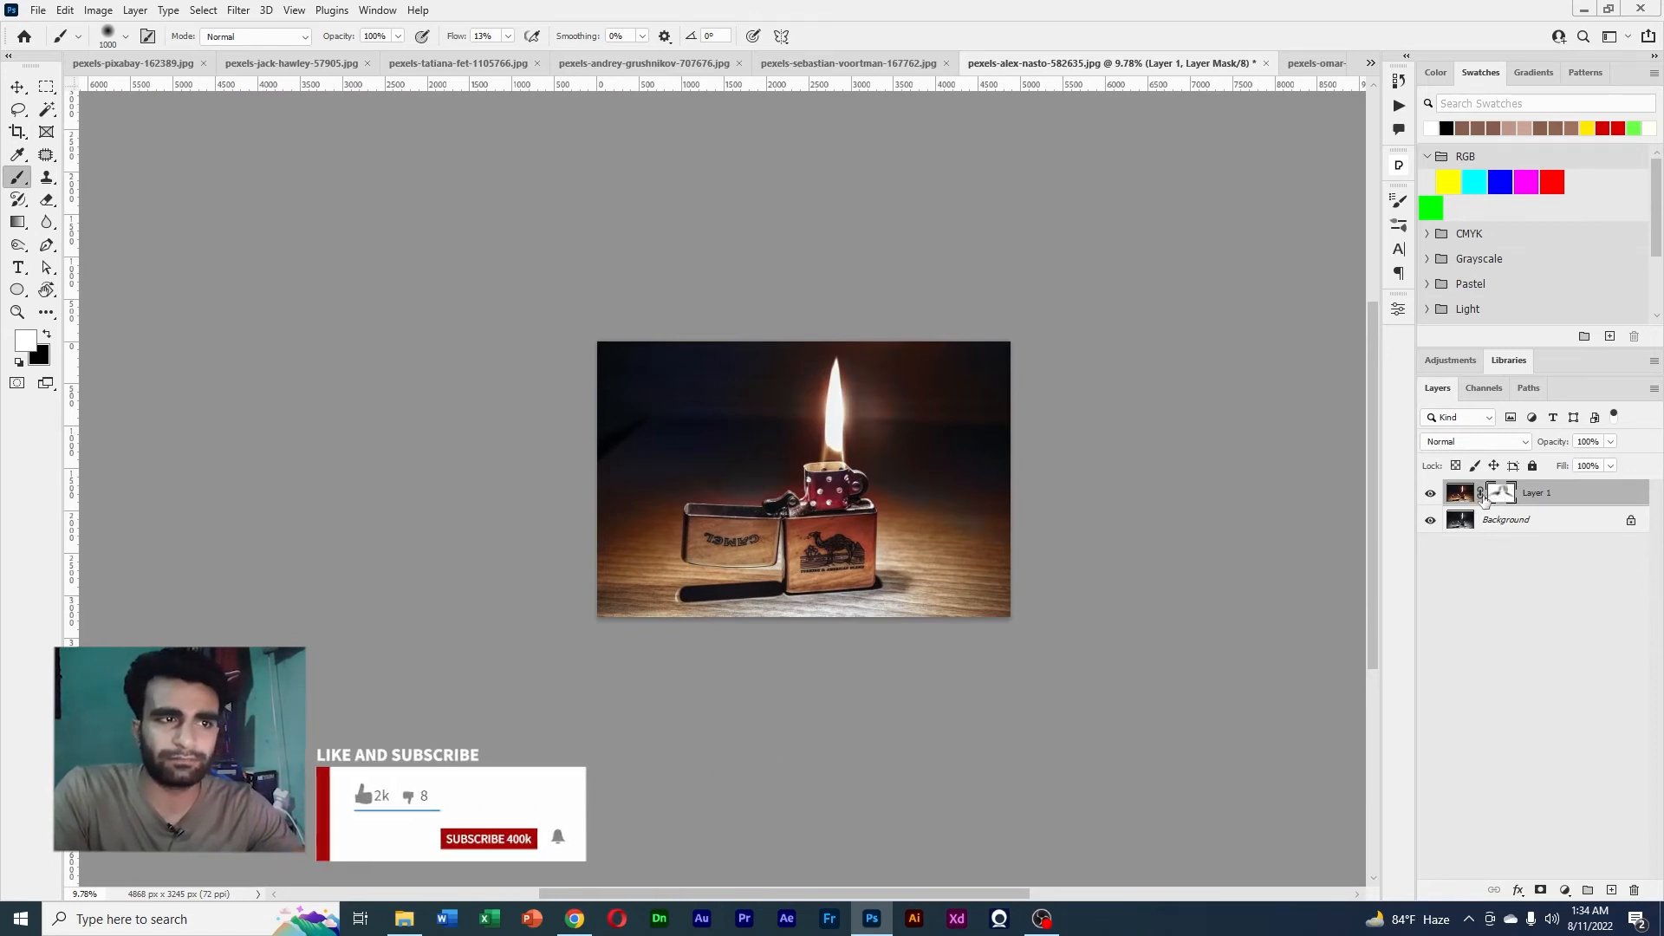
pyautogui.scroll(4, 741, 492)
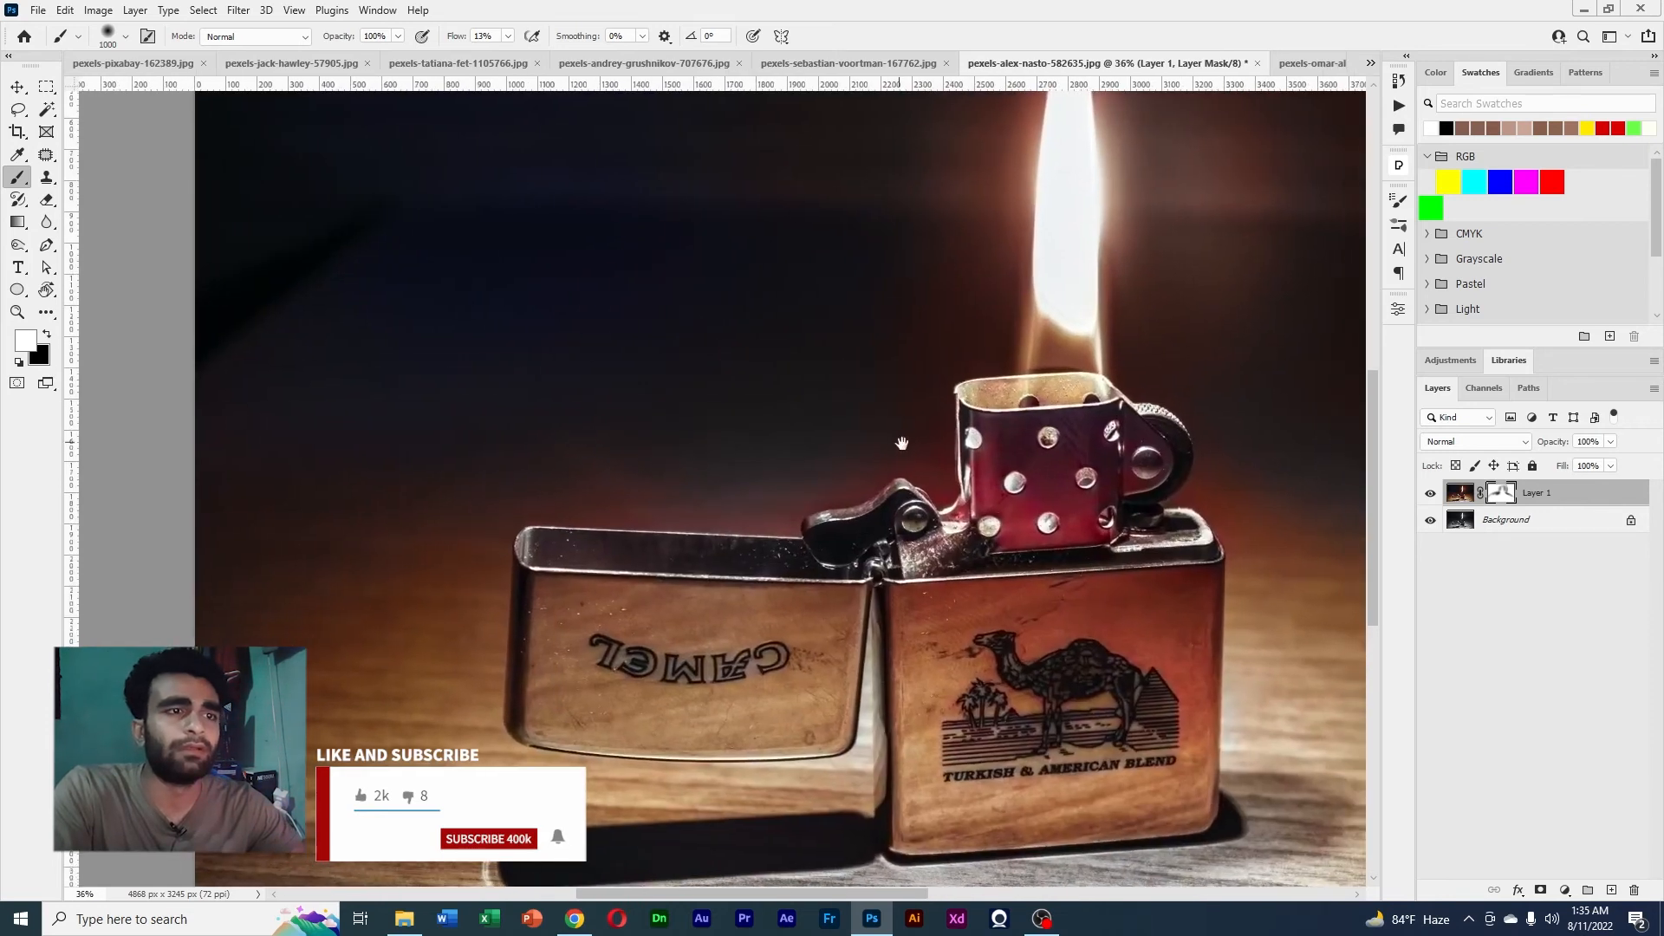
pyautogui.scroll(-6, 798, 428)
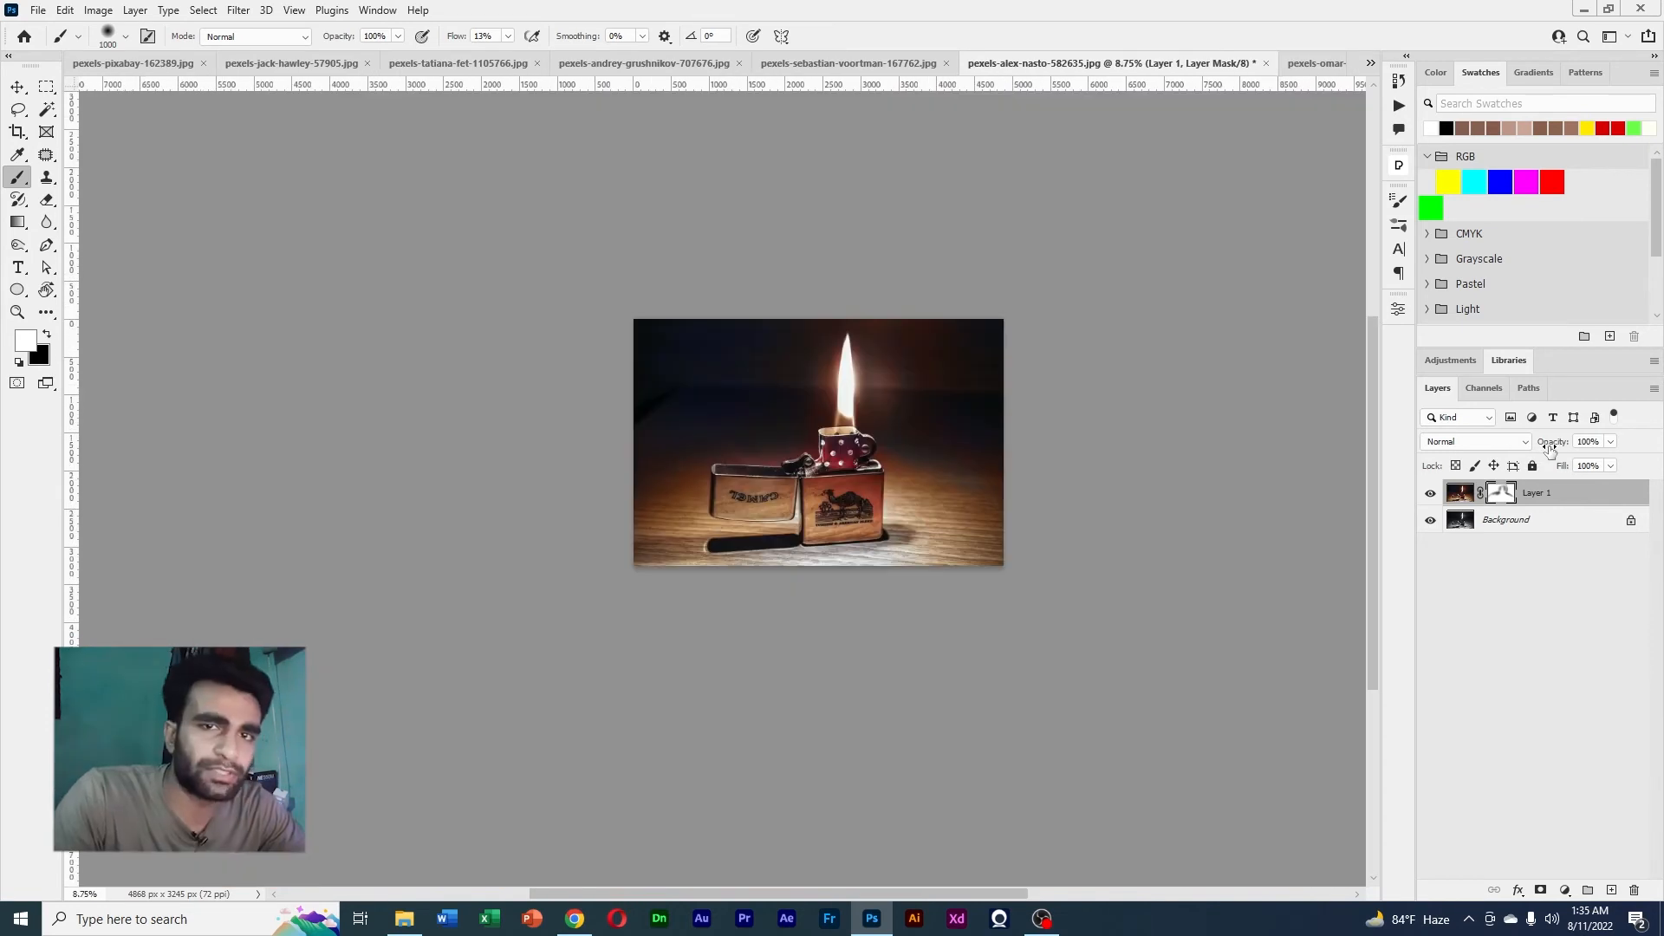
pyautogui.moveTo(1553, 447); pyautogui.dragTo(1474, 445)
pyautogui.moveTo(1304, 471); pyautogui.dragTo(1303, 473)
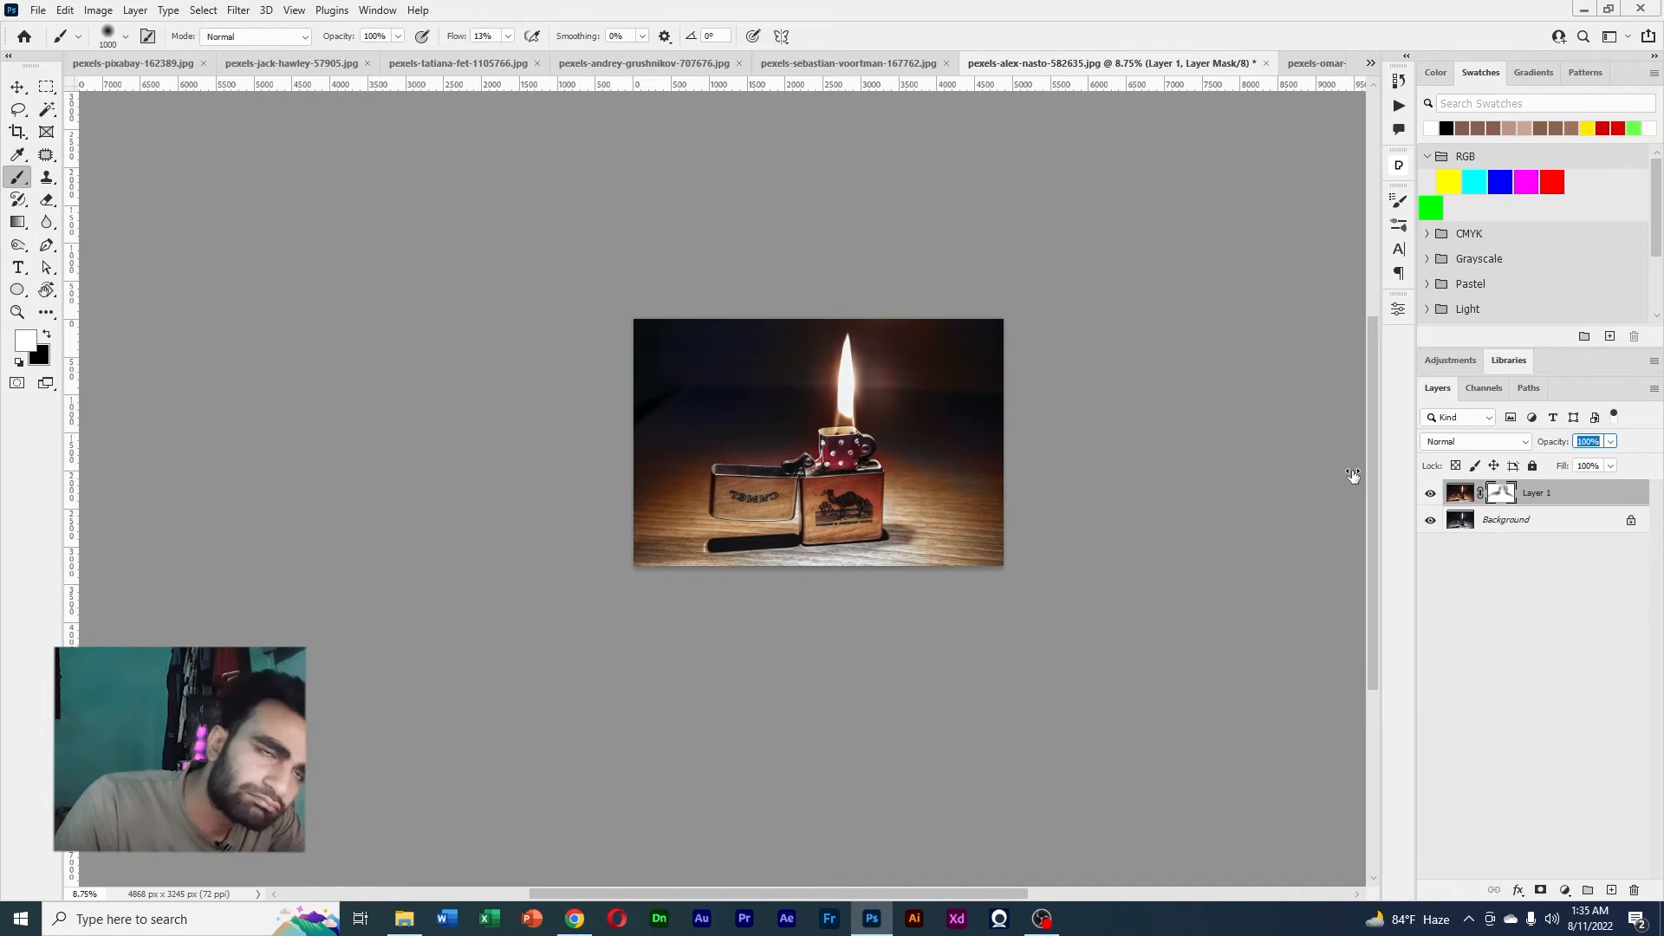
pyautogui.scroll(2, 1075, 520)
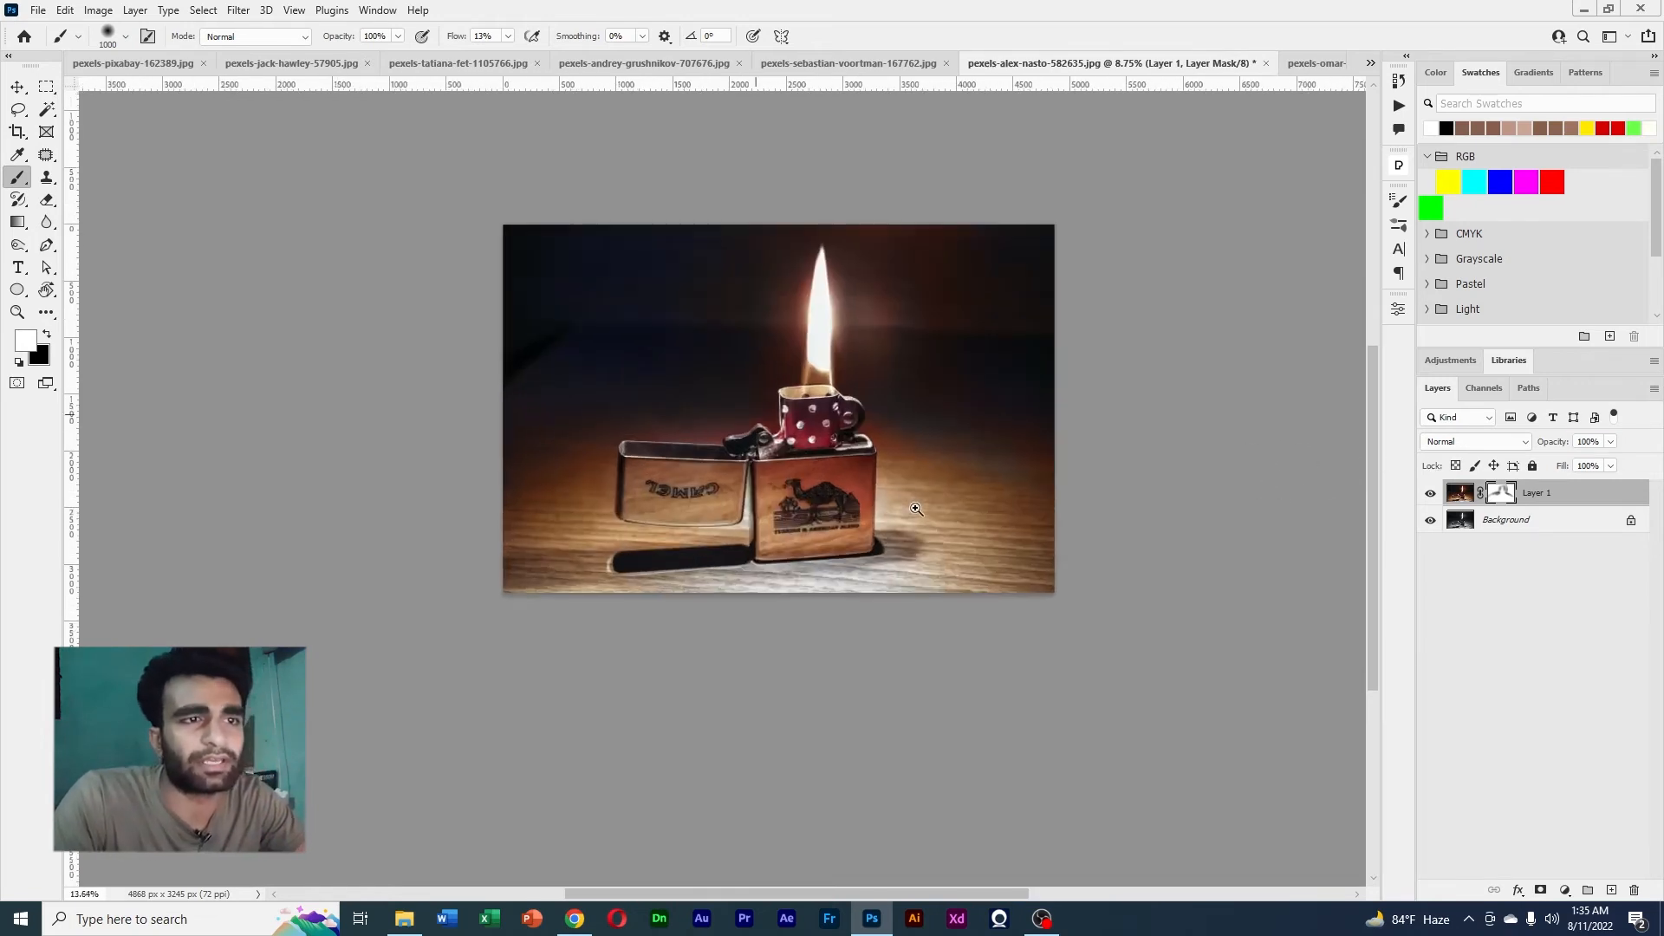
# Switch to the portrait of the old man with a cigarette and examine his black-and-white face, beard and hand
pyautogui.click(1371, 64)
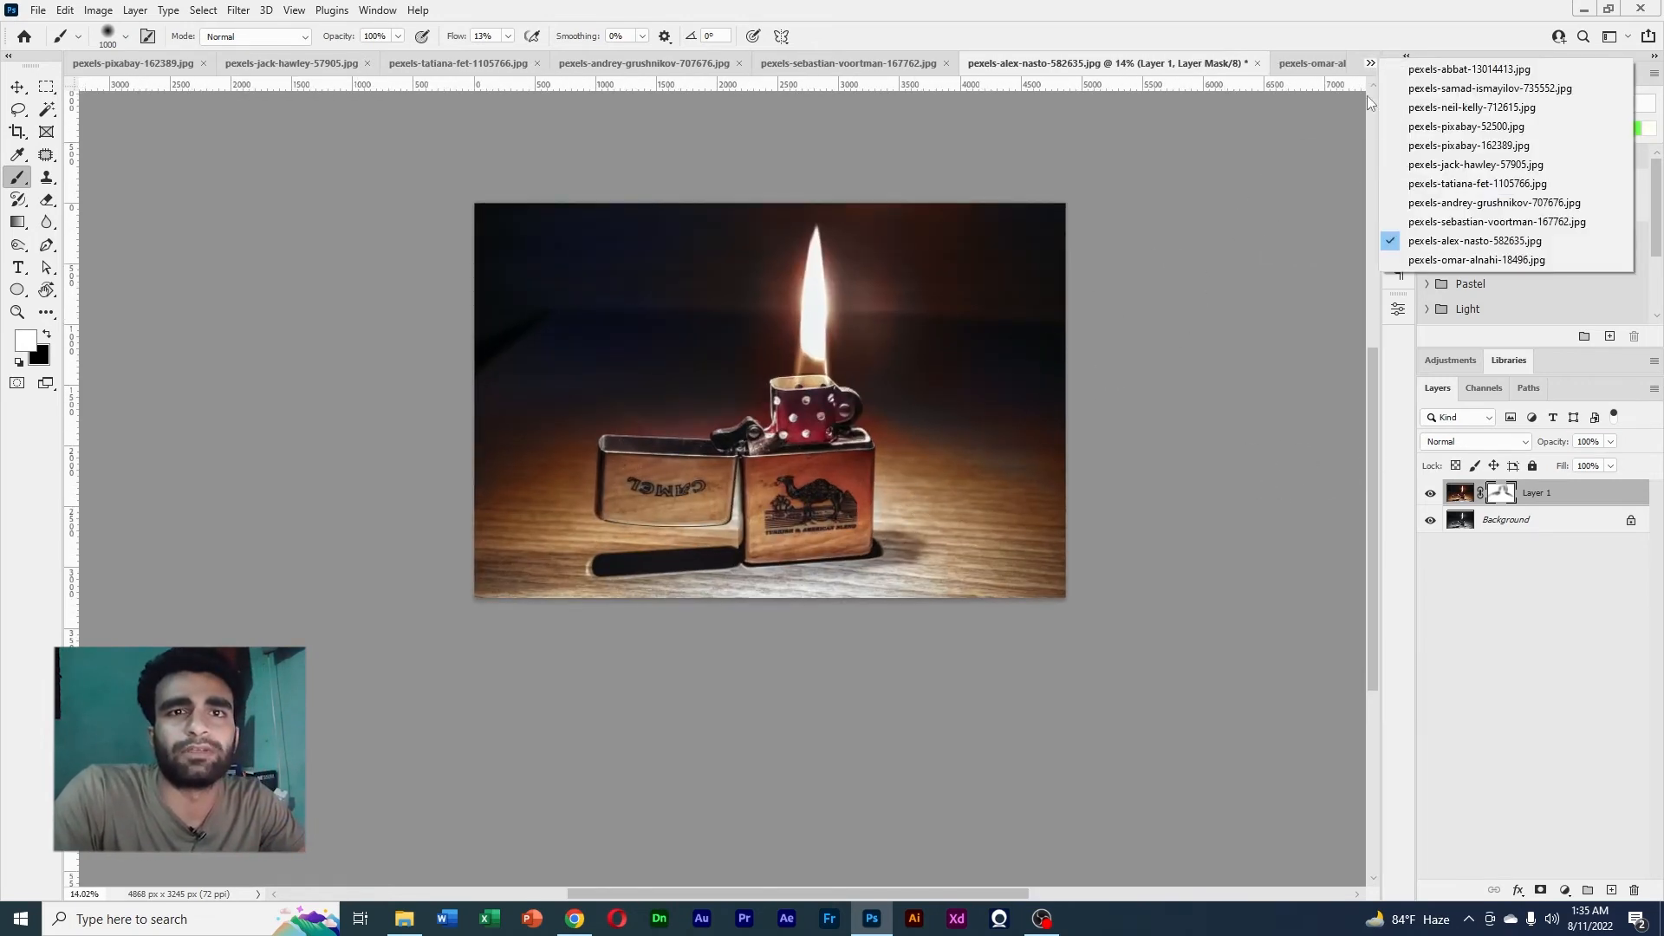
pyautogui.click(1422, 252)
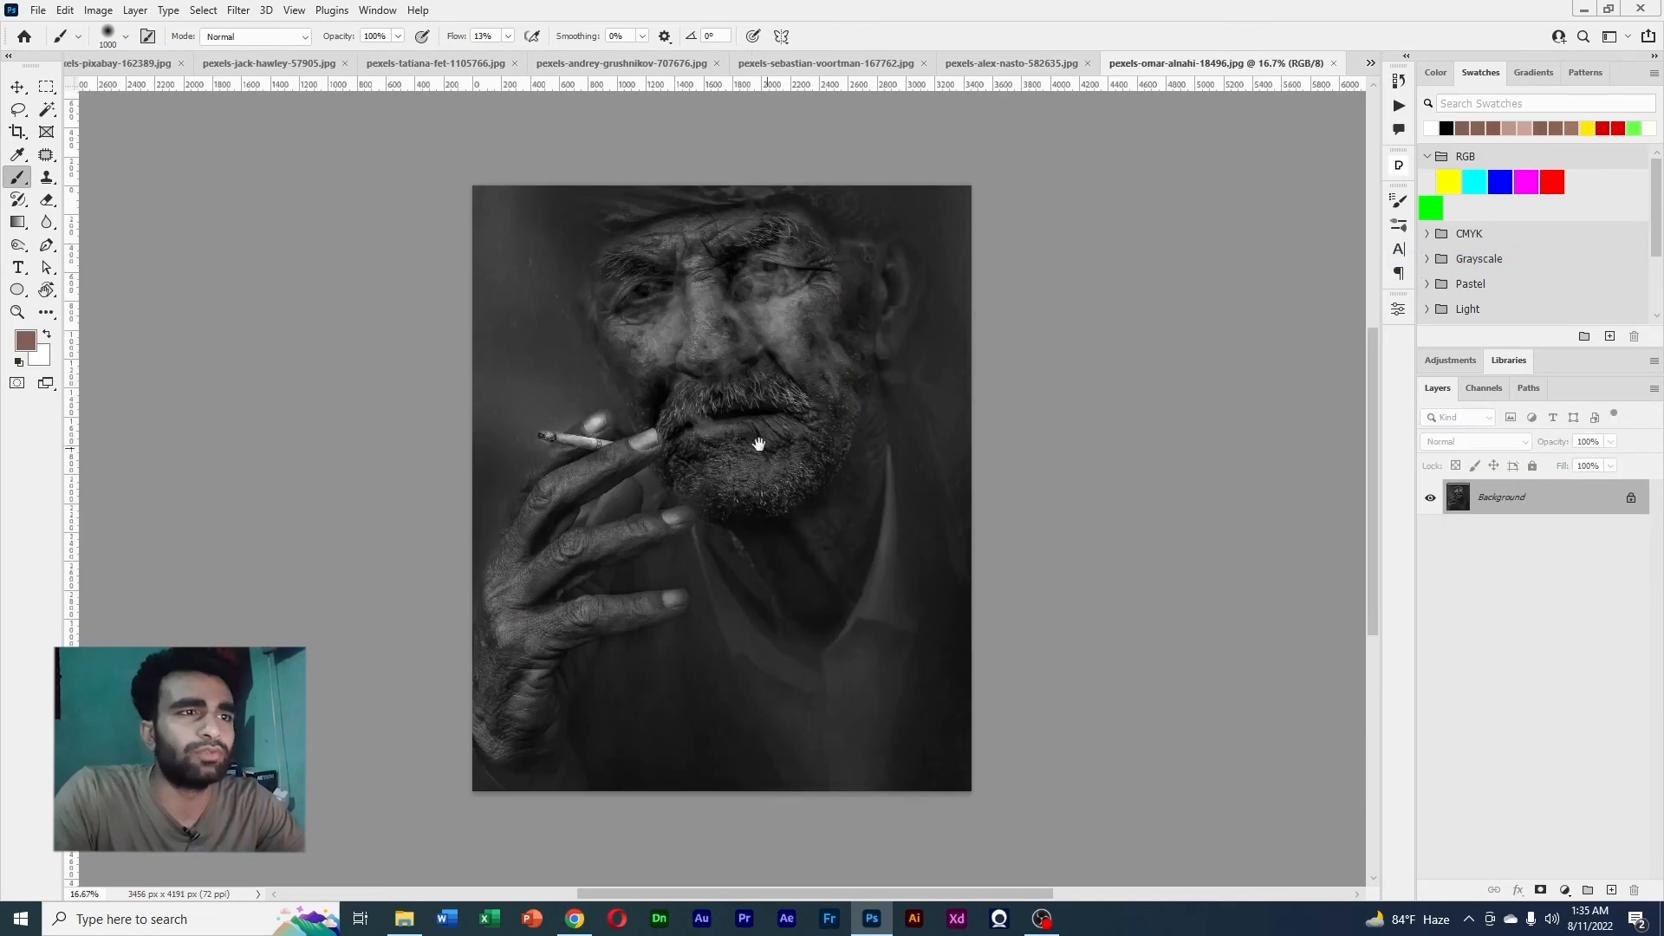
pyautogui.moveTo(755, 449); pyautogui.dragTo(731, 512)
pyautogui.scroll(3, 706, 455)
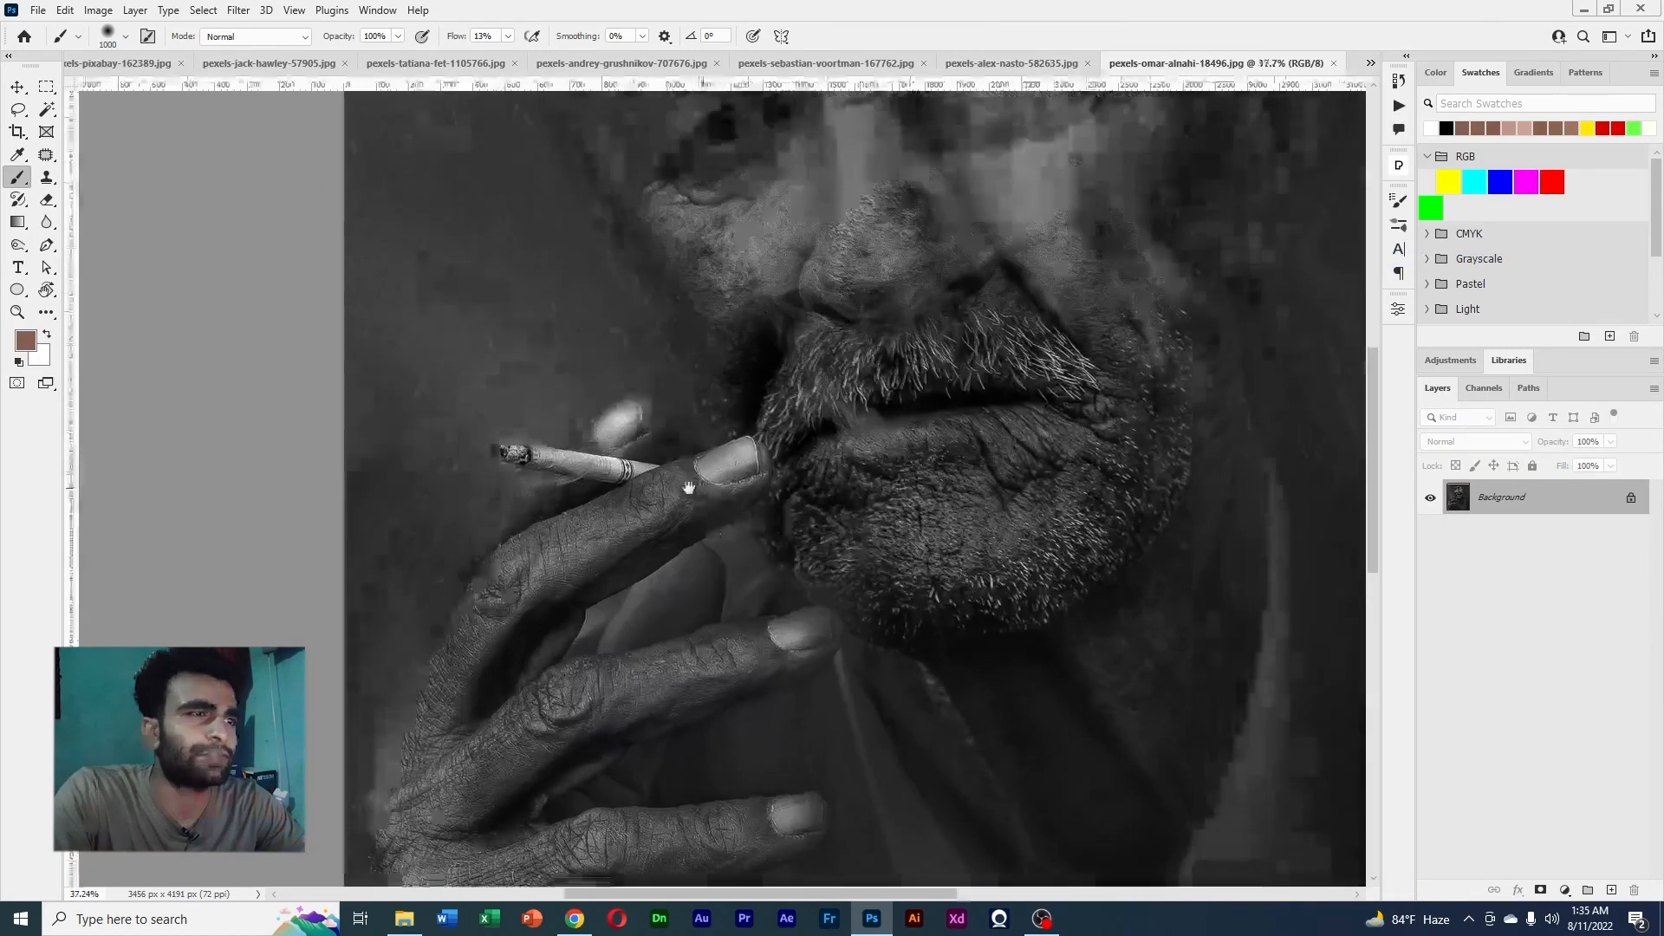
pyautogui.moveTo(873, 297); pyautogui.dragTo(782, 539)
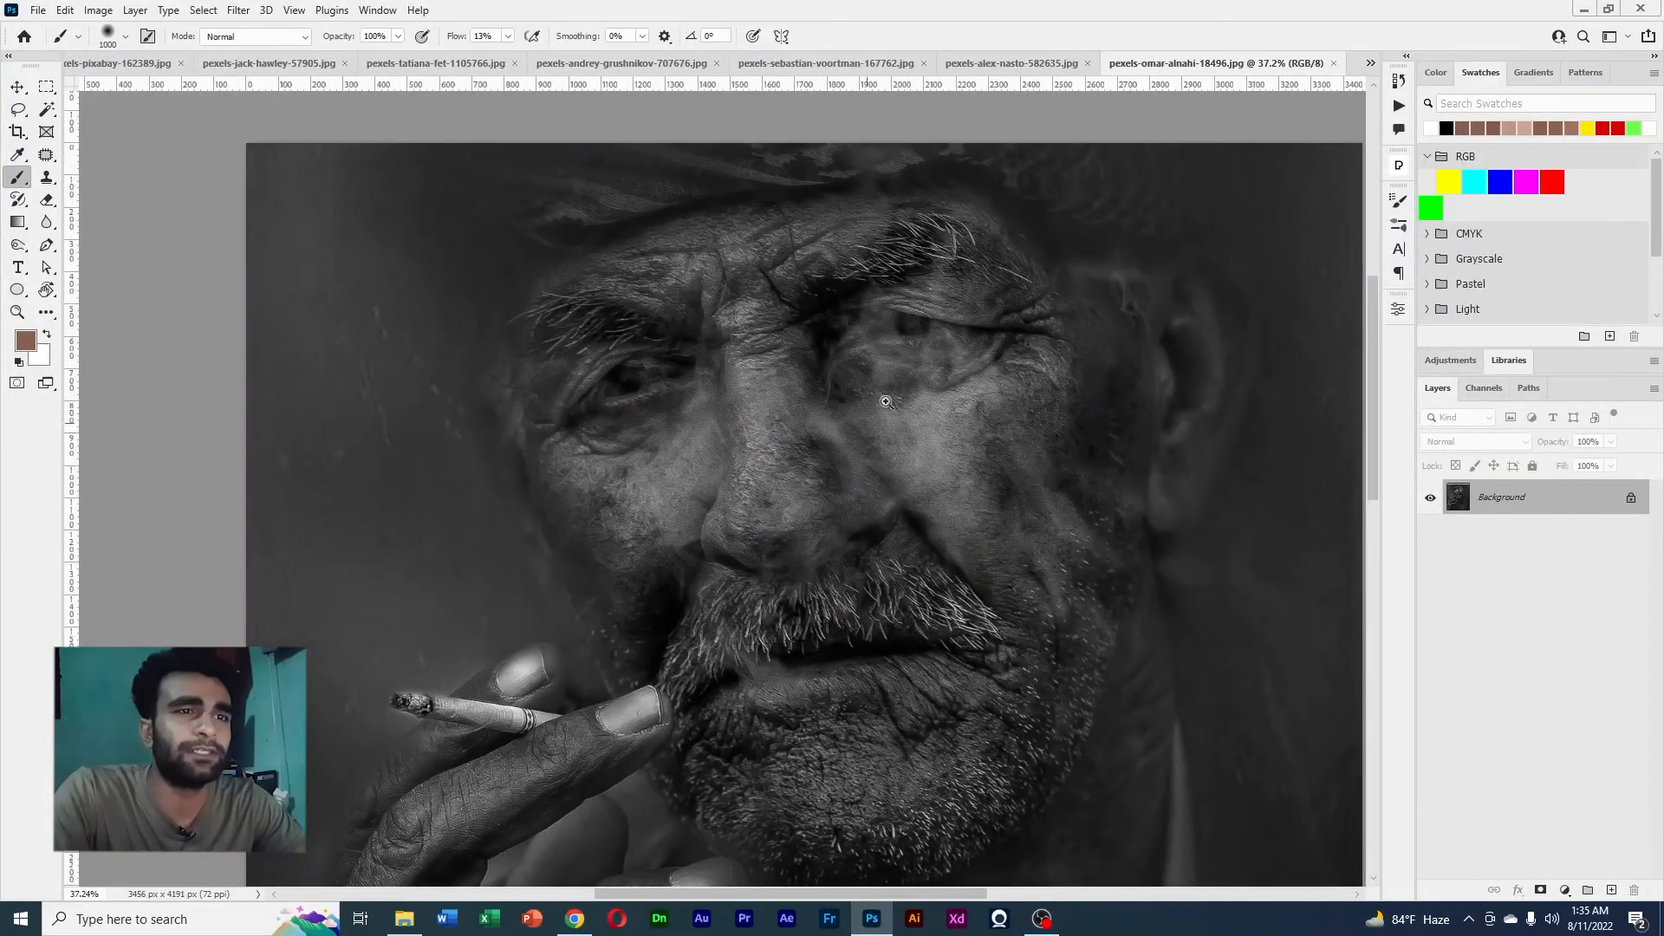
# Colorize the old man's portrait with the Colorize neural filter using the Retro high contrast profile, and apply it as a new layer
pyautogui.click(239, 9)
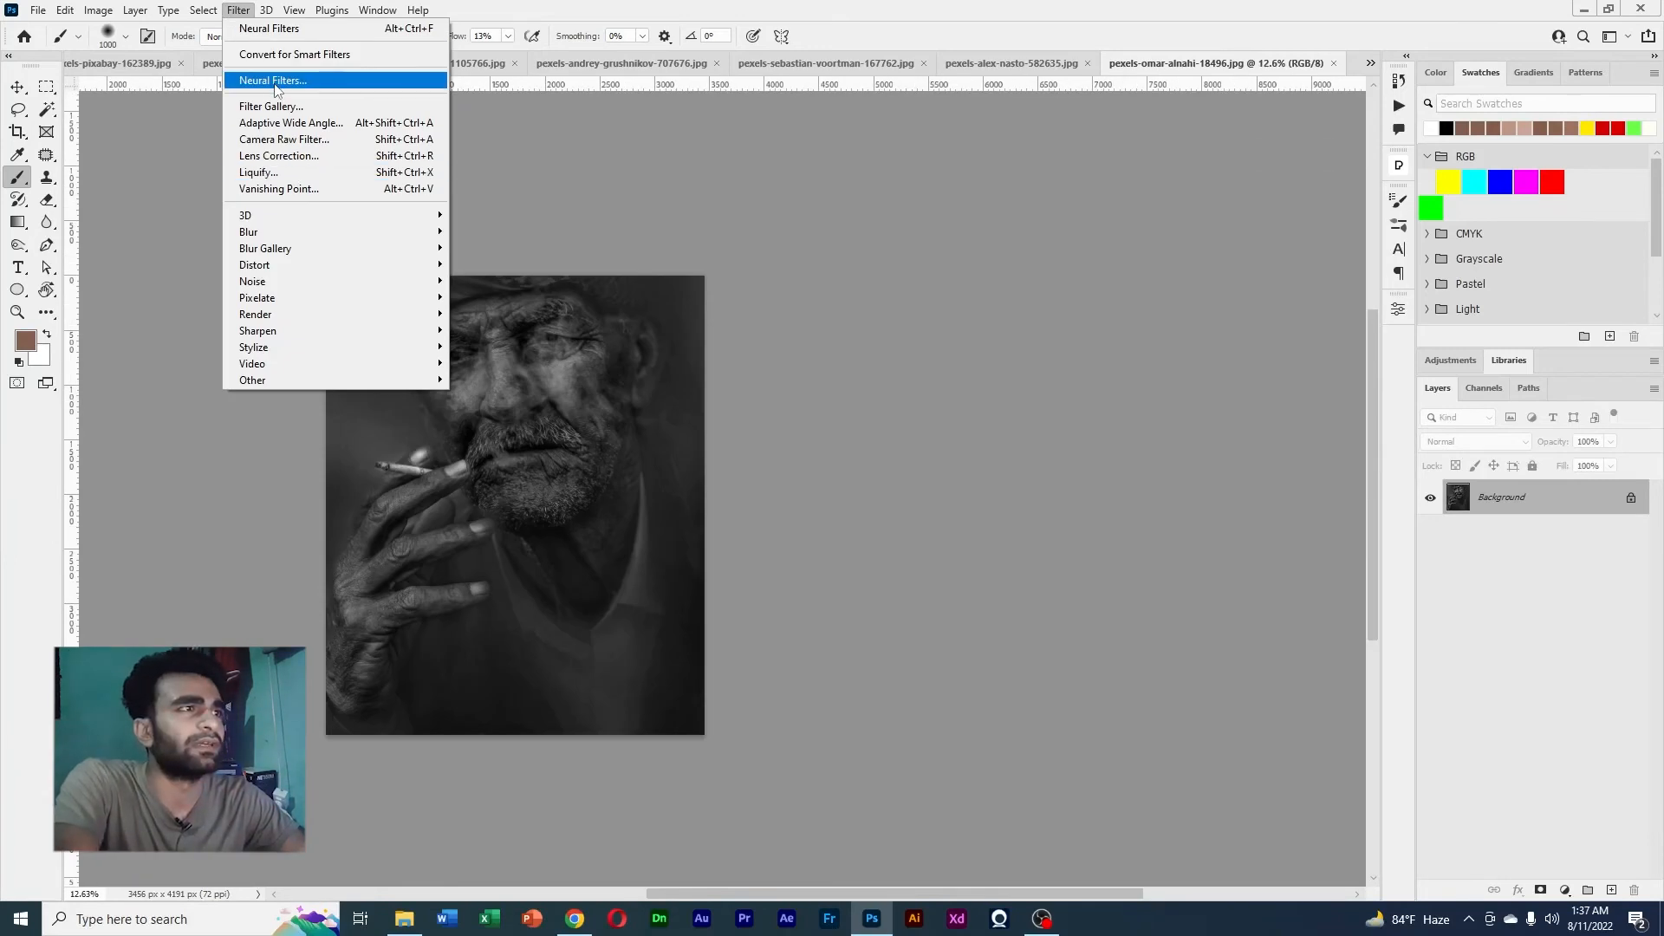
pyautogui.click(273, 81)
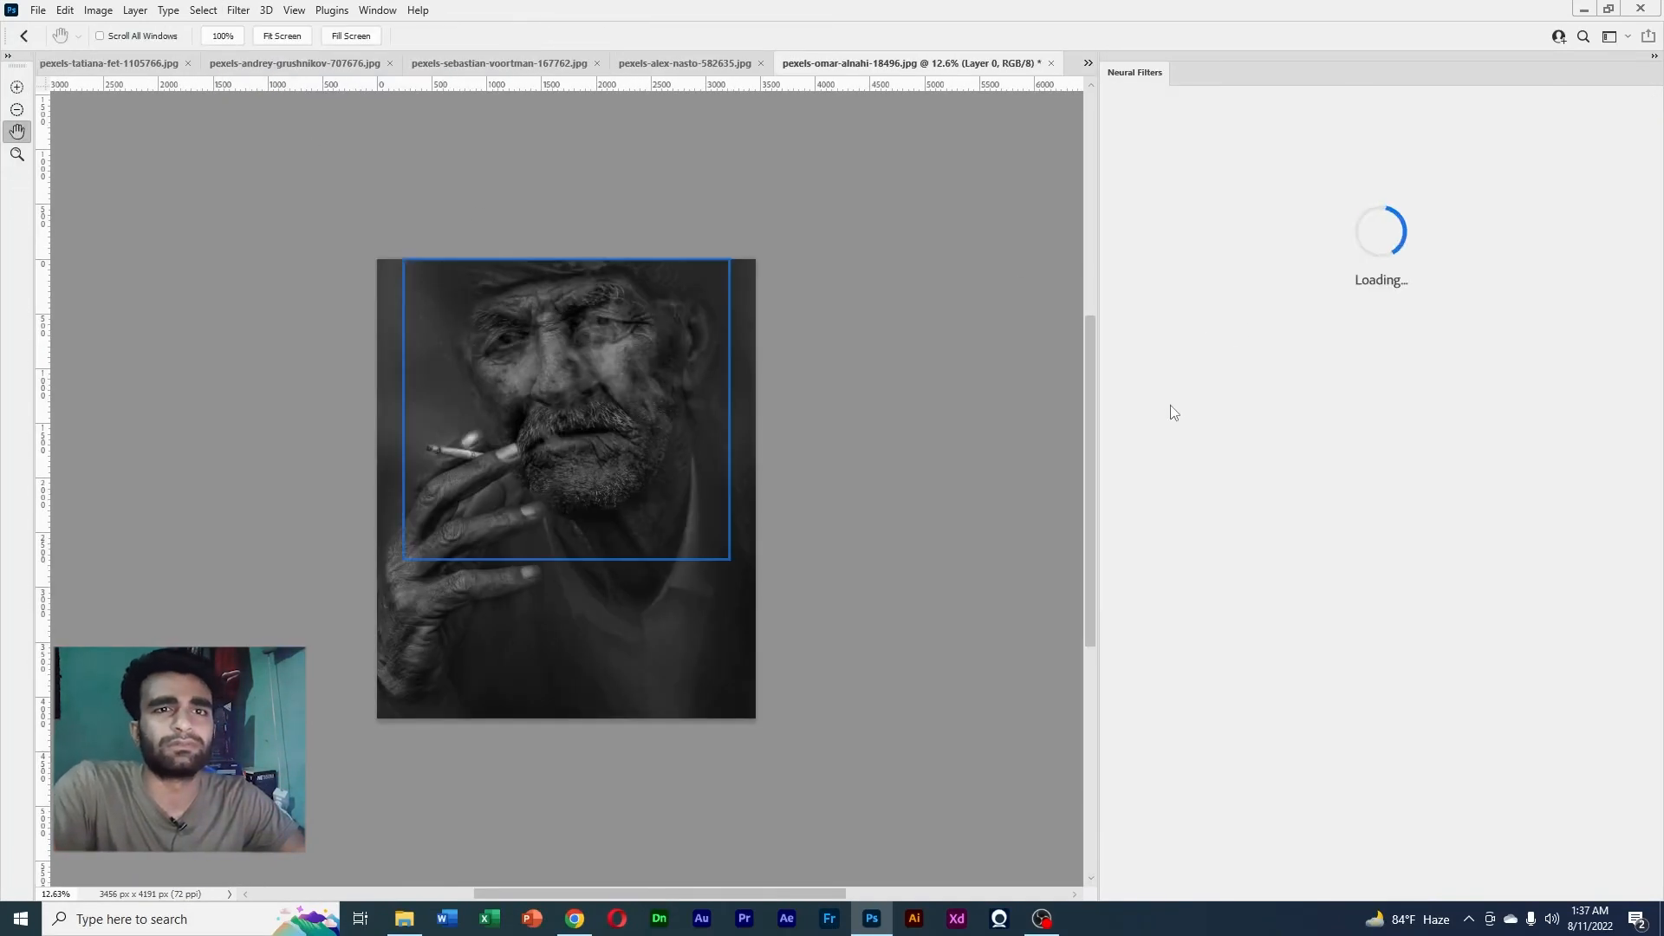
pyautogui.click(1298, 306)
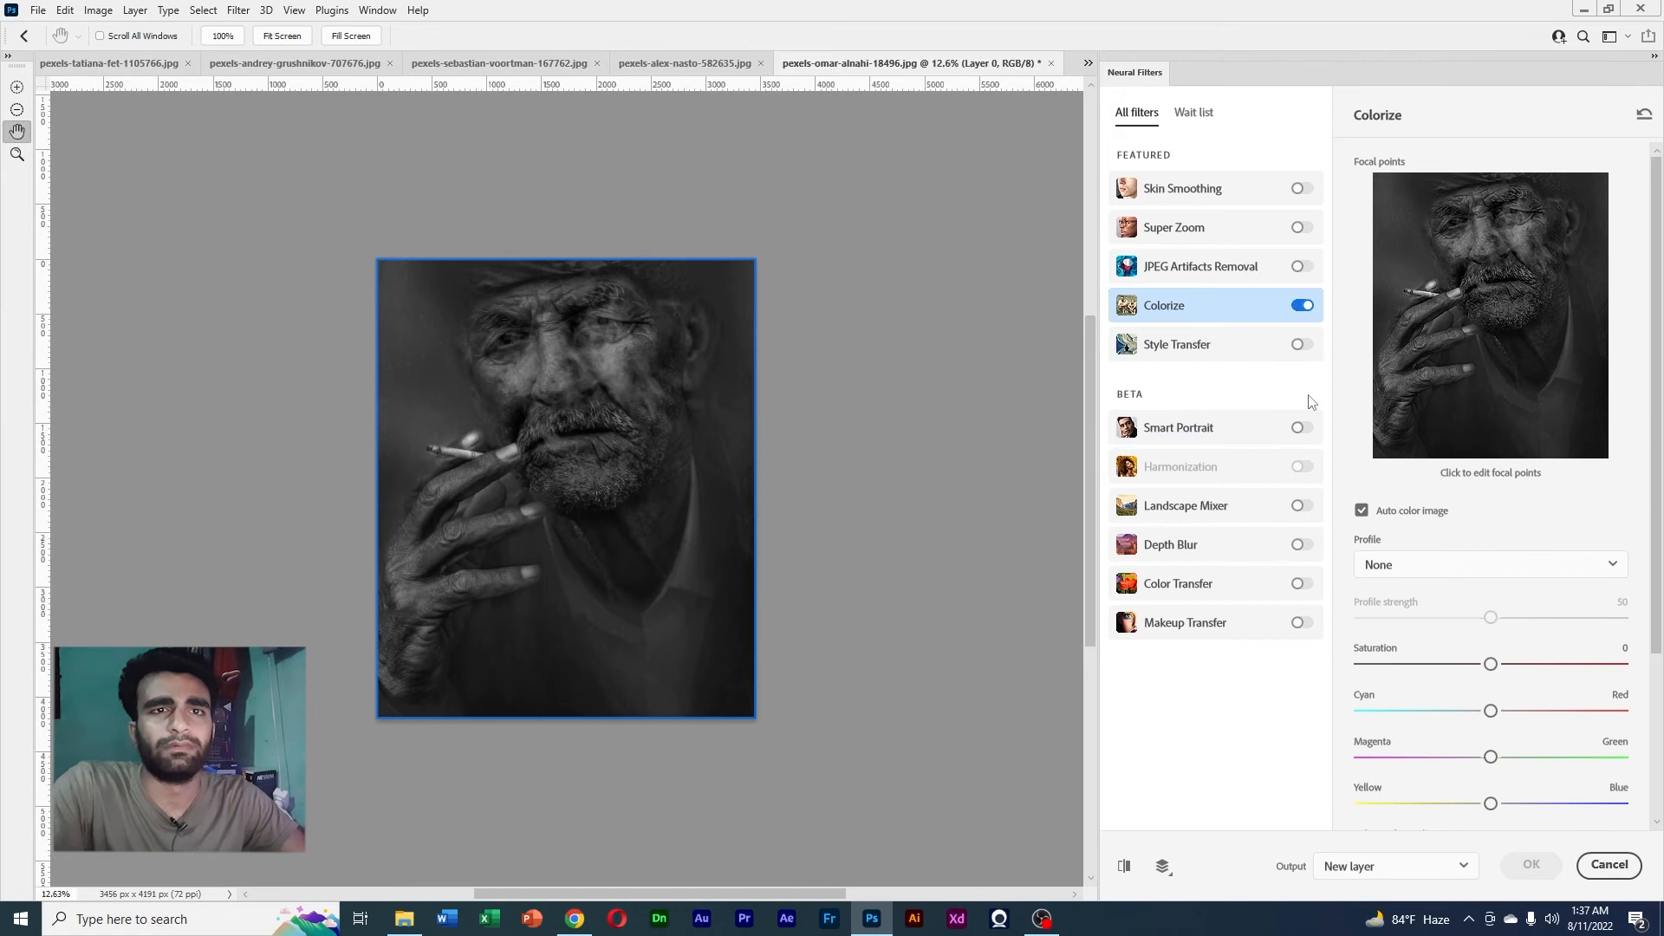
pyautogui.click(1436, 582)
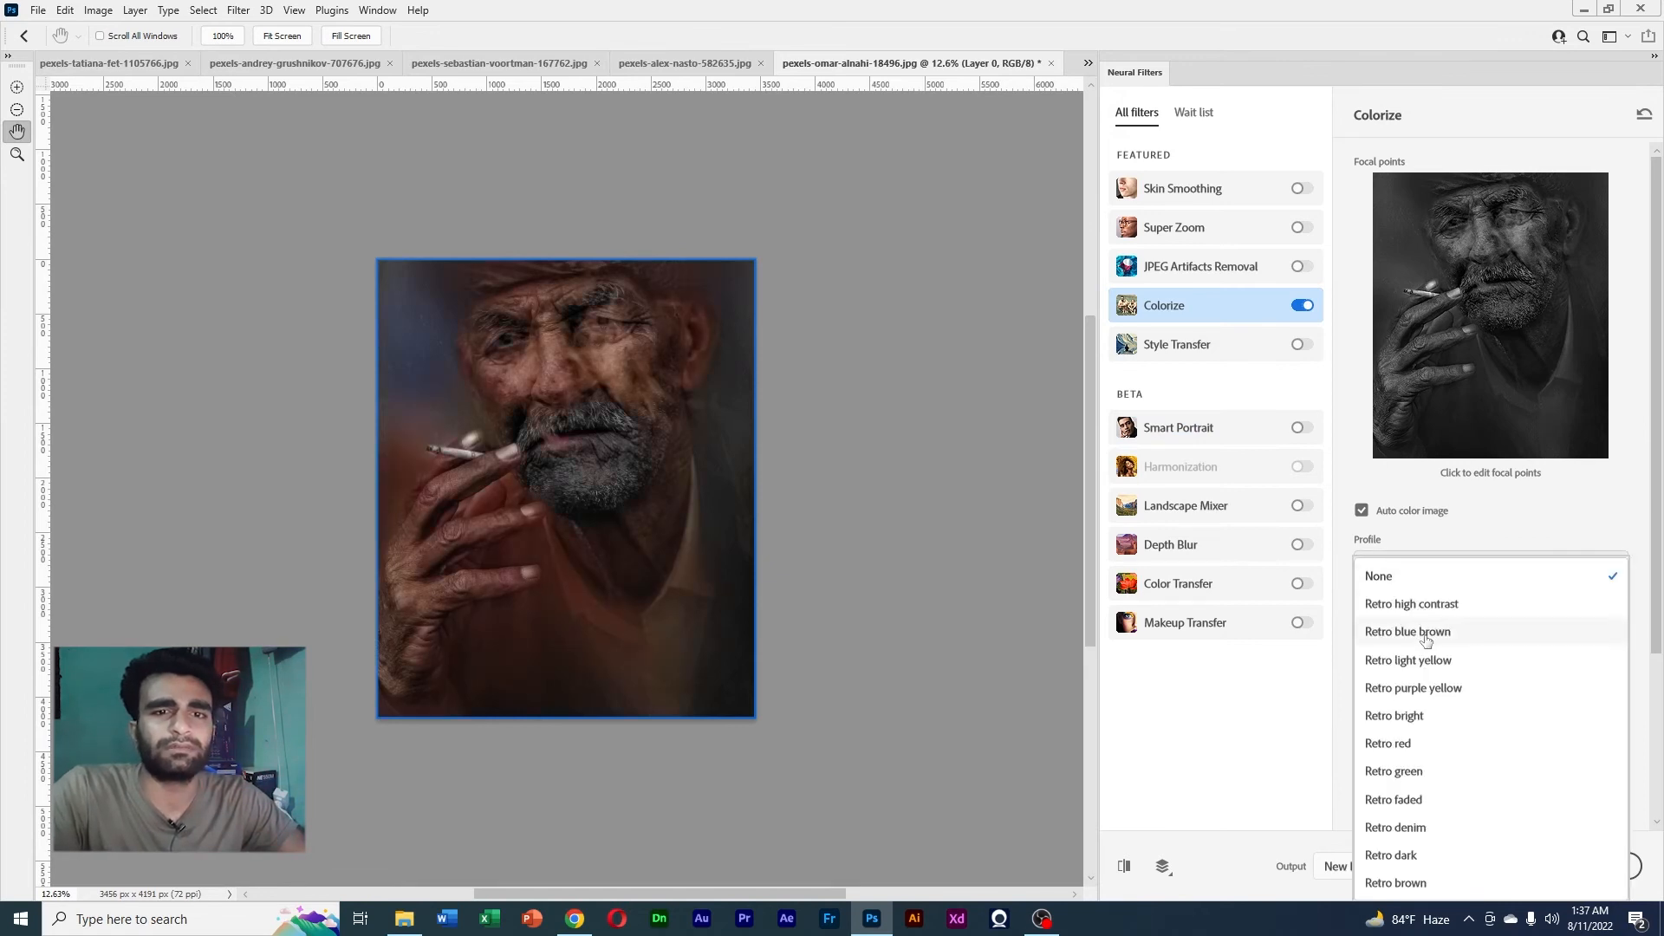
pyautogui.click(1435, 606)
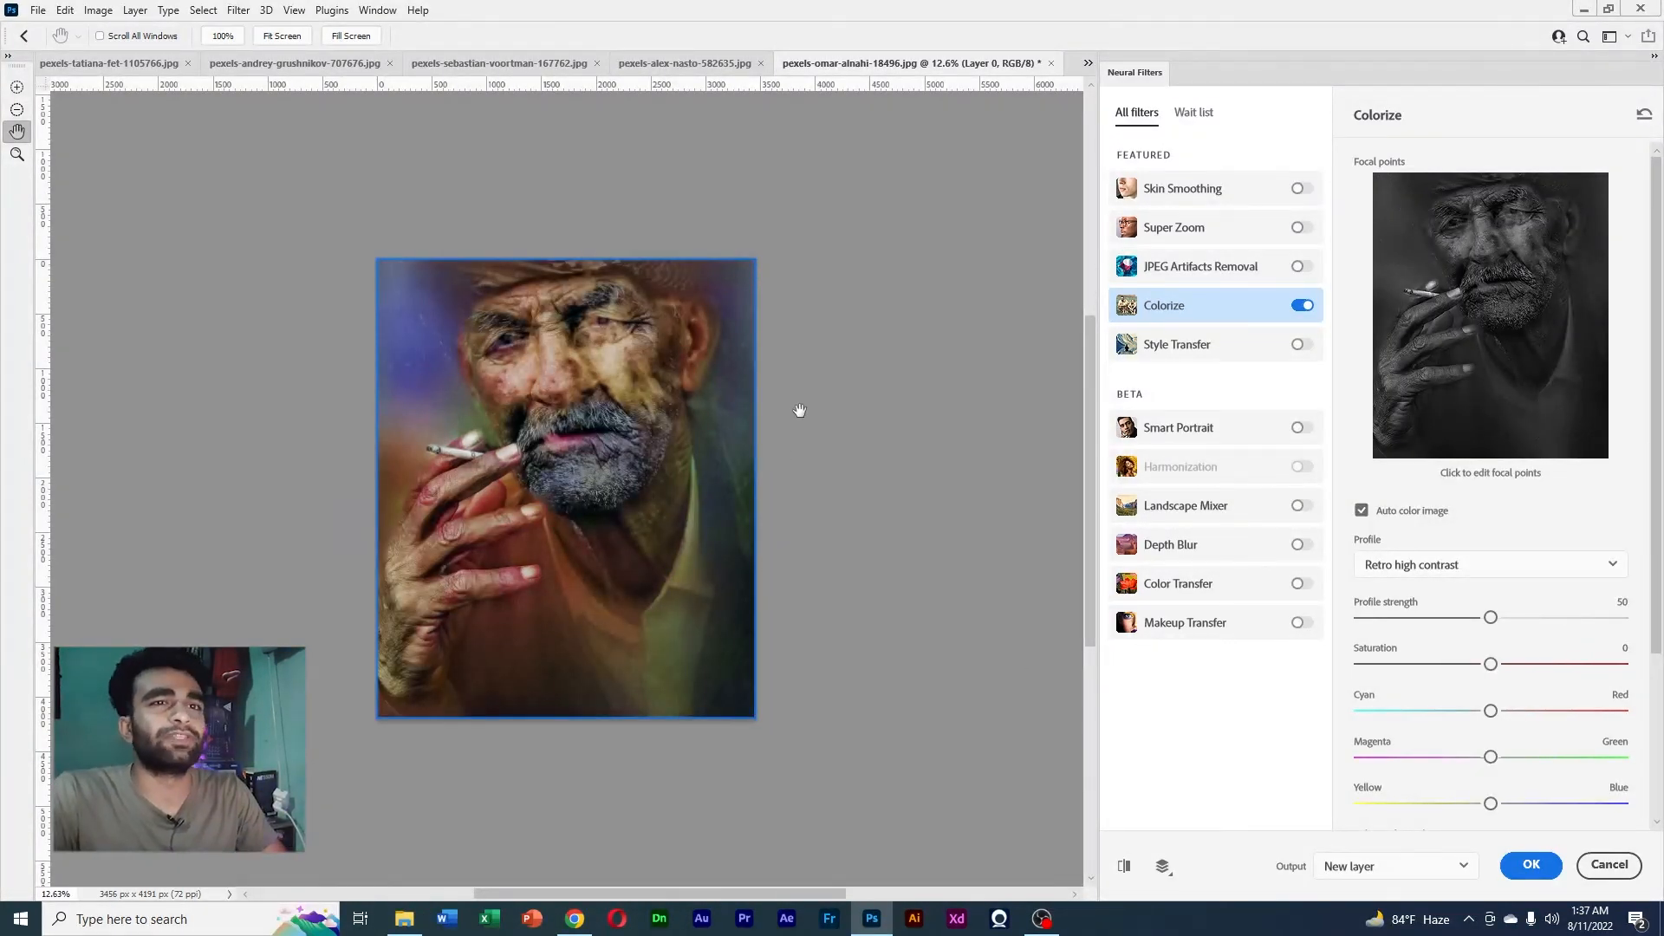
pyautogui.click(1532, 865)
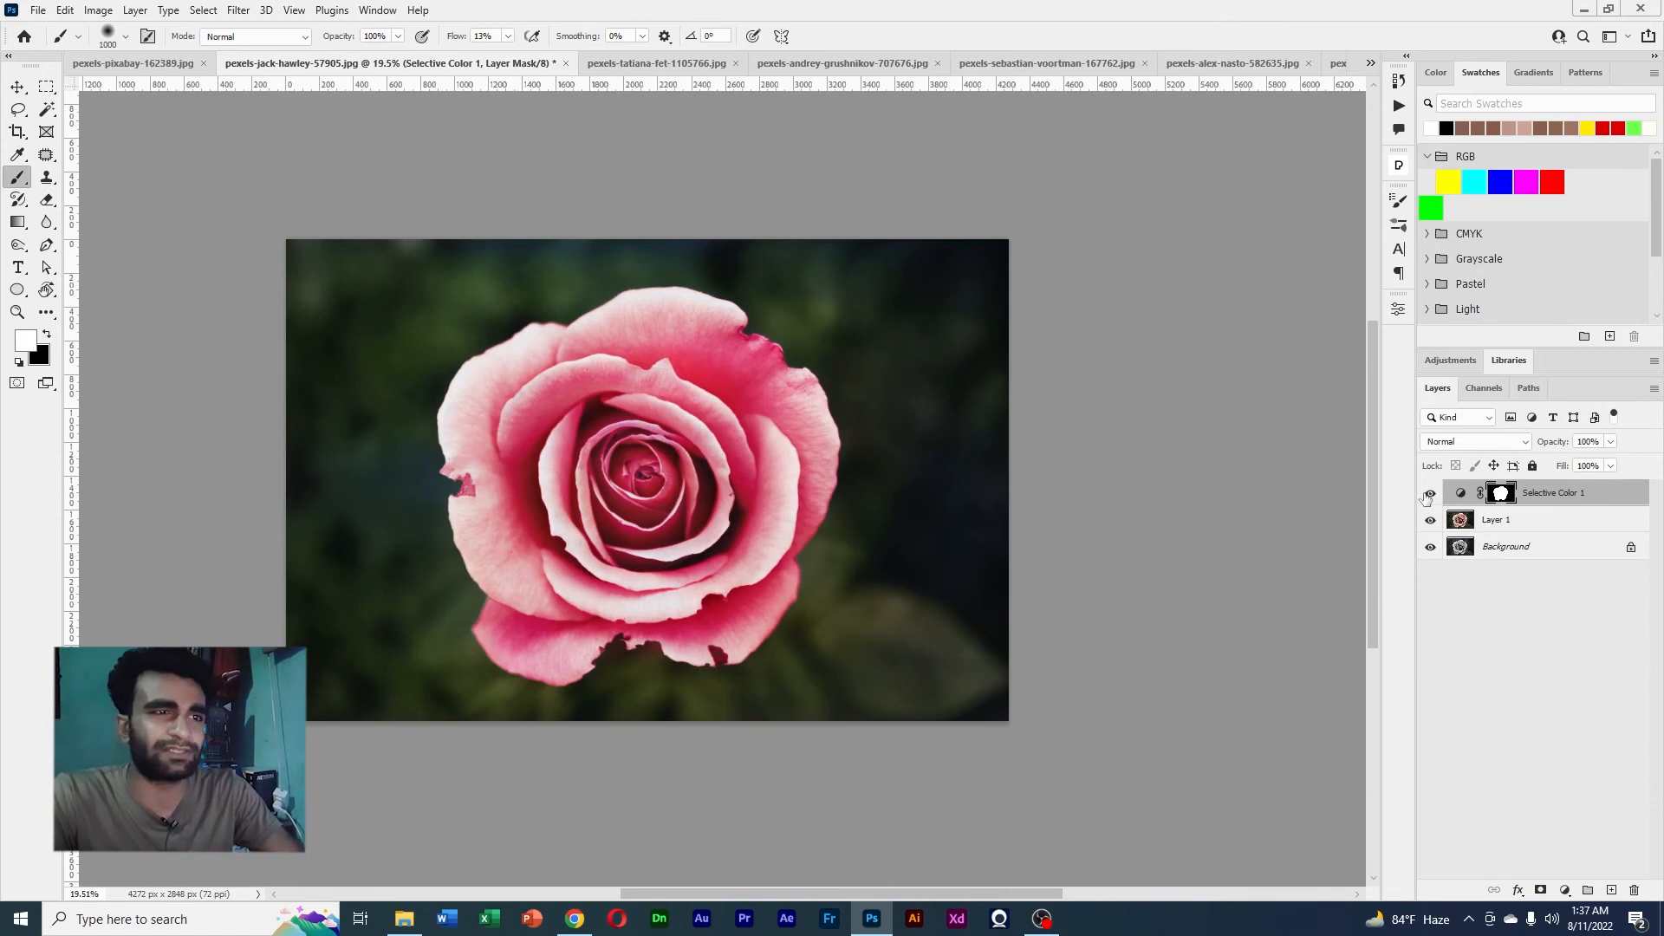
# Compare the rose photo with and without its Selective Color adjustment, and examine the petals' color up close
pyautogui.click(1428, 494)
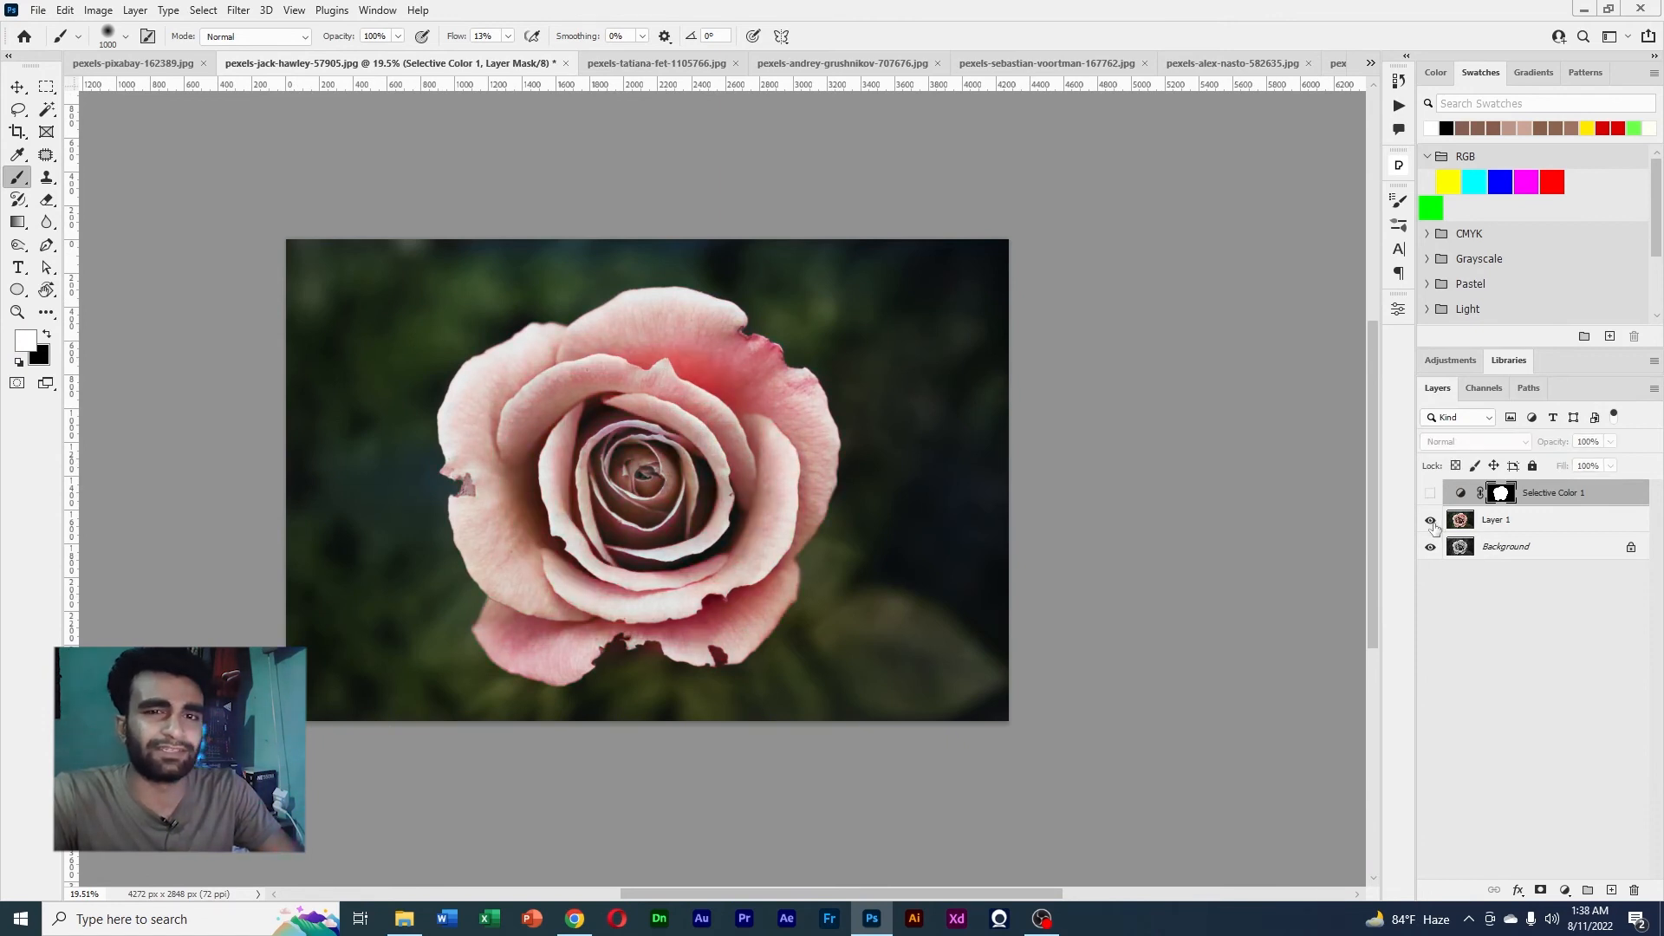
pyautogui.scroll(5, 667, 463)
pyautogui.scroll(-3, 667, 464)
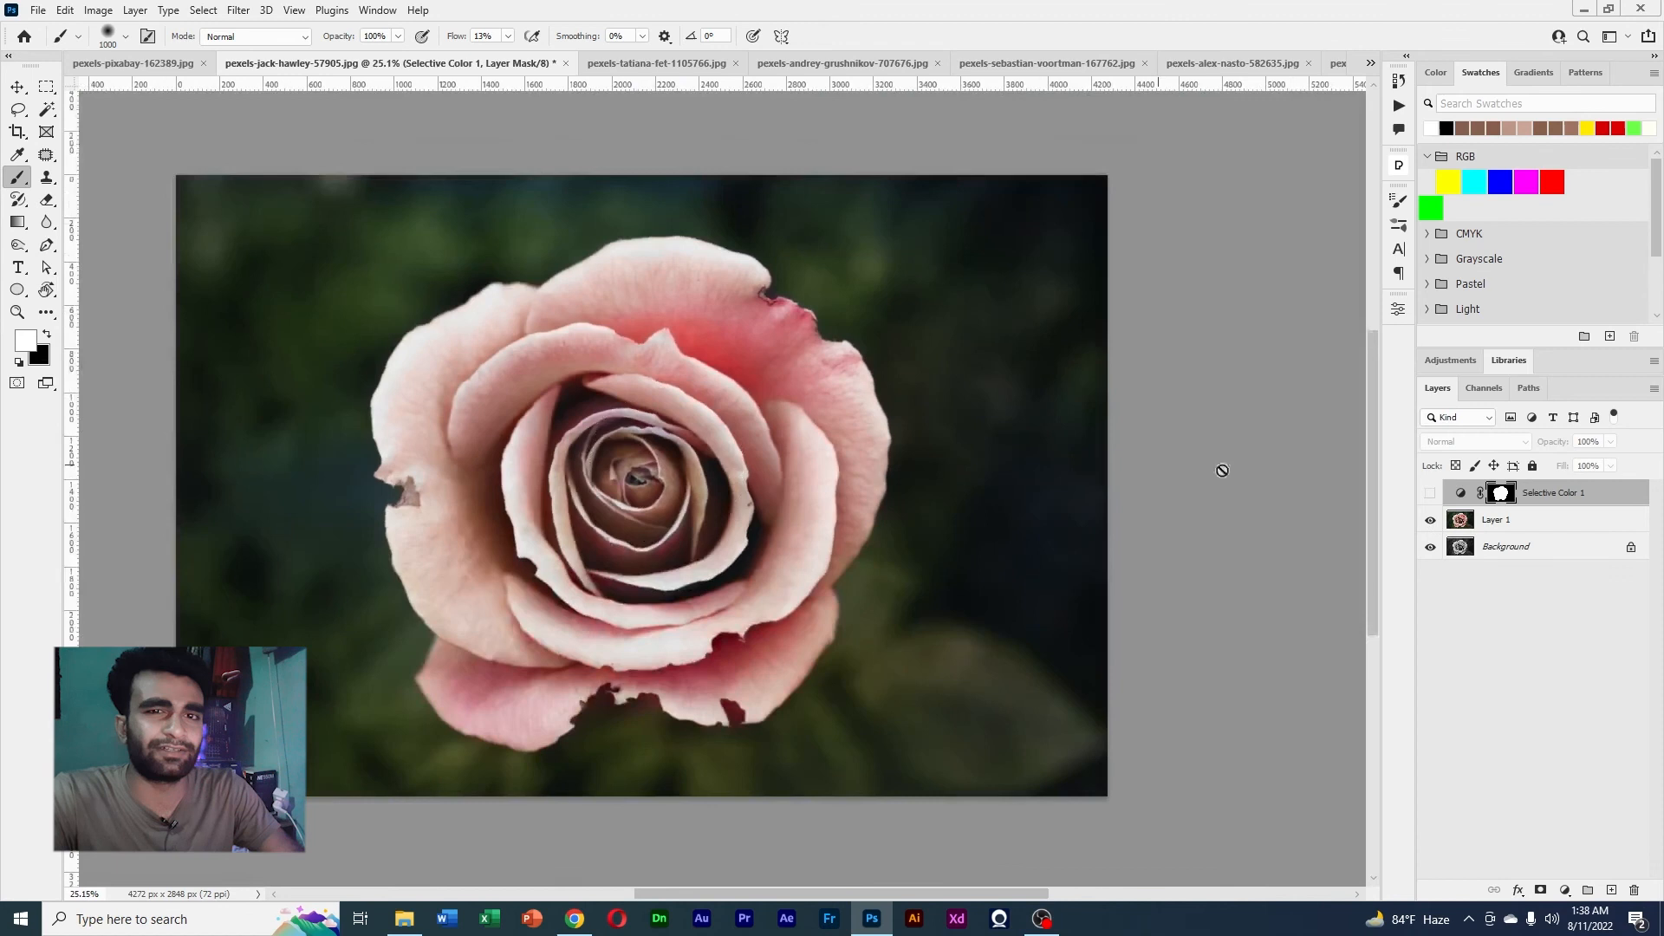
pyautogui.click(1430, 493)
pyautogui.scroll(-2, 1170, 439)
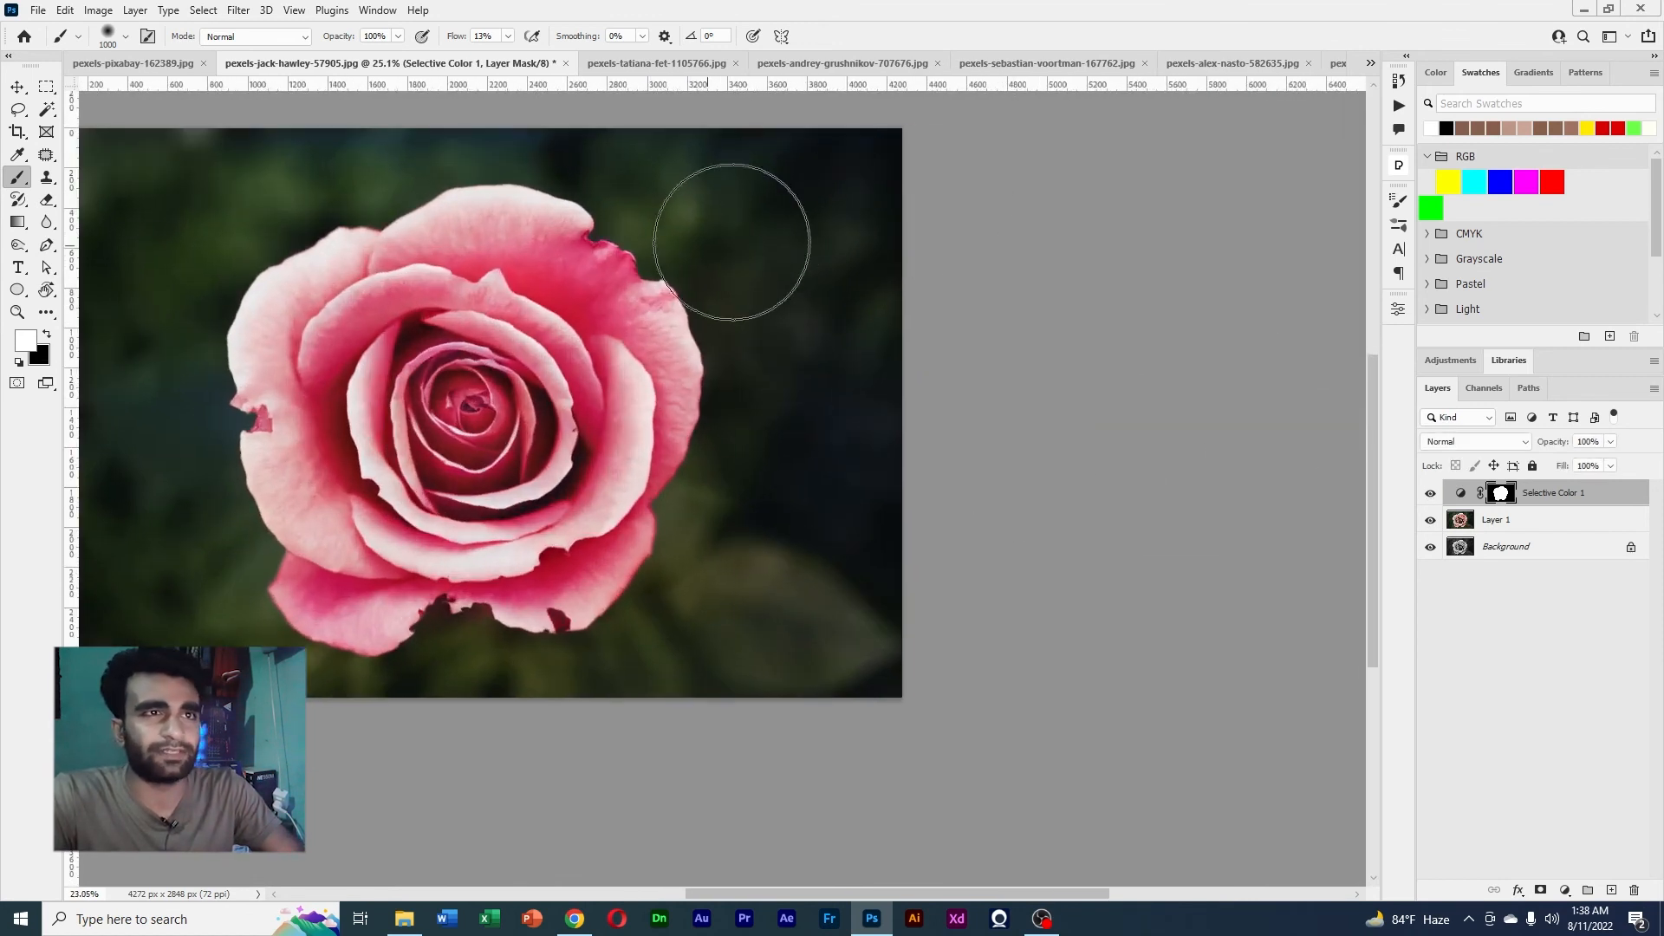
pyautogui.moveTo(531, 288); pyautogui.dragTo(784, 330)
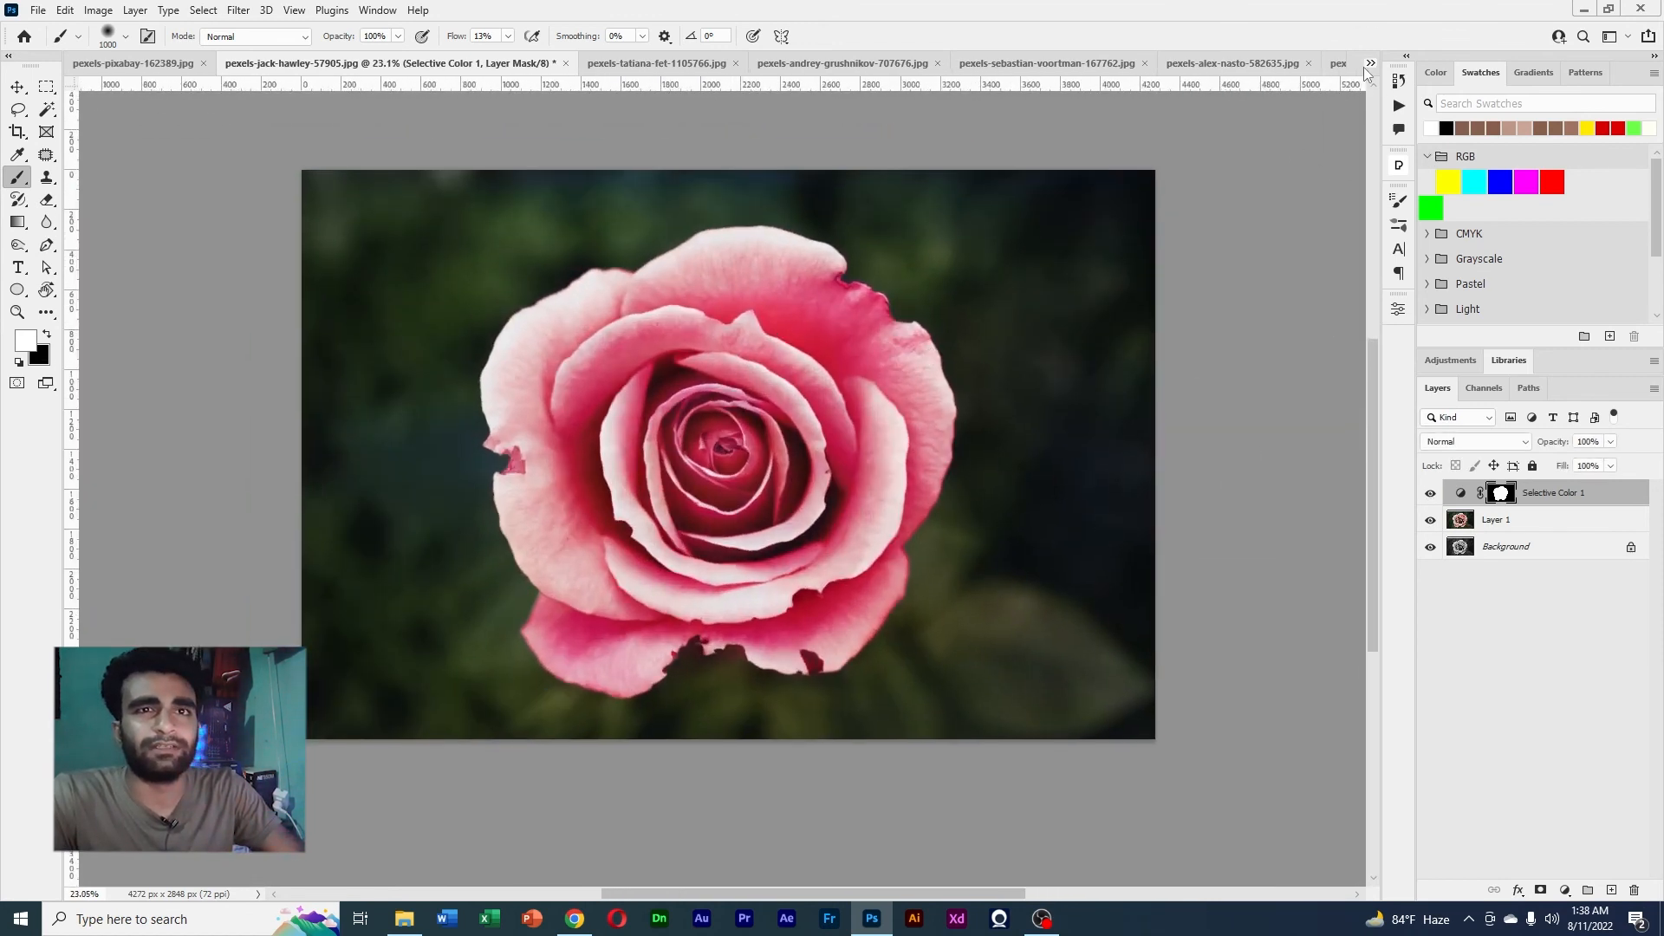
# Switch to the dark-haired woman's portrait and examine her colorized face, hair and the dark background up close and as a whole
pyautogui.click(1371, 63)
pyautogui.click(1486, 133)
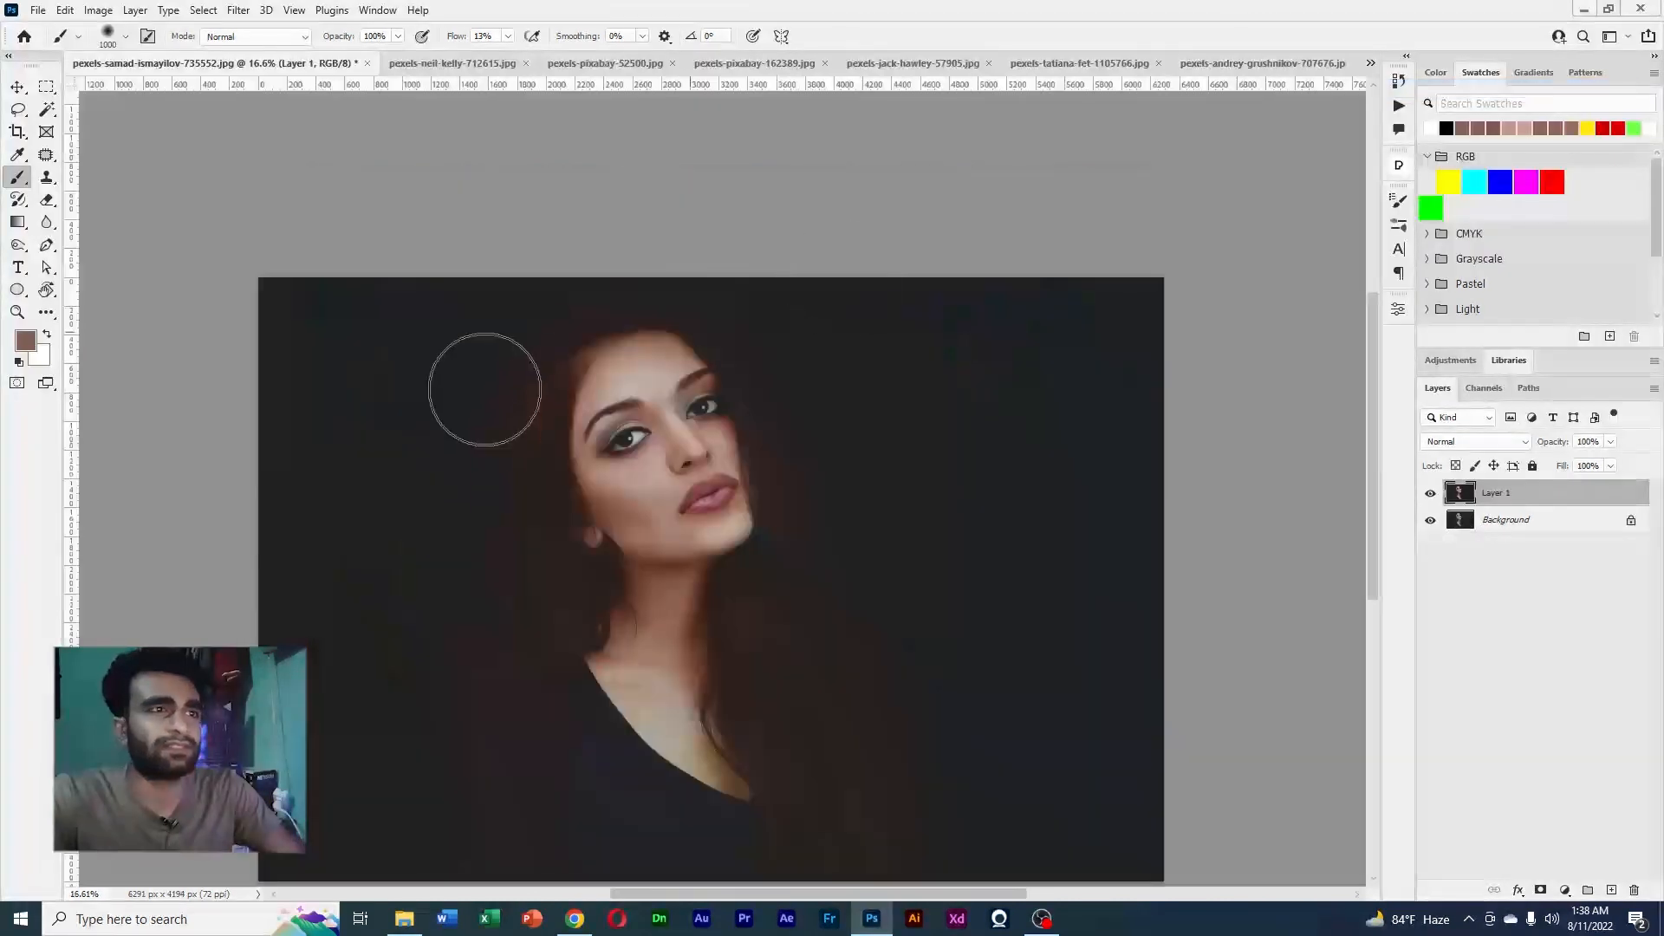
pyautogui.scroll(-4, 500, 416)
pyautogui.scroll(8, 672, 513)
pyautogui.moveTo(587, 425); pyautogui.dragTo(606, 464)
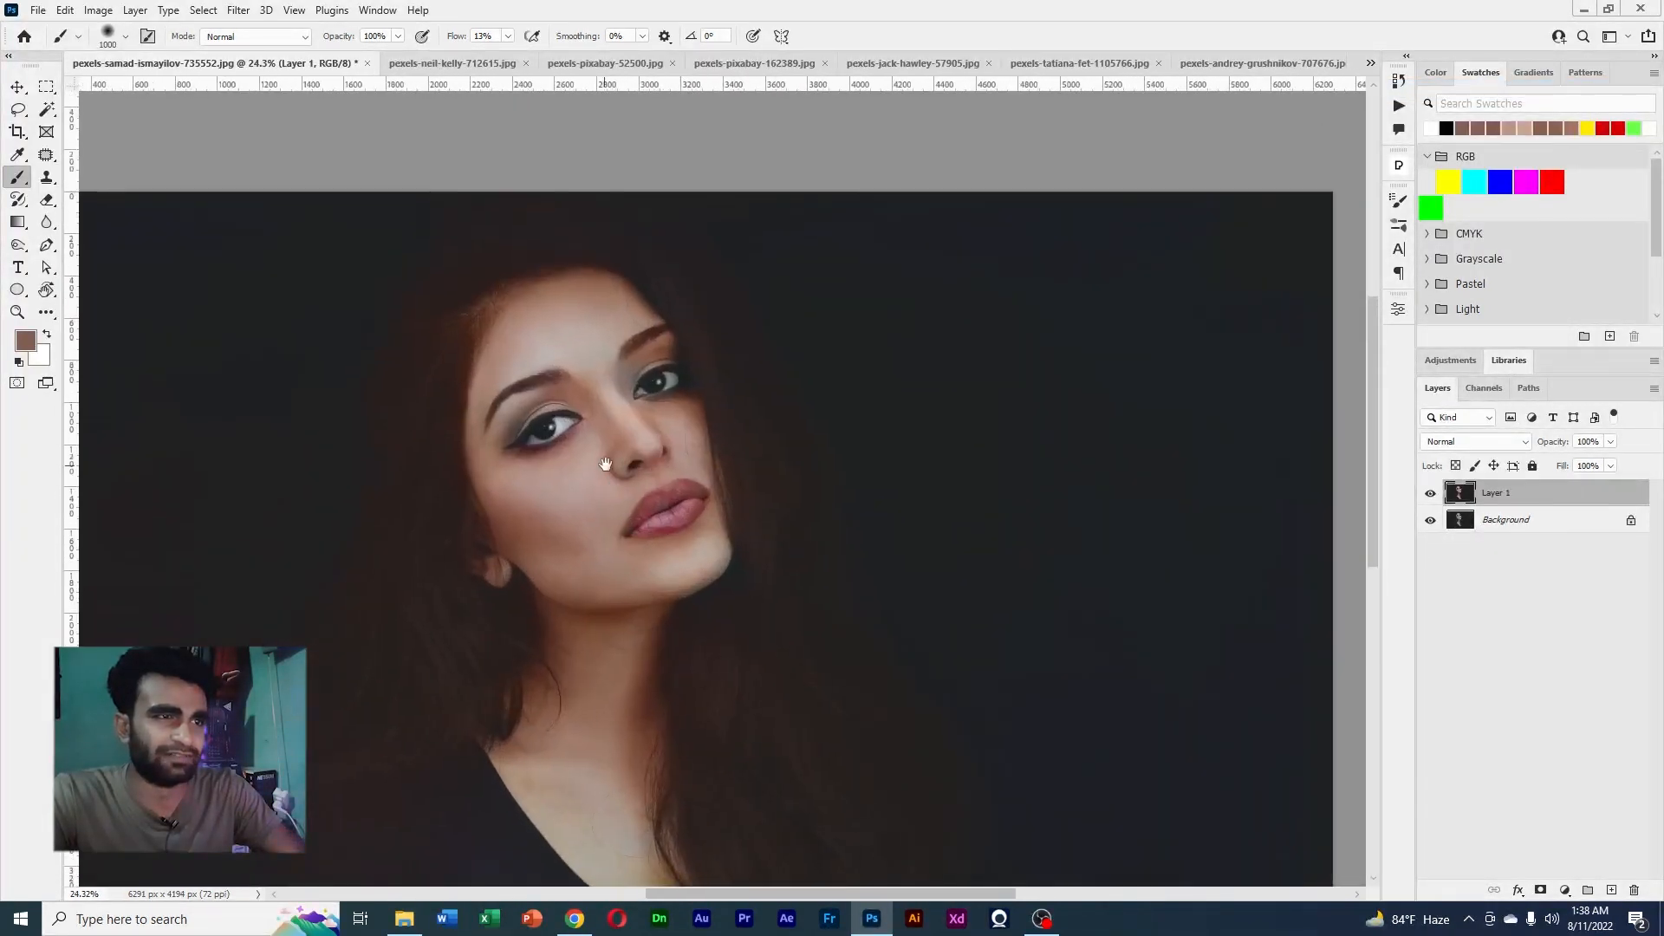
pyautogui.moveTo(592, 372)
pyautogui.mouseDown()
pyautogui.moveTo(680, 449)
pyautogui.moveTo(588, 394)
pyautogui.mouseUp()
pyautogui.moveTo(662, 436)
pyautogui.mouseDown()
pyautogui.moveTo(563, 419)
pyautogui.moveTo(580, 405)
pyautogui.moveTo(695, 476)
pyautogui.moveTo(586, 433)
pyautogui.moveTo(861, 384)
pyautogui.mouseUp()
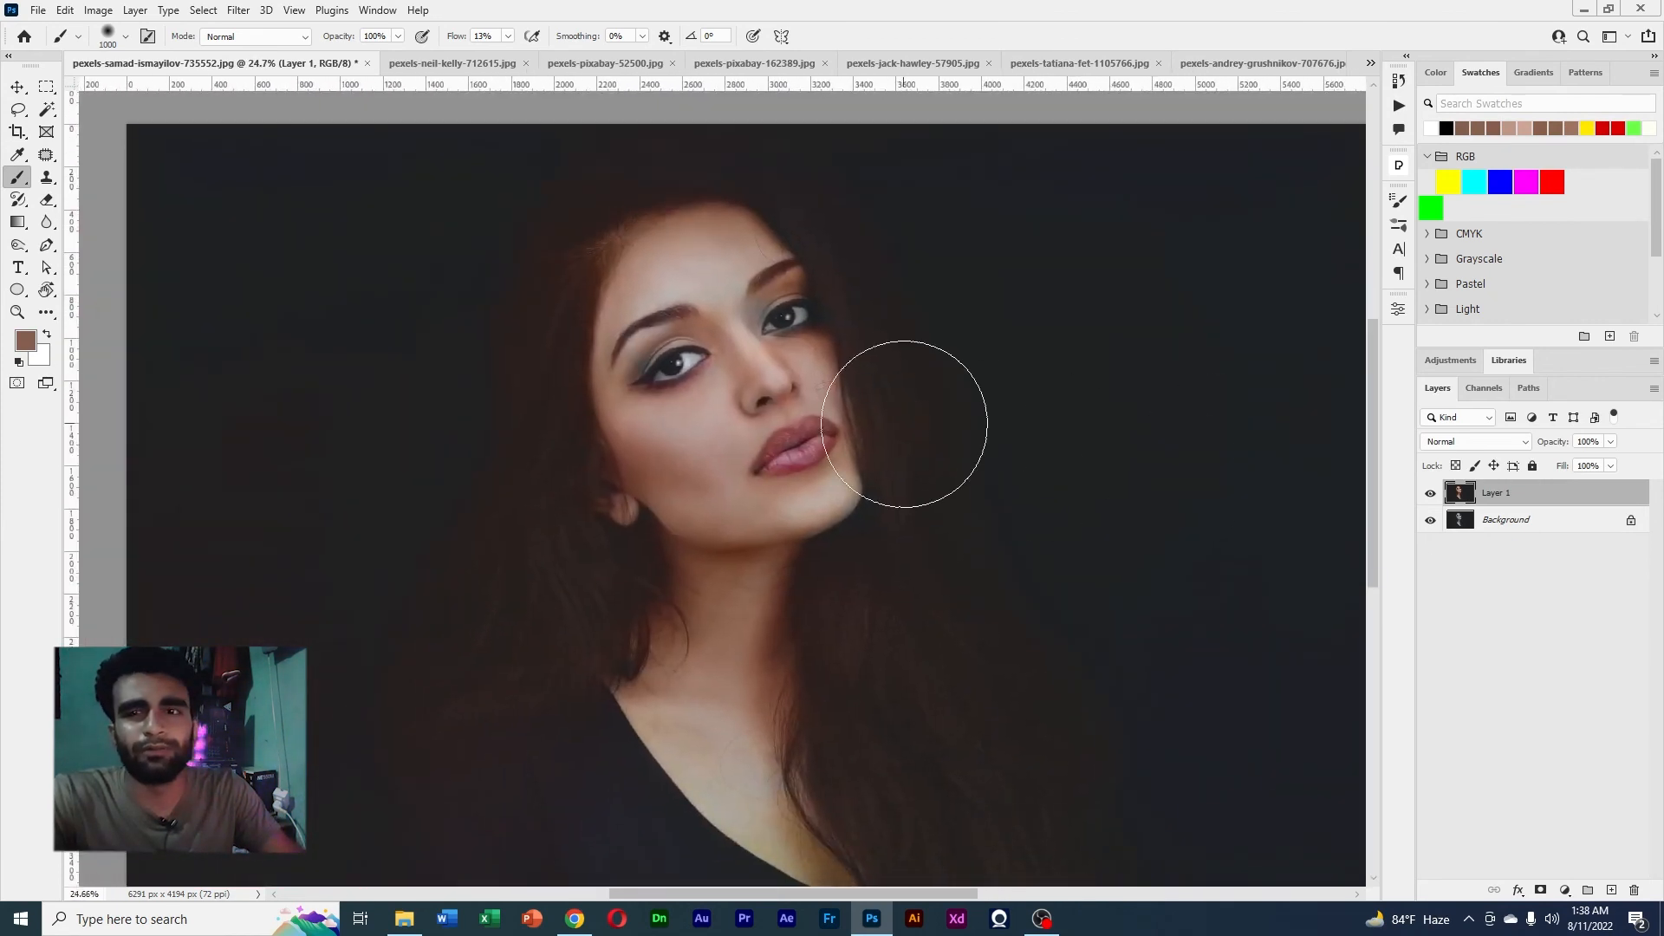
pyautogui.scroll(-1, 905, 424)
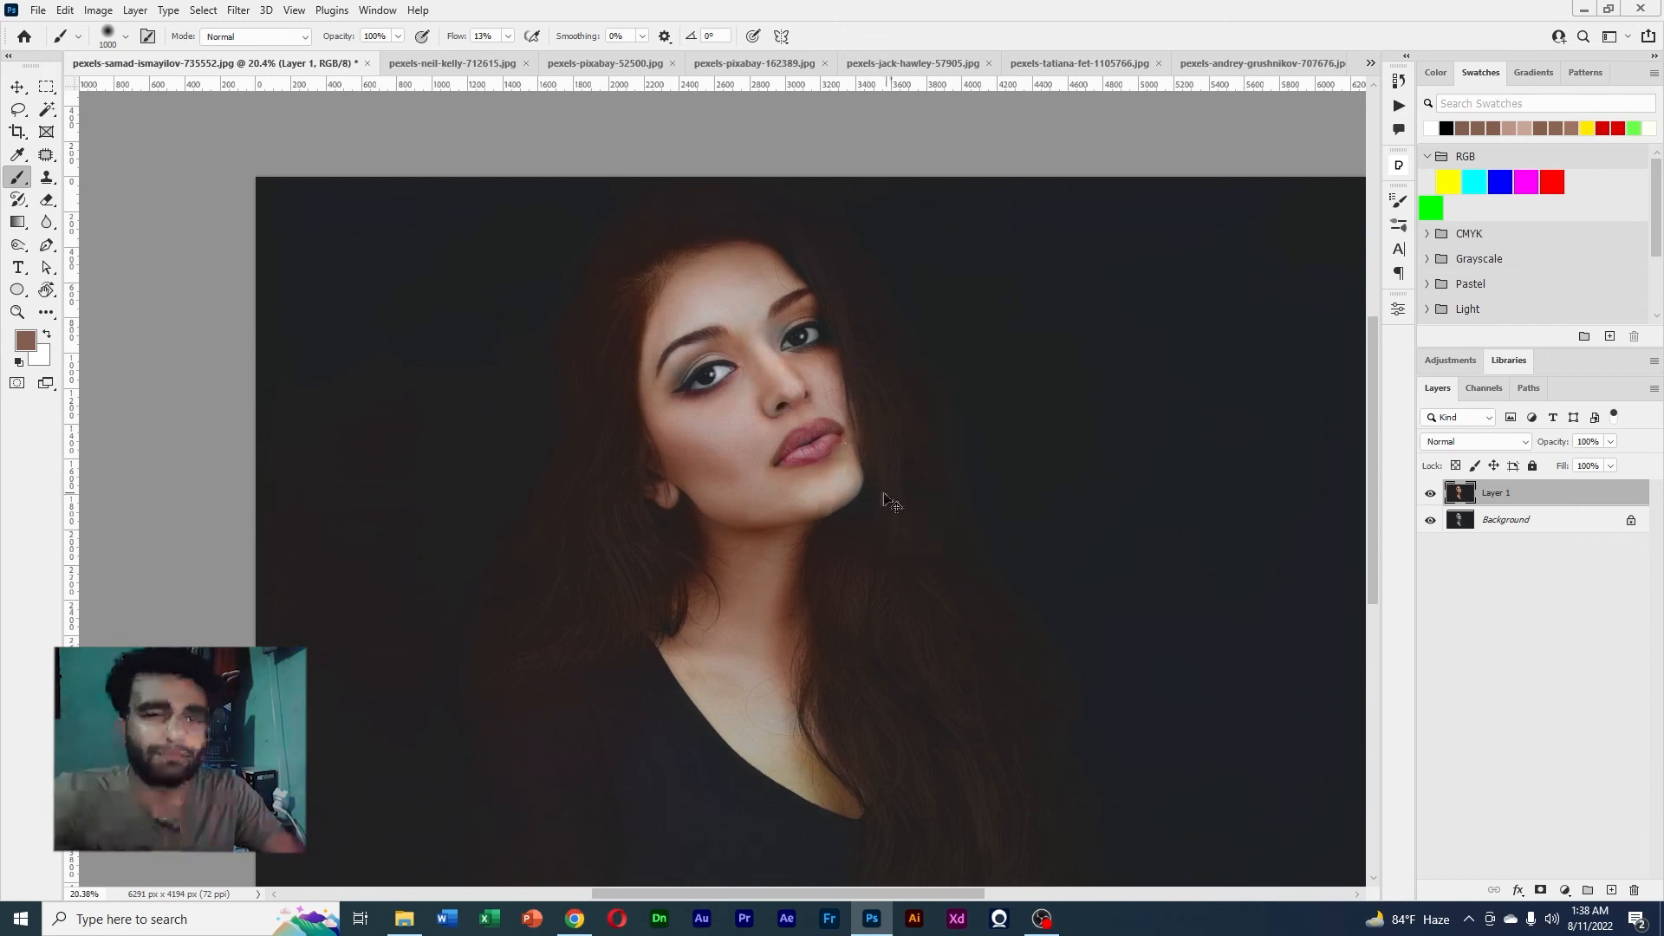
pyautogui.scroll(-7, 884, 507)
pyautogui.scroll(4, 885, 510)
pyautogui.moveTo(948, 517); pyautogui.dragTo(863, 494)
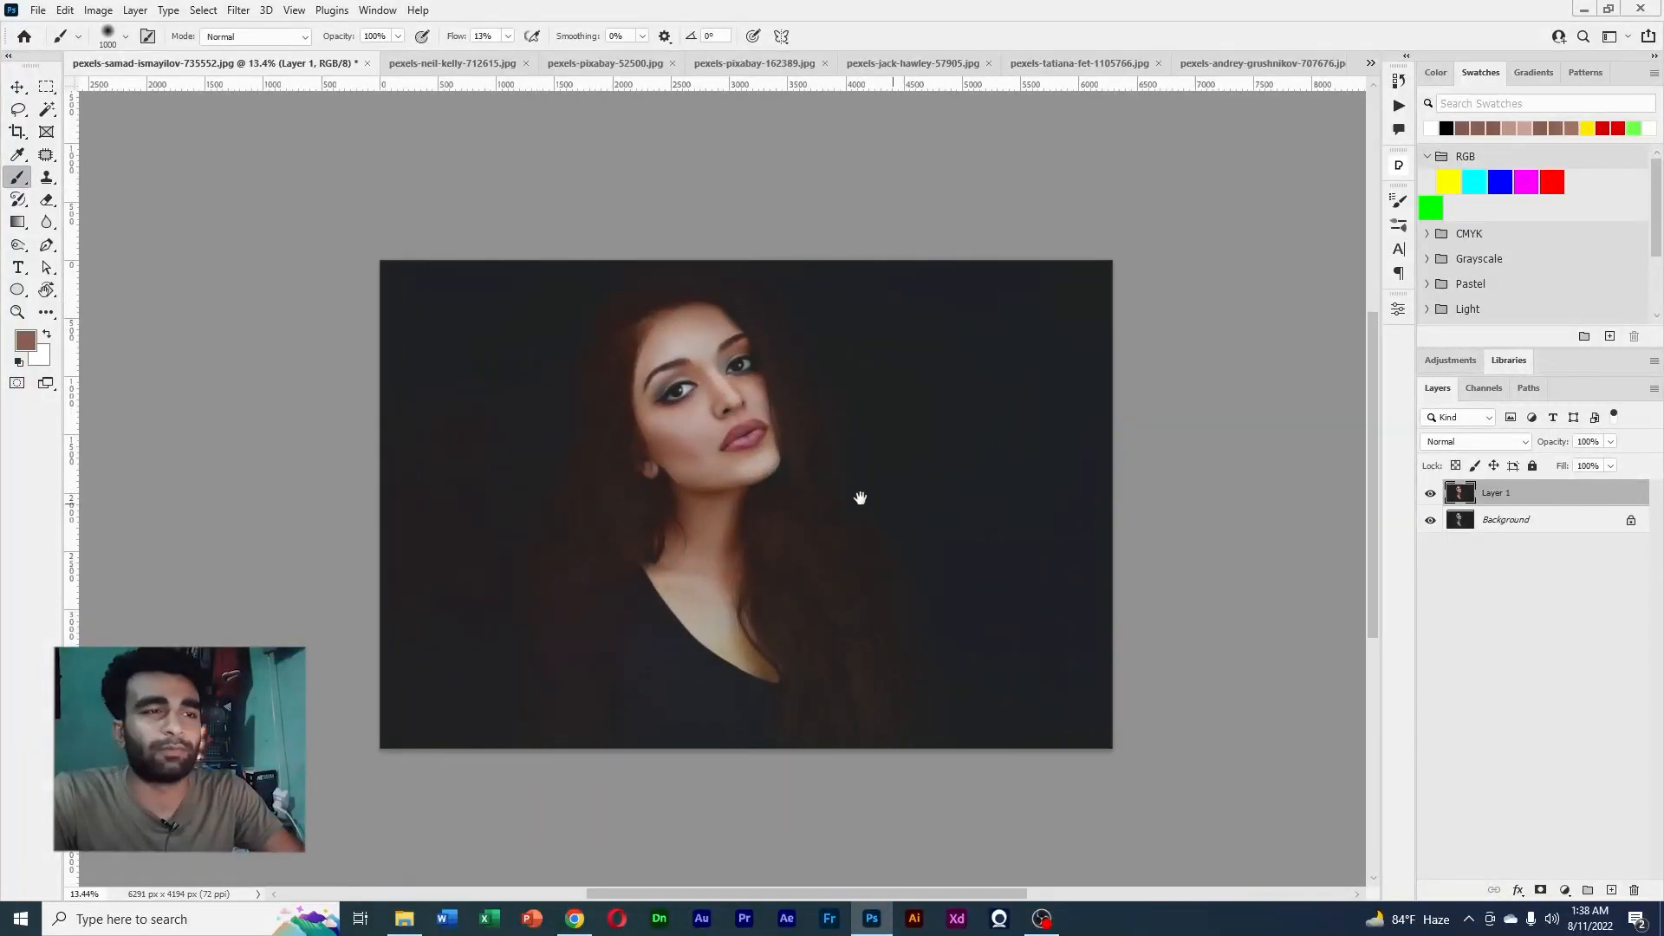